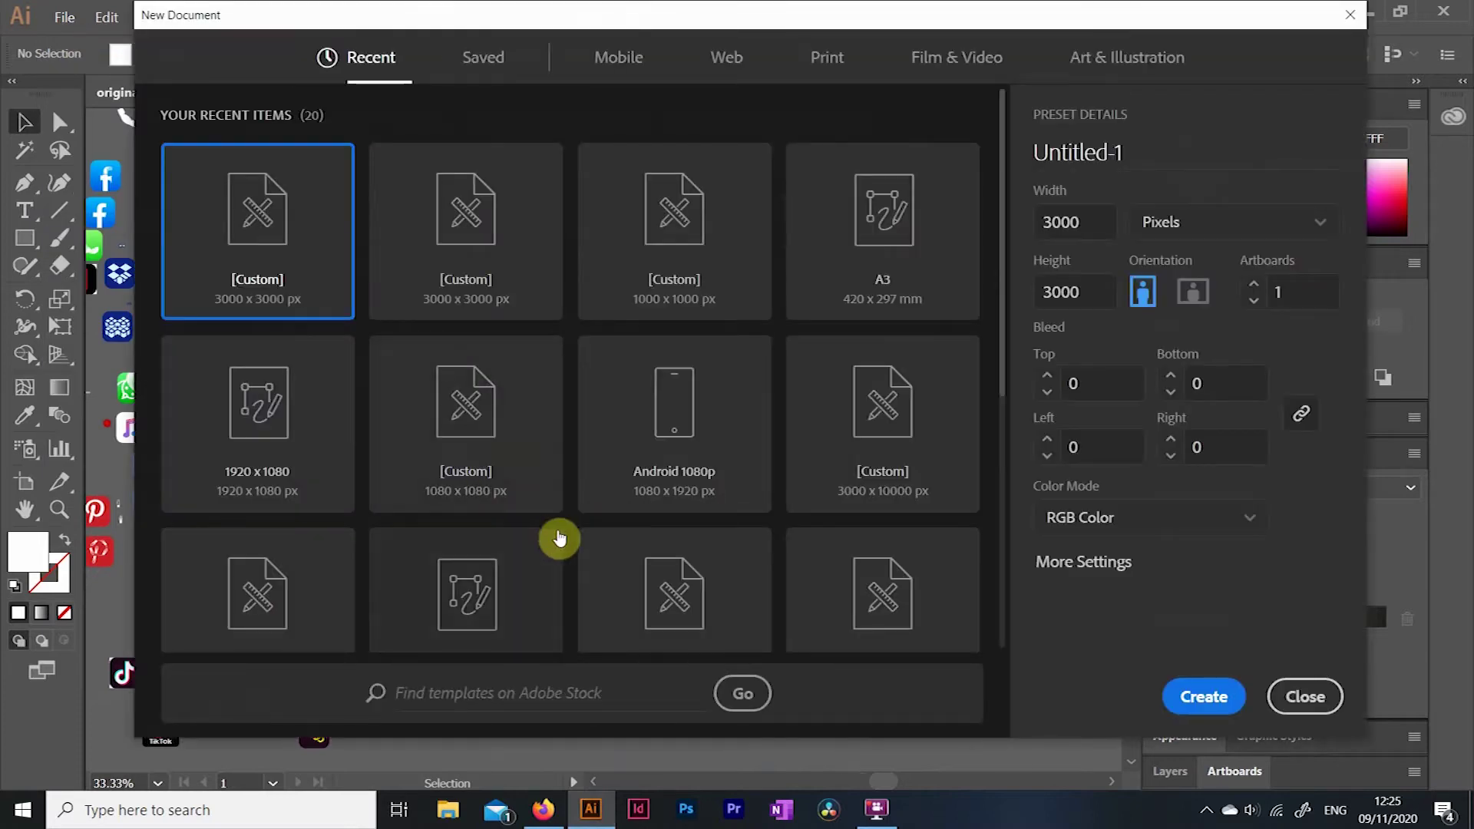
Create a new landscape A3 document of 420 x 297 mm in RGB Color mode.
left_click(863, 230)
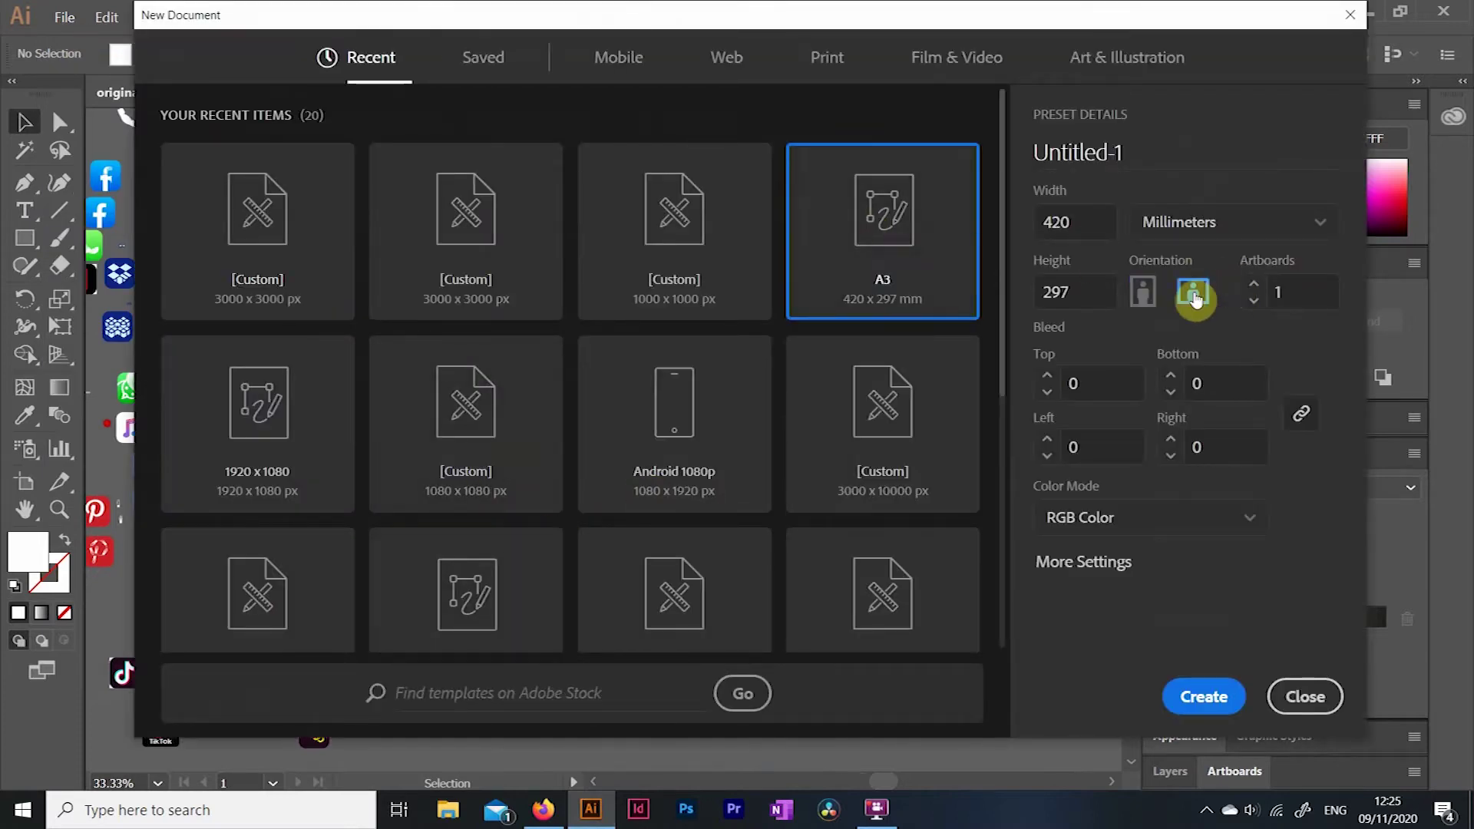
left_click(1070, 522)
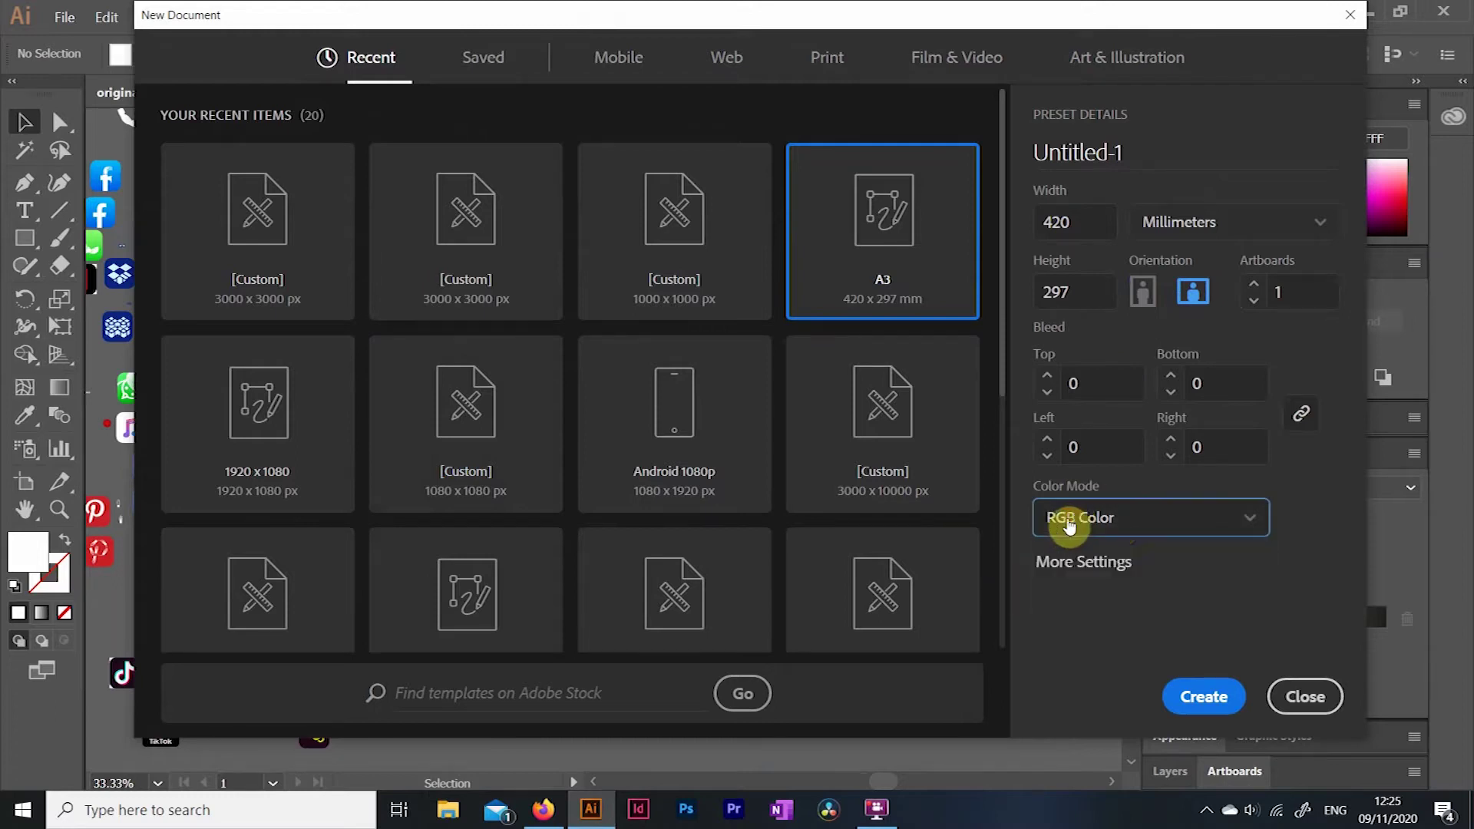
left_click(1187, 703)
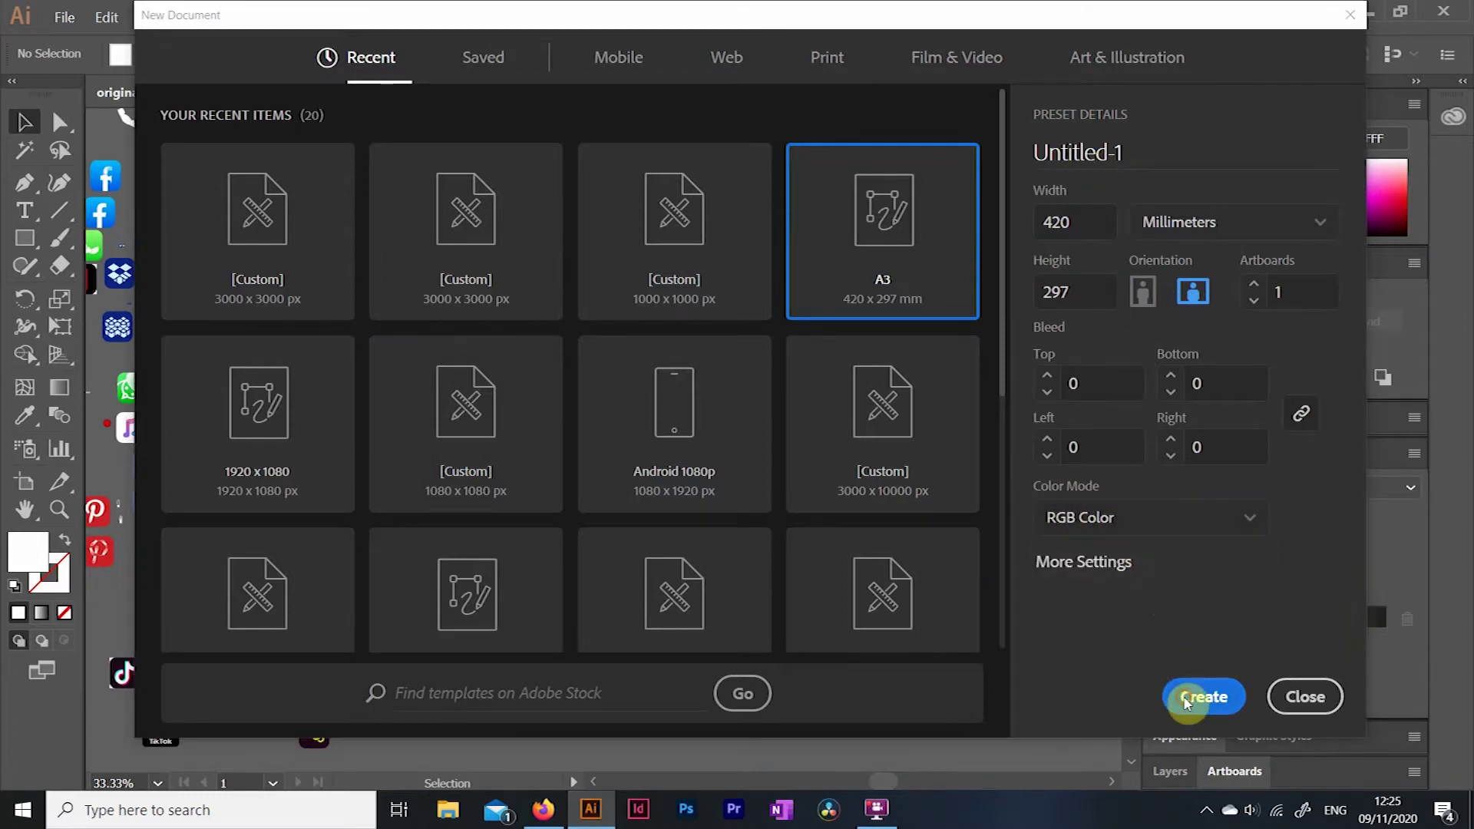
Switch to Firefox and copy the previewed image of iPhone home screen app icons from the ios icons search.
left_click(569, 796)
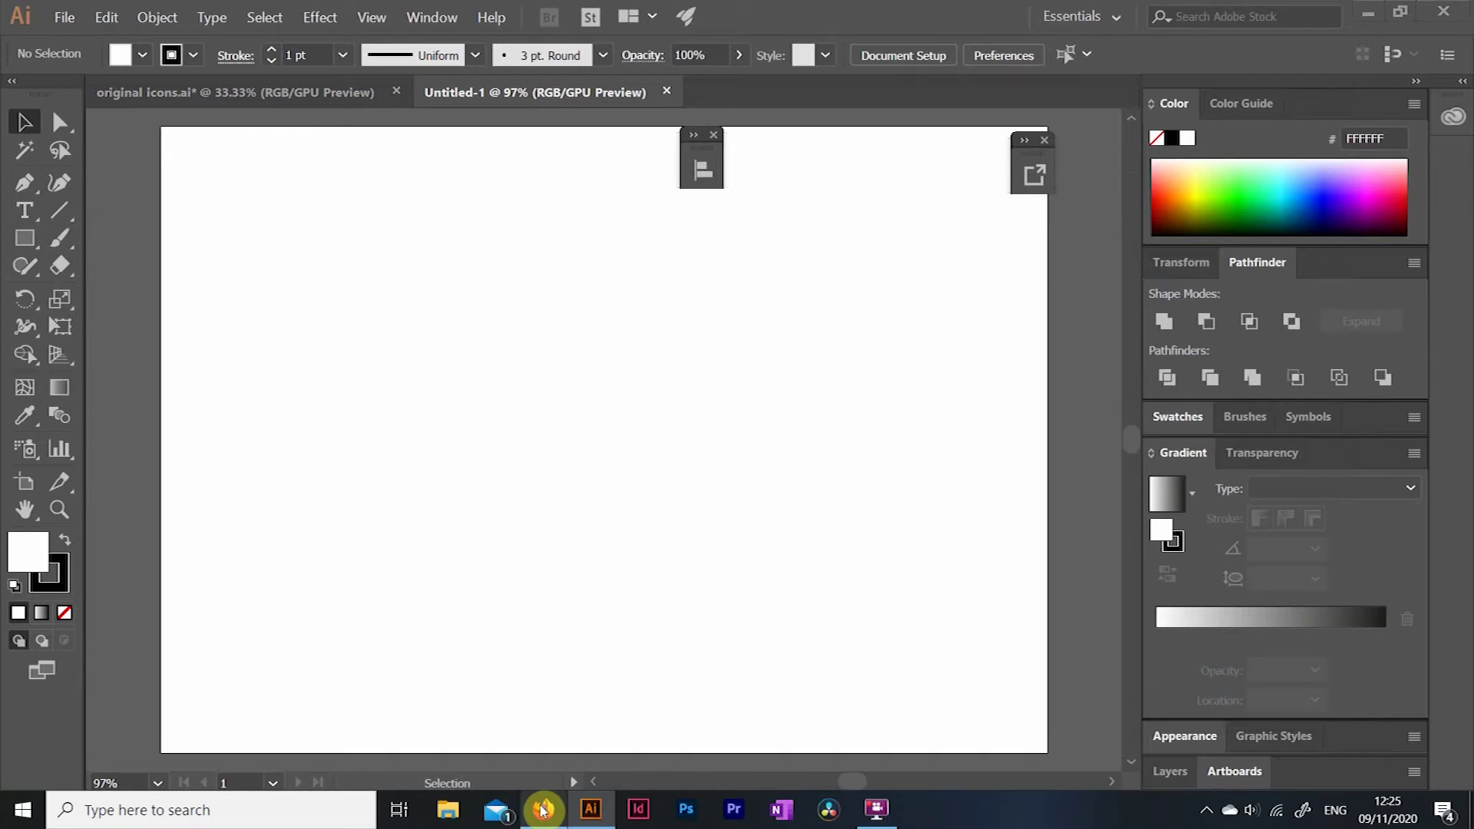
right_click(995, 334)
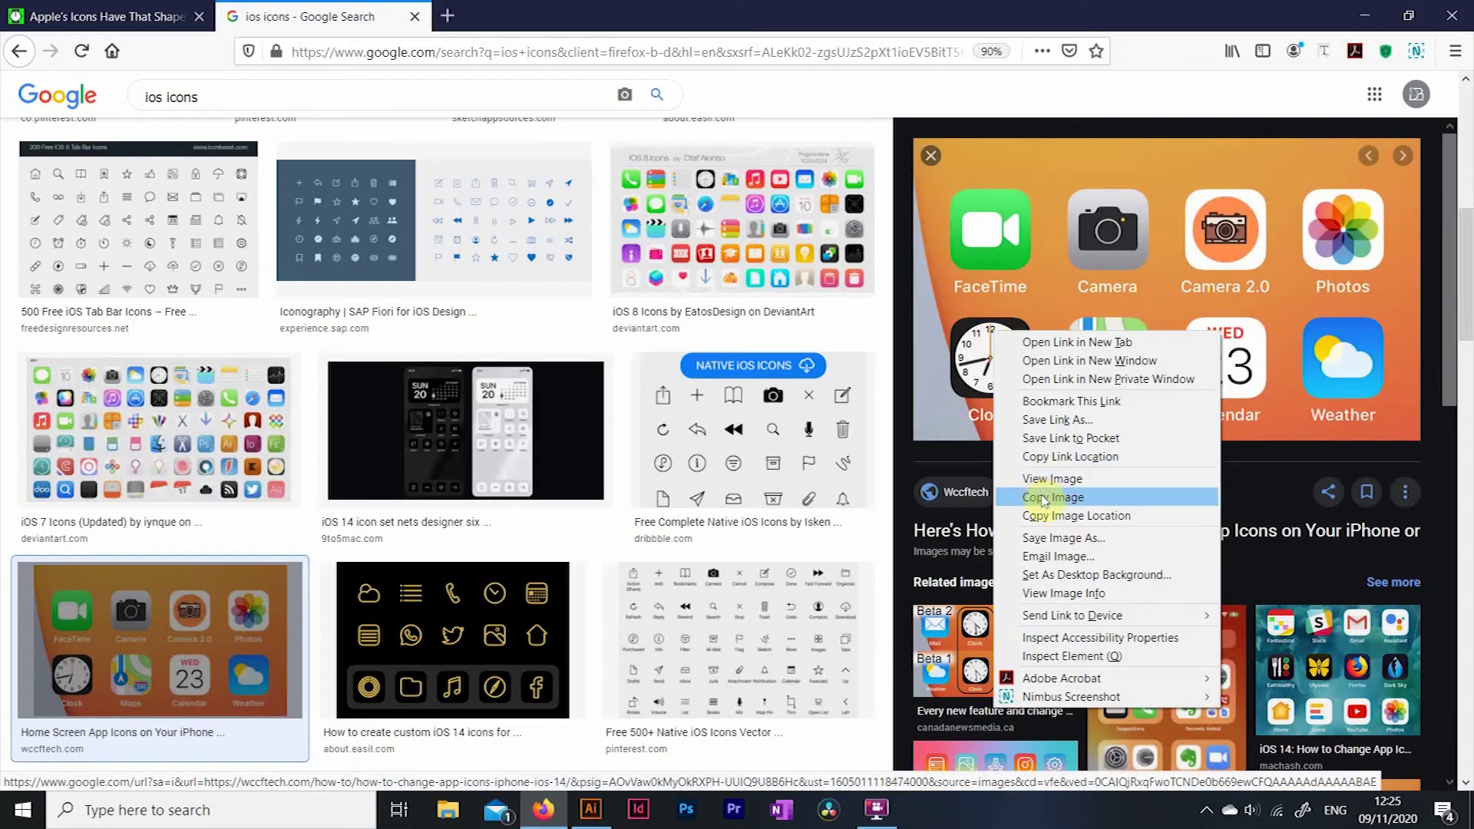
left_click(1044, 498)
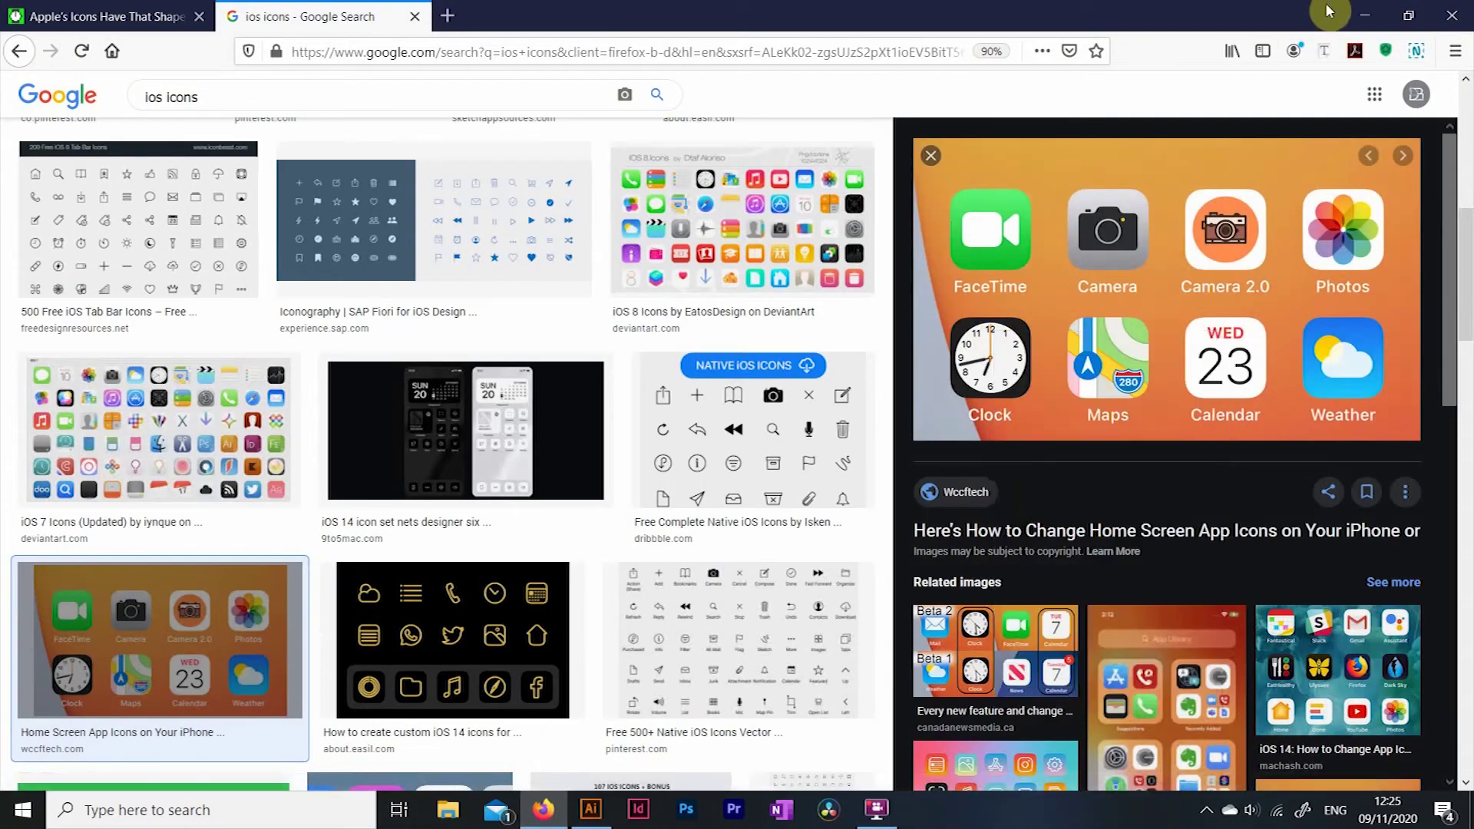
Return to Illustrator, paste the home screen icons image and place it over the artboard's lower-right corner.
left_click(1359, 15)
key("ctrl+v")
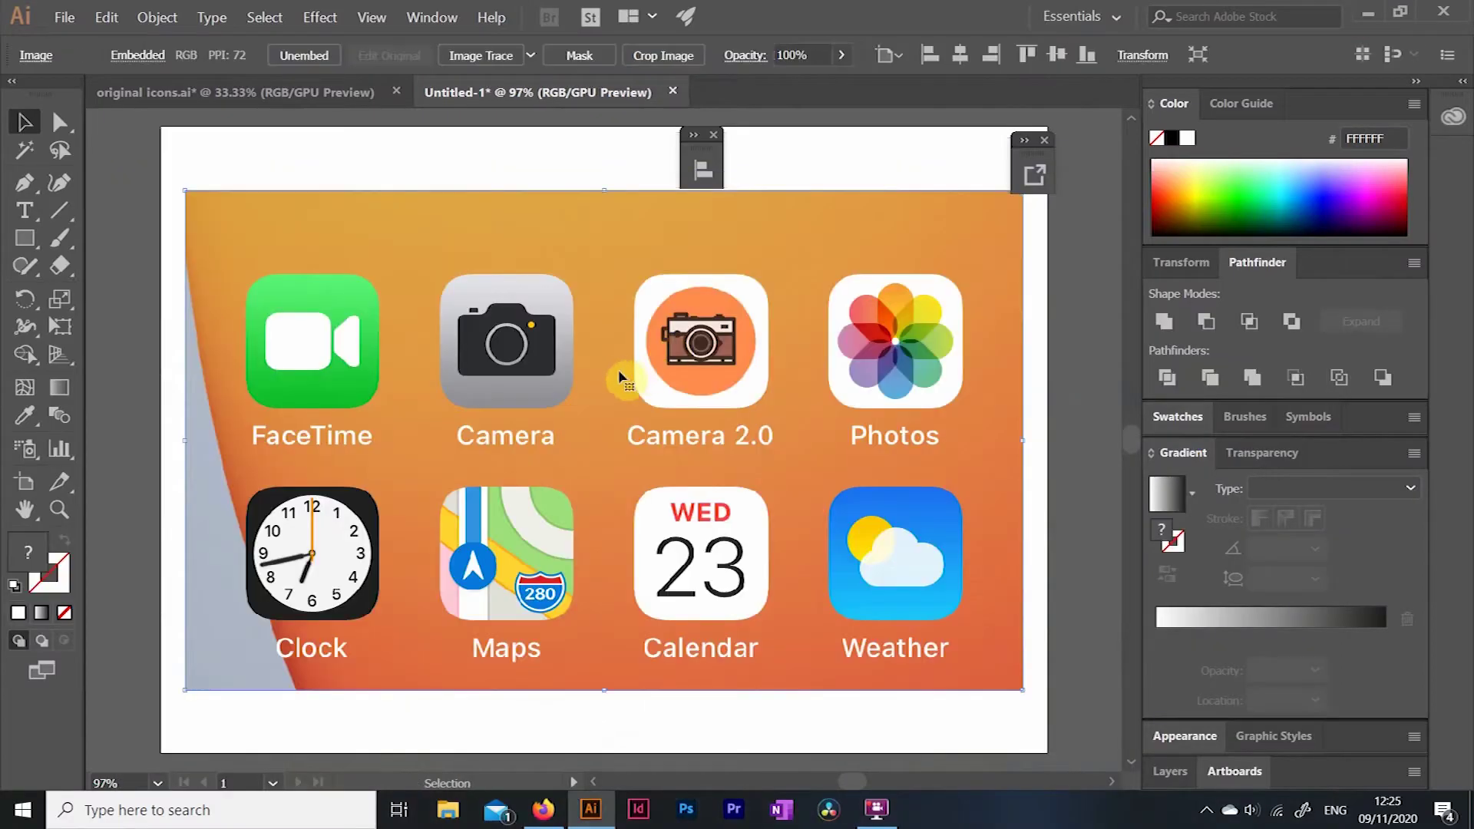
key("ctrl+minus")
key("ctrl+minus")
left_click(820, 358)
Switch to Firefox and search Google Images for "facebook messenger ios icon".
left_click(543, 810)
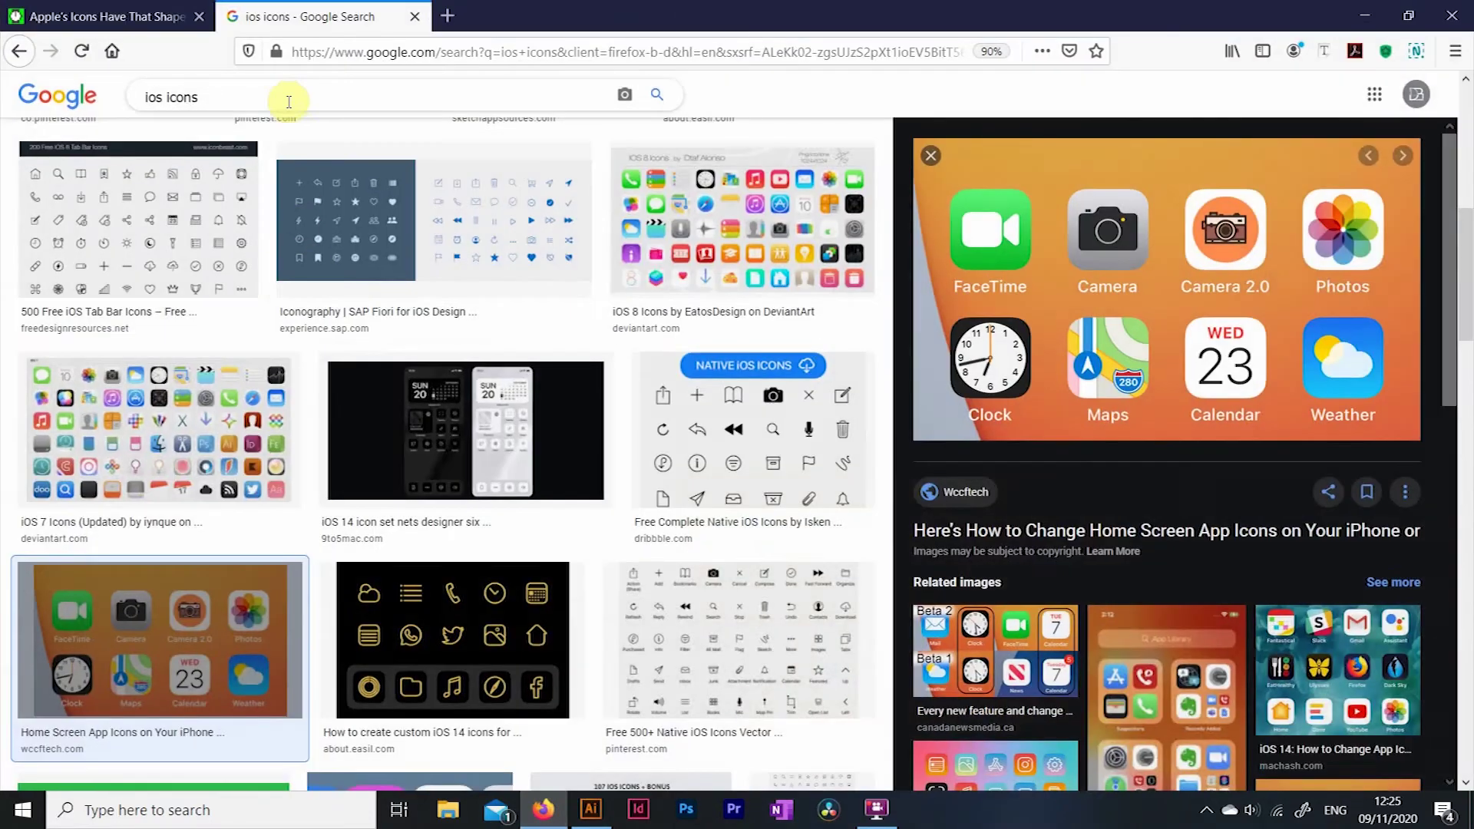
left_click_drag(289, 95, 96, 96)
type("facebook messenger ios icon")
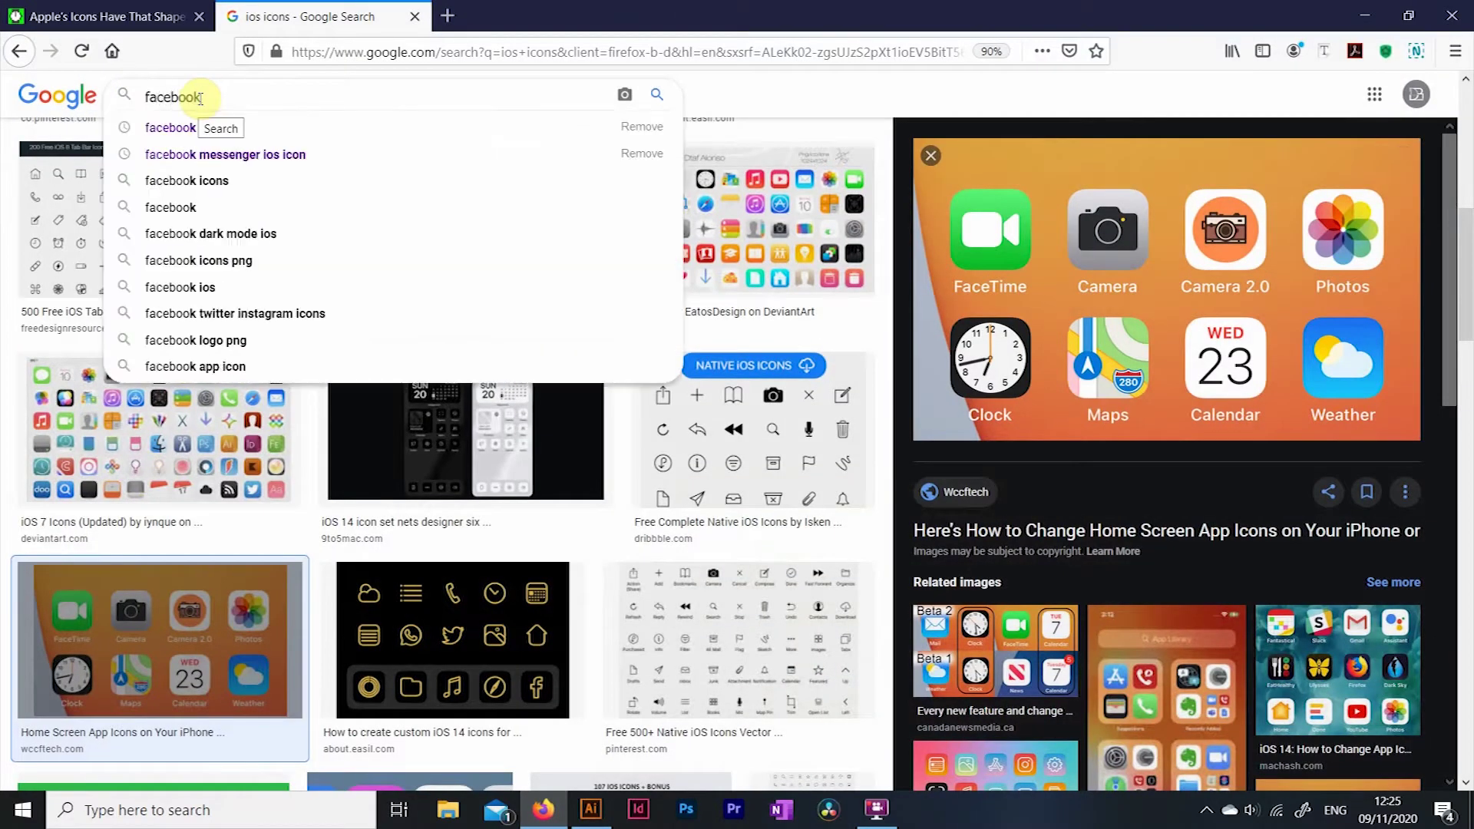
key("Return")
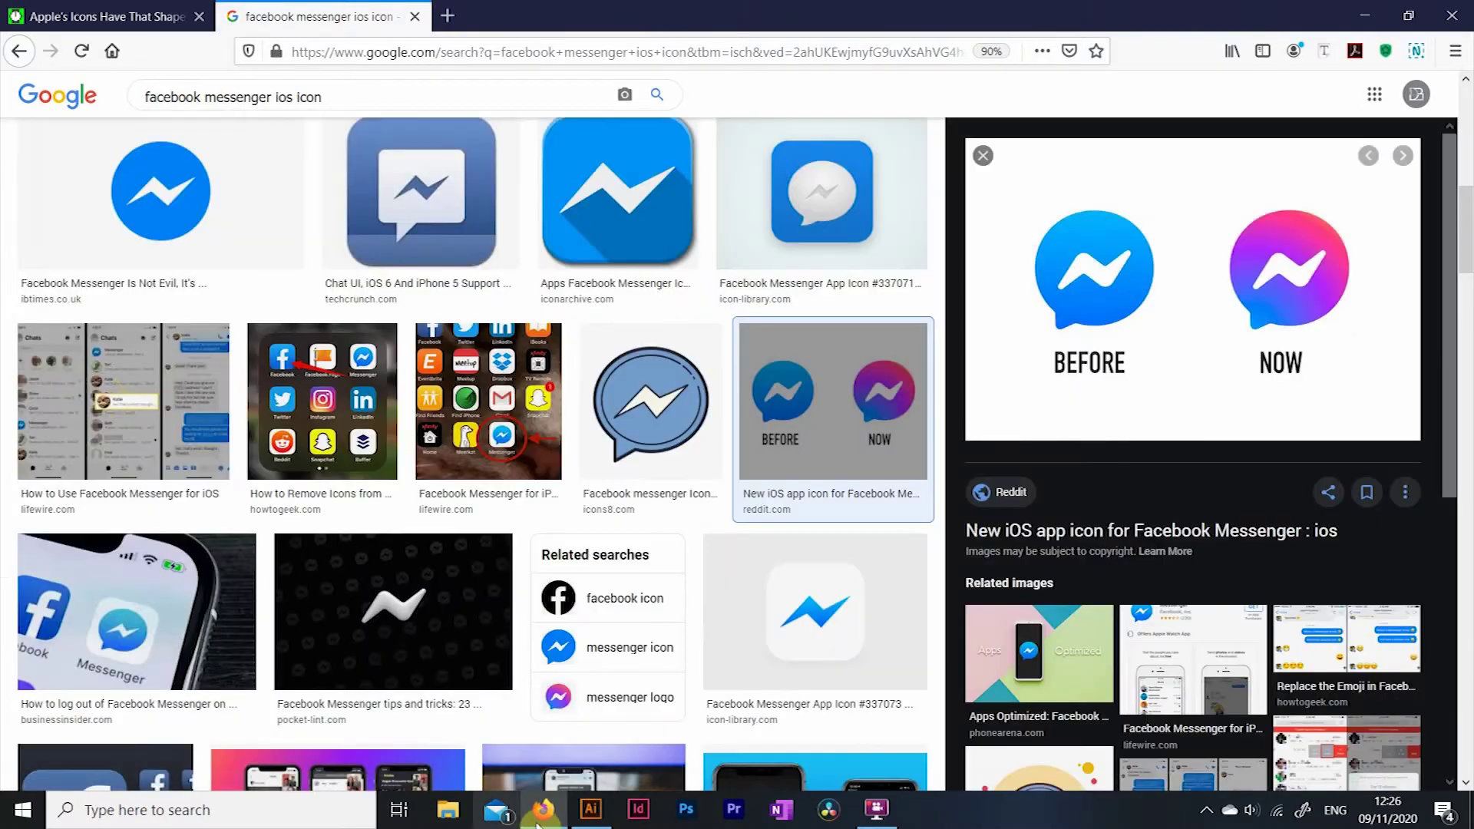
Switch to Illustrator, paste the Before/Now Messenger logo image and move it to the artboard's lower edge.
left_click(592, 812)
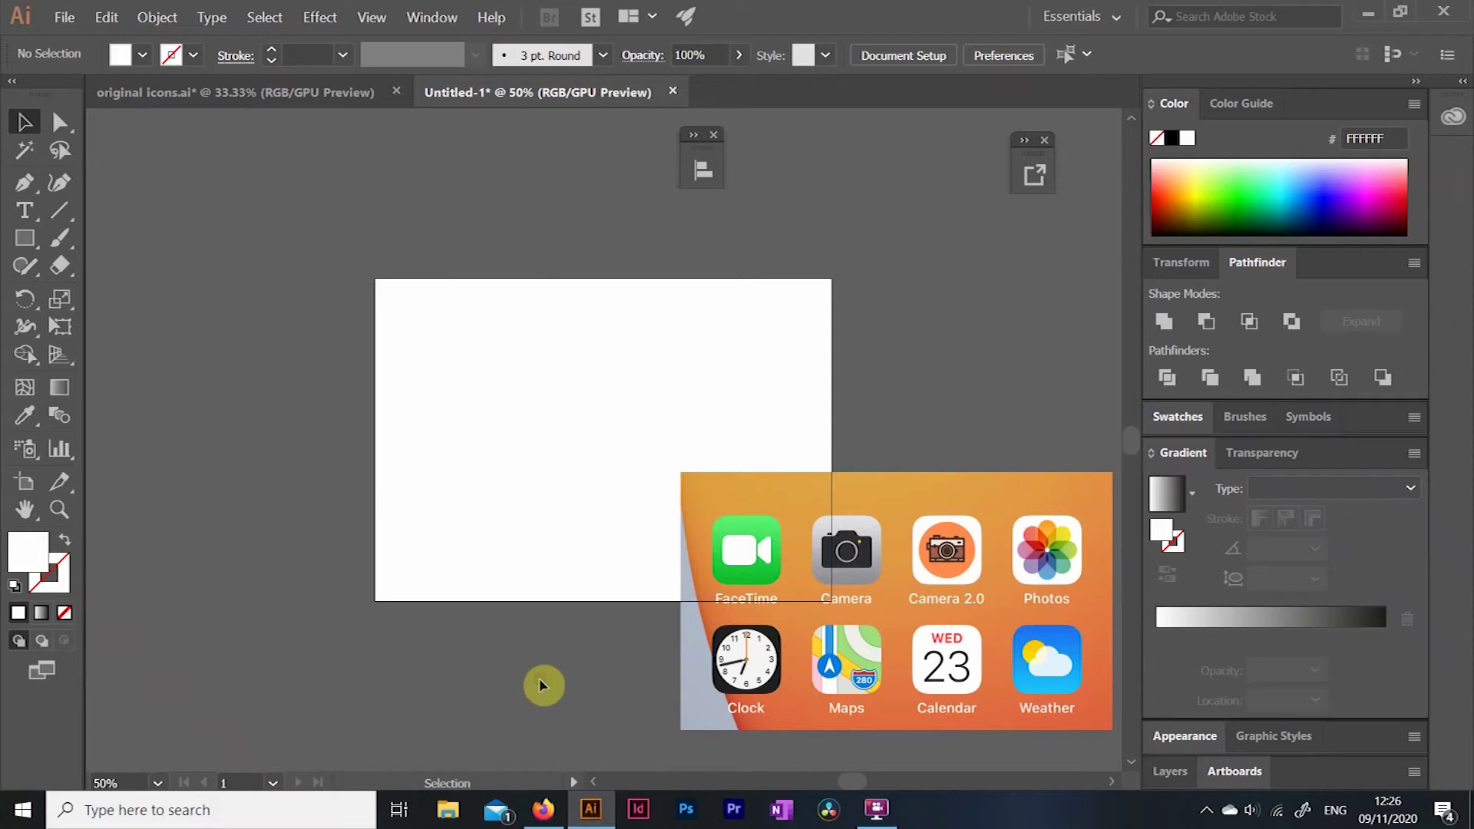
key("ctrl+v")
left_click_drag(631, 440, 532, 651)
left_click(296, 487)
Switch to Firefox and copy the OS X Daily image of the Messenger icon on a white rounded square.
left_click(554, 814)
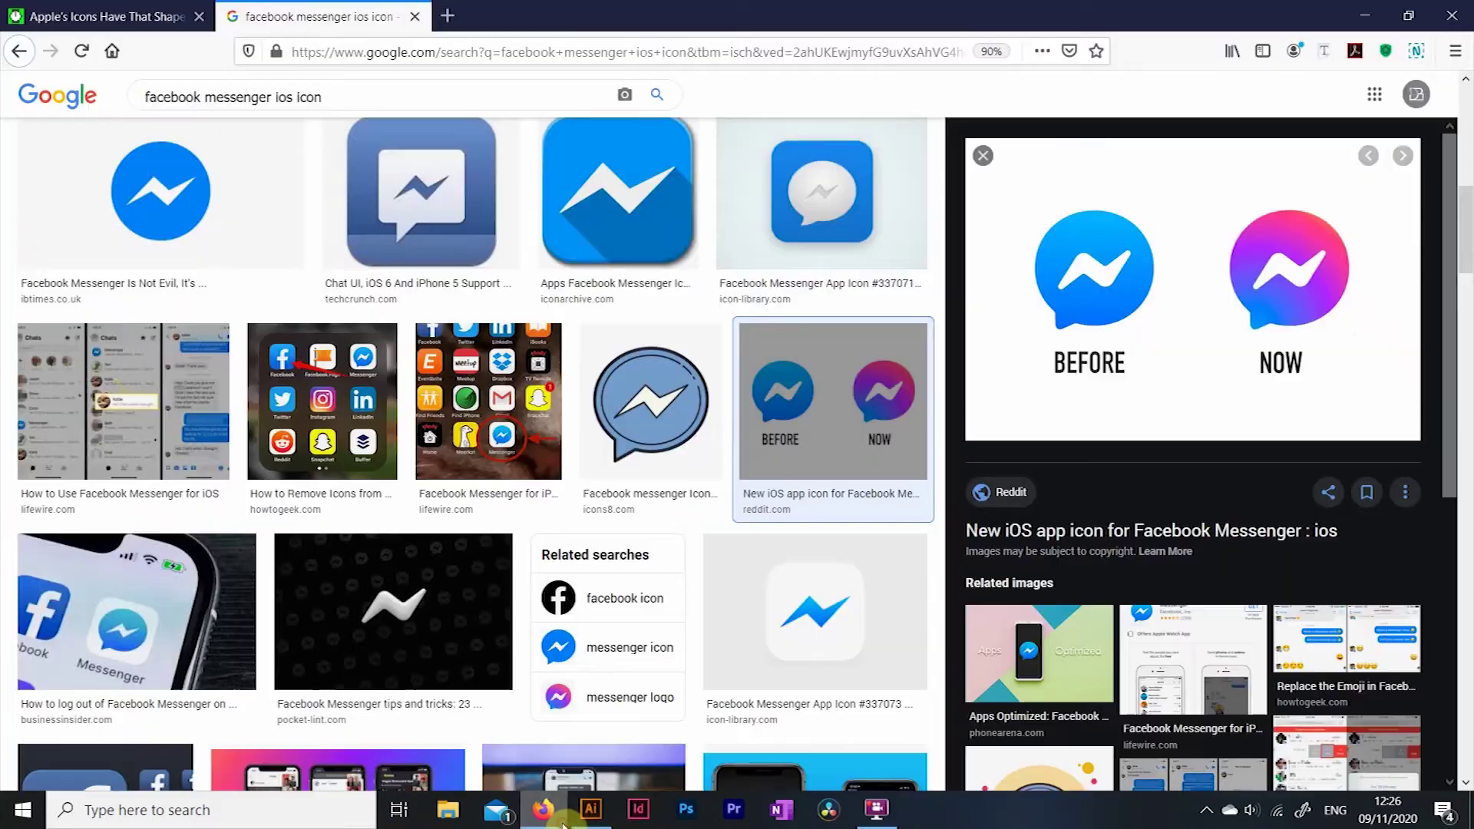
scroll(691, 647, "up", 10)
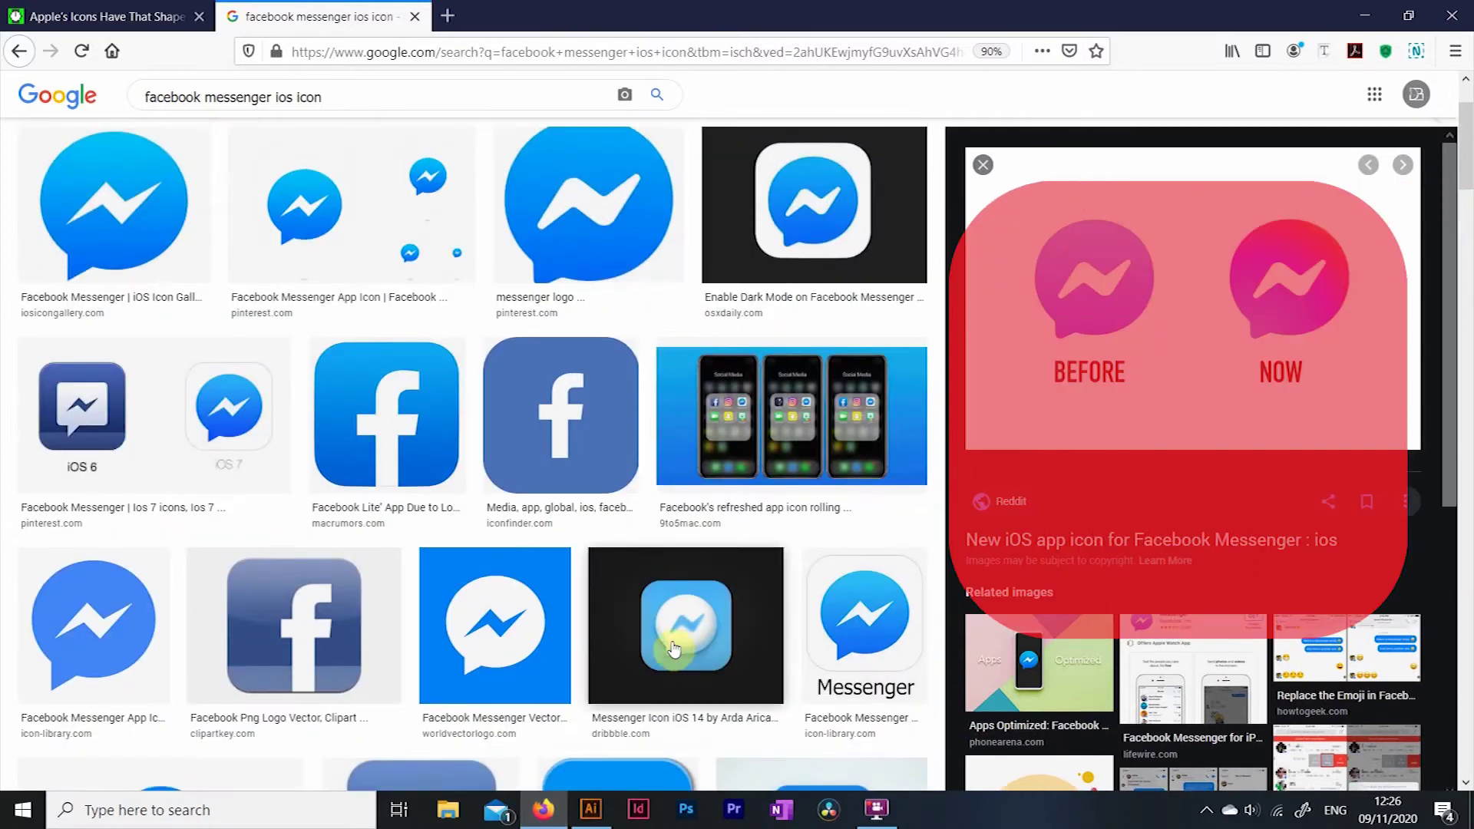
scroll(529, 614, "up", 2)
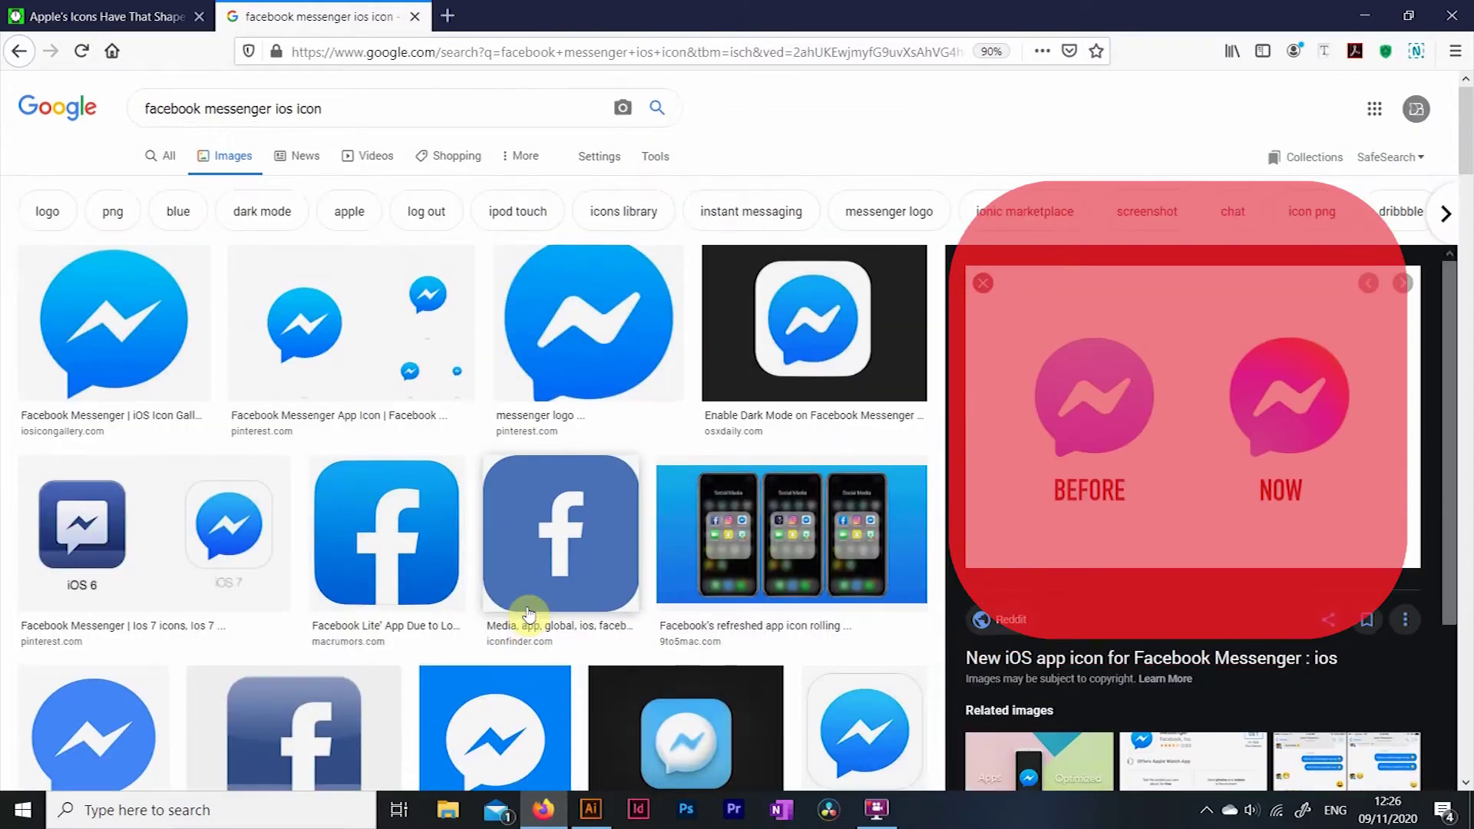
left_click(861, 729)
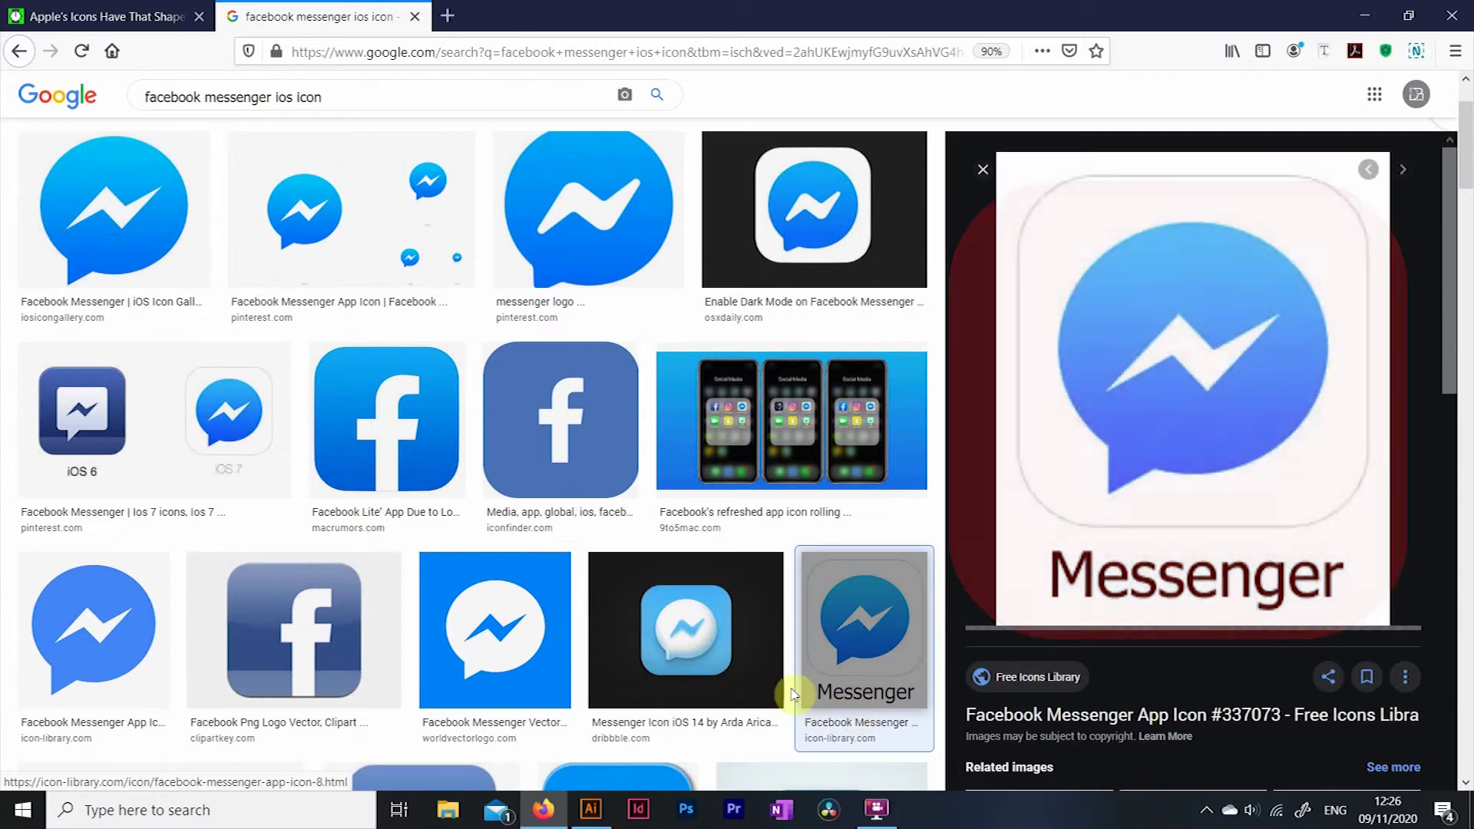
scroll(738, 476, "up", 2)
left_click(719, 340)
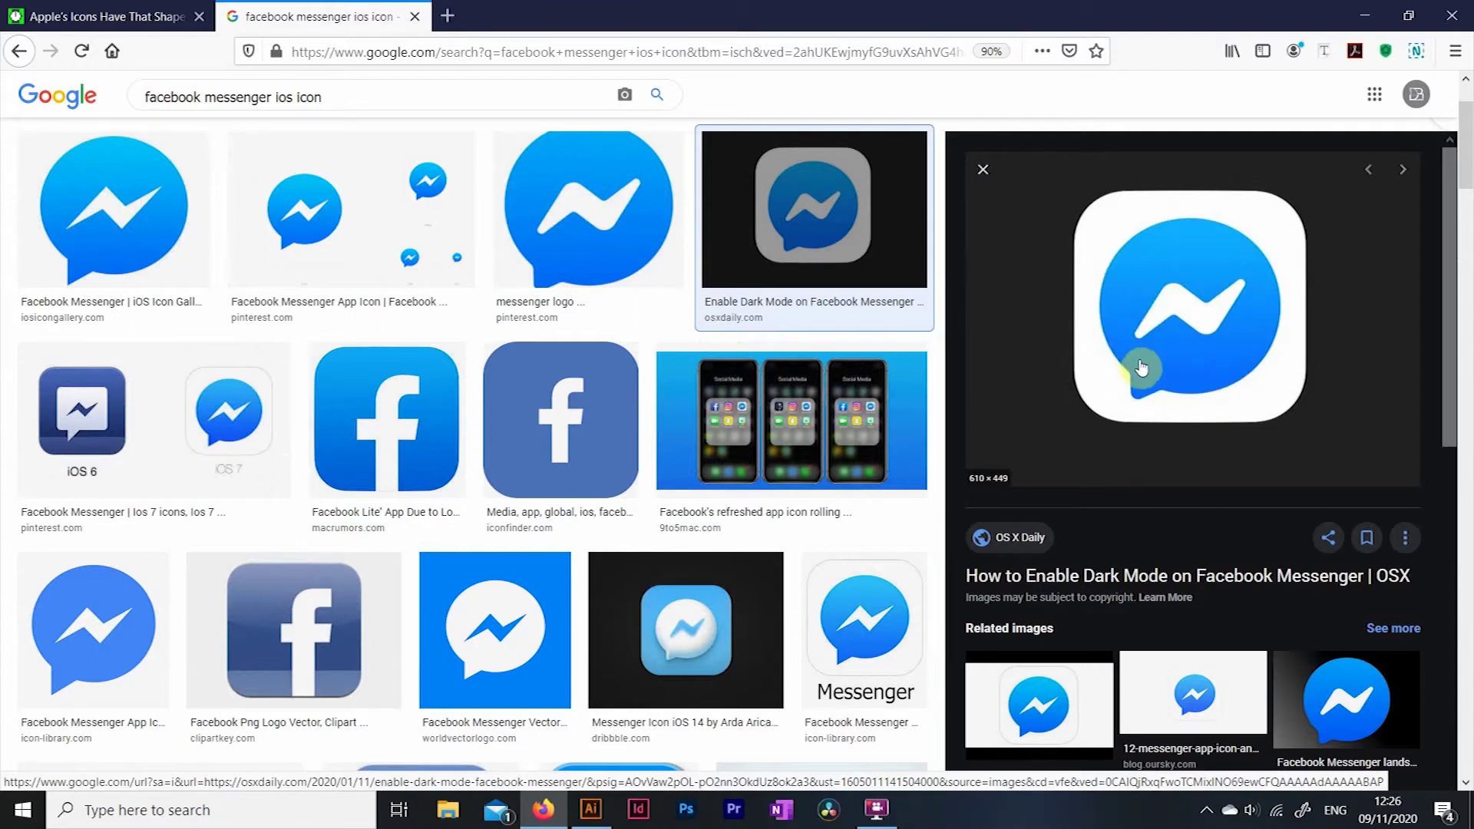
right_click(1103, 384)
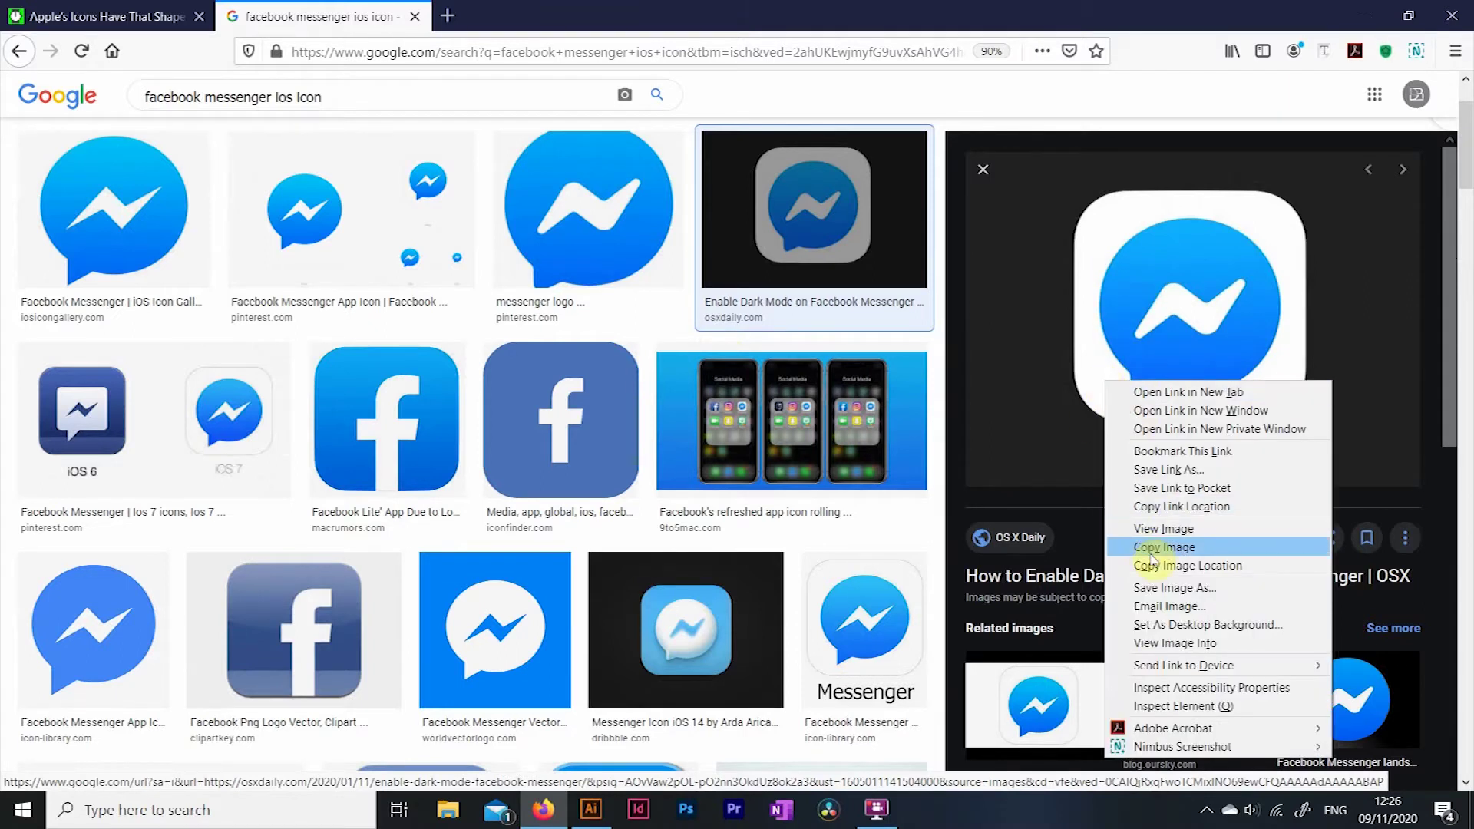
left_click(1144, 528)
Switch to Illustrator, paste the Messenger icon image and move it to the artboard's upper-left area.
left_click(592, 808)
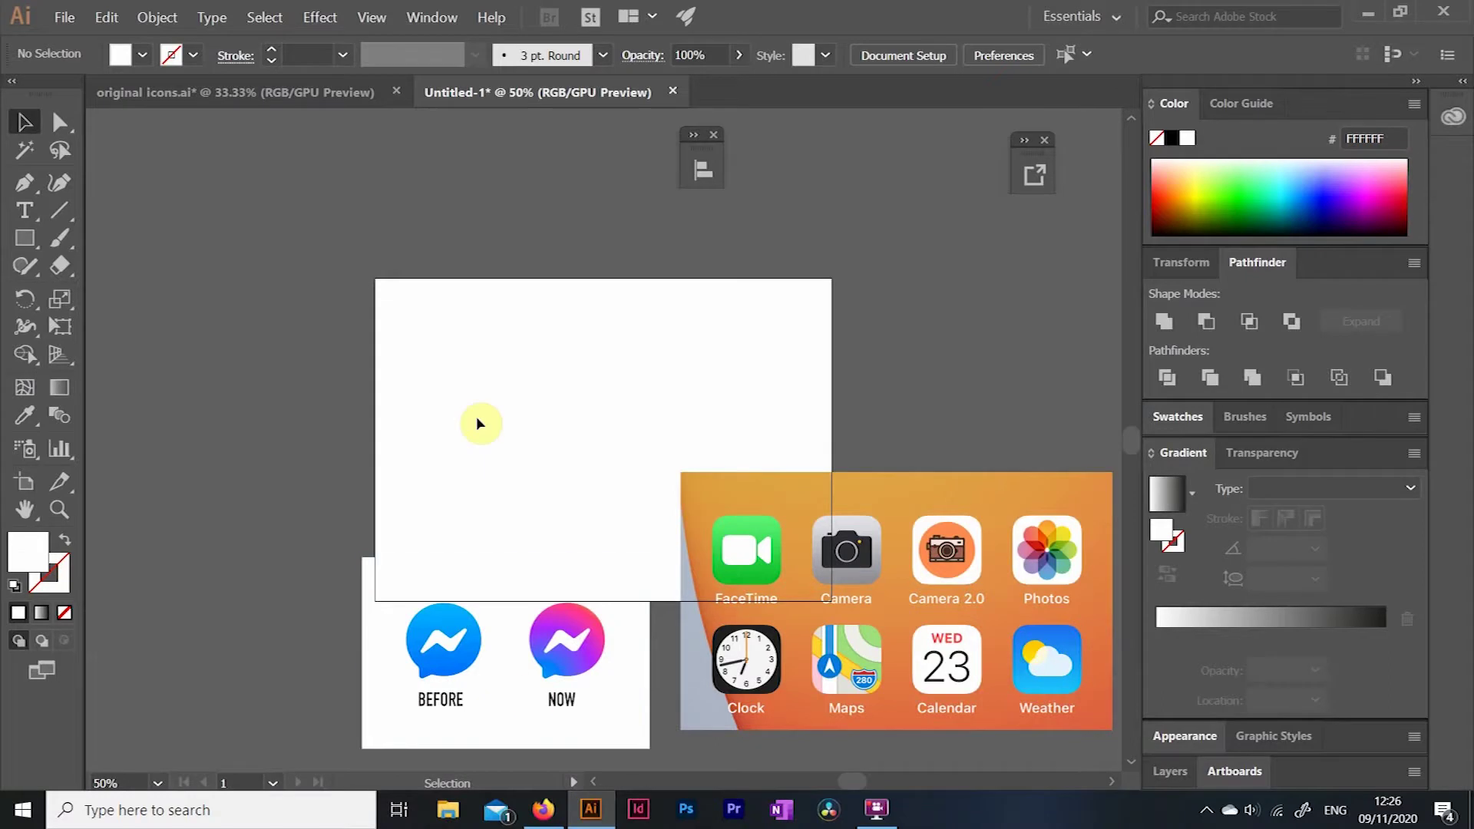
key("ctrl+v")
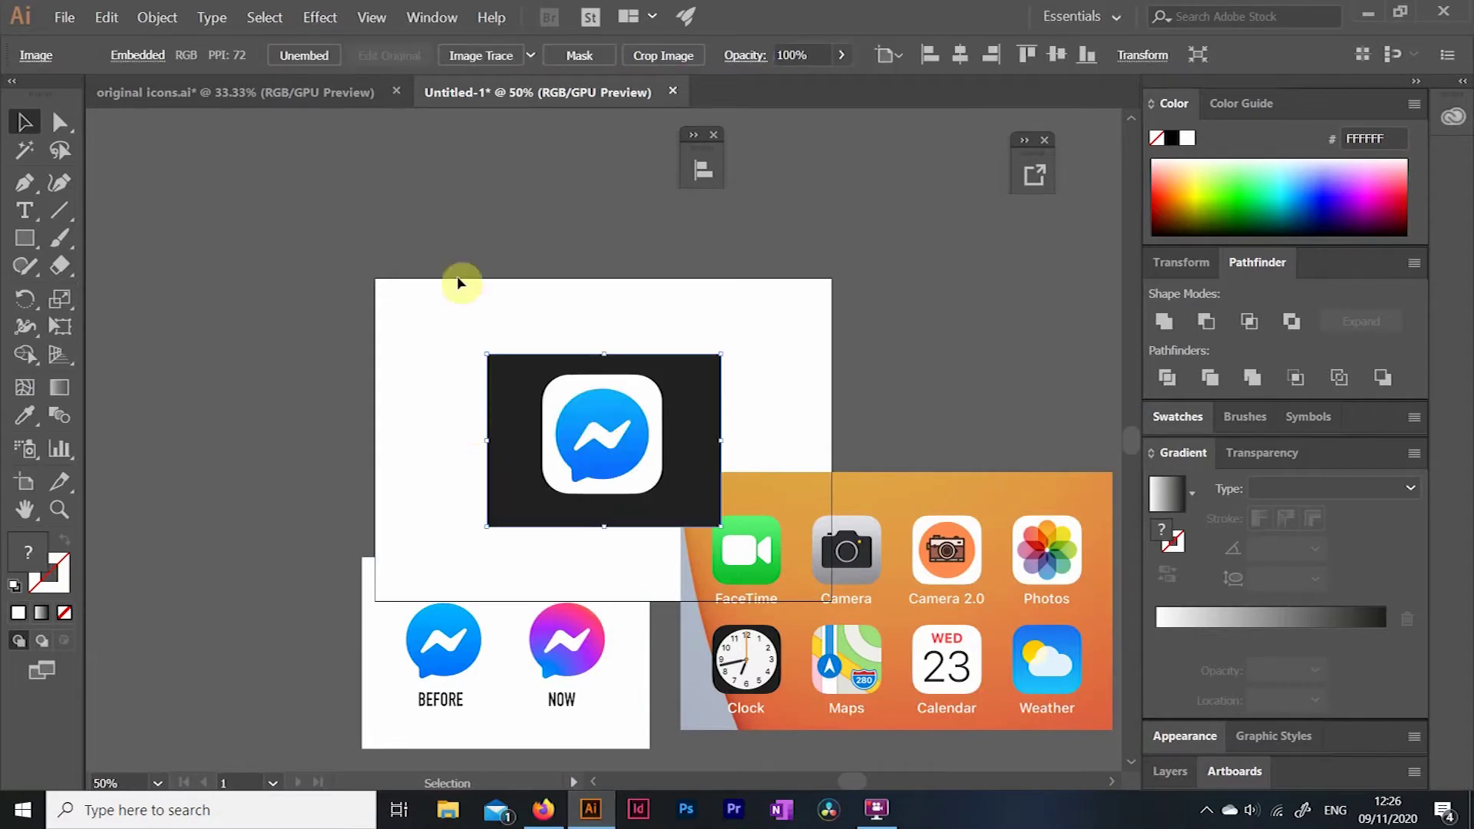
left_click(497, 325)
left_click_drag(612, 424, 541, 384)
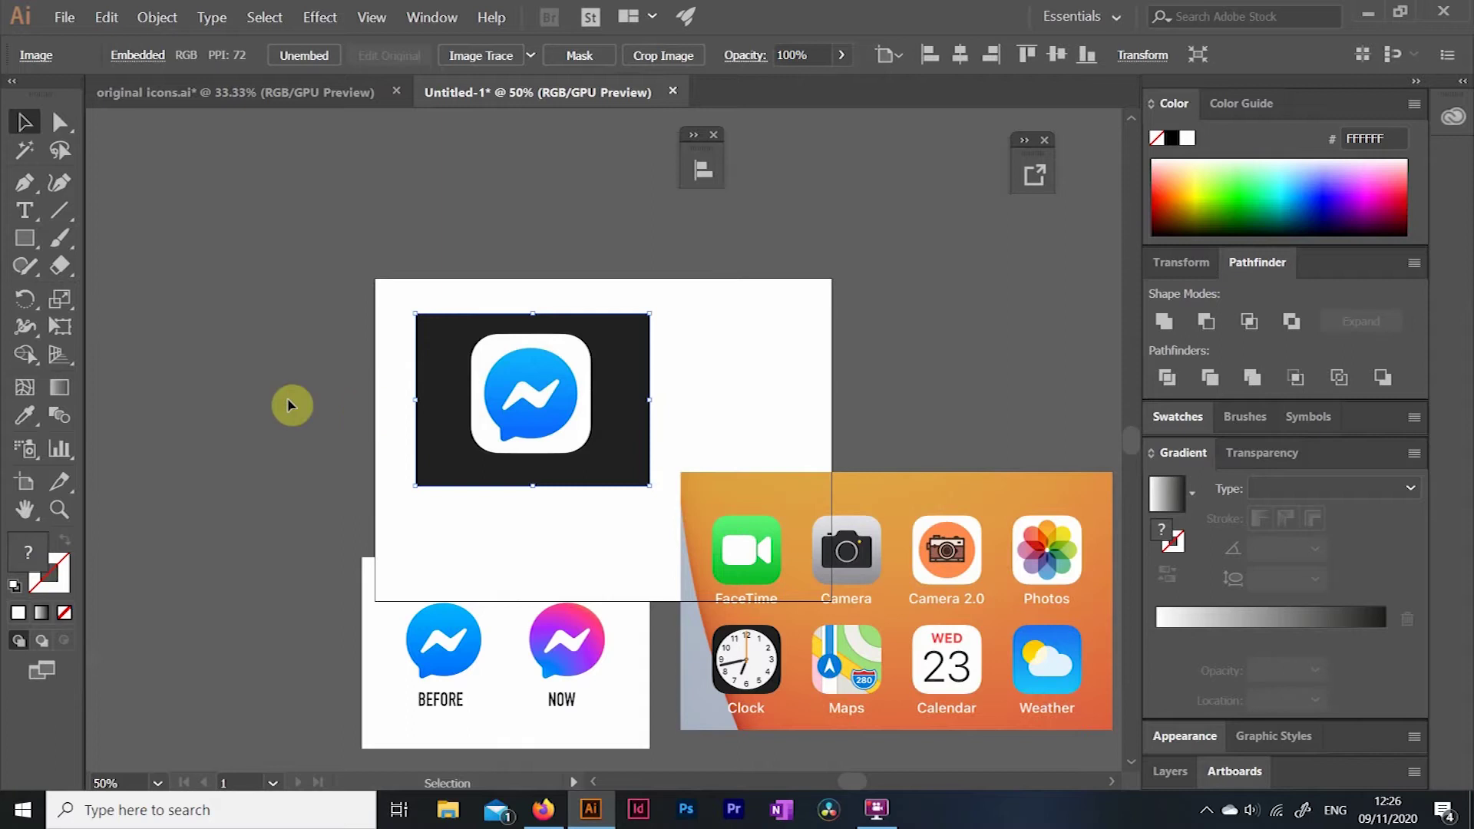
left_click(252, 392)
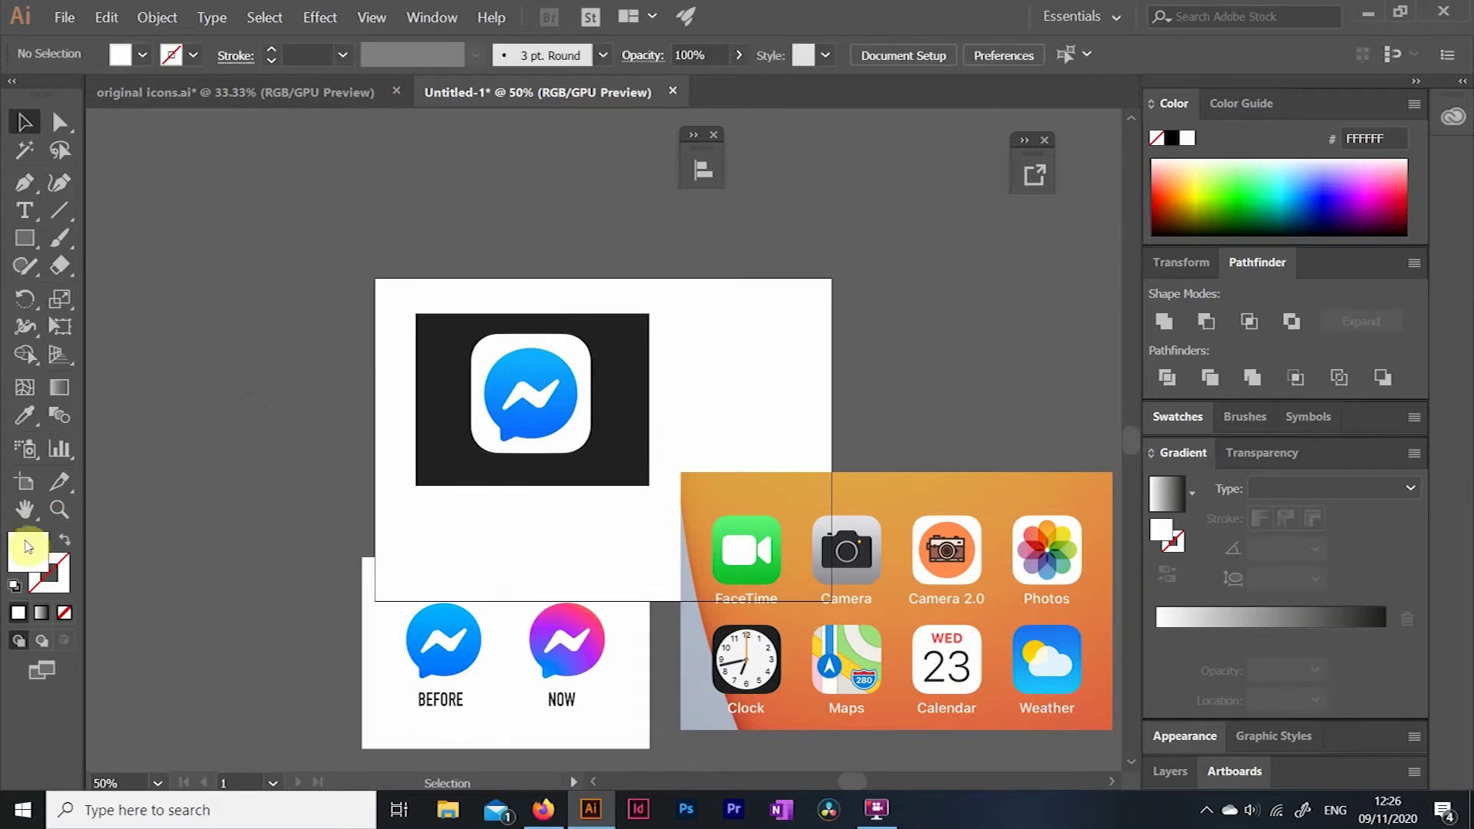
Set the opacity of the pasted Messenger icon image to 65%.
left_click(545, 410)
left_click(591, 434)
left_click(603, 444)
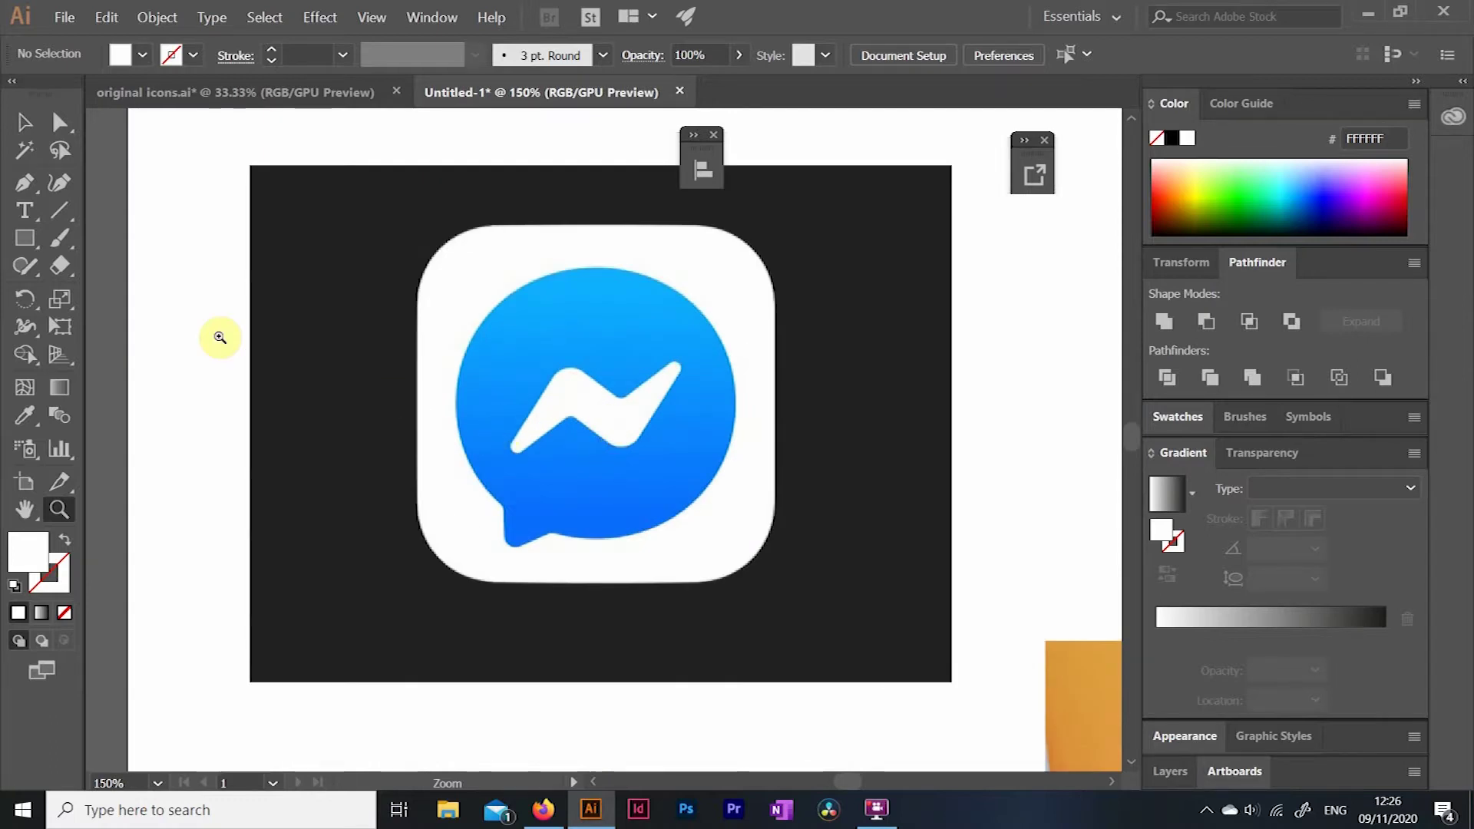
key("v")
left_click(395, 320)
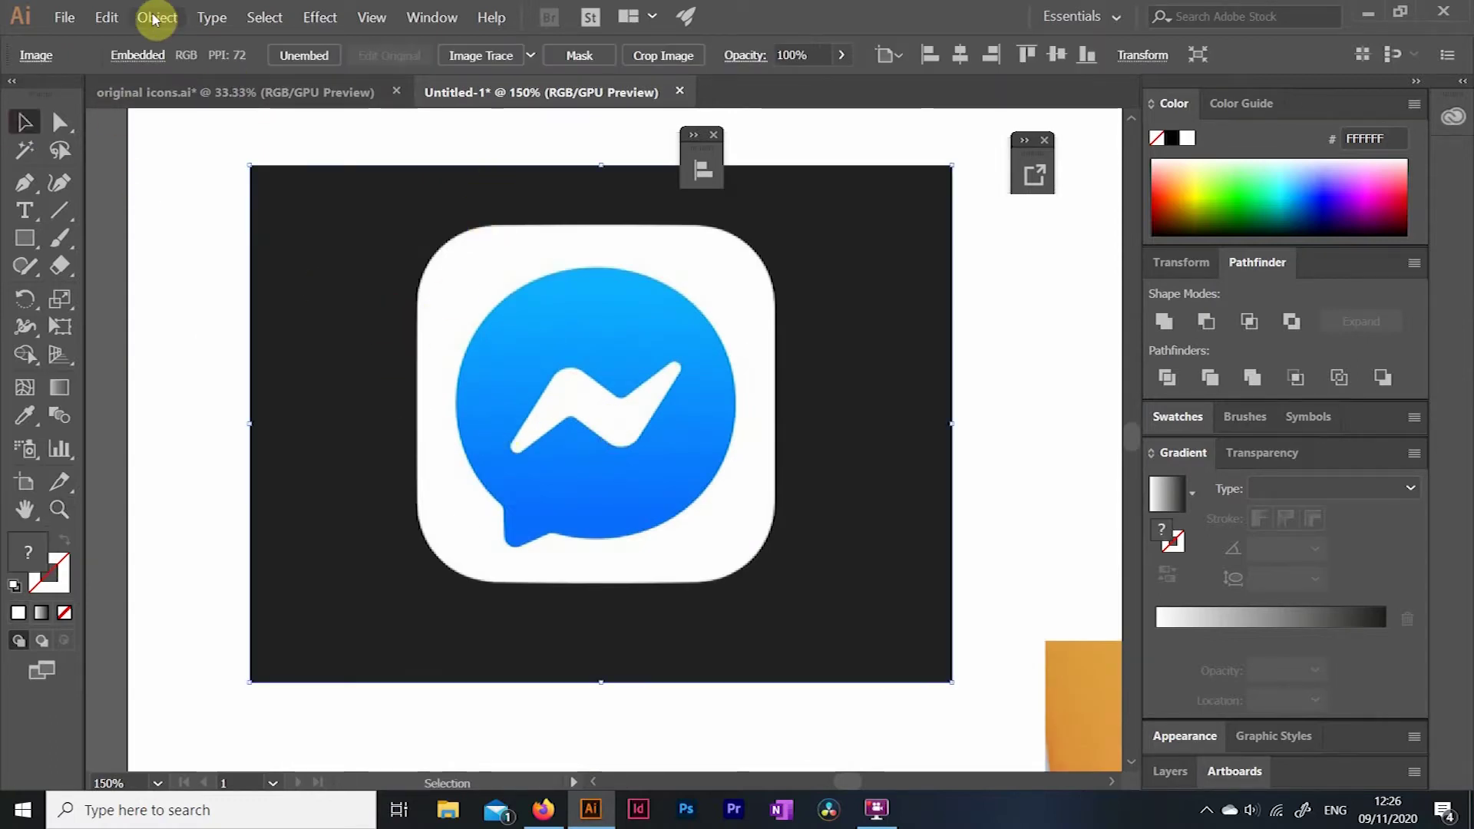
left_click(154, 17)
mouse_move(333, 119)
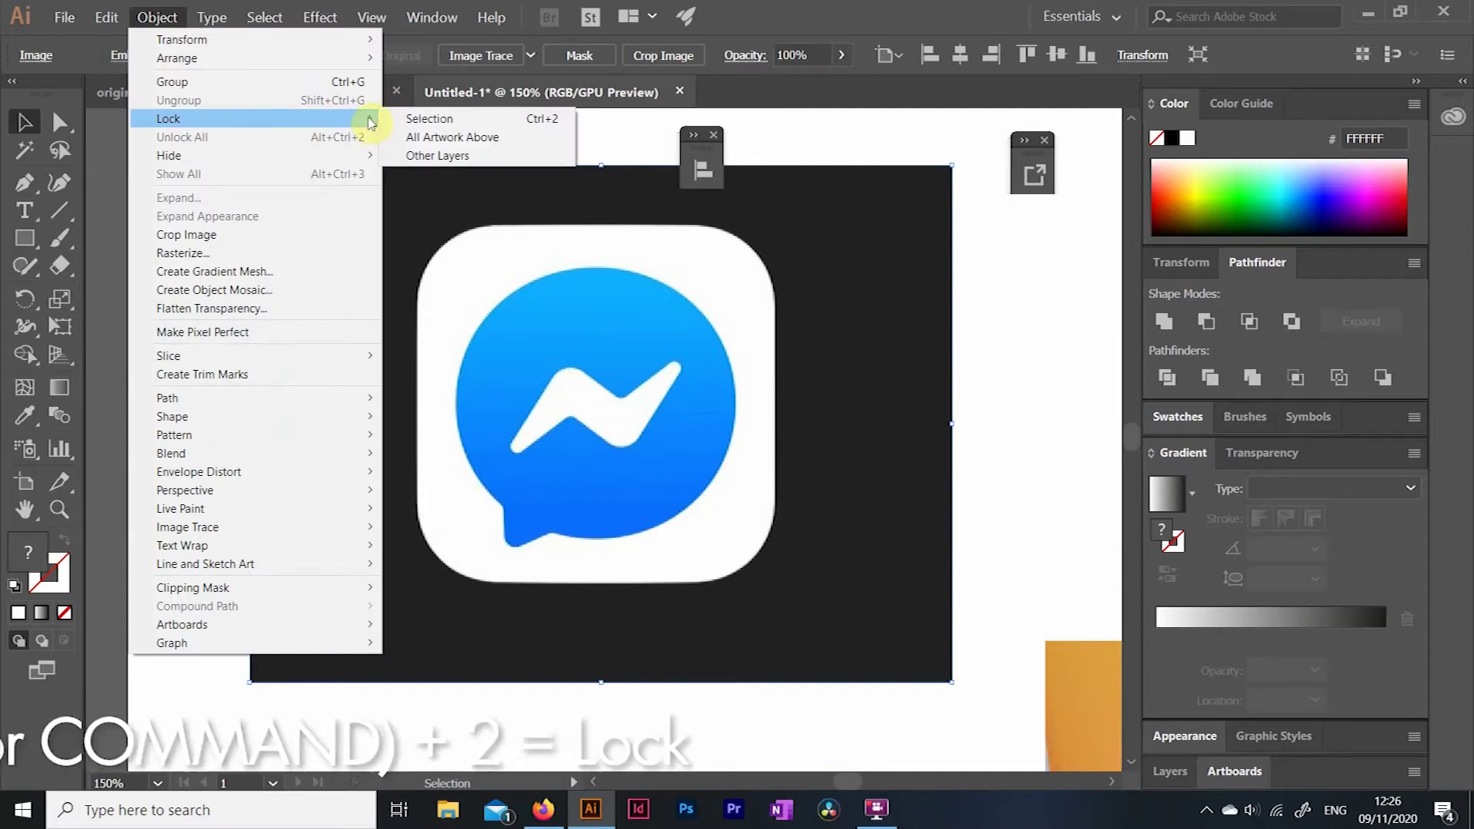
left_click(841, 54)
left_click(810, 83)
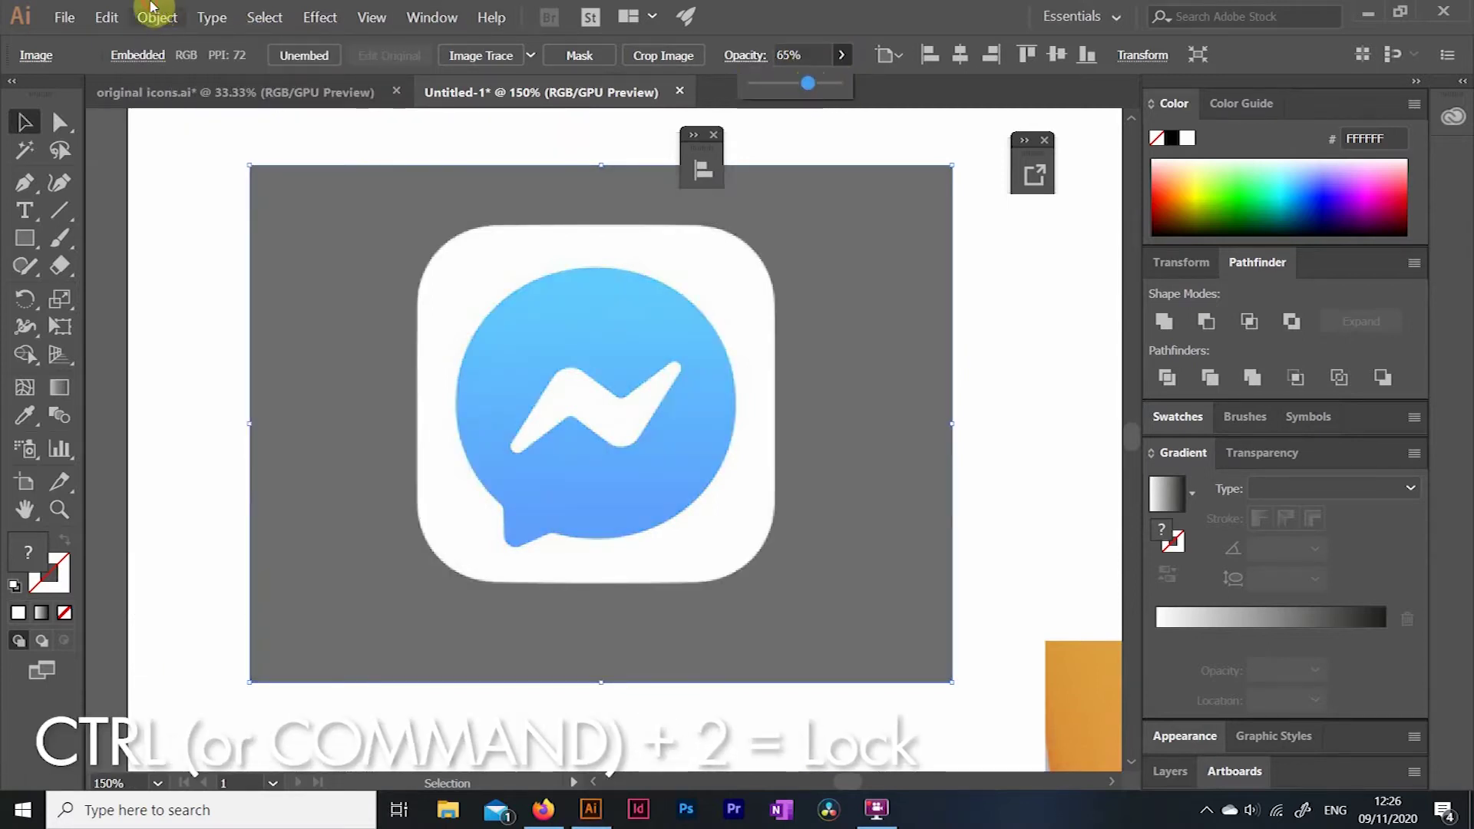
Lock the faded Messenger icon image as a tracing reference.
left_click(153, 12)
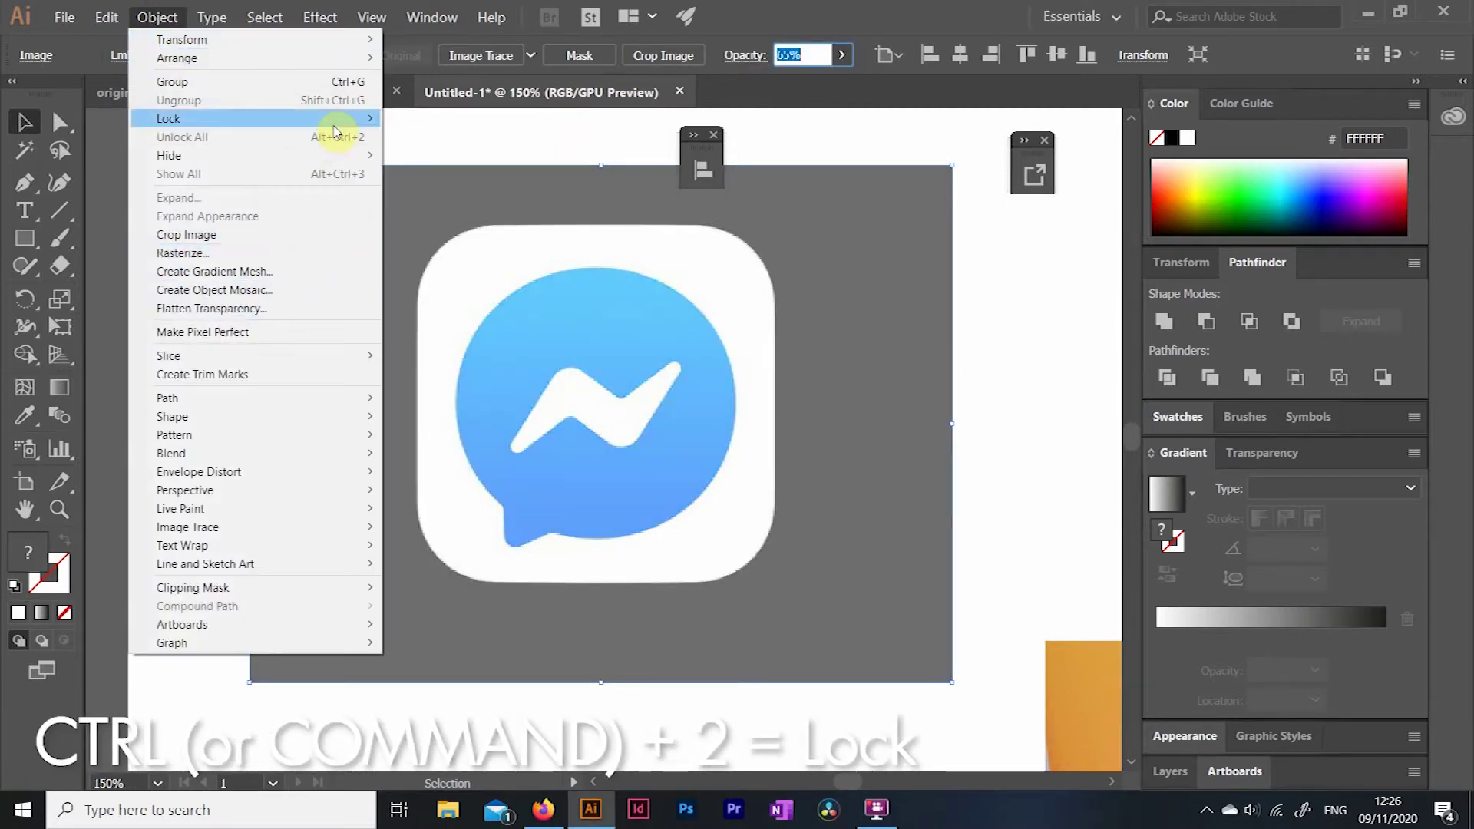
mouse_move(333, 123)
left_click(419, 120)
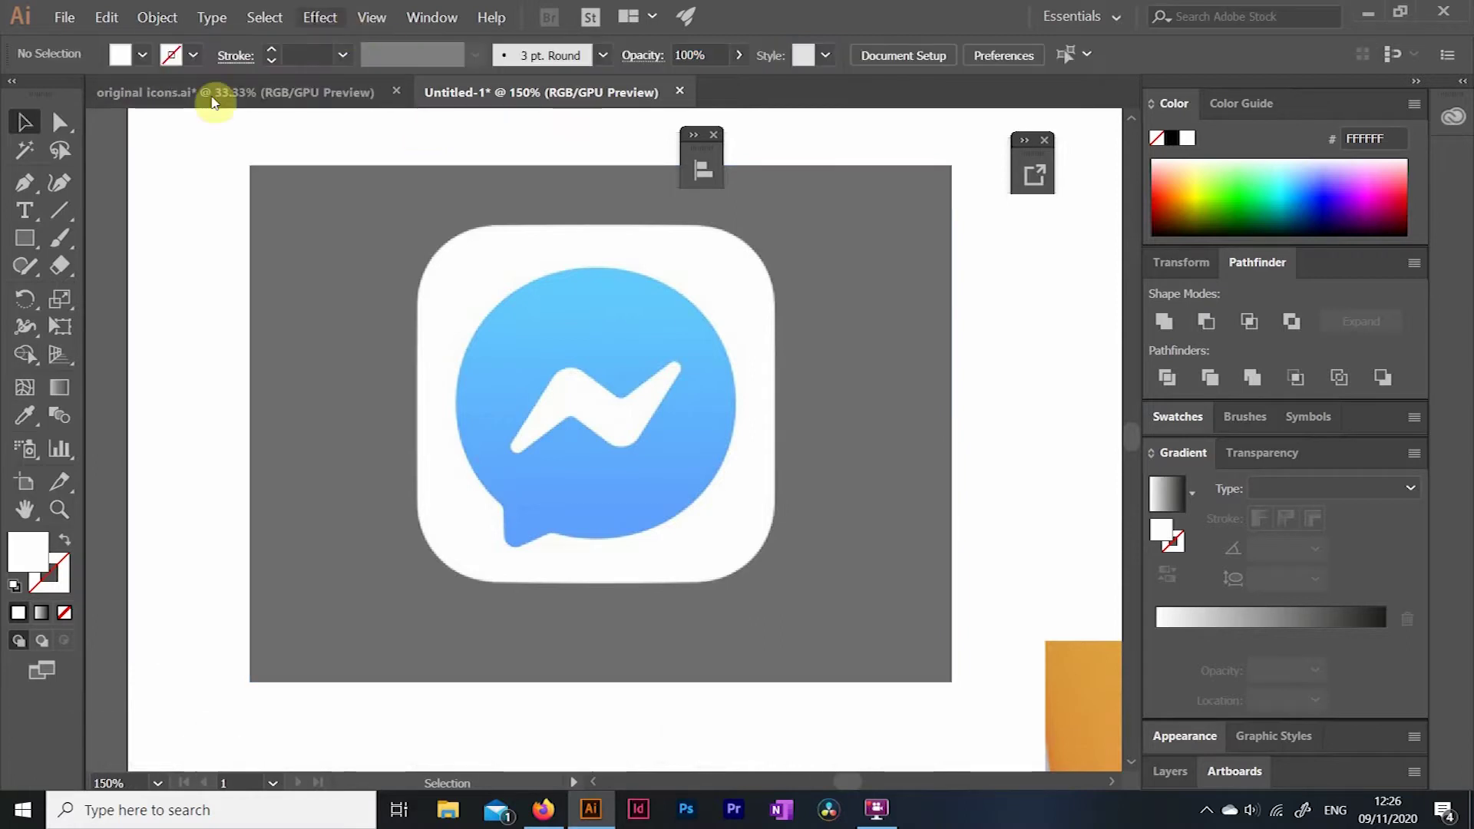
Draw a perfect square matching the size of the Messenger icon's white background and fine-tune its size at the corners.
left_click(25, 239)
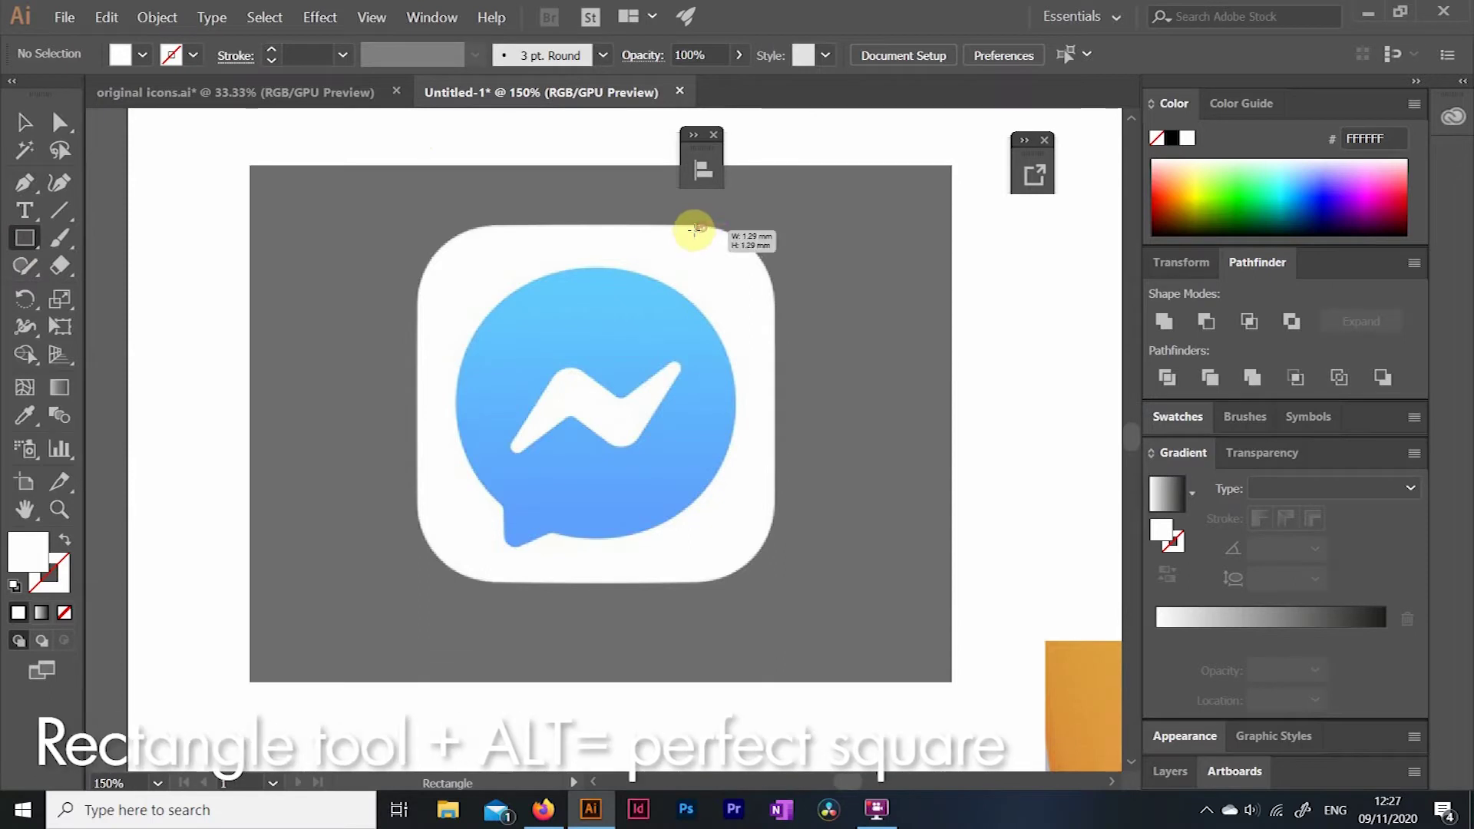
left_click_drag(673, 249, 343, 537)
left_click_drag(706, 229, 705, 223)
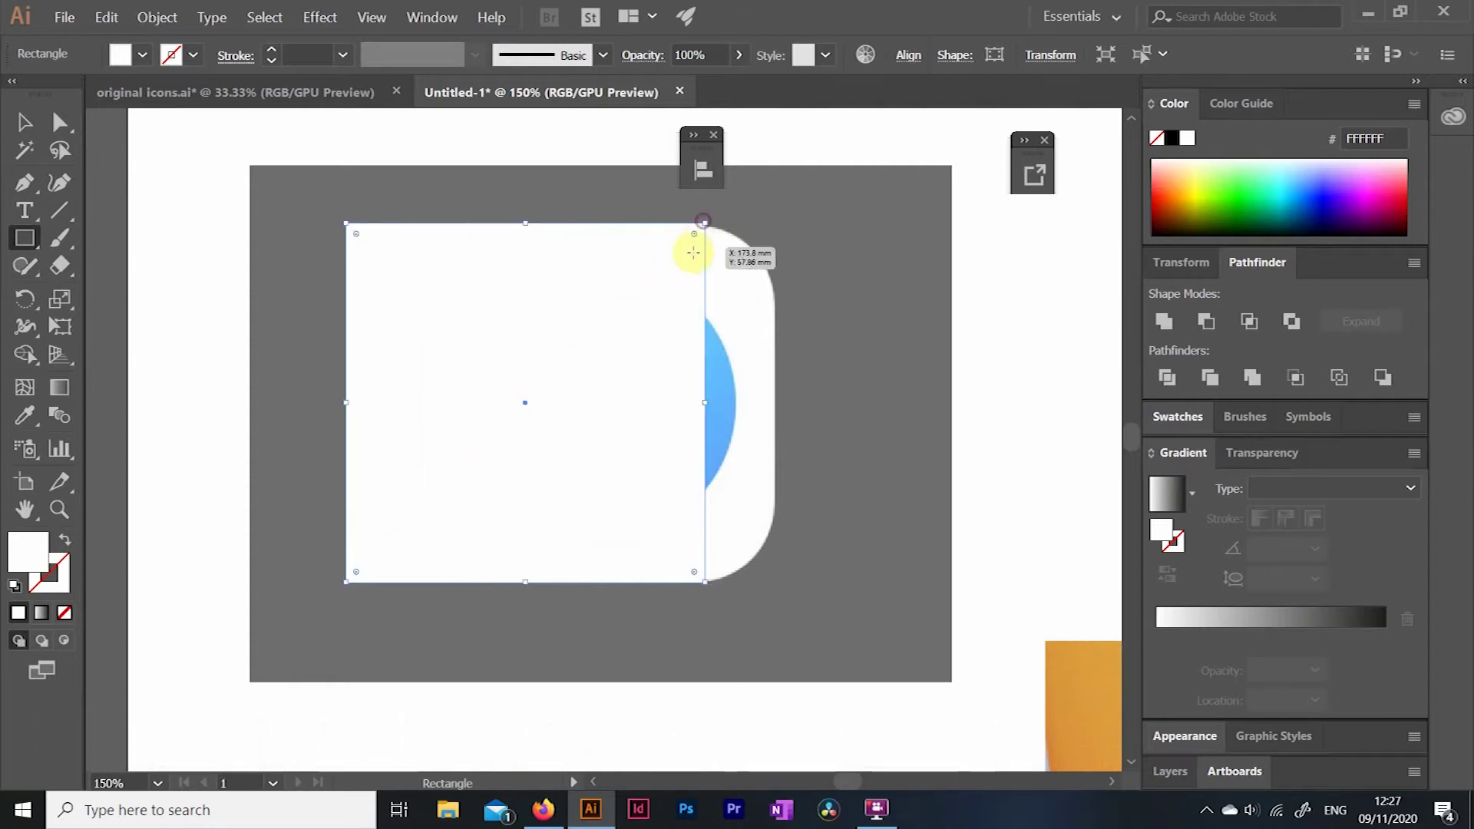
left_click(59, 510)
left_click(527, 453)
left_click(24, 123)
left_click_drag(838, 134, 836, 137)
left_click_drag(360, 137, 357, 134)
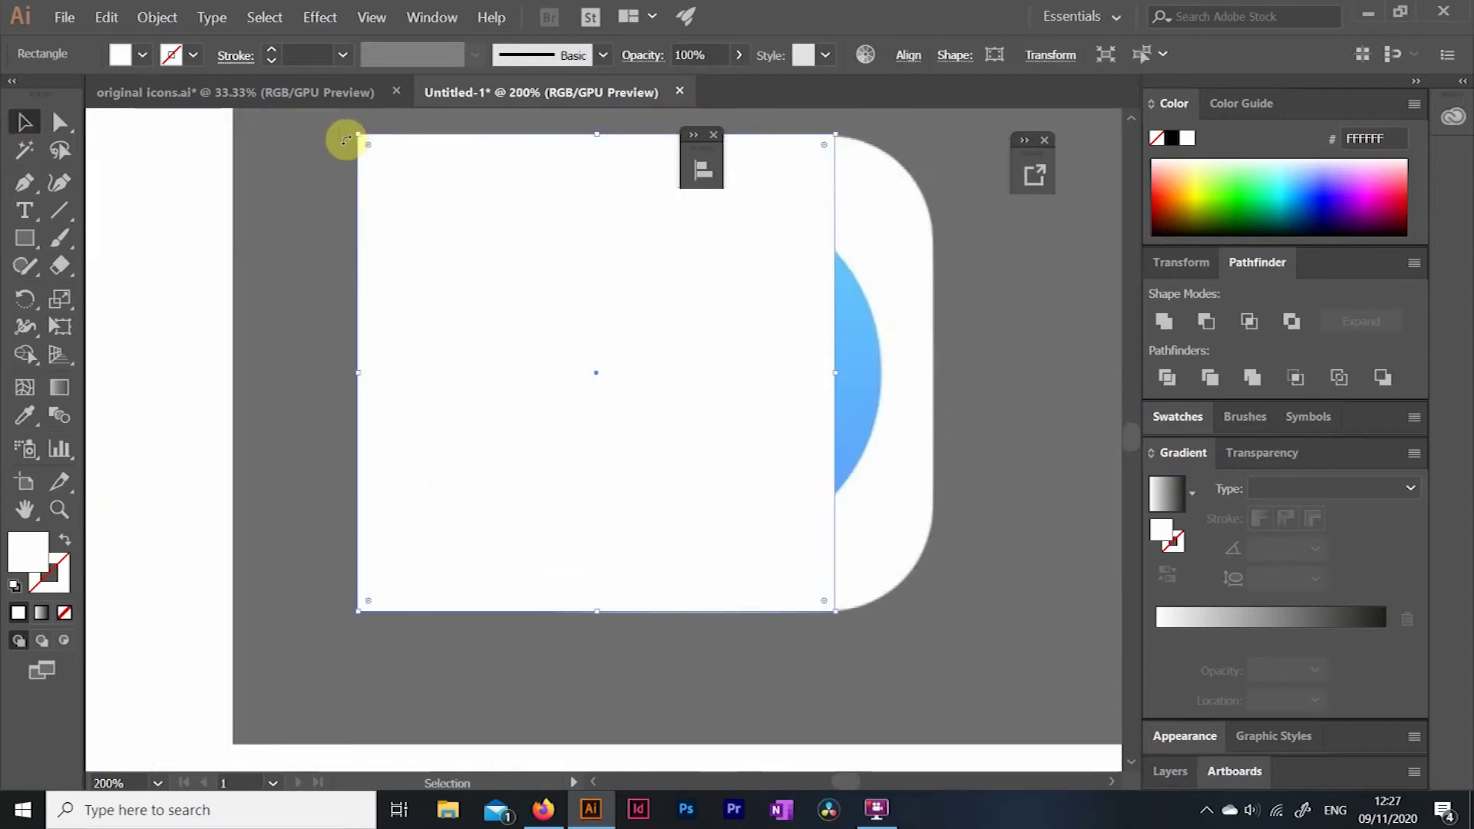
Set the square's opacity to 66% and fill it with magenta FF00FF.
left_click(738, 54)
left_click(709, 90)
left_click(142, 54)
left_click(176, 92)
Align the magenta square over the icon's background and round its corners to match, with a radius of about 24 mm.
left_click_drag(564, 315, 665, 309)
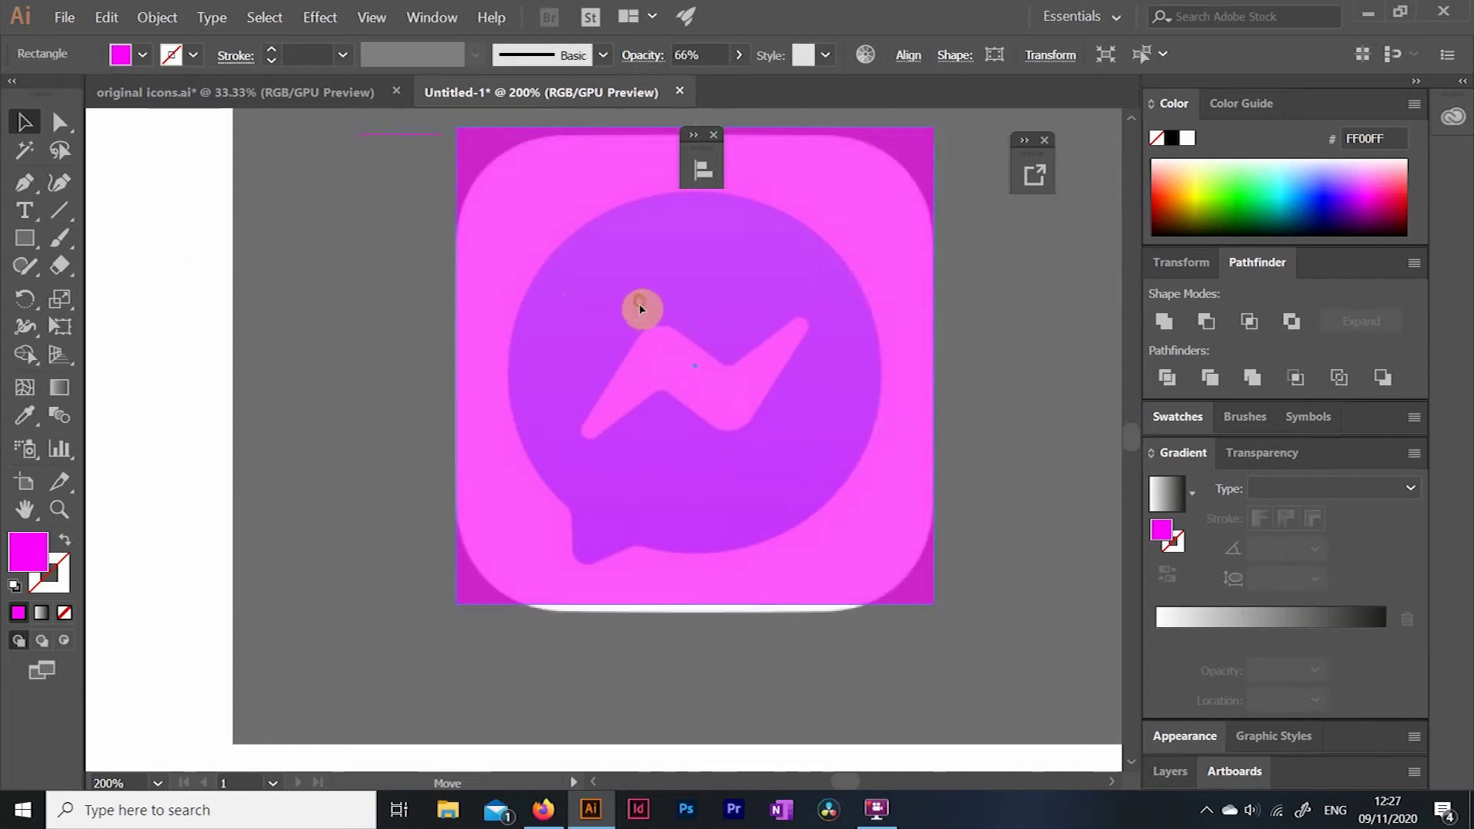
left_click_drag(642, 314, 639, 321)
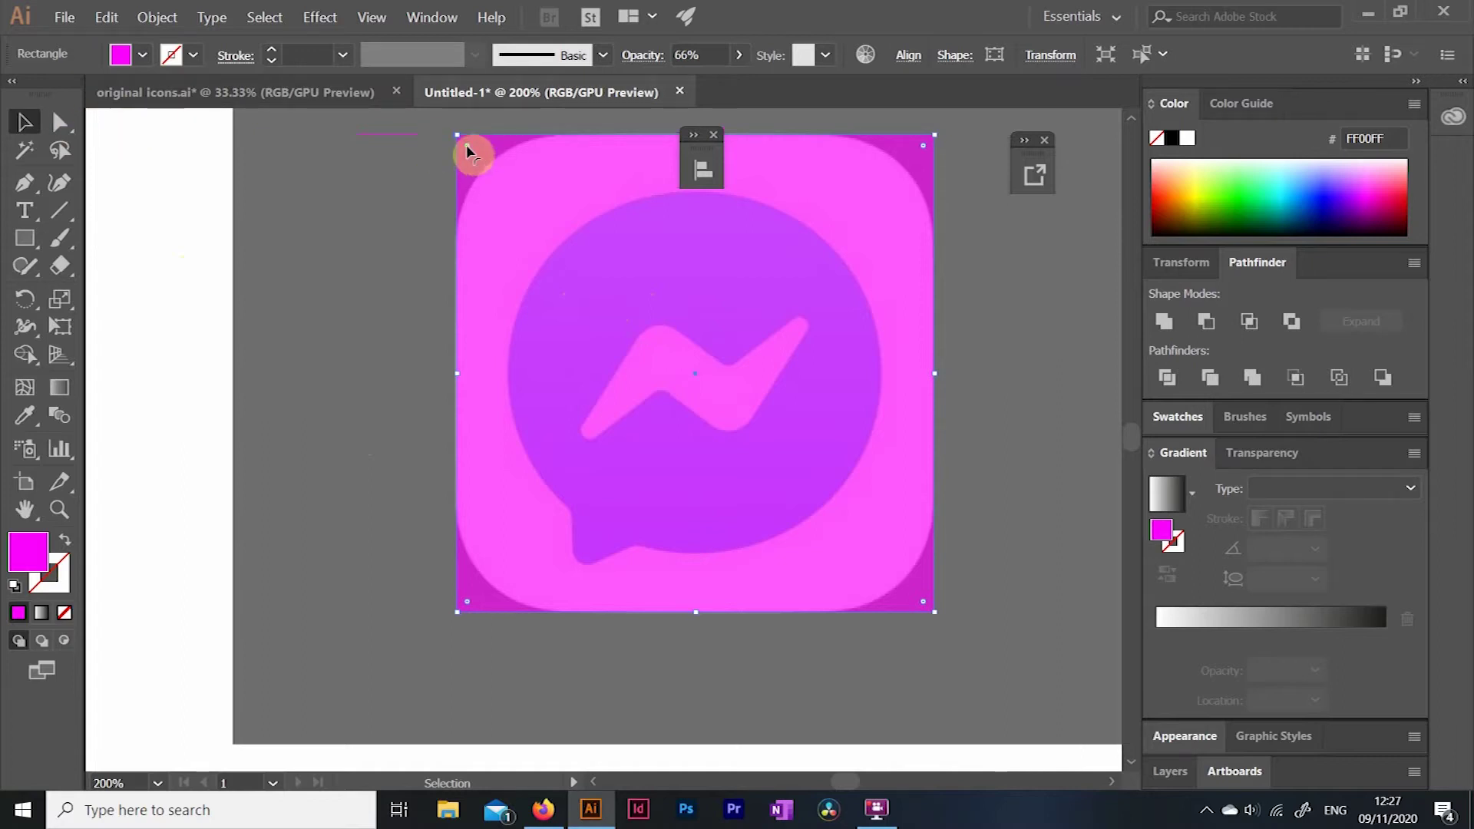
left_click_drag(474, 159, 547, 249)
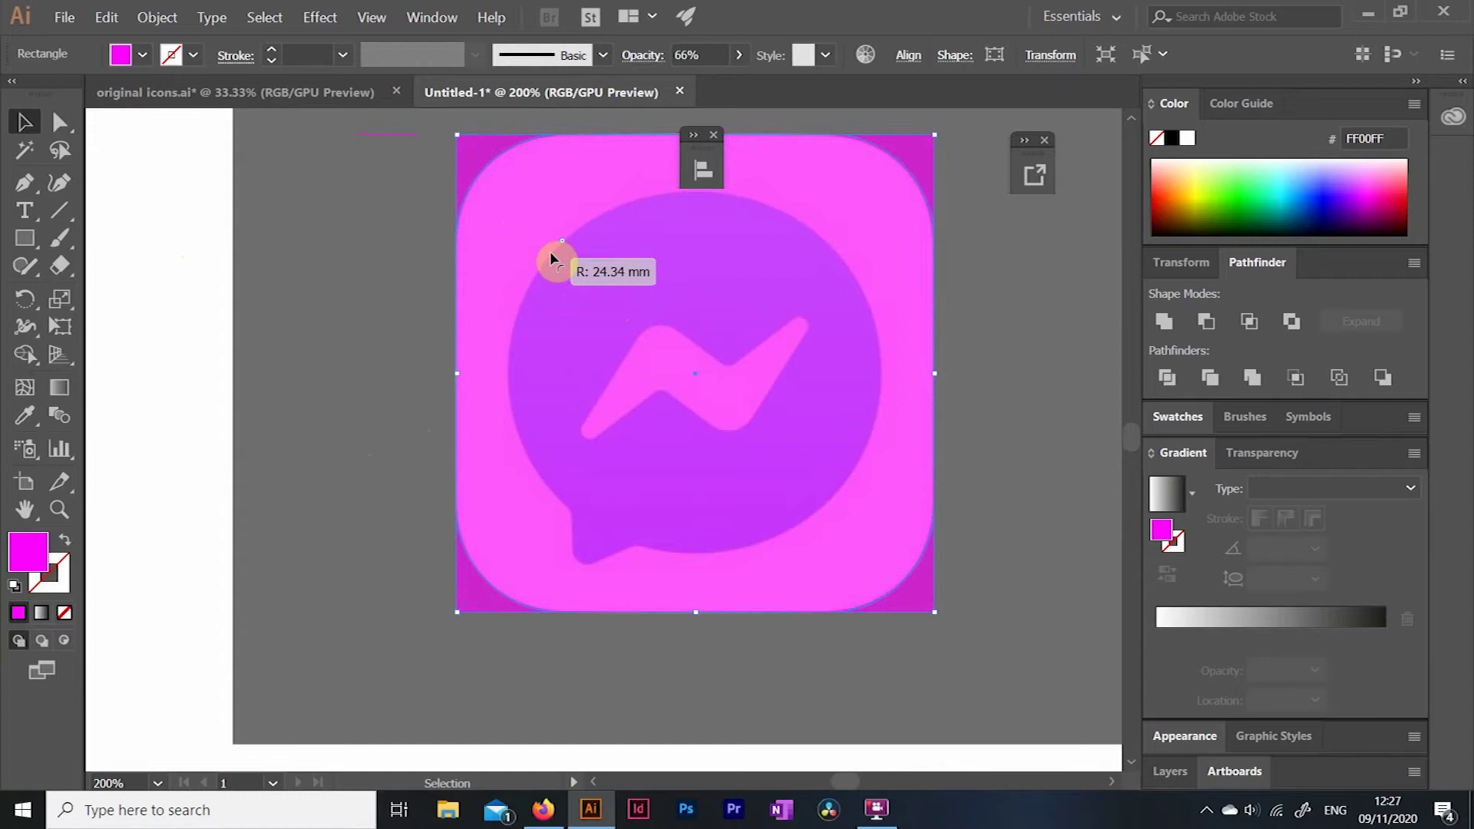
left_click_drag(551, 254, 559, 237)
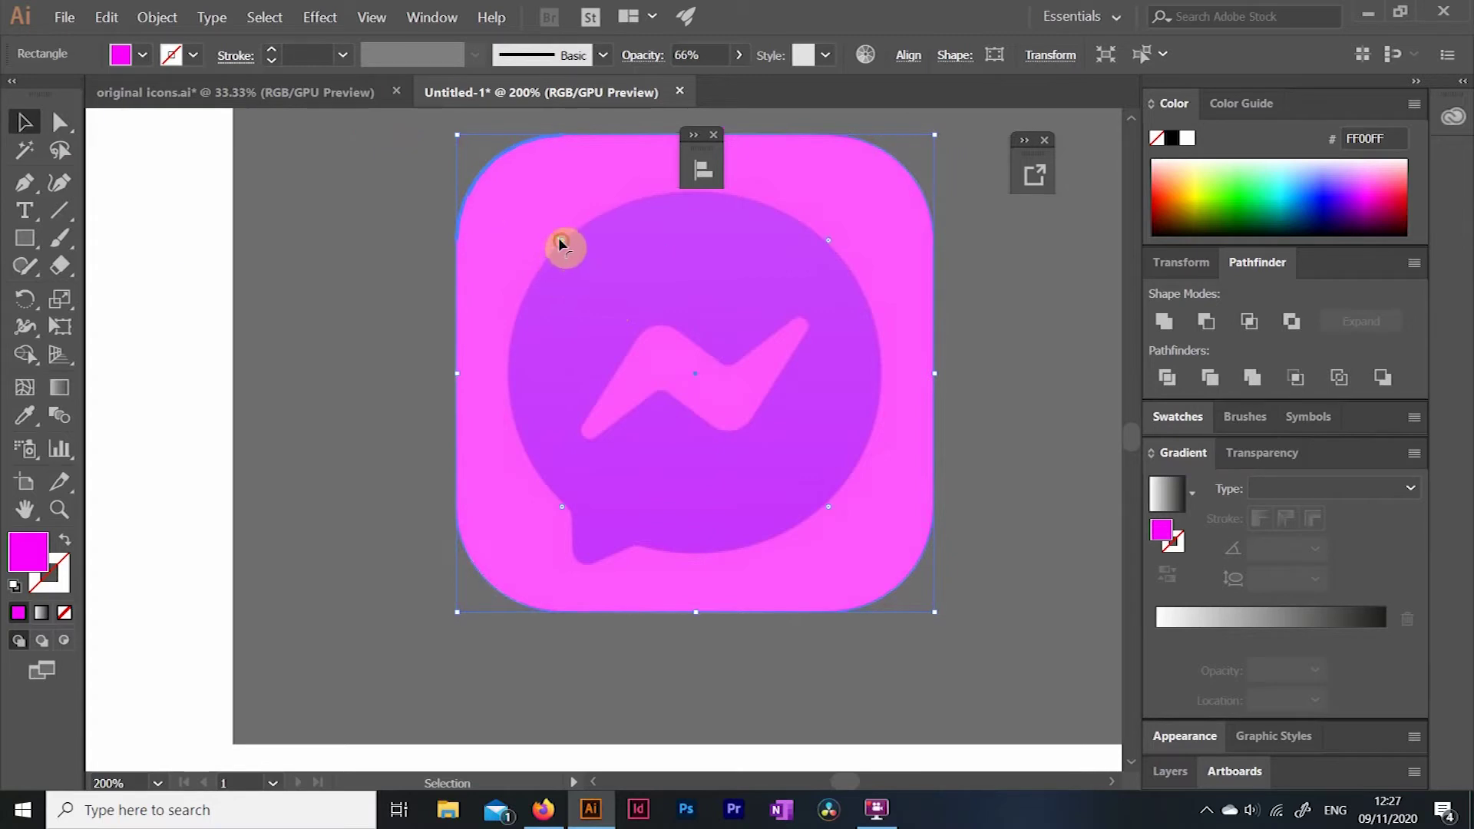
left_click(191, 202)
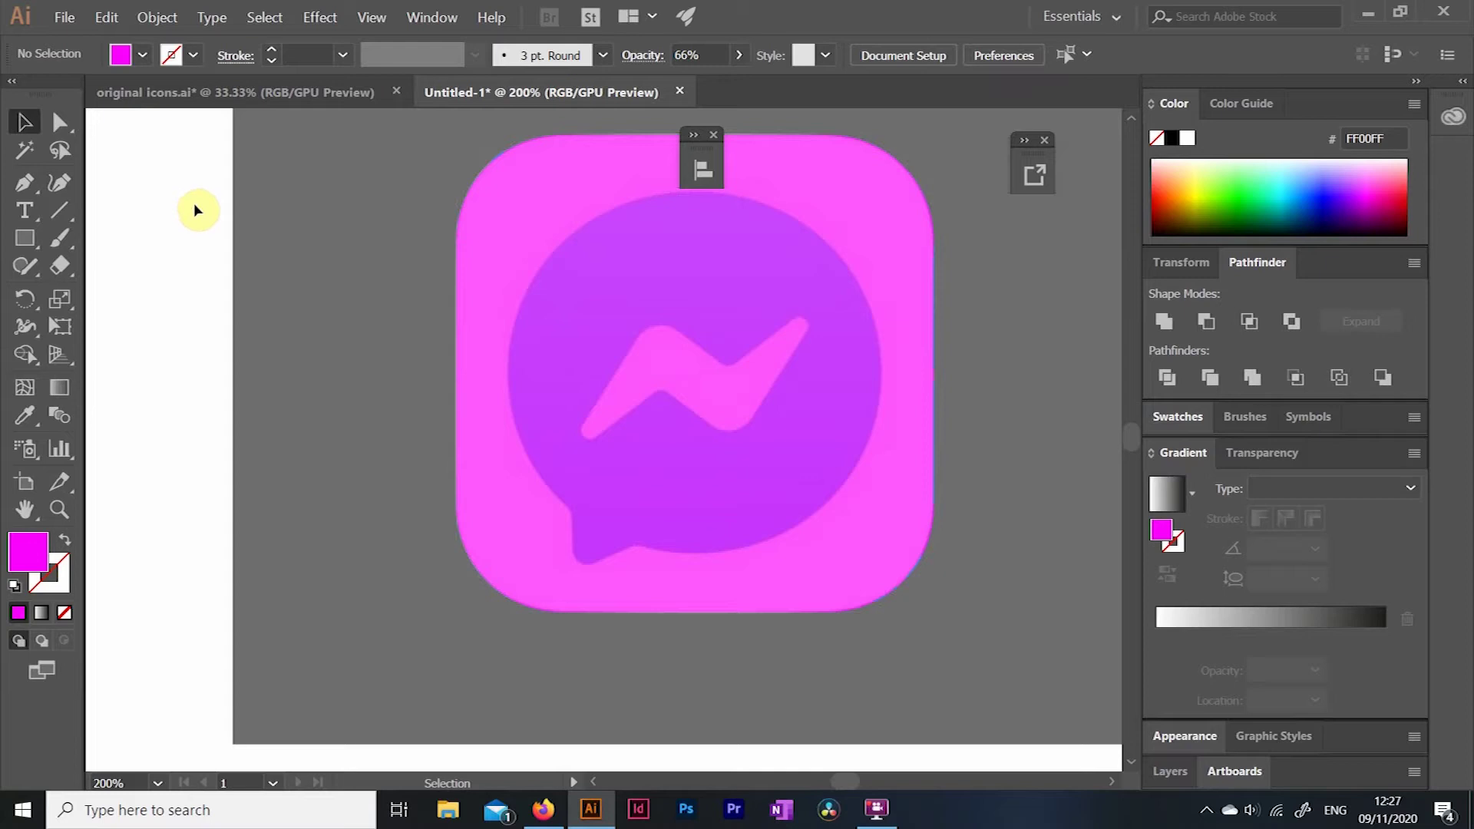
Change the rounded square's fill from magenta to white FFFFFF.
left_click(527, 271)
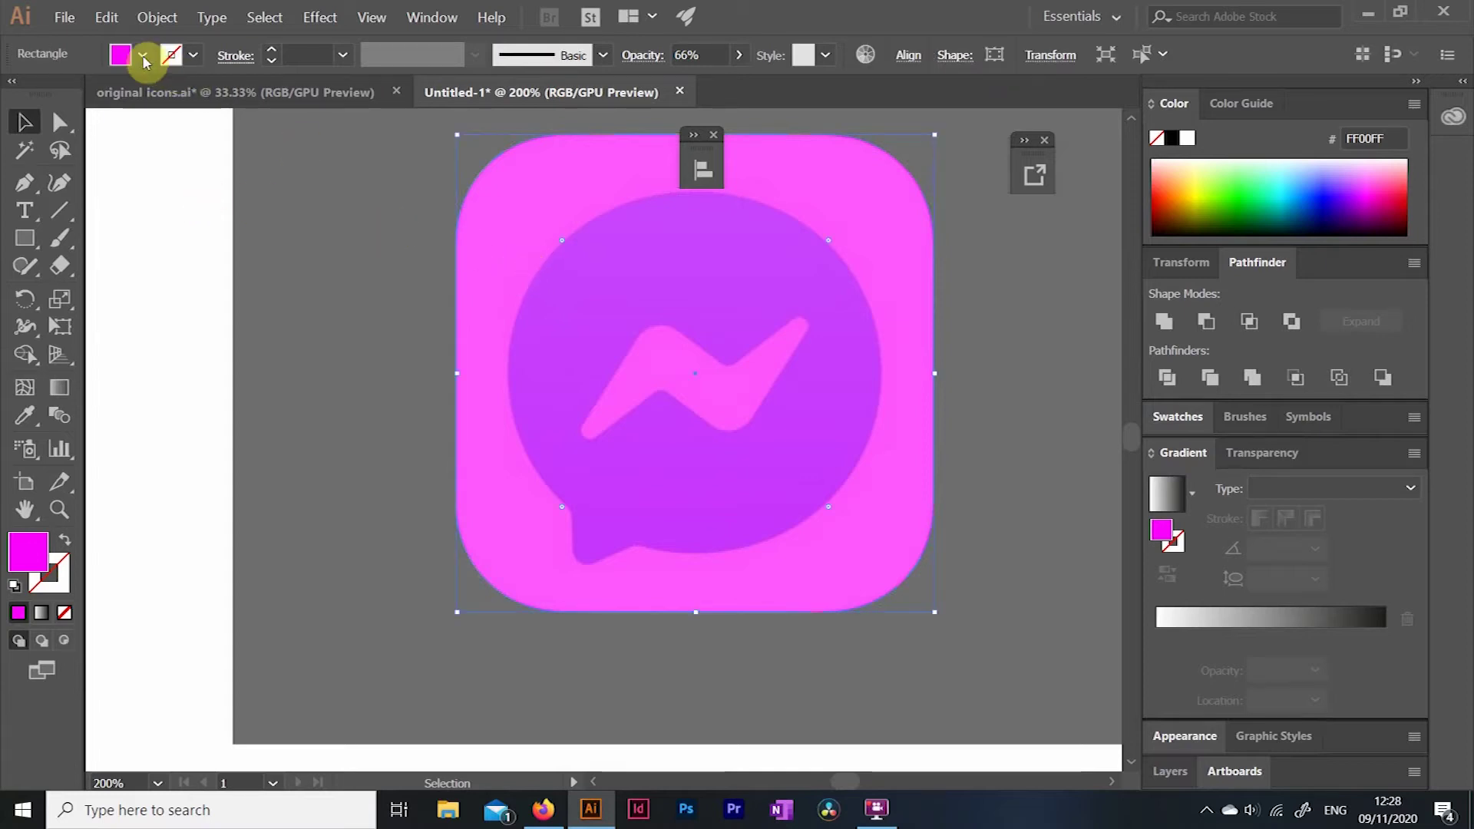
left_click(143, 55)
left_click(49, 95)
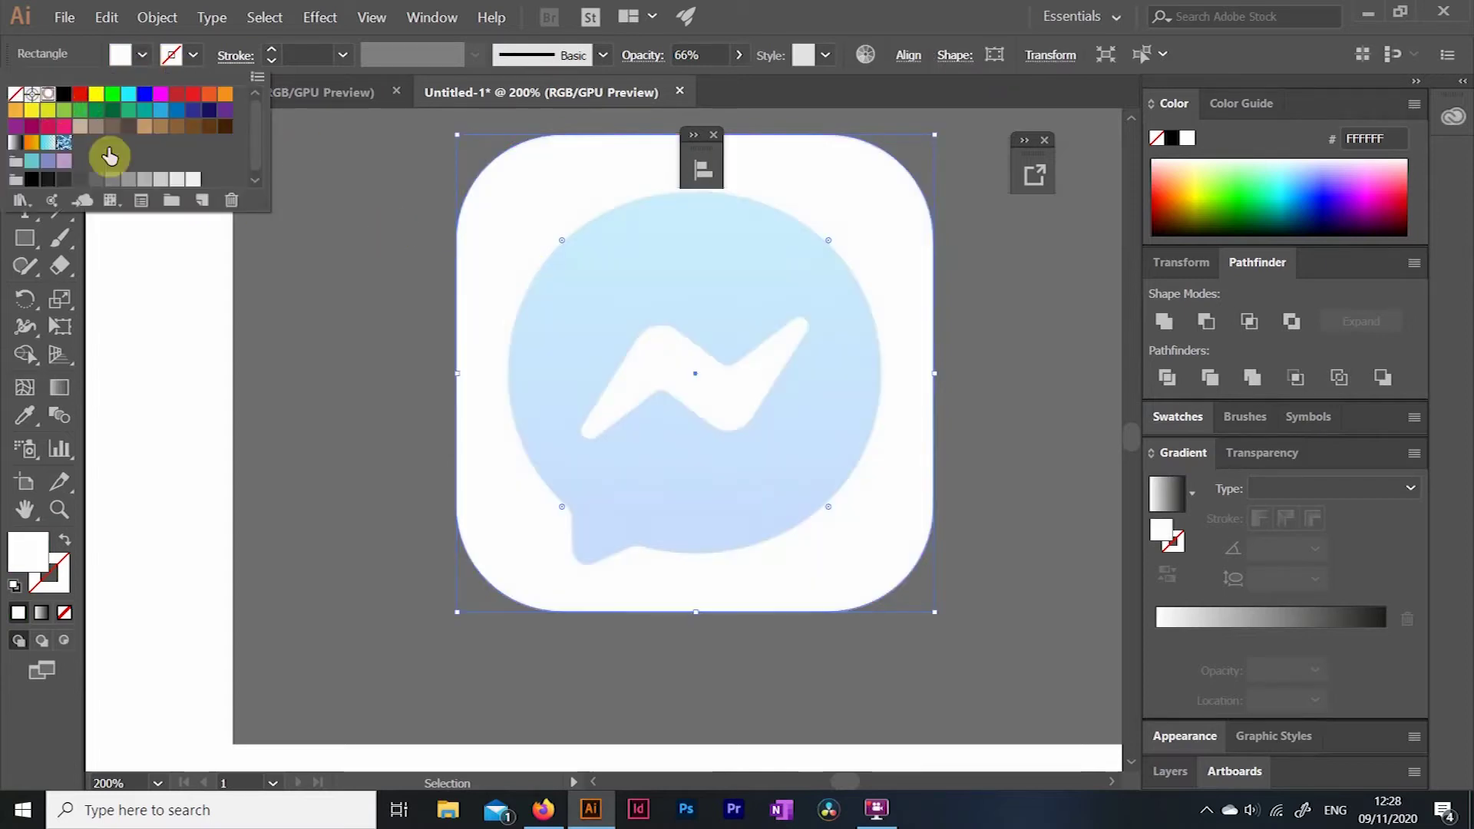
left_click(212, 312)
left_click(210, 313)
Move the white rounded square off the artboard beside the reference image and set its opacity to 100%.
key("ctrl+minus")
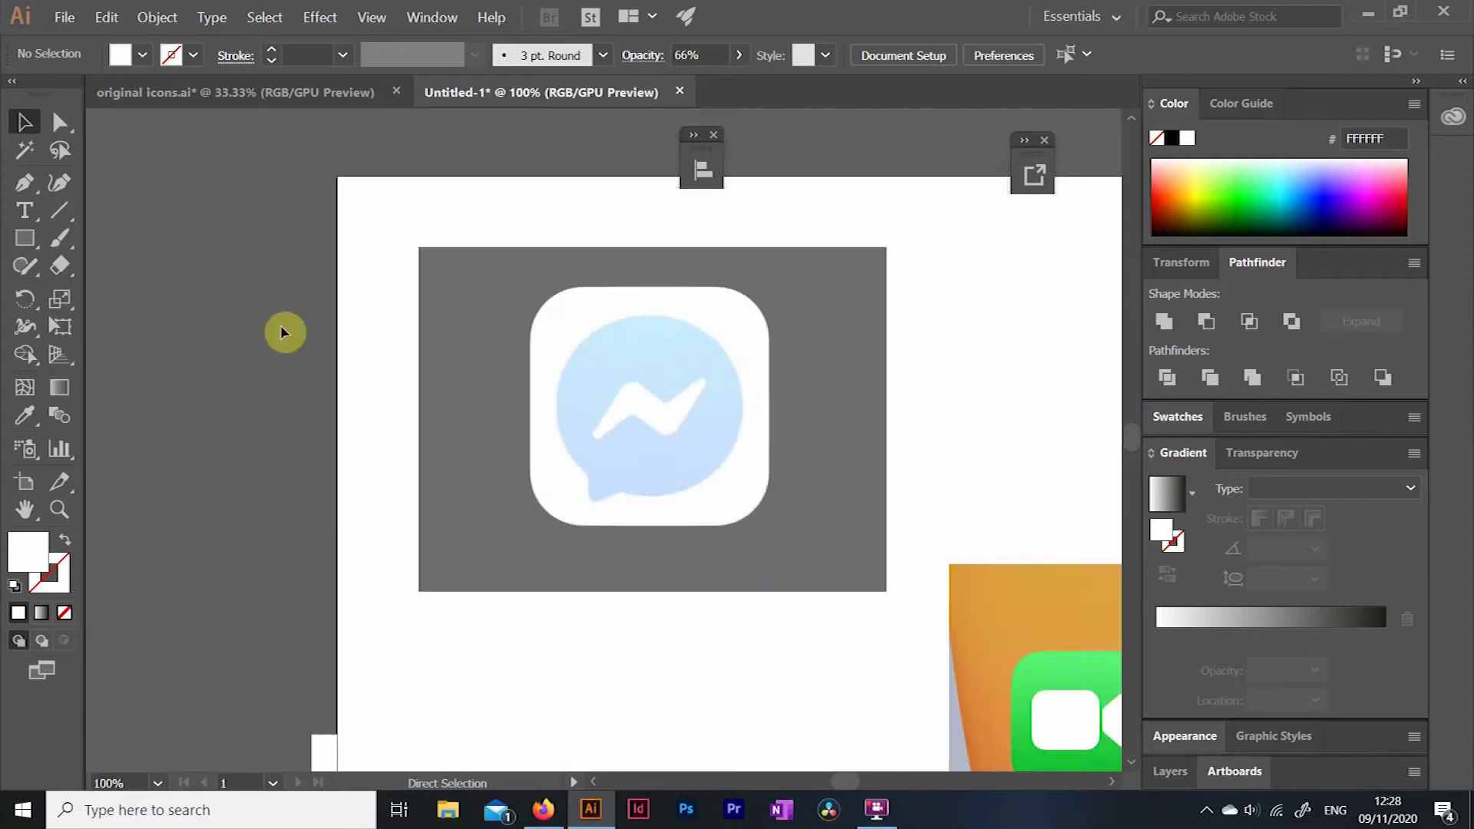
left_click_drag(609, 387, 156, 320)
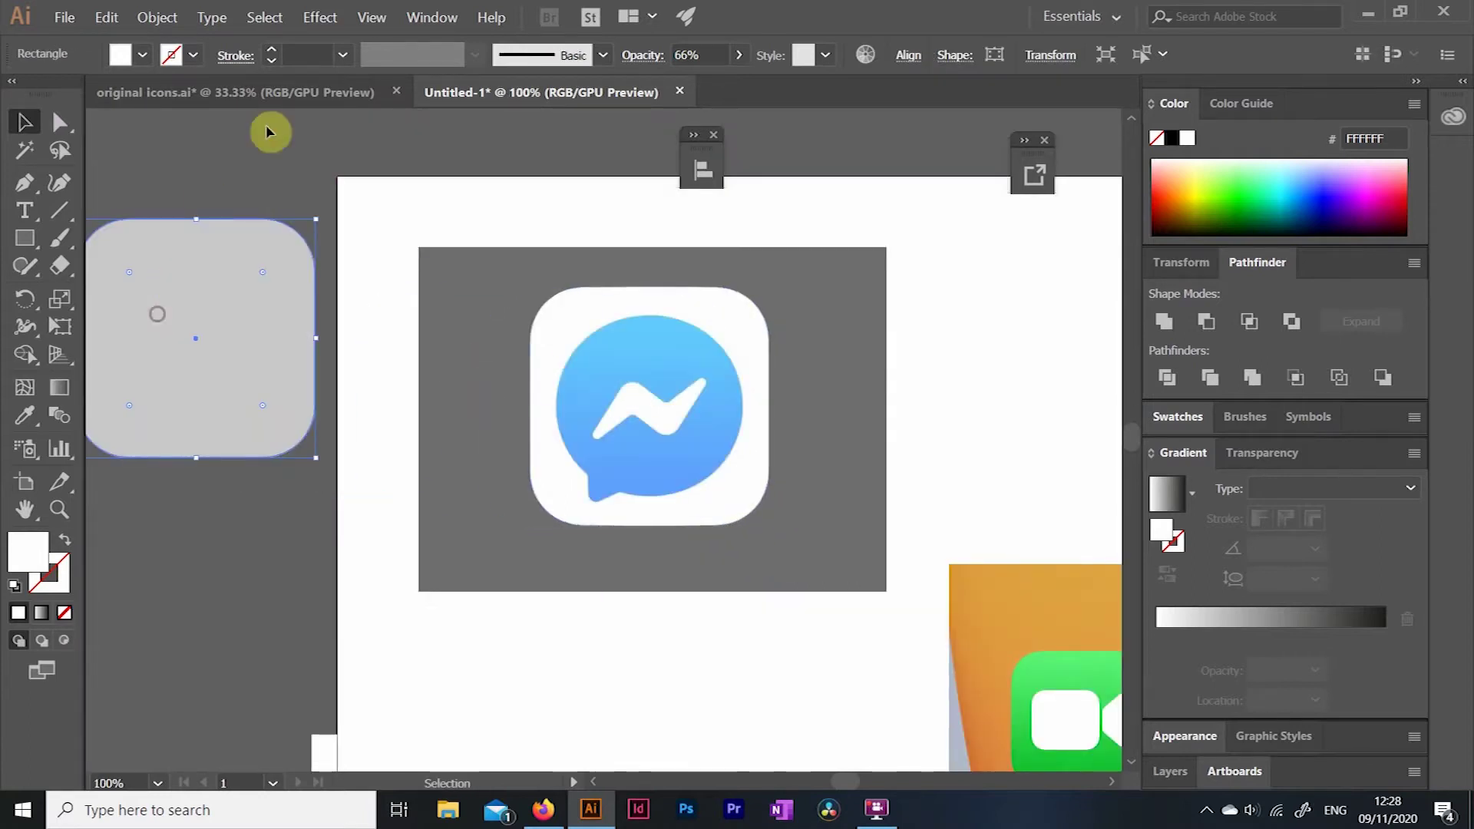
left_click(737, 55)
left_click_drag(718, 79, 761, 92)
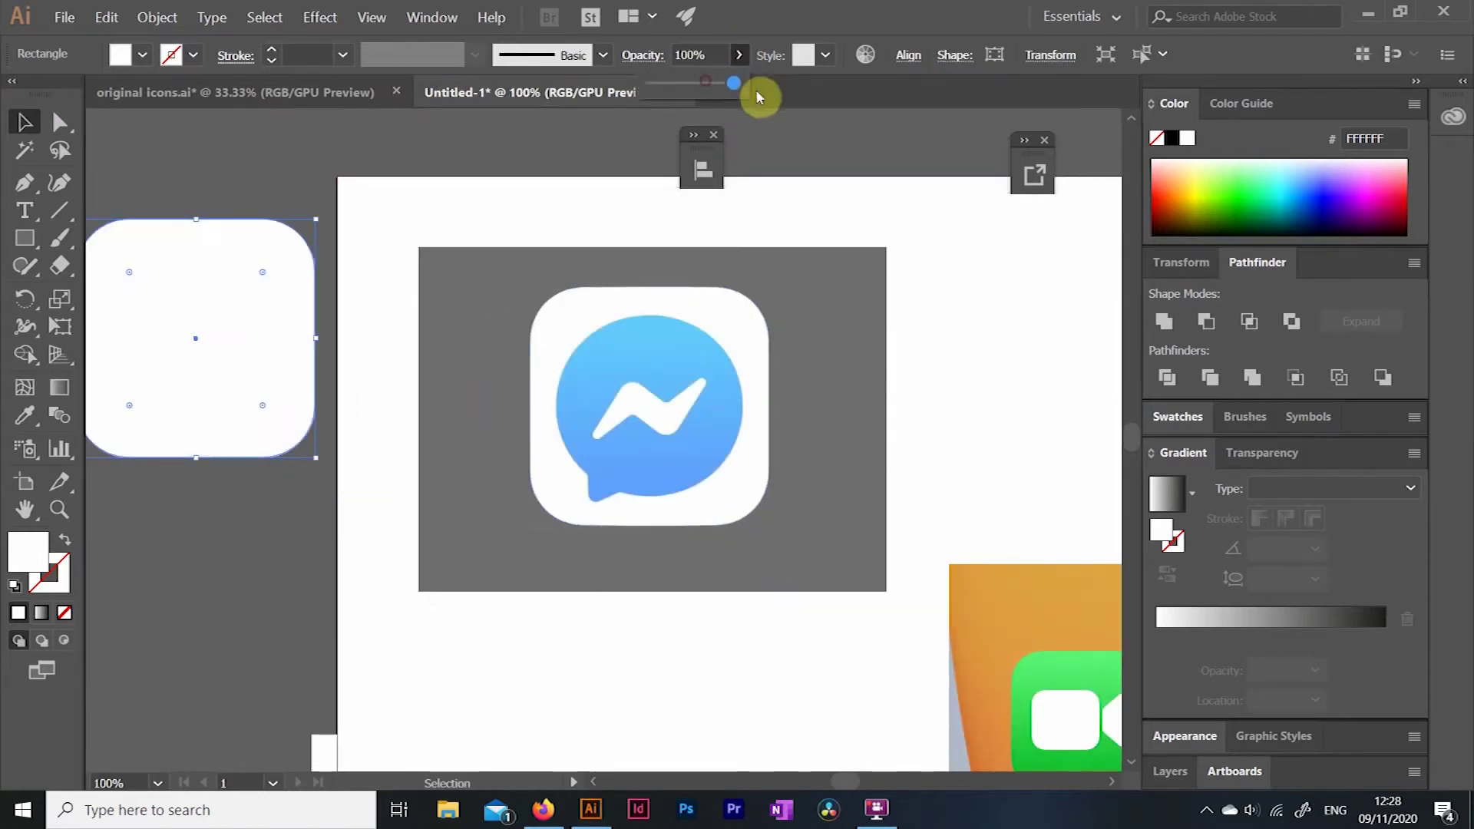
left_click(203, 182)
scroll(842, 785, "left", 3)
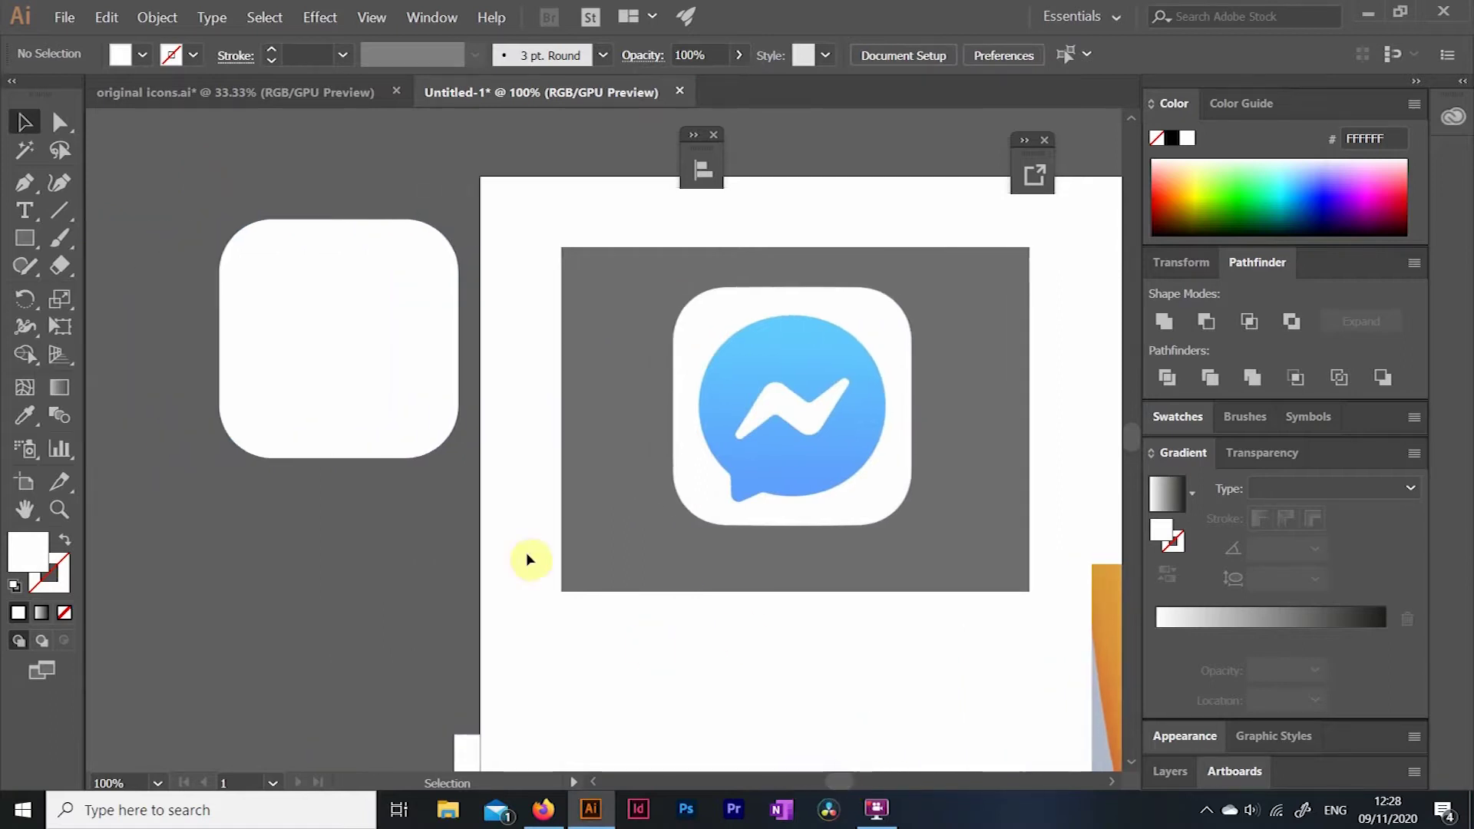
left_click_drag(306, 365, 278, 449)
left_click(289, 253)
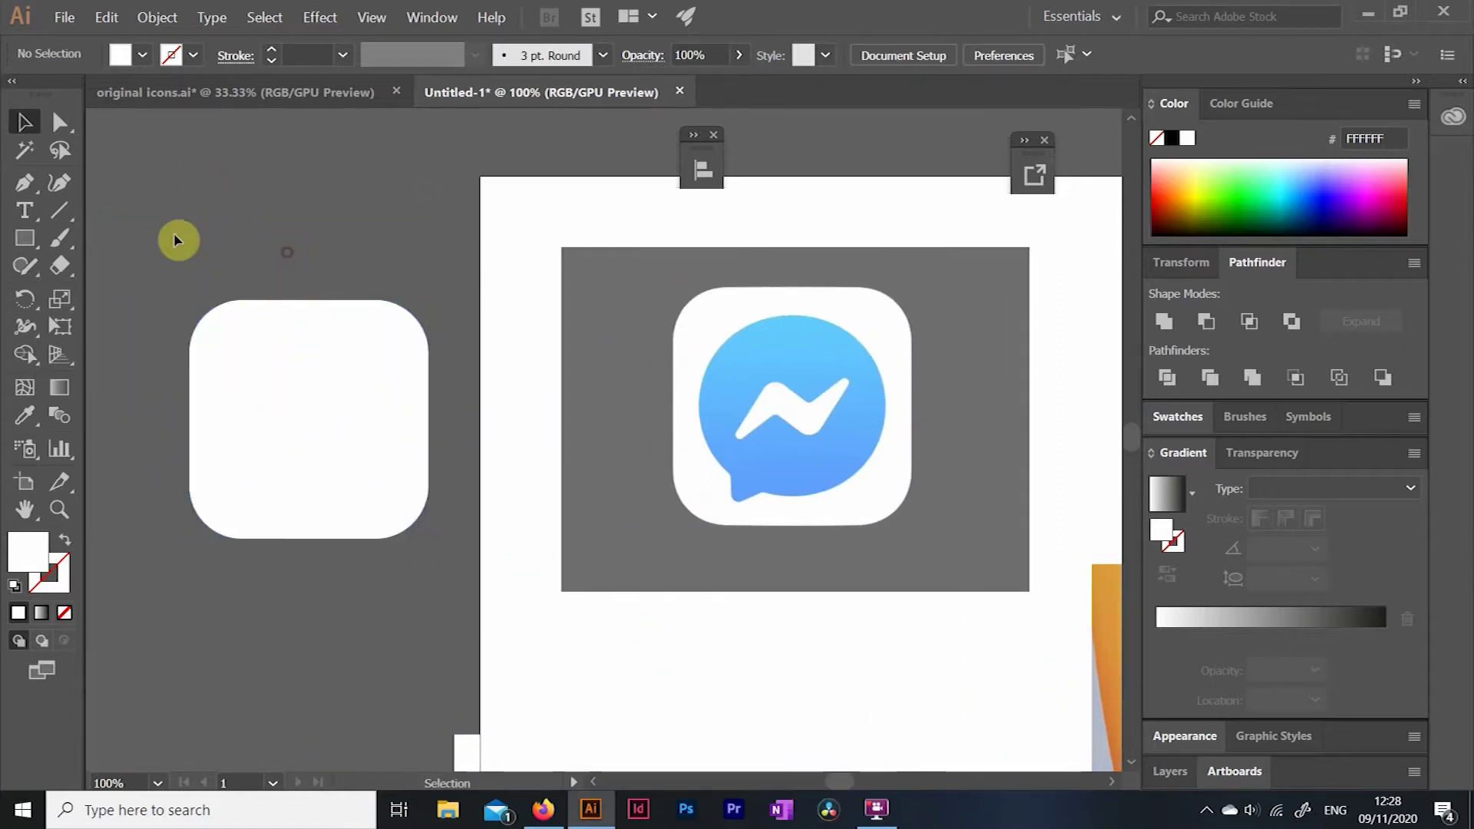
Unlock the Messenger reference image and set its opacity to 100%.
scroll(1128, 442, "down", 2)
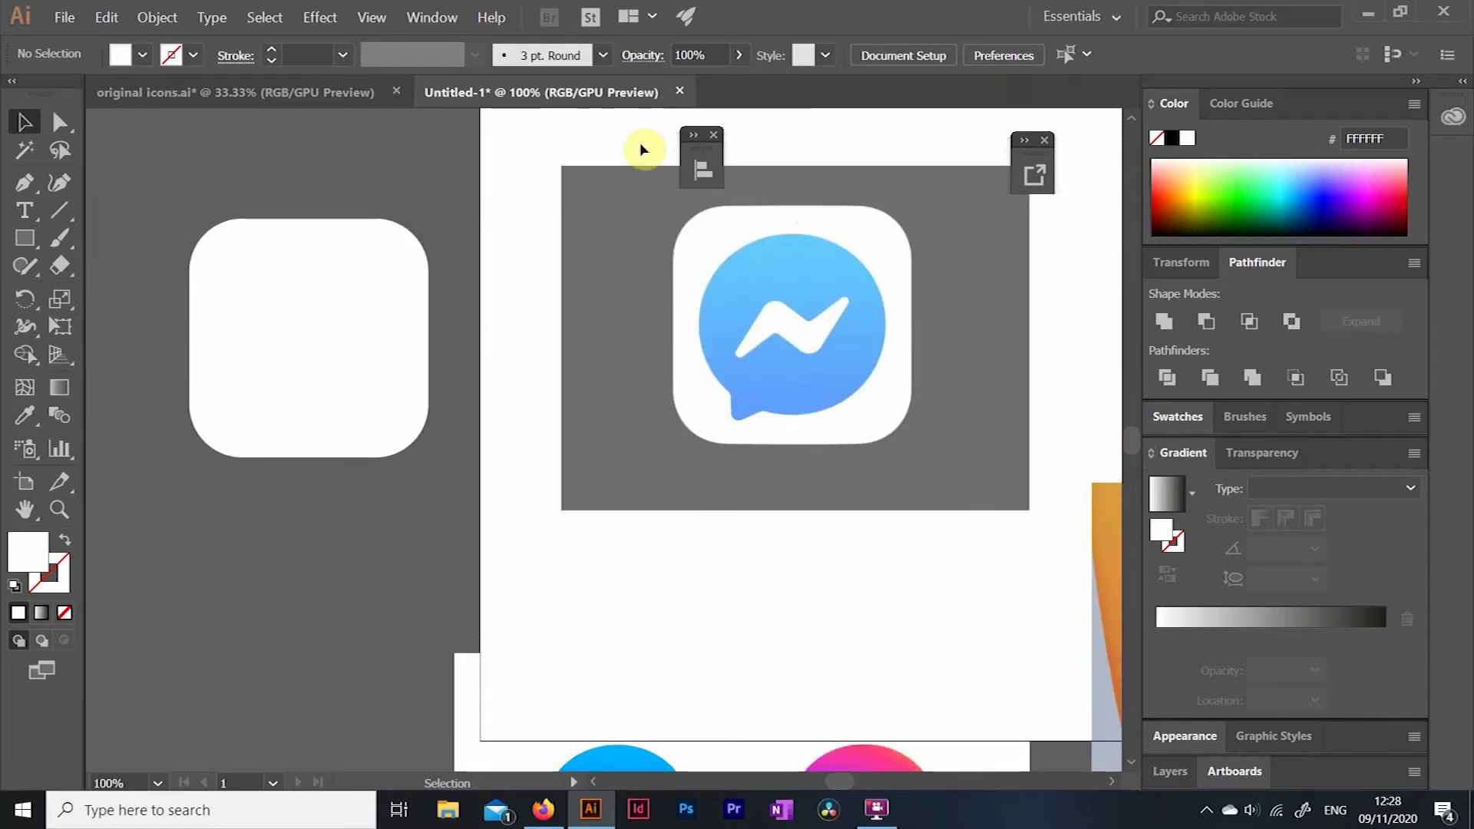
key("ctrl+alt+2")
left_click(704, 350)
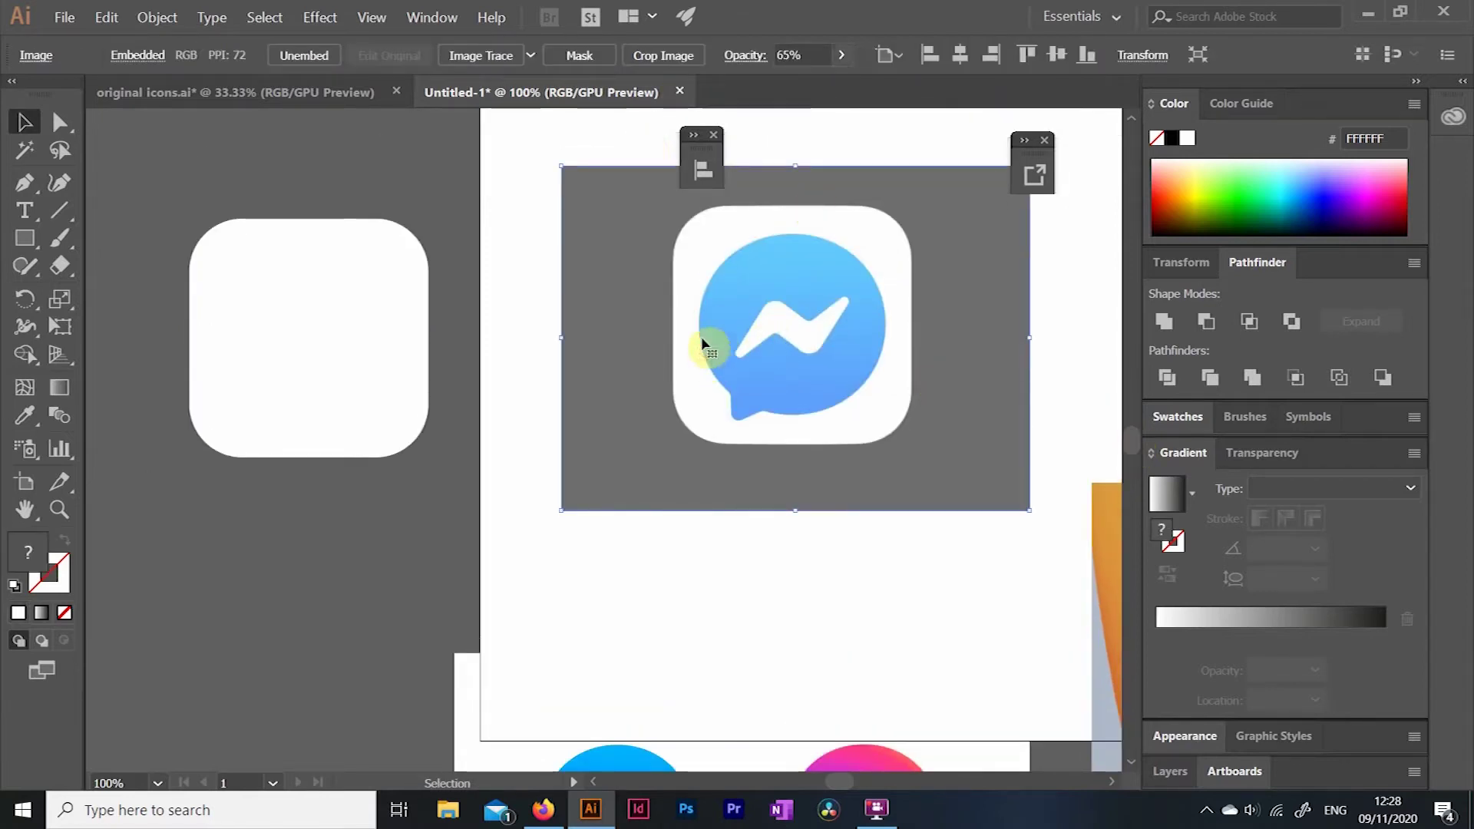
left_click(842, 55)
left_click_drag(822, 81, 849, 82)
scroll(1032, 387, "up", 2)
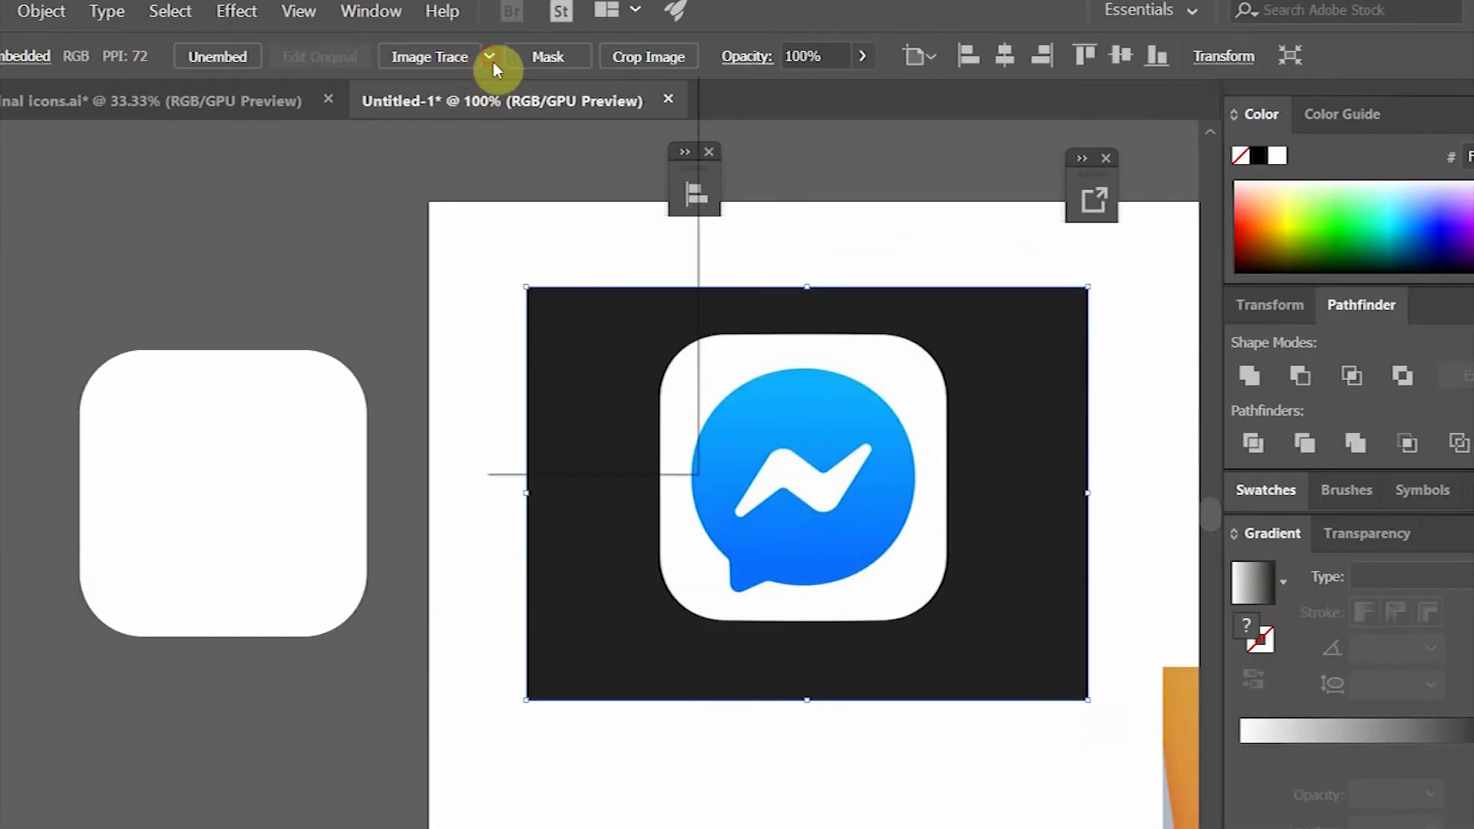
Image-trace the Messenger image with the 3 Colors preset and expand the result.
left_click(530, 56)
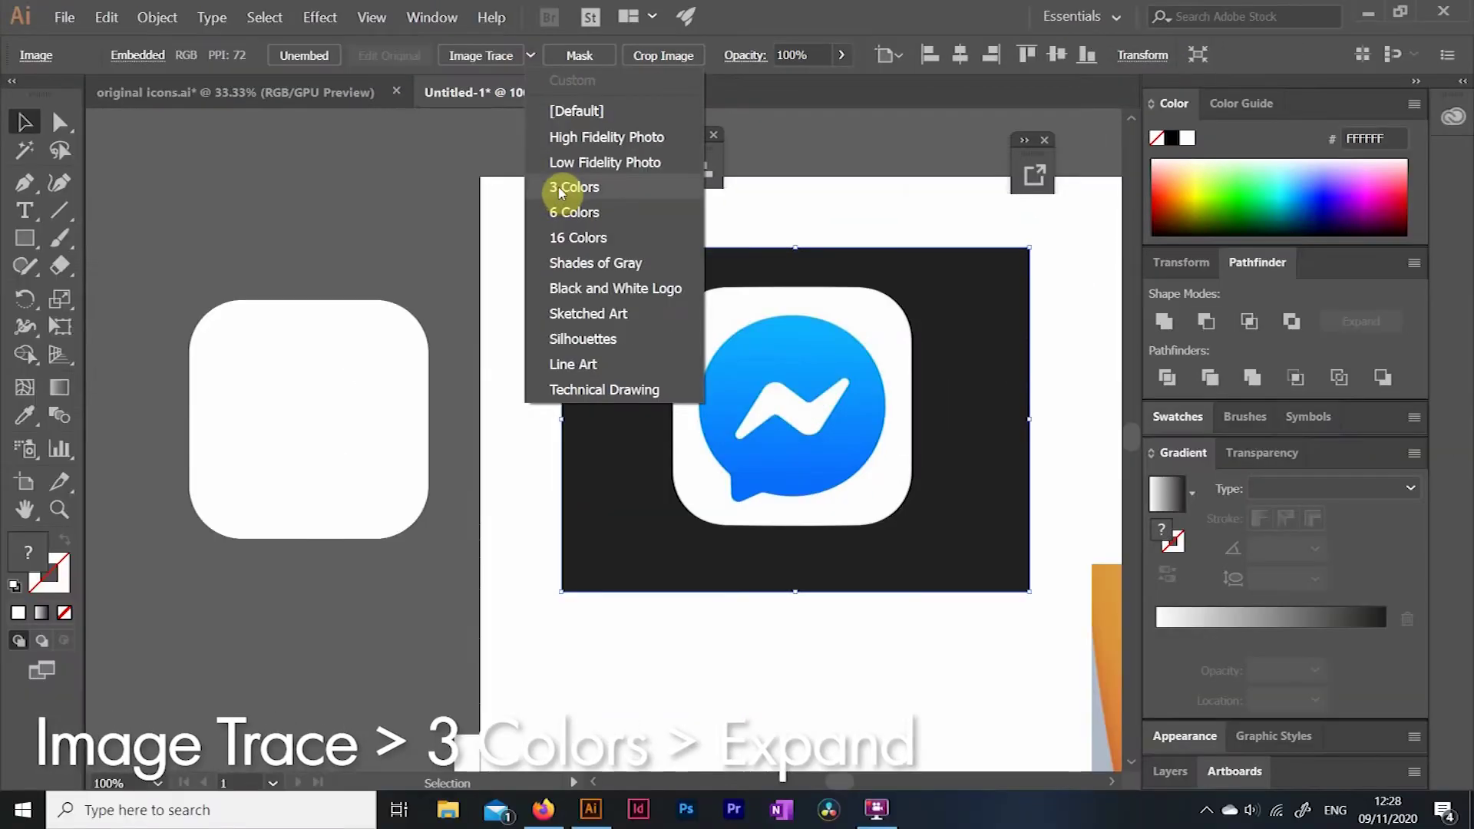
left_click(522, 214)
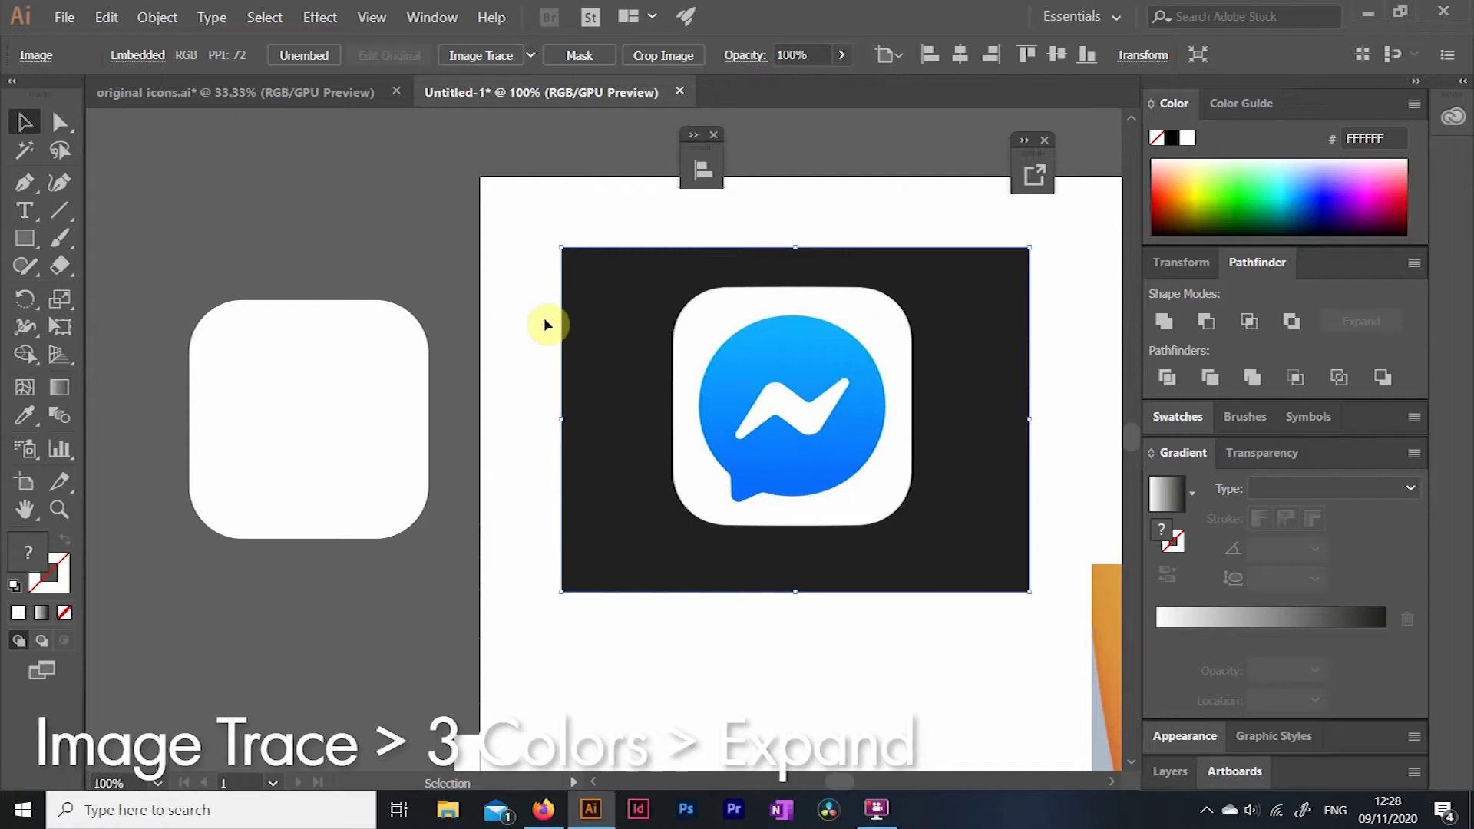
left_click(528, 57)
Delete the traced dark background and white rounded square, keeping only the blue chat bubble with its white bolt.
left_click(60, 121)
left_click_drag(561, 215, 698, 331)
key("Delete")
key("Delete")
left_click(722, 363)
left_click(25, 121)
left_click(130, 168)
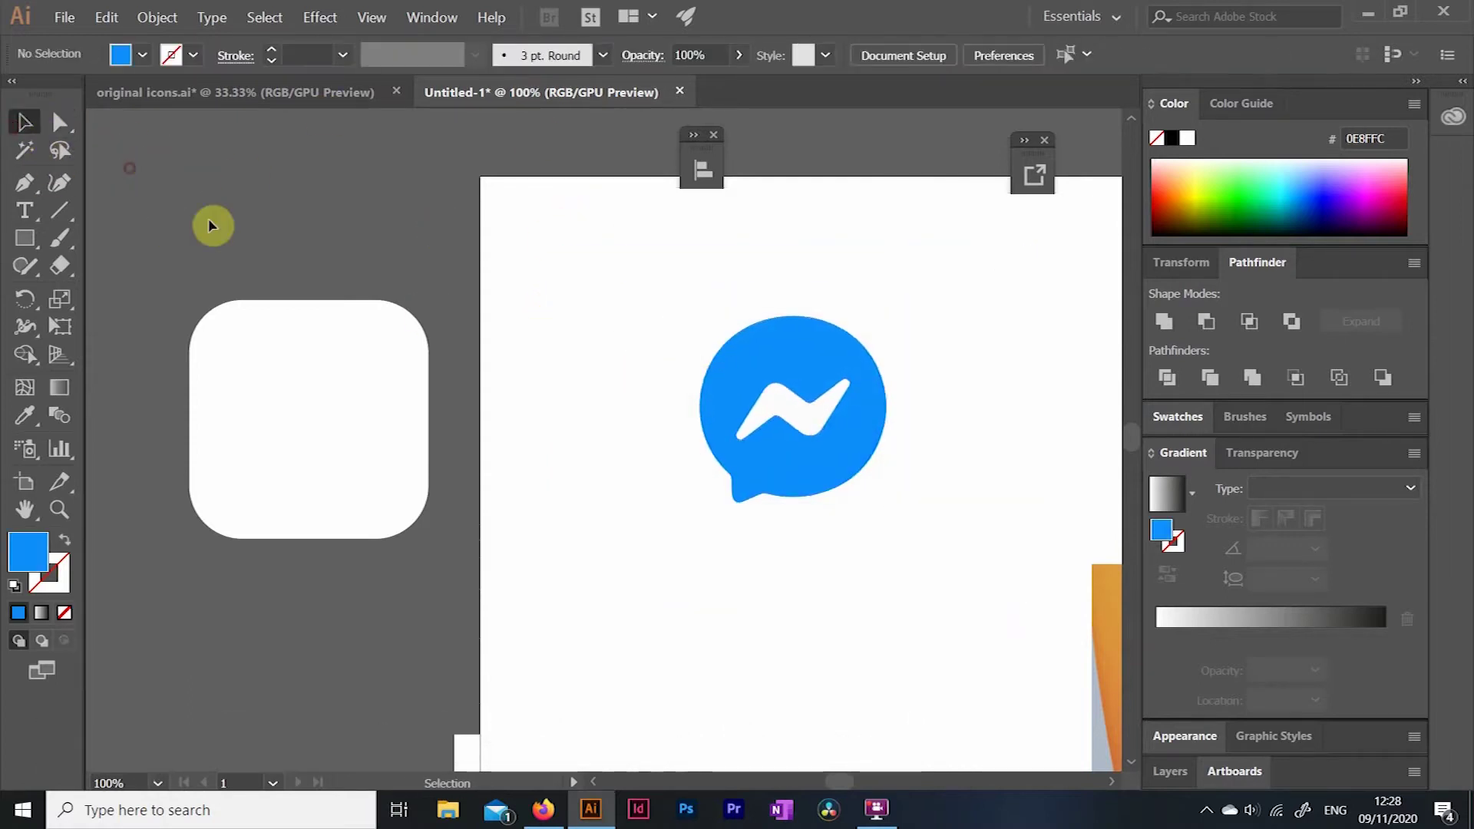
Move the traced Messenger bubble off the artboard to just above the white rounded square.
left_click(60, 509)
left_click(771, 432)
left_click(611, 418)
left_click(611, 418)
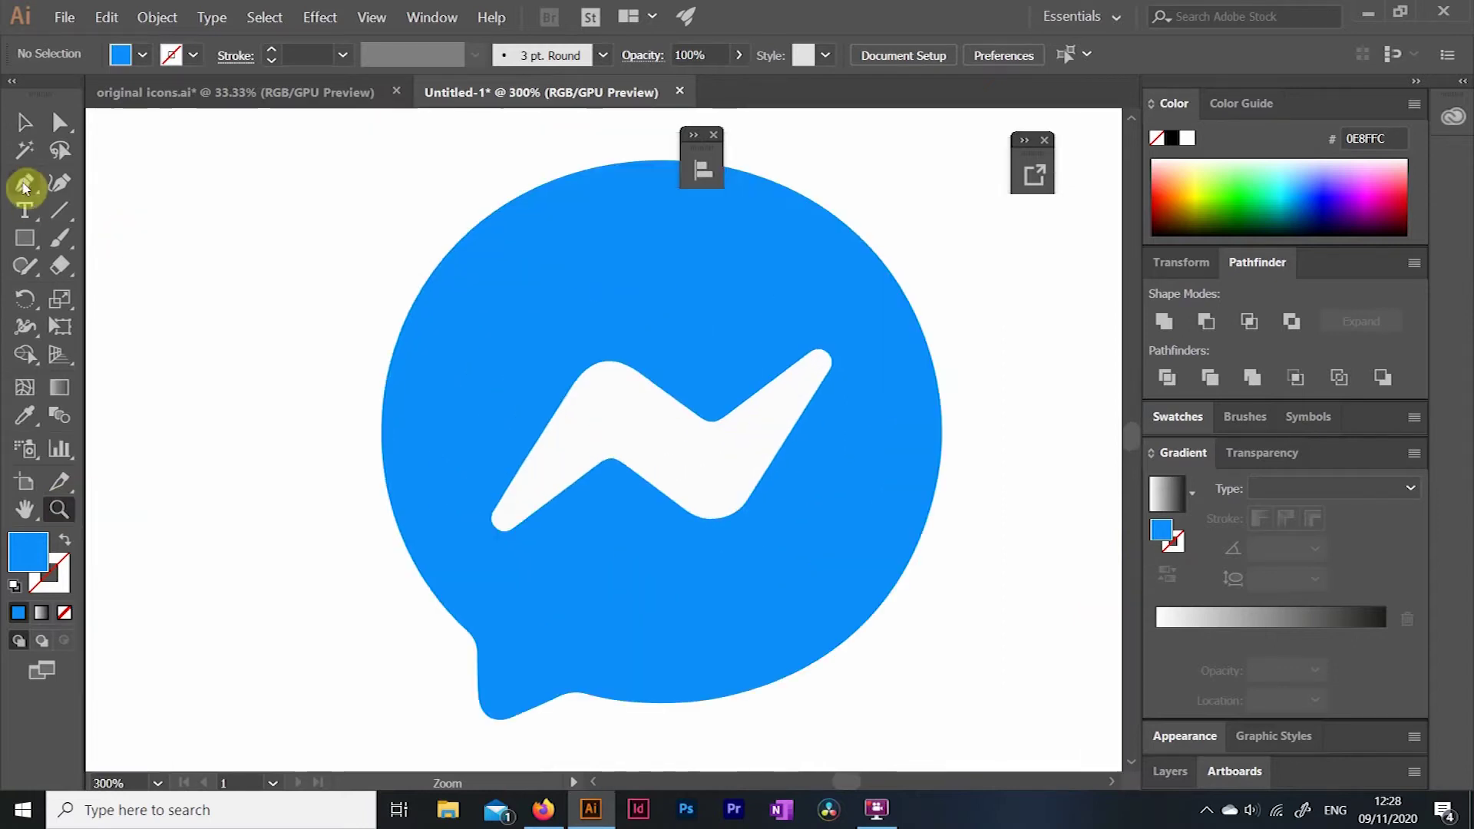
left_click(25, 122)
left_click_drag(541, 362, 382, 321)
key("ctrl+minus")
key("ctrl+minus")
key("ctrl+minus")
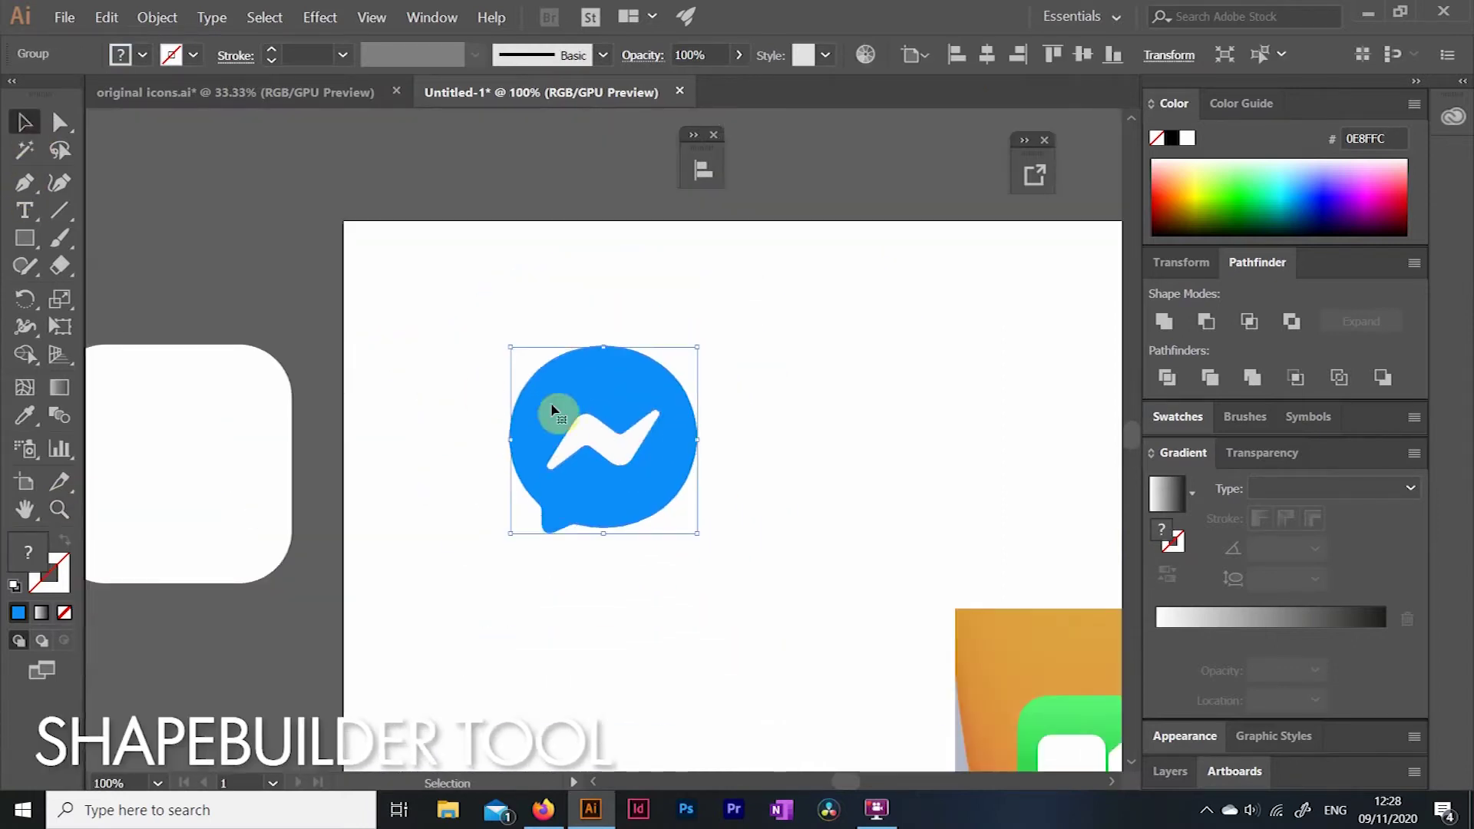
left_click_drag(552, 407, 156, 180)
left_click(302, 342)
Duplicate the Messenger bubble and merge one copy into a solid blue bubble without the bolt, using the Shape Builder tool.
left_click(59, 505)
left_click(143, 306)
left_click(647, 446)
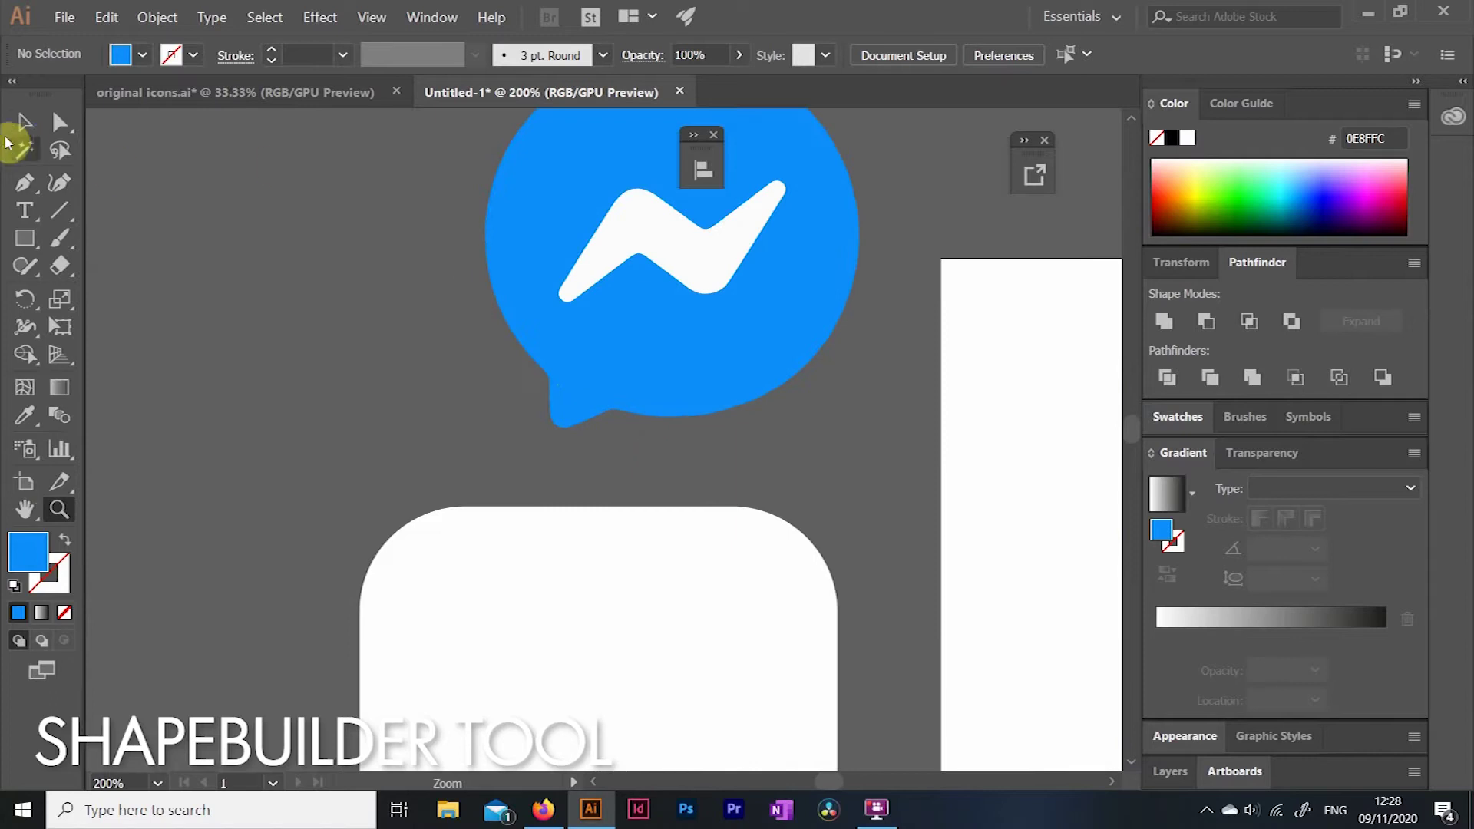
left_click(19, 127)
left_click_drag(543, 238, 172, 250)
left_click_drag(269, 204, 744, 220)
left_click_drag(416, 144, 322, 238)
left_click(25, 354)
left_click_drag(305, 291, 298, 281)
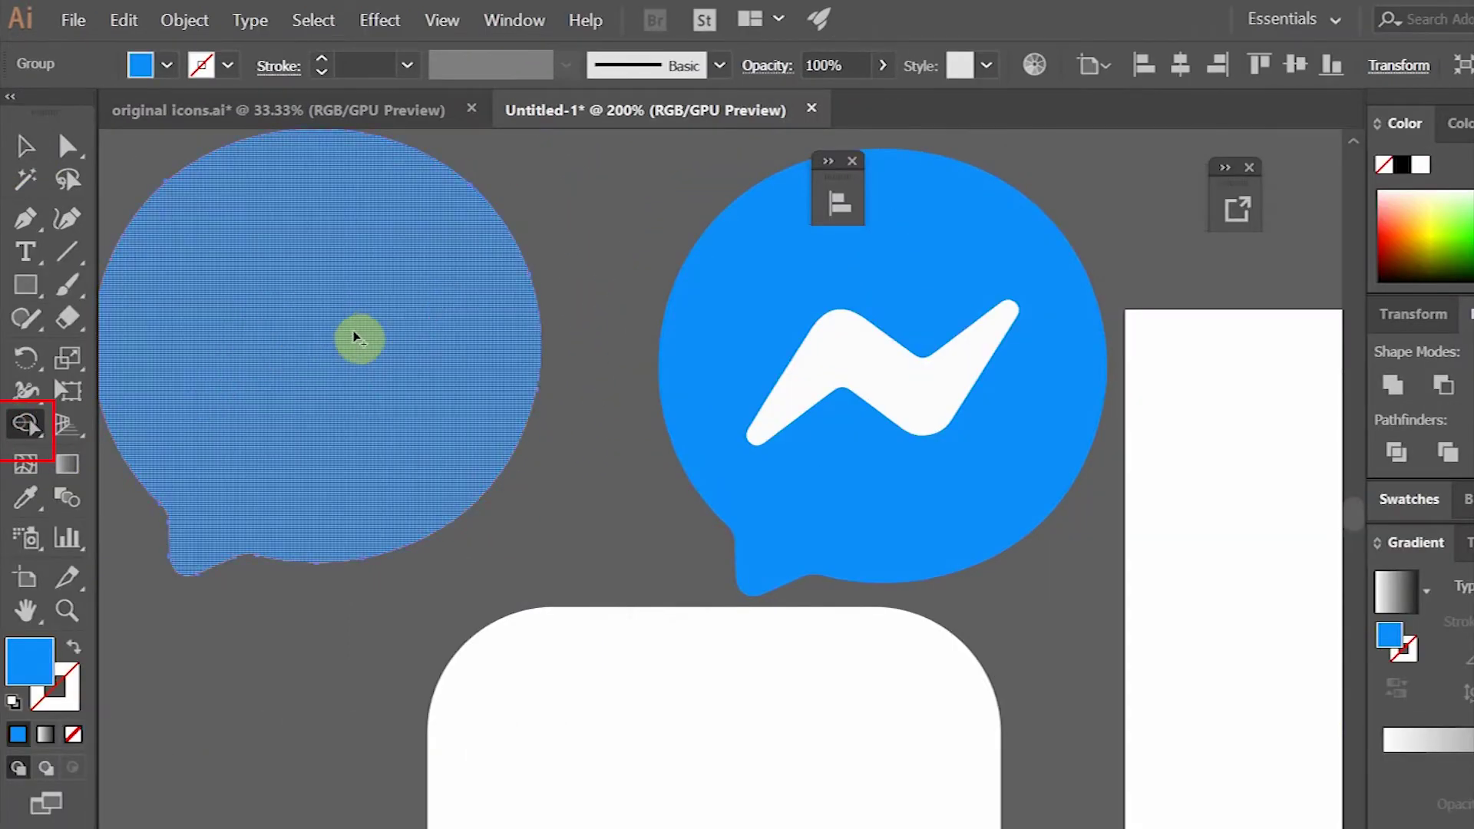
left_click(25, 146)
left_click(662, 224)
Set aside a spare copy of the bolt bubble and subtract the blue from the other with Shape Builder, leaving only the white bolt.
key("ctrl+minus")
key("ctrl+minus")
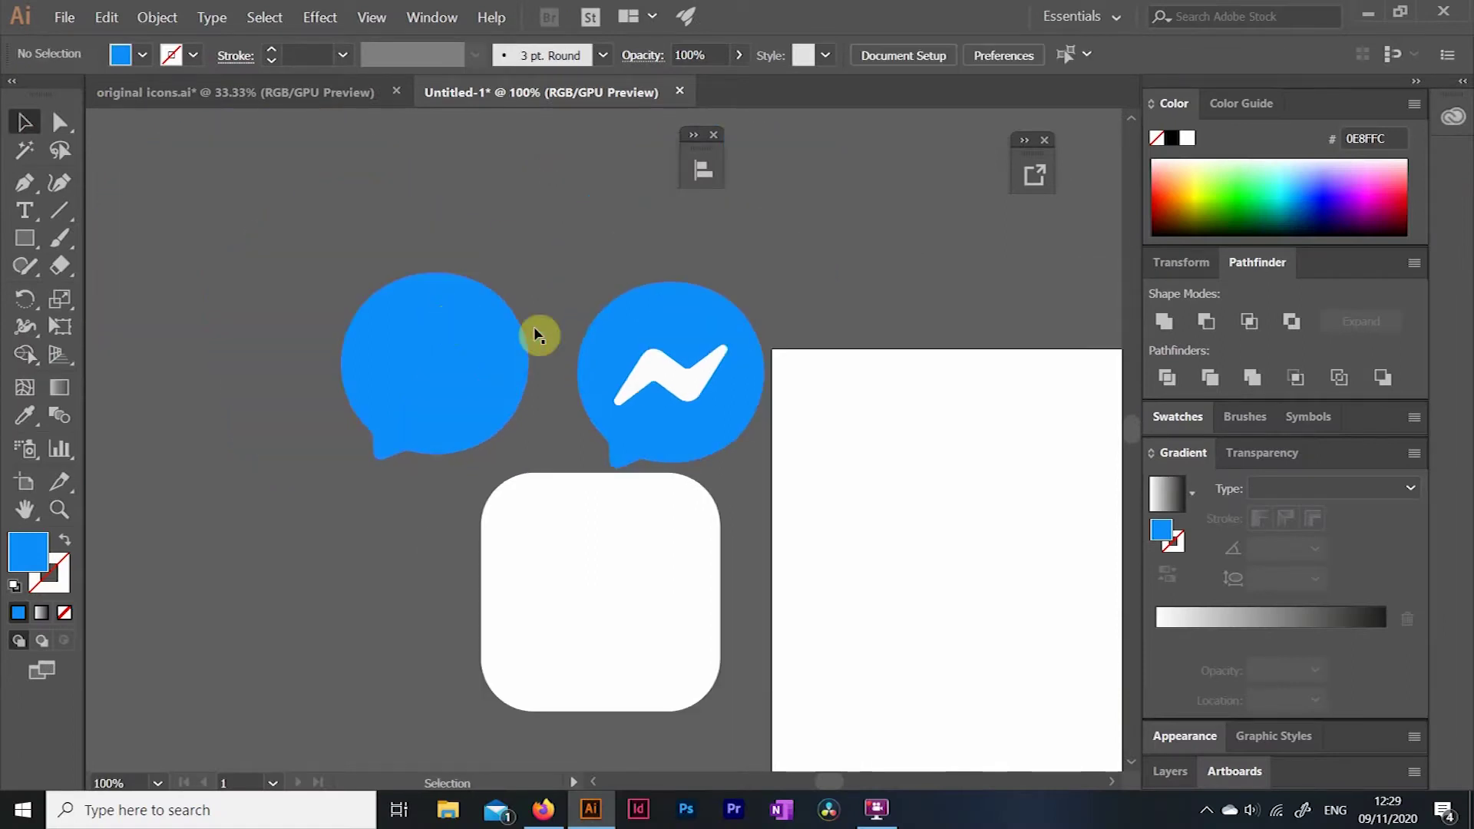
left_click_drag(658, 358, 197, 353)
left_click_drag(664, 338, 639, 327)
left_click(596, 339)
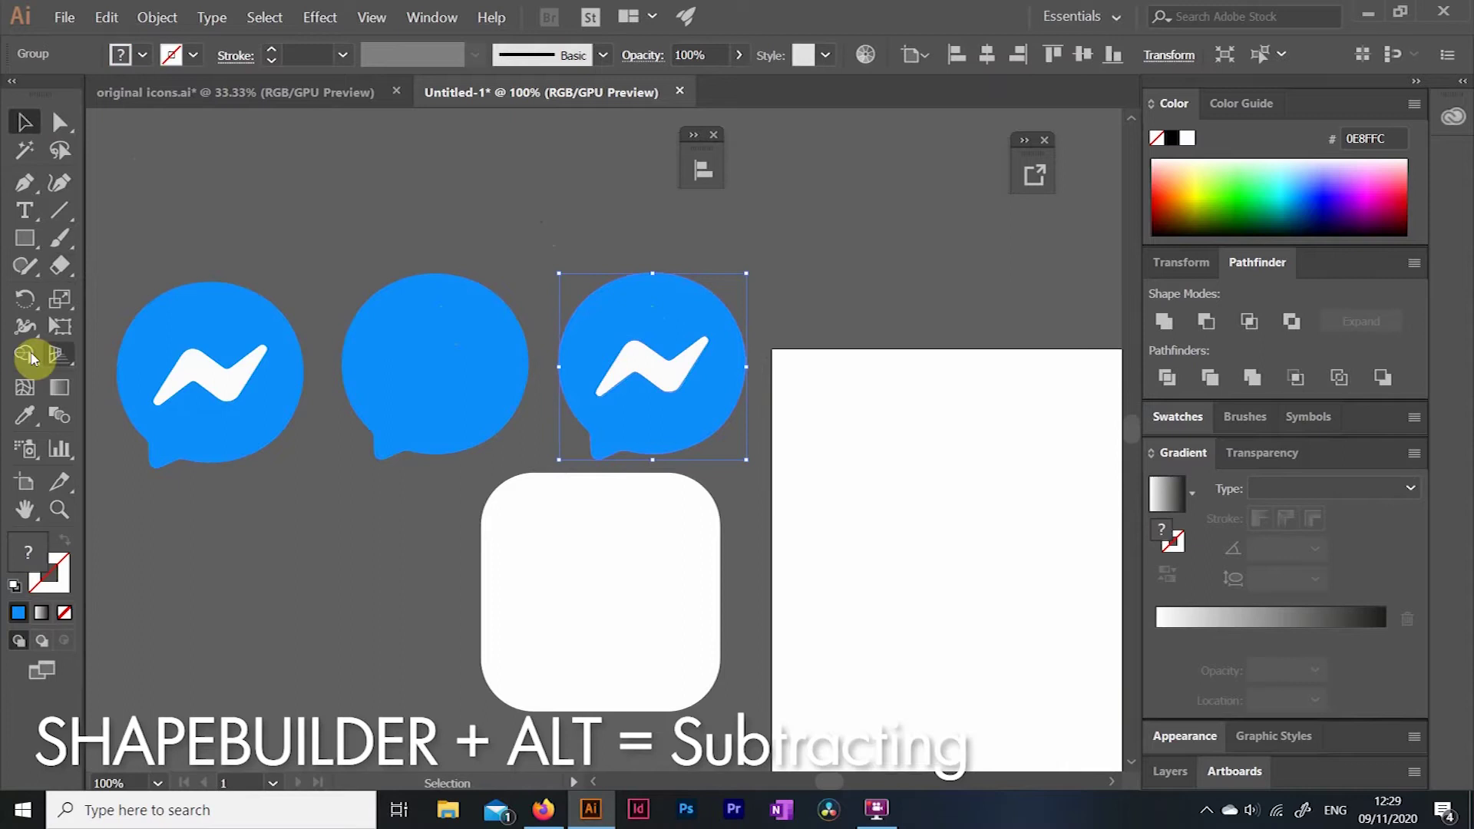
left_click(30, 359)
left_click(572, 296, "alt")
key("v")
left_click(191, 161)
Place the isolated white bolt over the middle of the solid blue bubble.
left_click(655, 379)
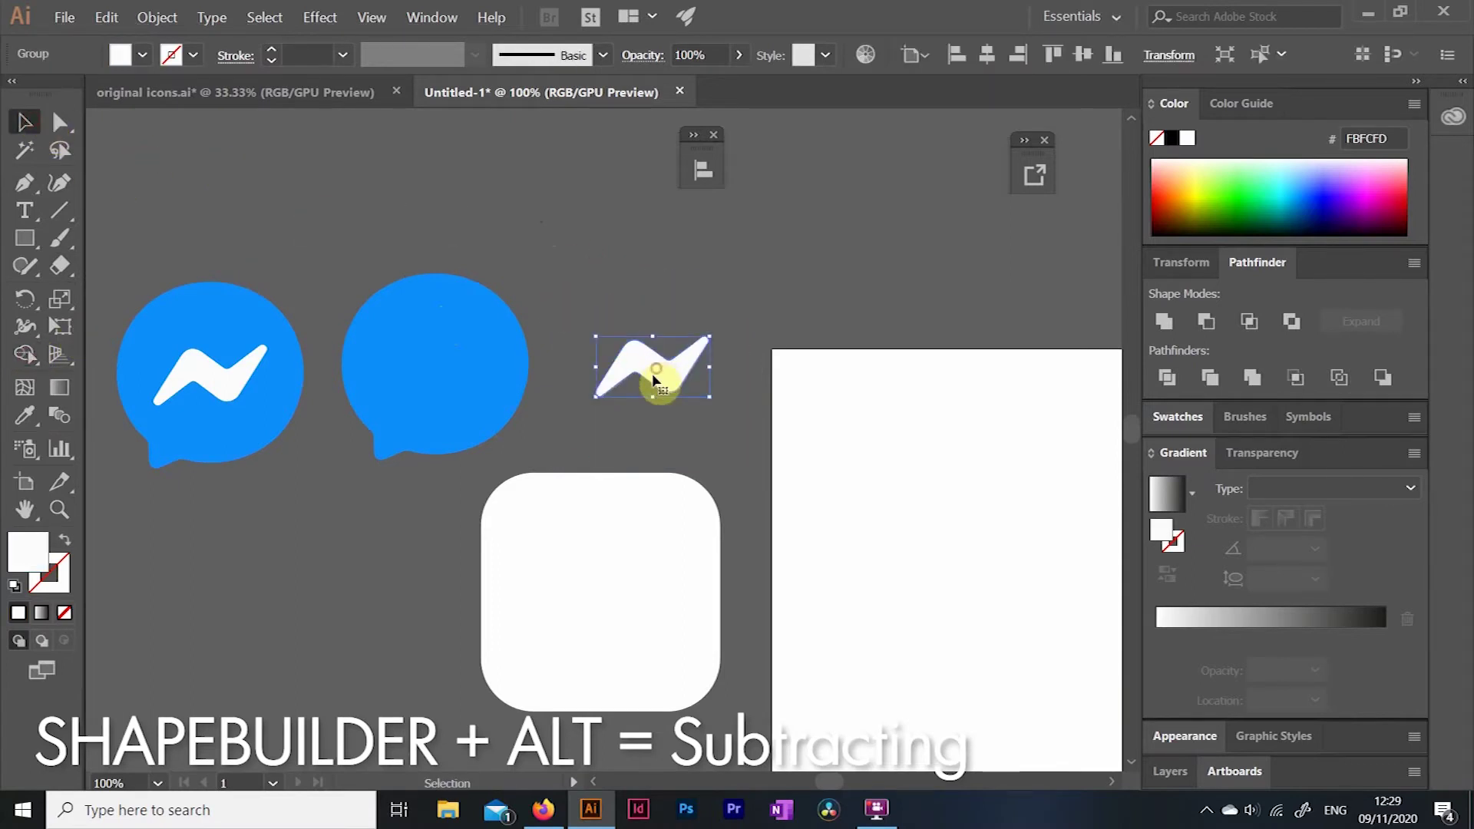
left_click_drag(654, 379, 435, 371)
left_click(362, 235)
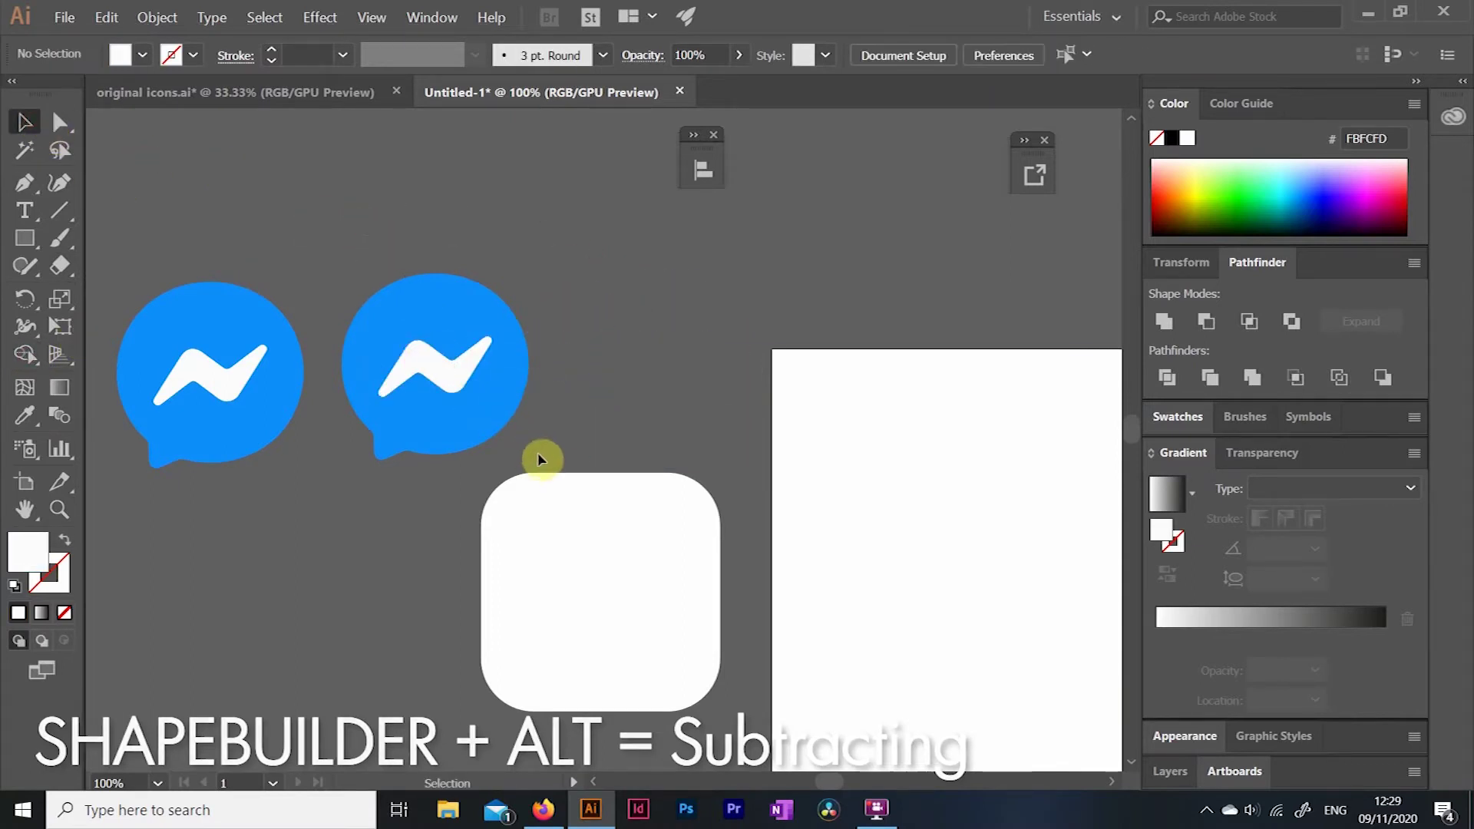
left_click(461, 320)
left_click(908, 54)
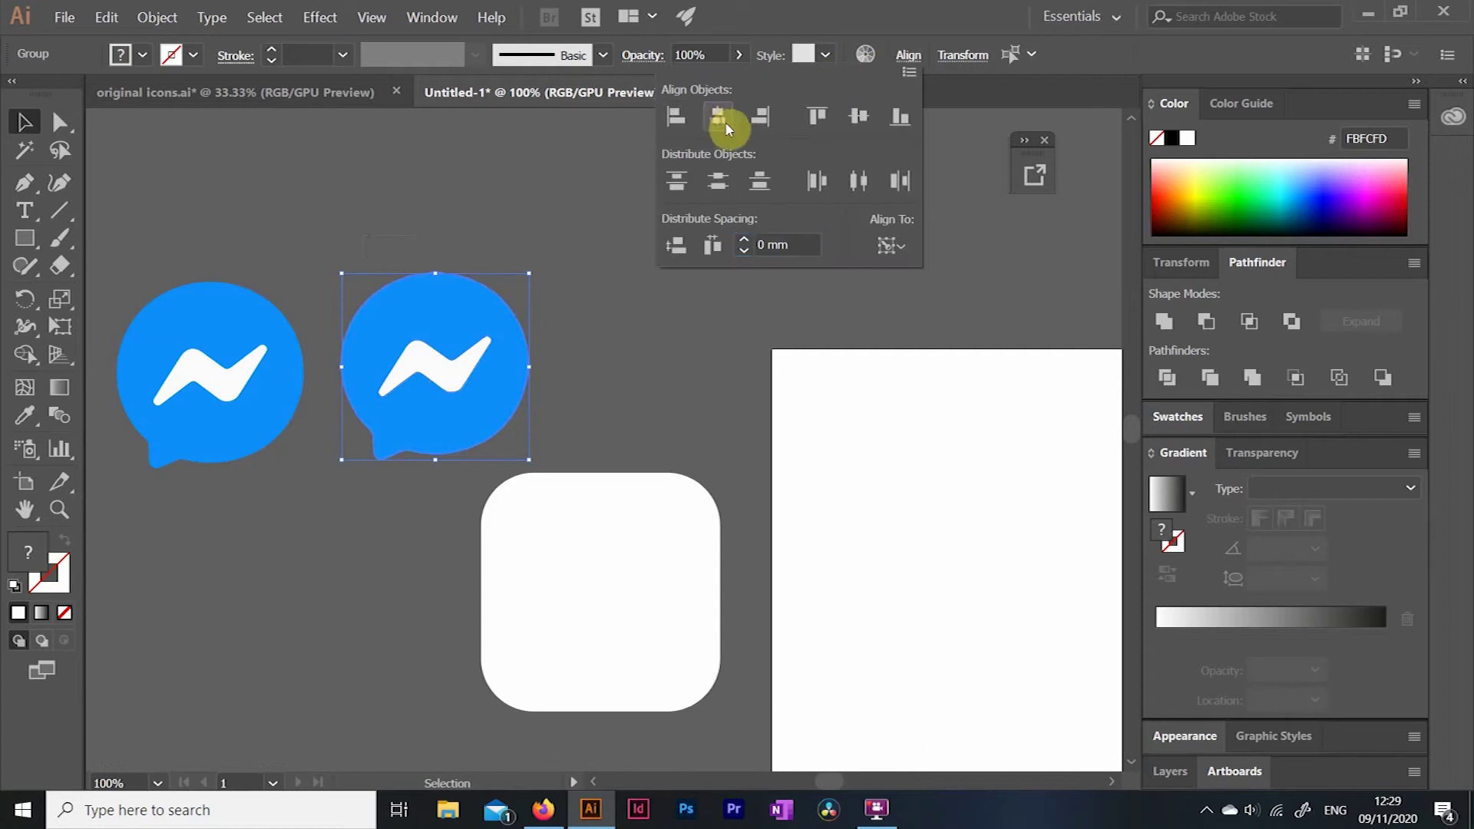
left_click(644, 322)
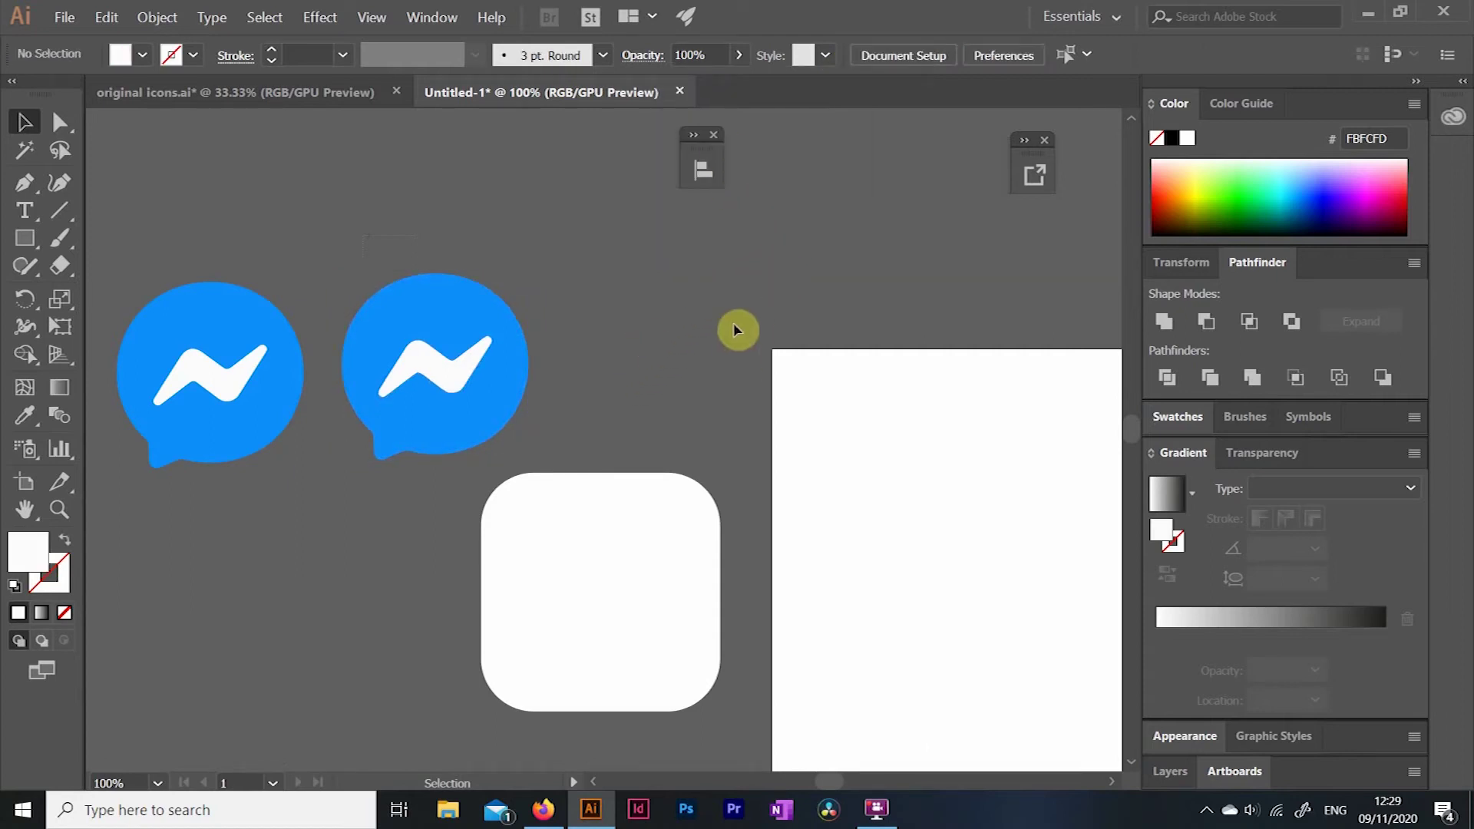
Move the blue bubble together with its bolt onto the white rounded square.
left_click_drag(536, 442, 524, 440)
left_click(591, 410)
left_click_drag(440, 350, 604, 568)
left_click(520, 437)
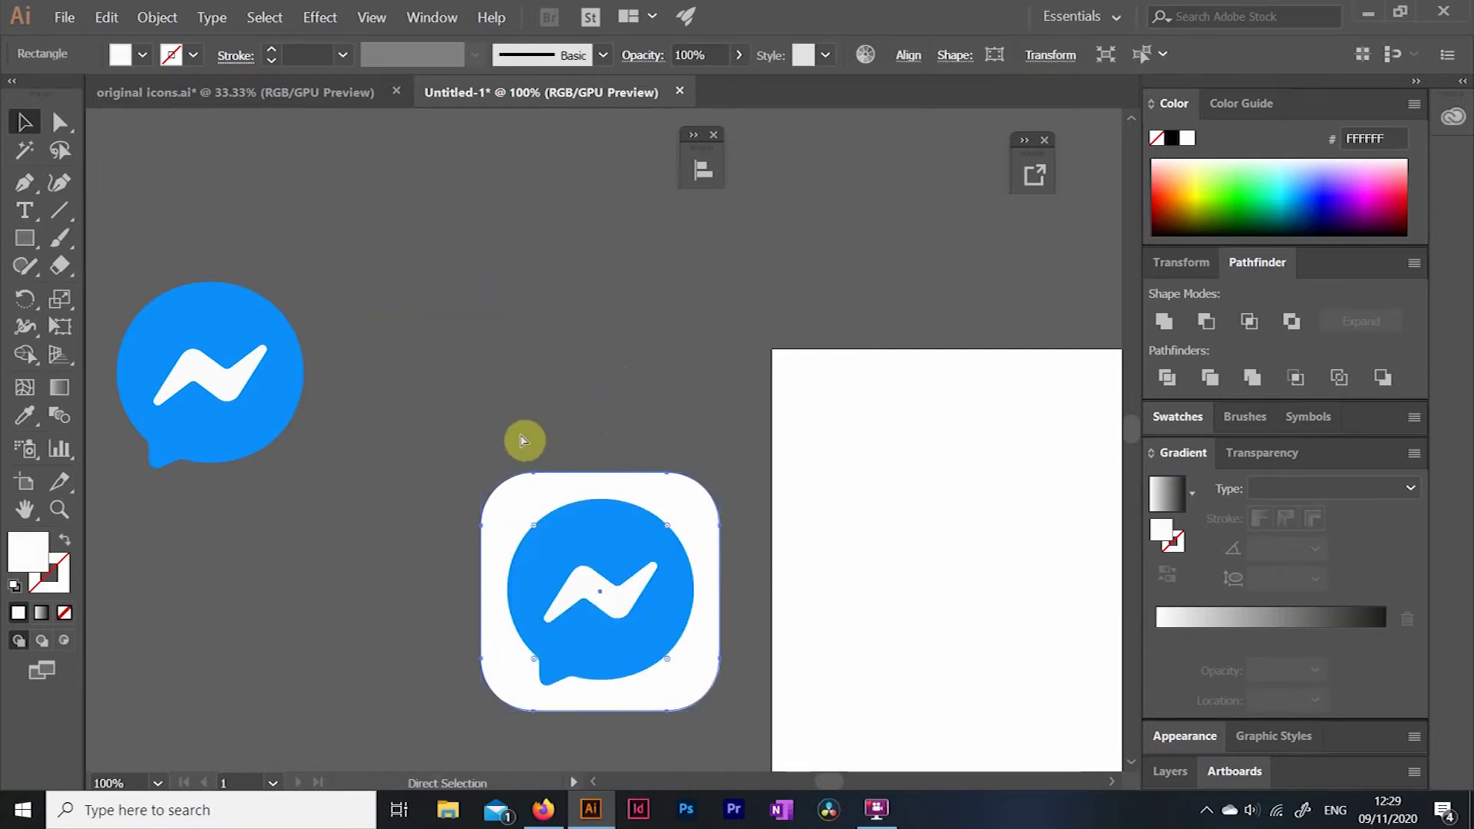
Centre the bubble artwork horizontally and vertically on the white rounded square.
left_click_drag(649, 645, 650, 645)
key("ctrl+minus")
key("ctrl+minus")
key("ctrl+minus")
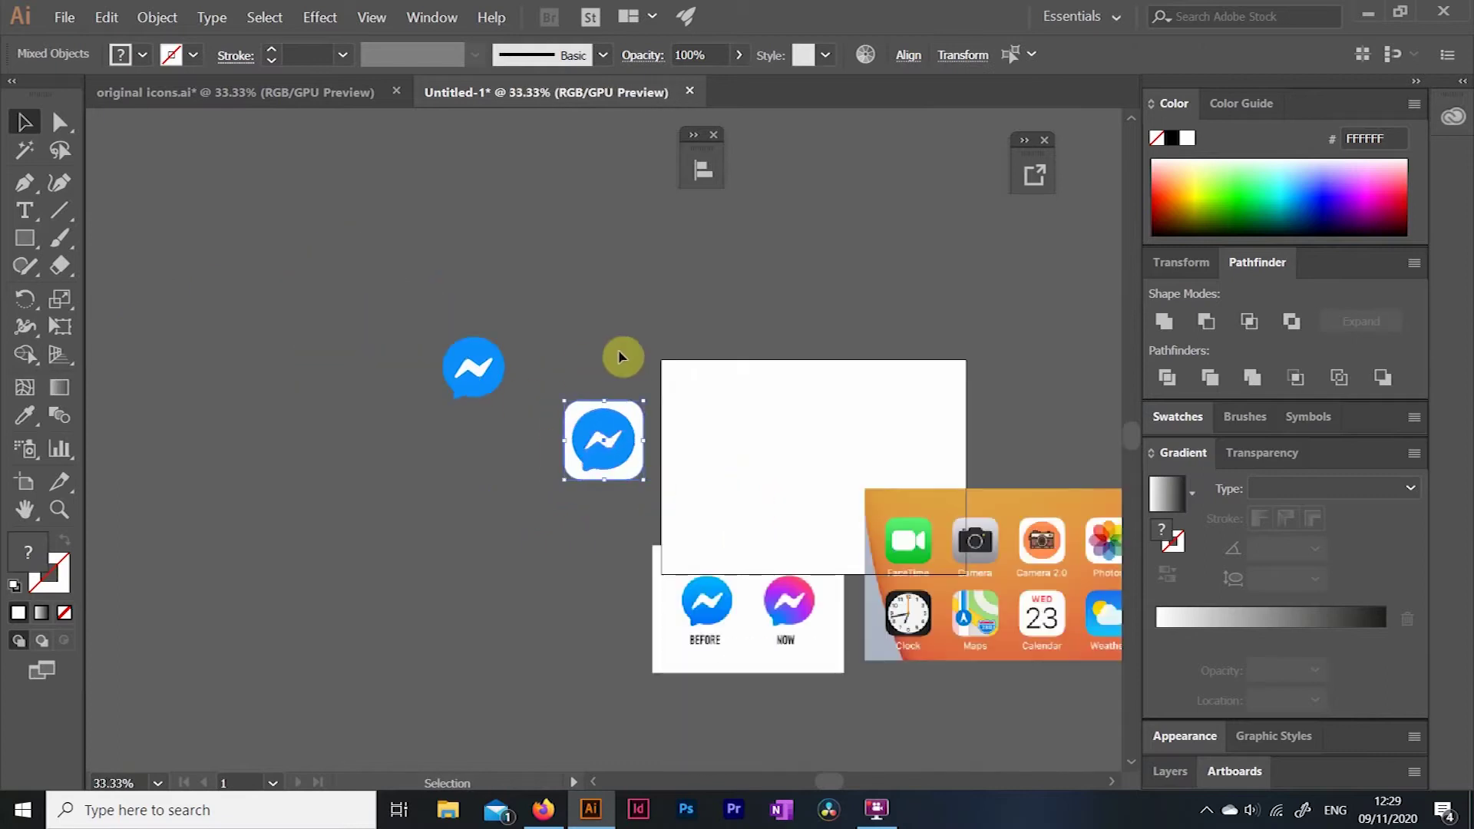
left_click_drag(569, 355, 612, 431)
left_click(907, 55)
left_click(718, 119)
left_click(856, 119)
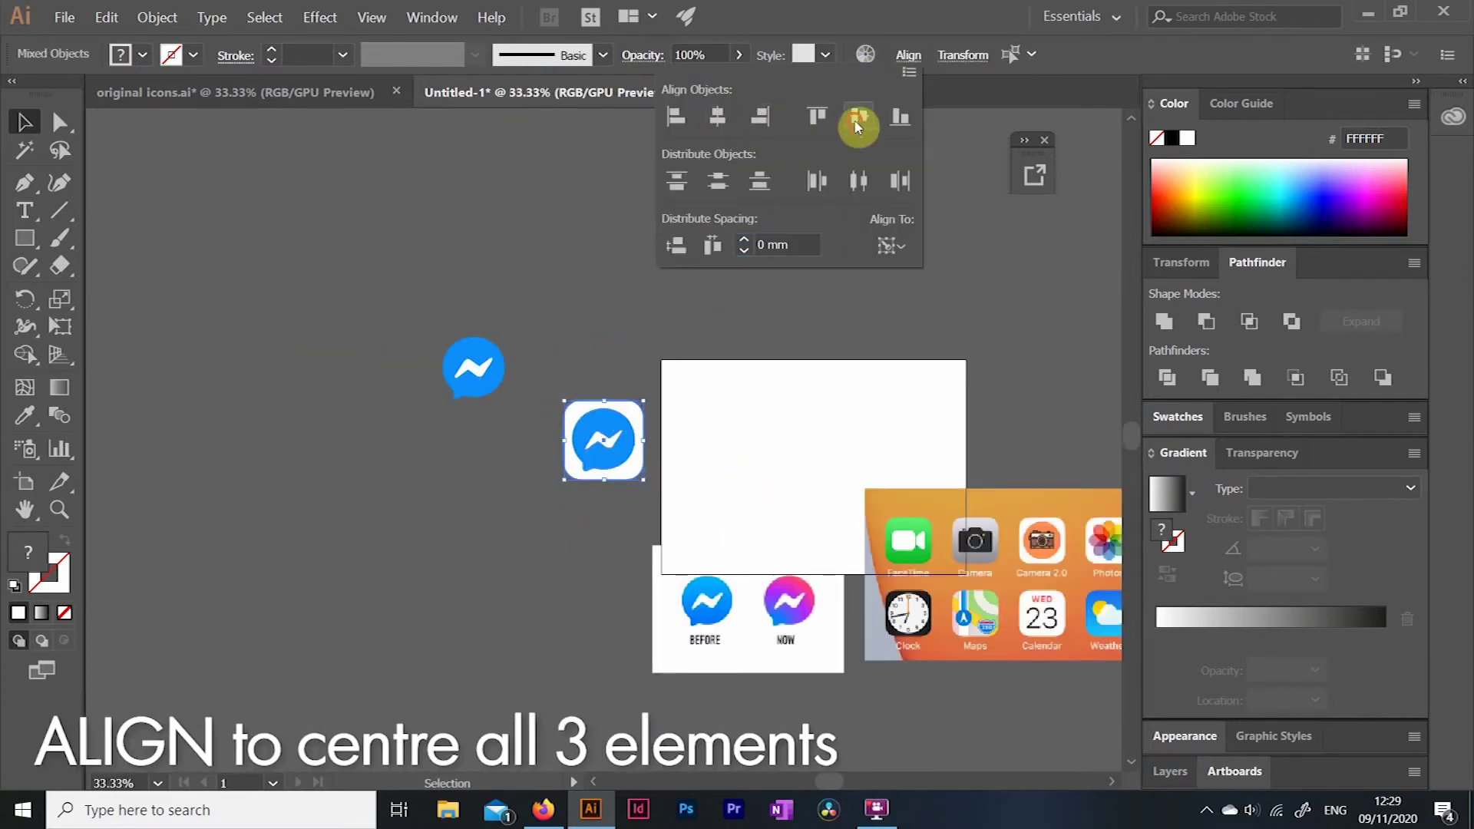
left_click(581, 297)
Examine the separate parts of the assembled icon up close in isolation mode.
left_click(59, 509)
left_click(613, 390)
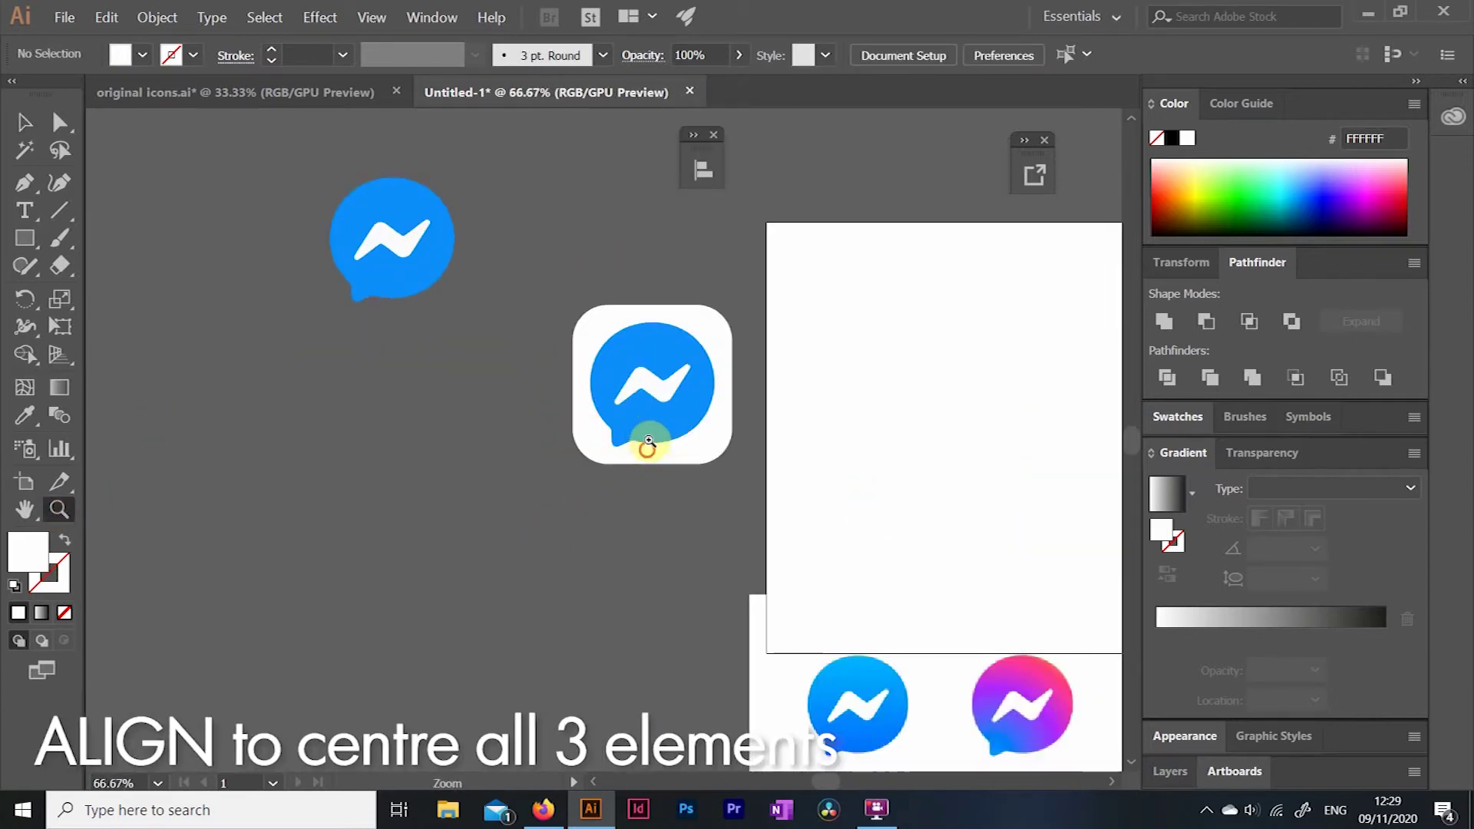
left_click(650, 433)
left_click(27, 127)
double_click(533, 318)
left_click(546, 296)
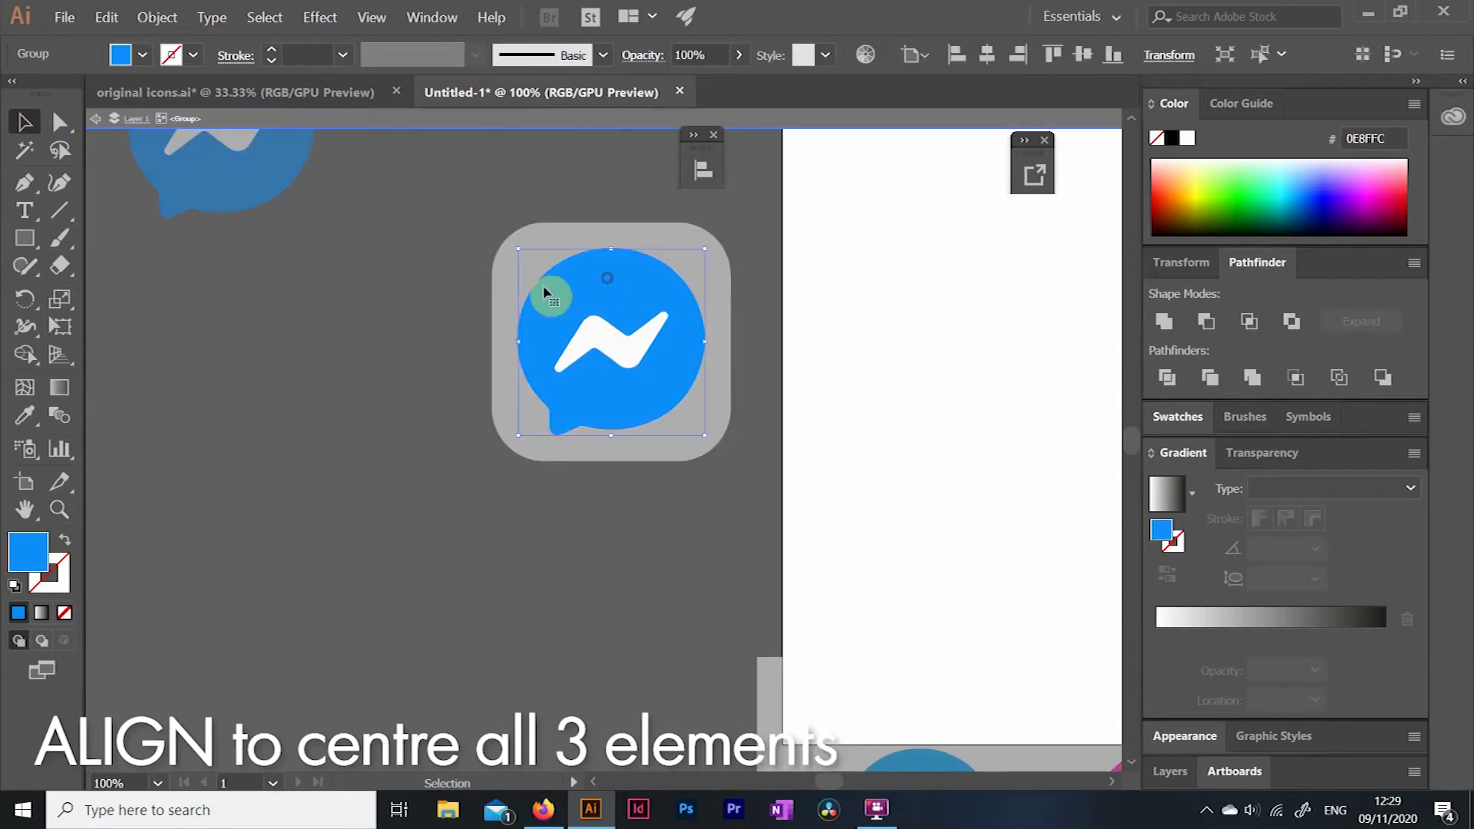
left_click(501, 272)
double_click(411, 336)
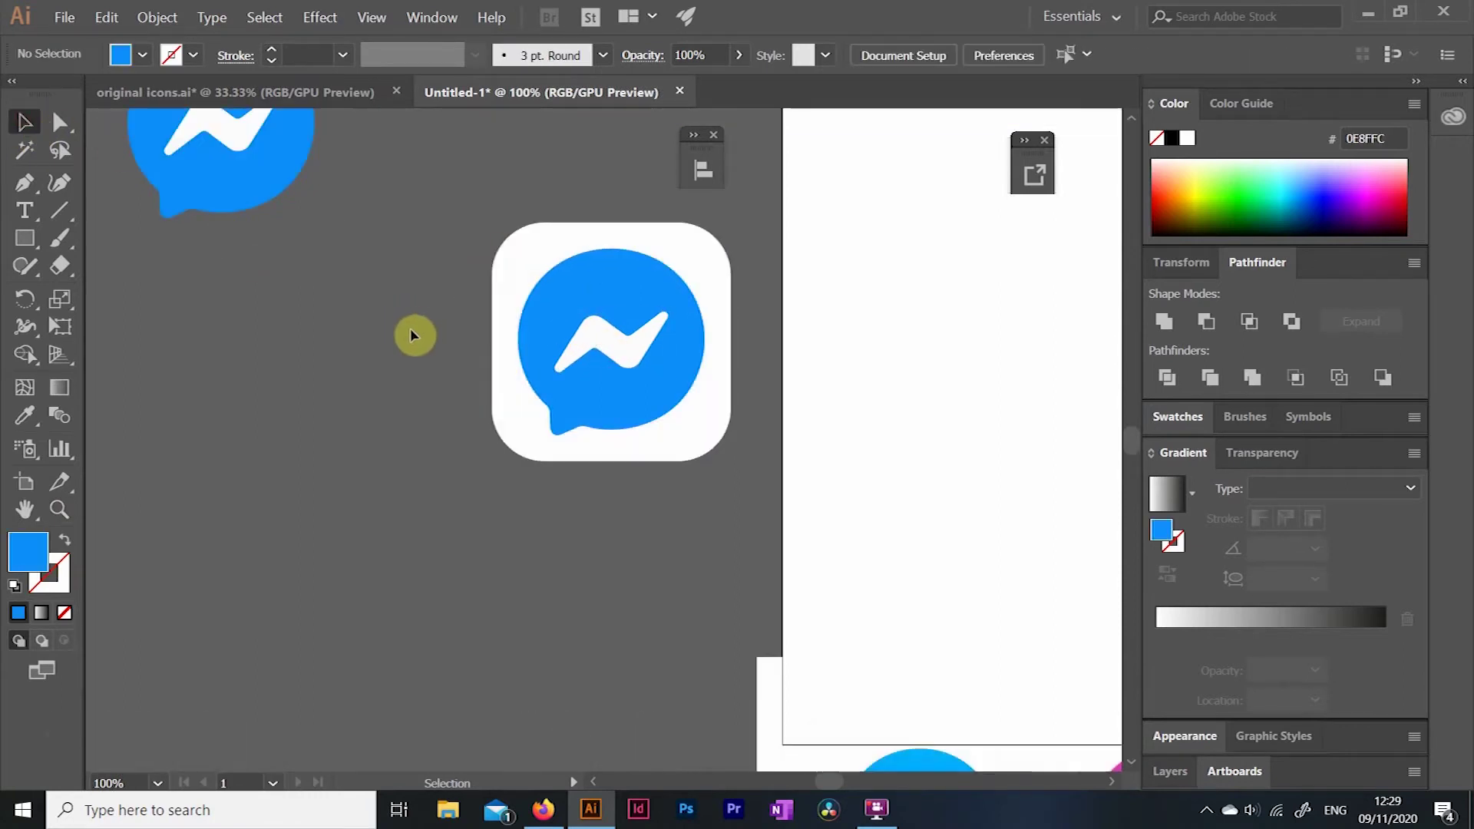
Using a separate copy of the solid bubble, sample blue 0692FD from the NOW icon's tail and save it as a swatch.
left_click(546, 328)
left_click_drag(665, 293, 313, 356)
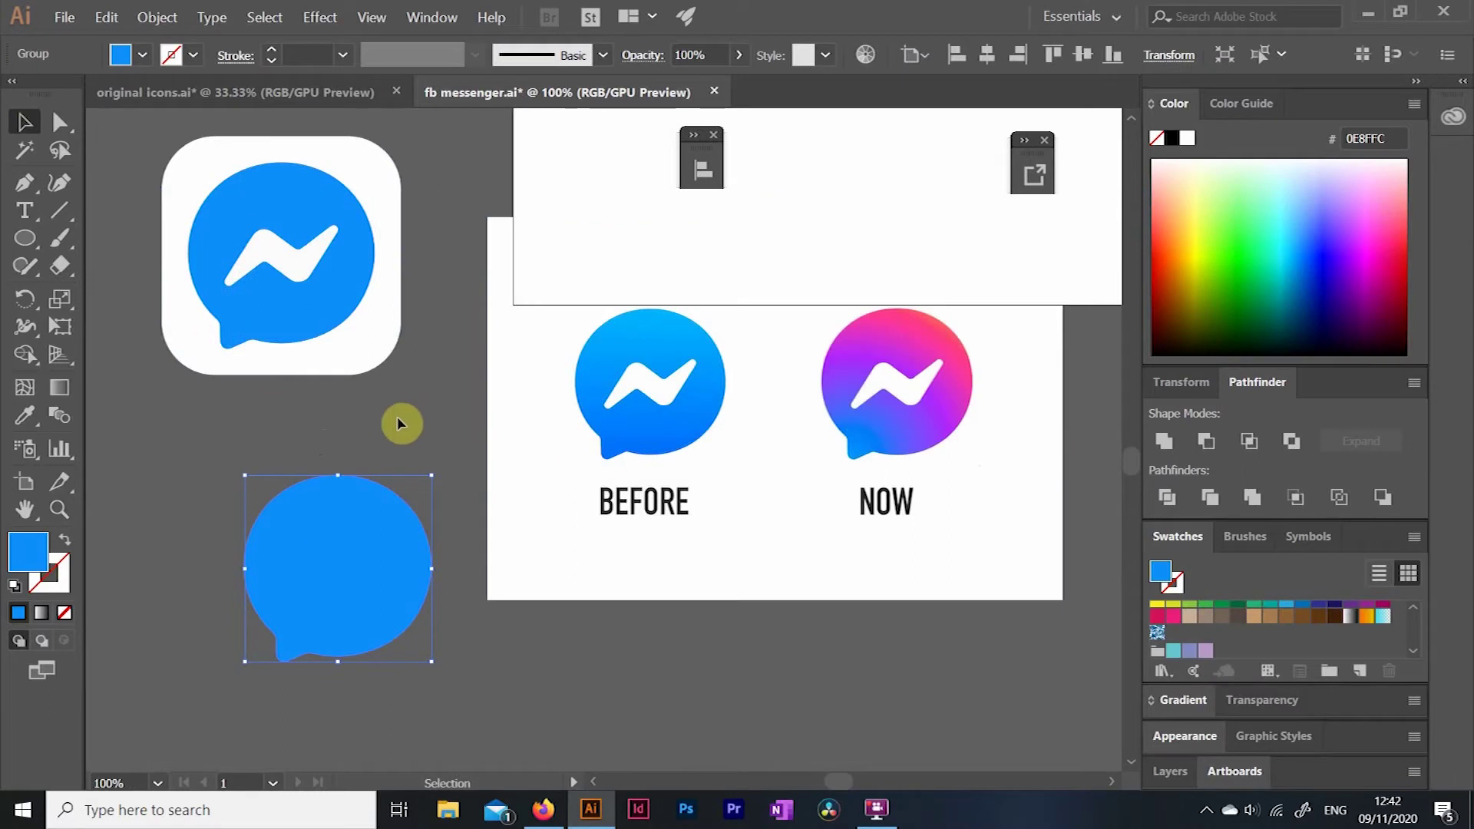
left_click(24, 416)
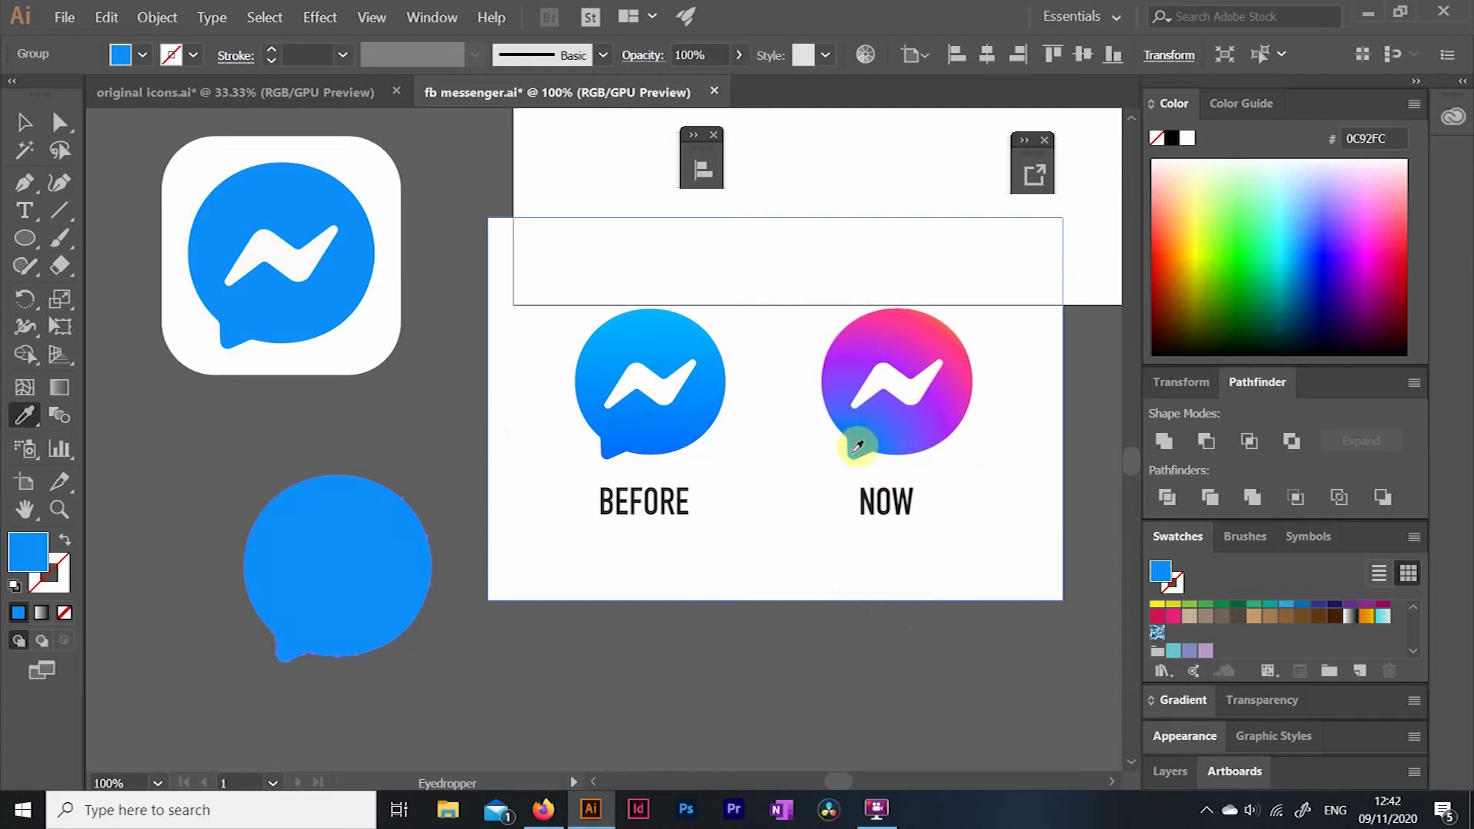
left_click(312, 587)
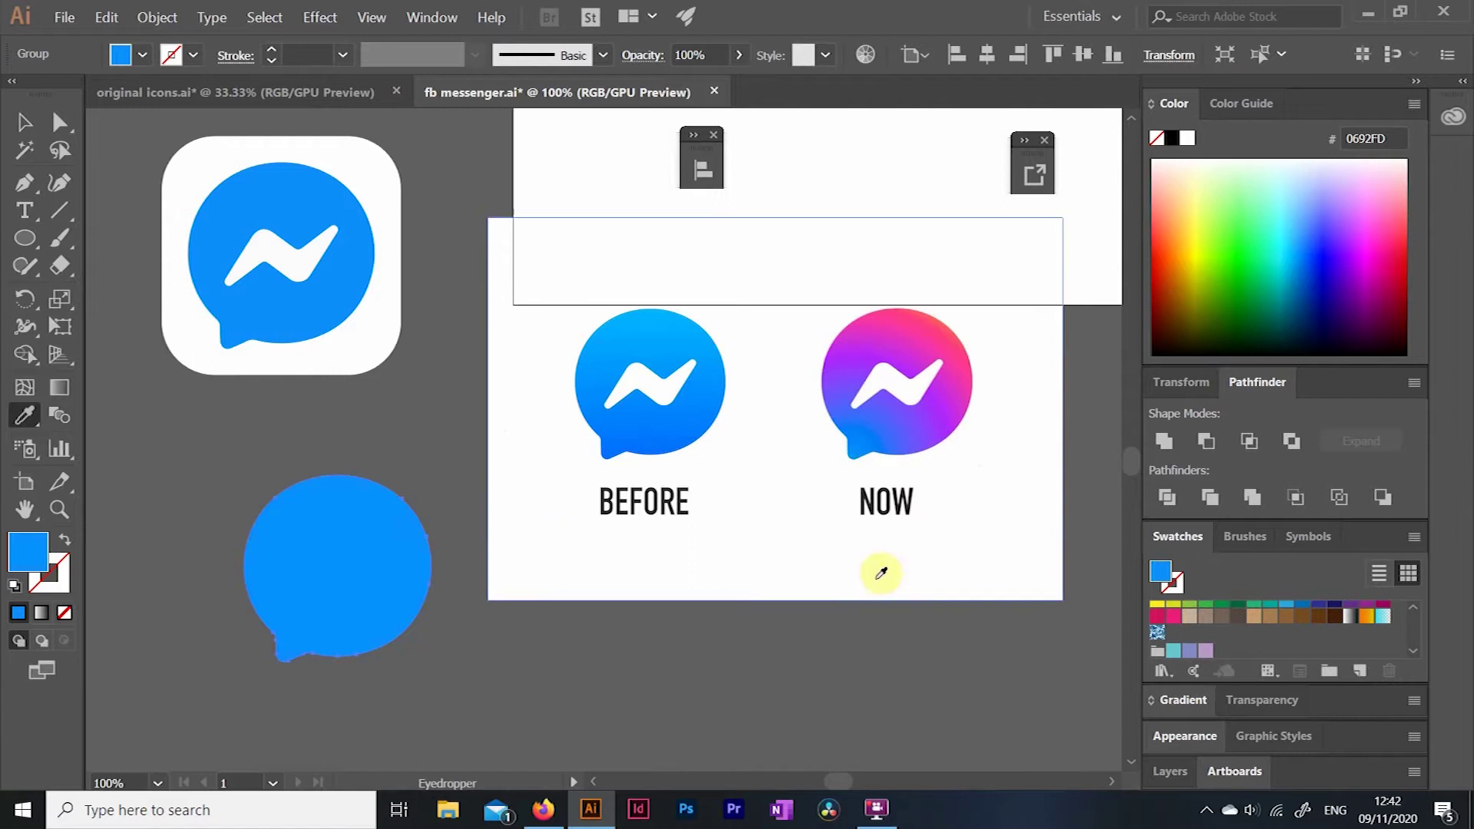
left_click(1414, 610)
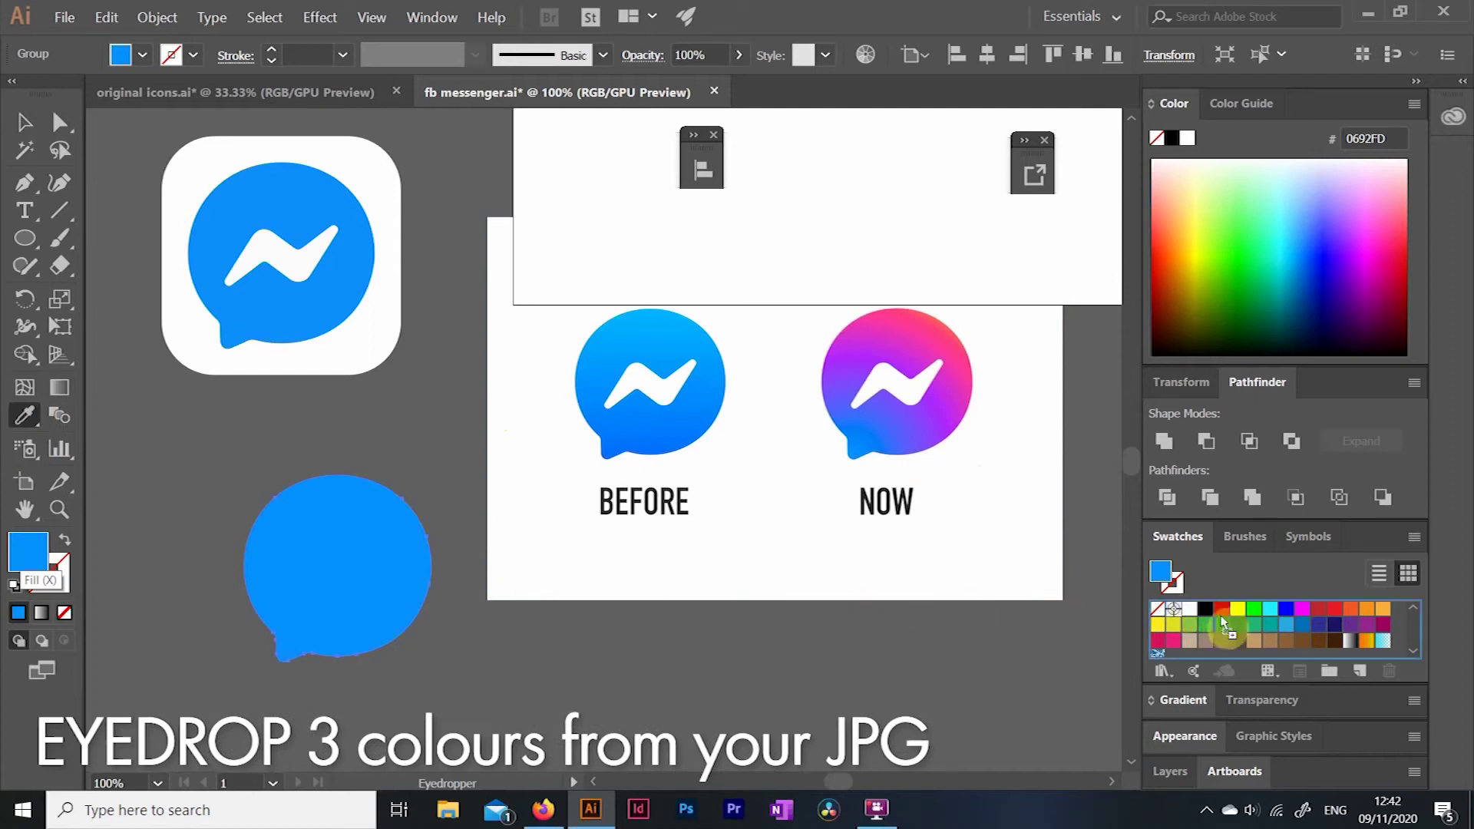
left_click_drag(1221, 614, 1222, 616)
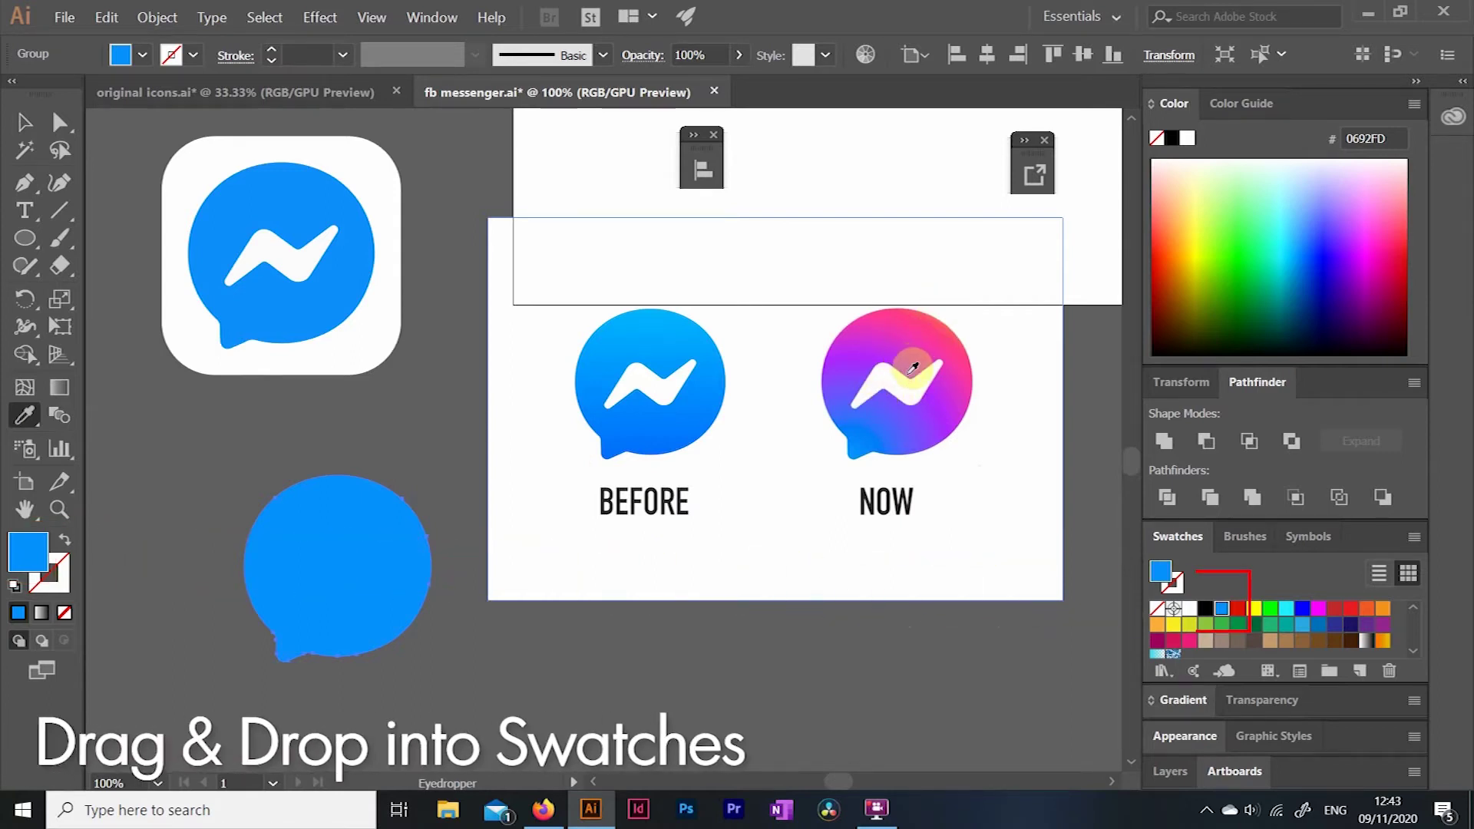
Sample purple A72EFB from the NOW icon for the separate bubble's fill and save it as a swatch beside the blue.
left_click(894, 352)
left_click(911, 359)
left_click(869, 359)
left_click(866, 360)
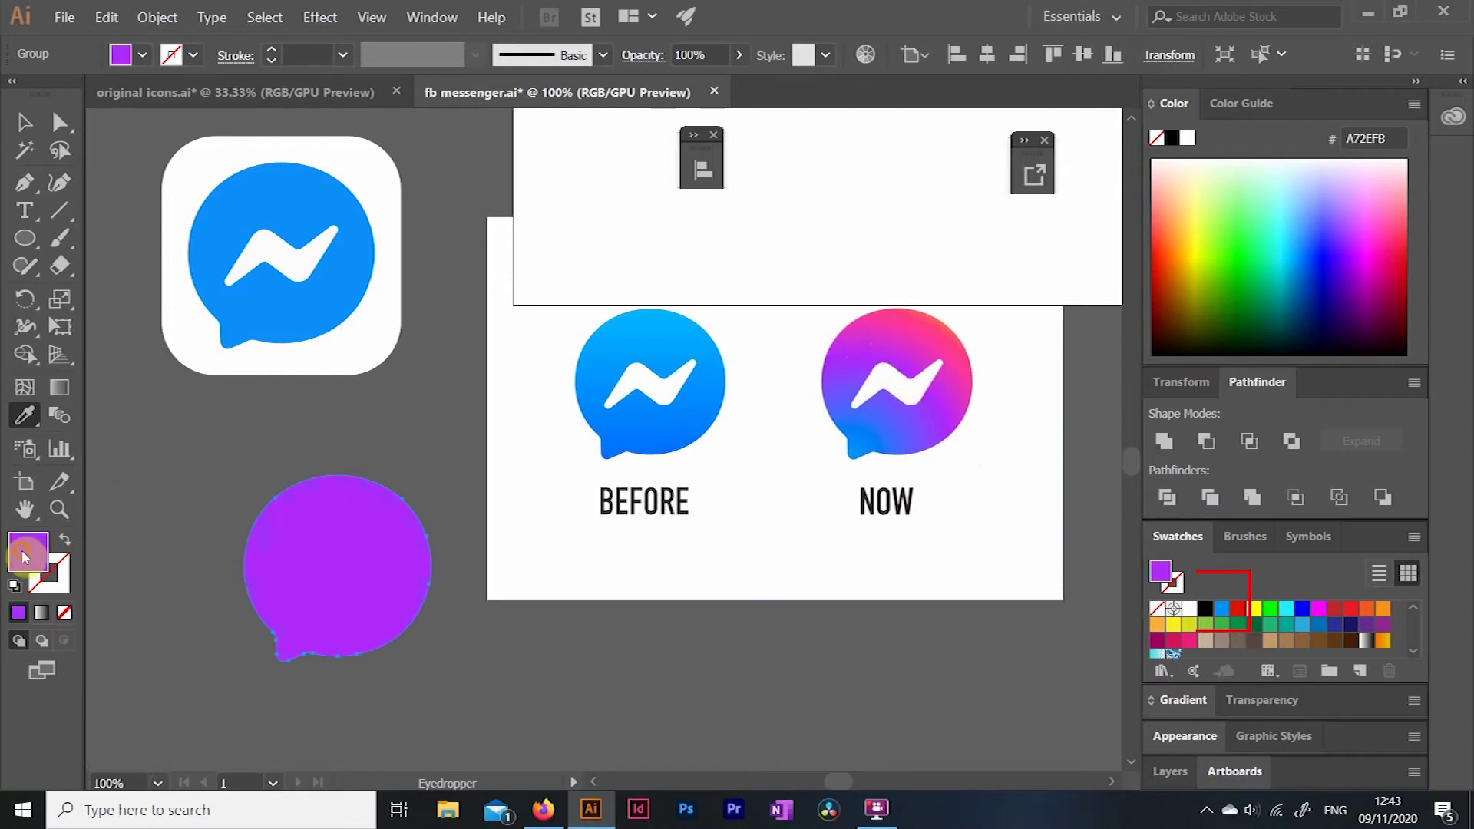
left_click_drag(23, 559, 1235, 610)
Sample pink FD4B73 from the NOW icon's upper right and save it as a swatch beside the purple.
left_click(937, 328)
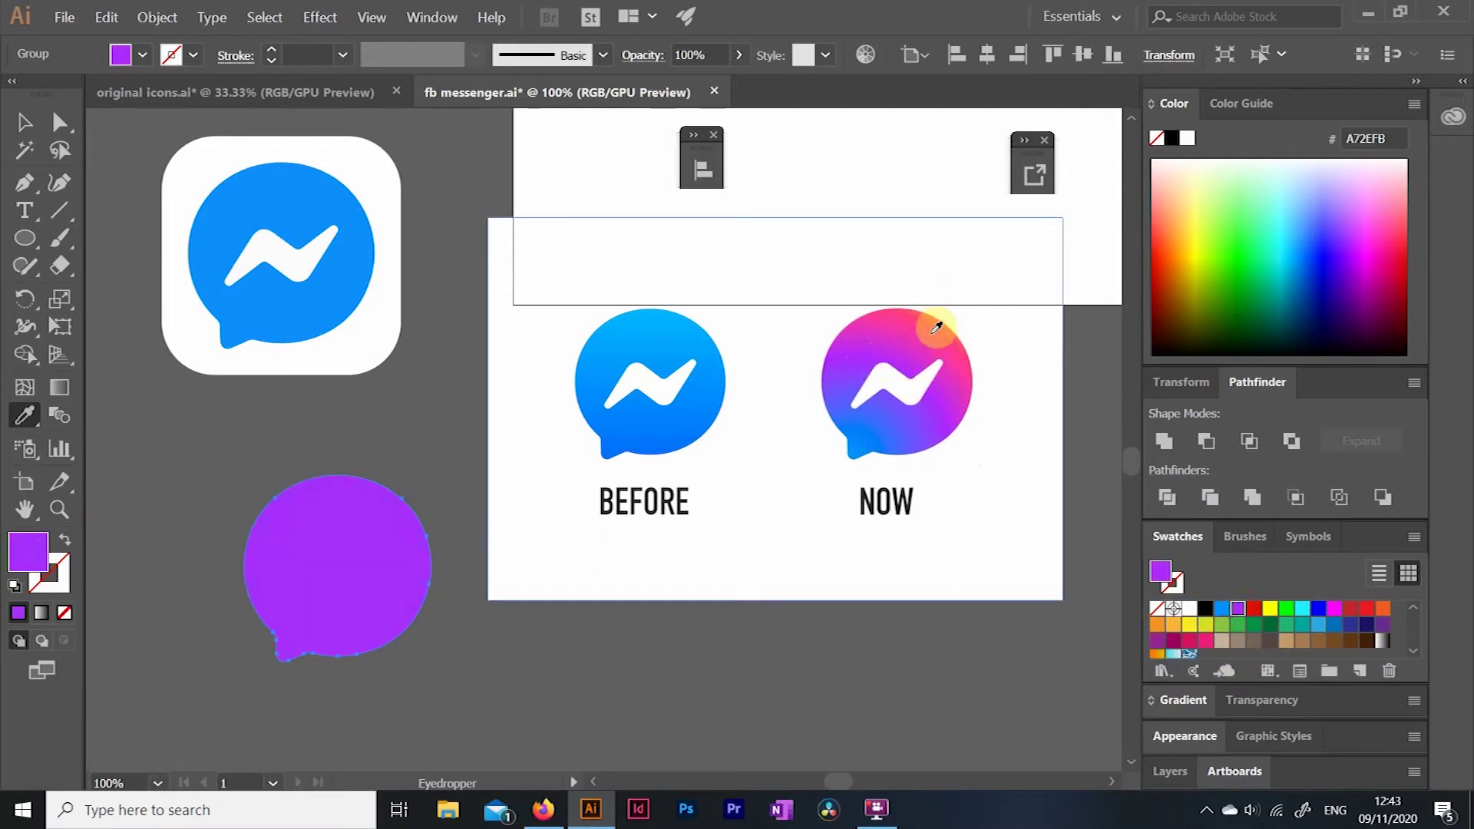
left_click(942, 325)
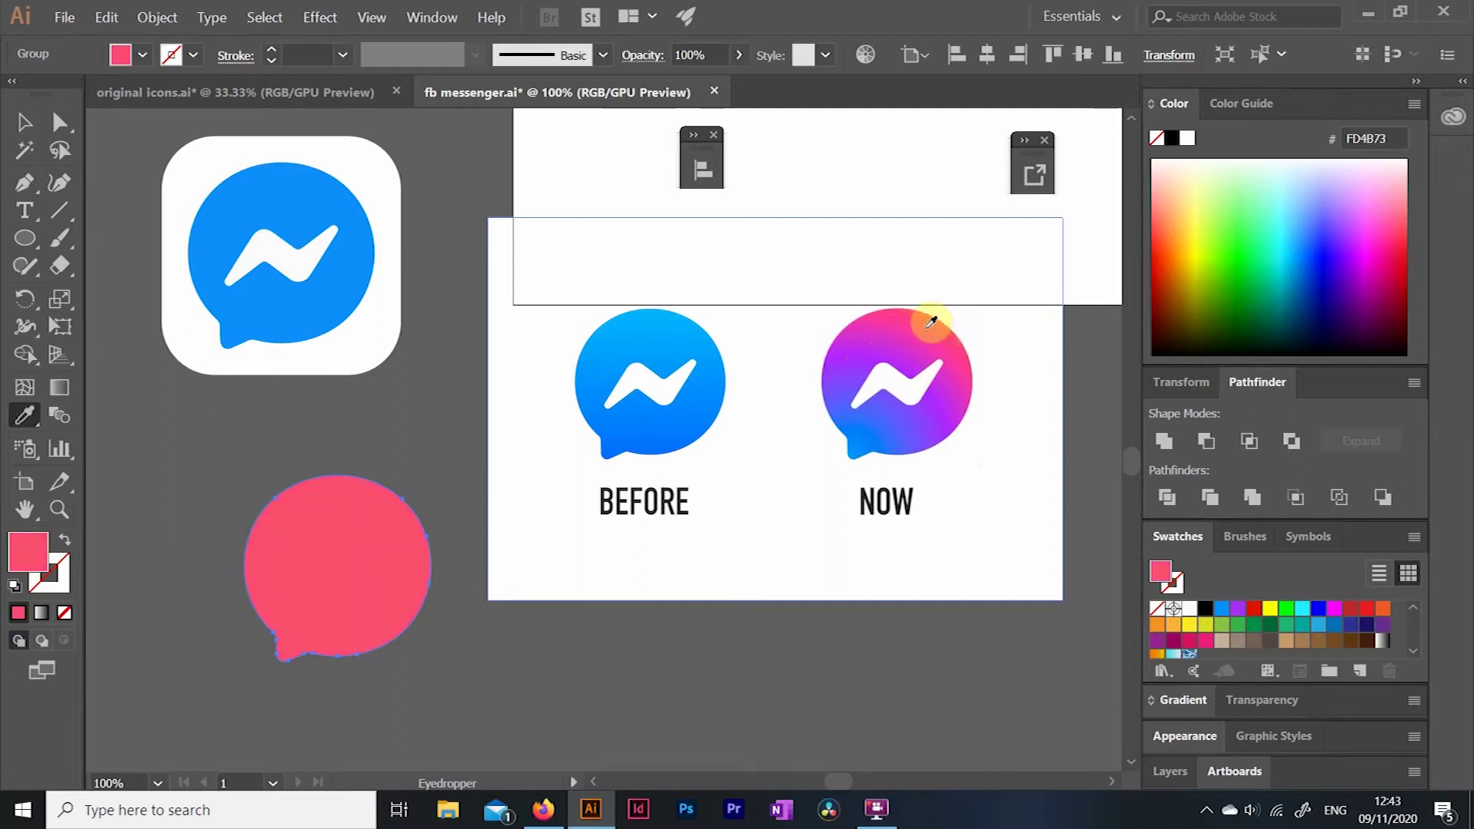
left_click(28, 553)
left_click_drag(1180, 620, 1251, 609)
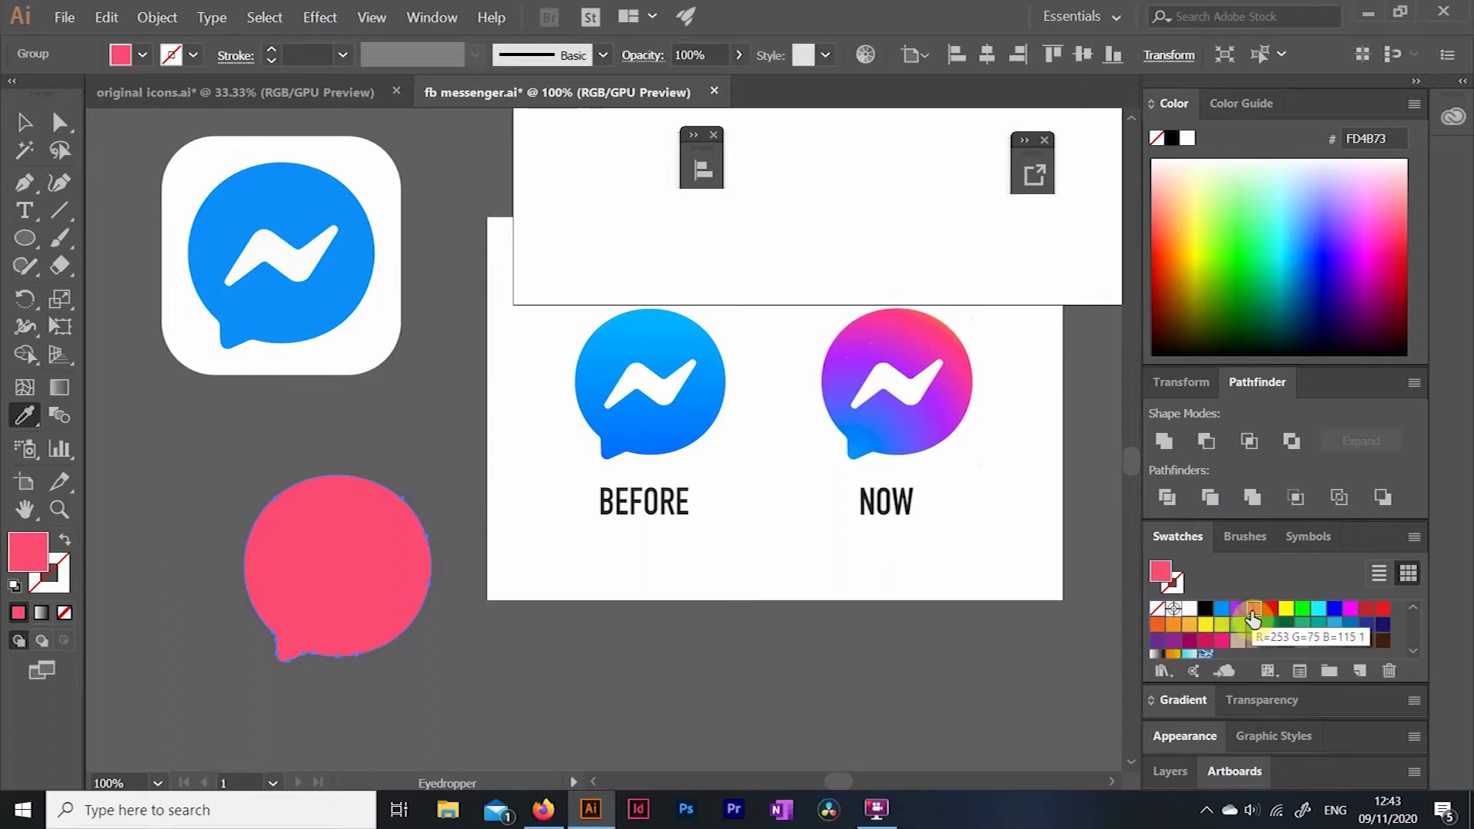
left_click(23, 122)
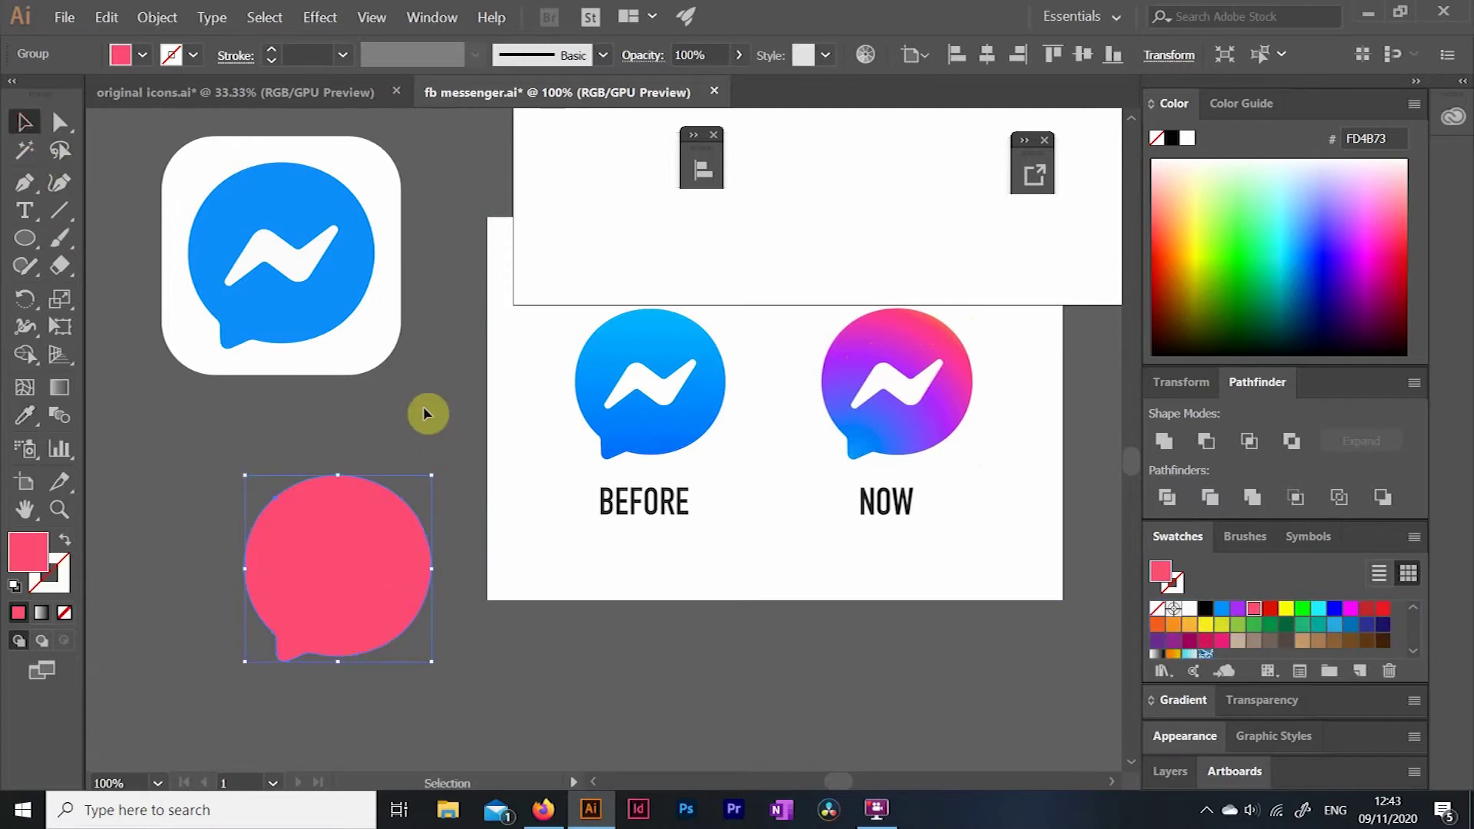
left_click(421, 449)
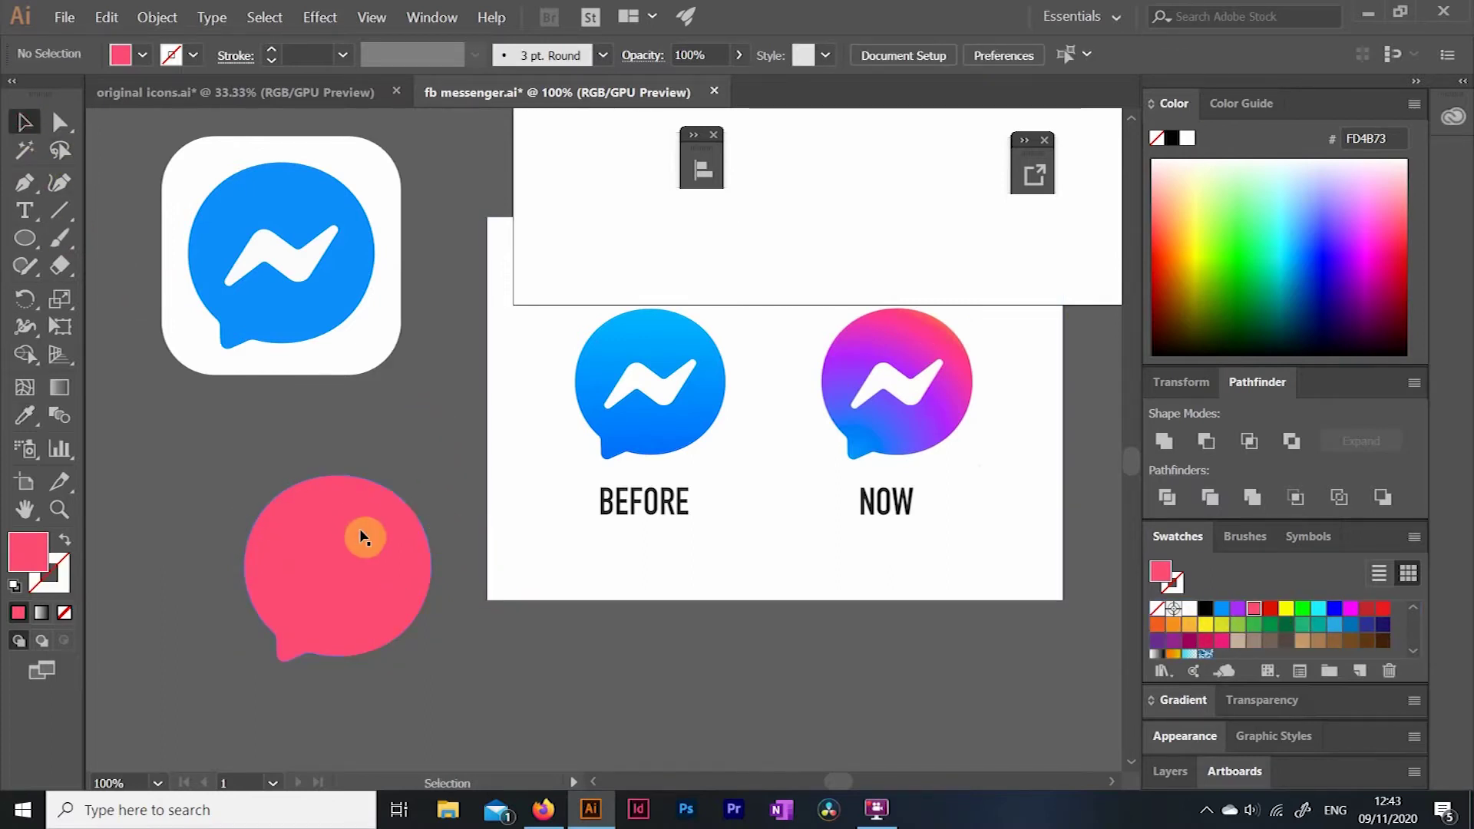
Fill the separate bubble with a linear gradient using the saved blue, purple and pink swatches, placing the purple stop at about 51%.
left_click_drag(361, 551, 381, 509)
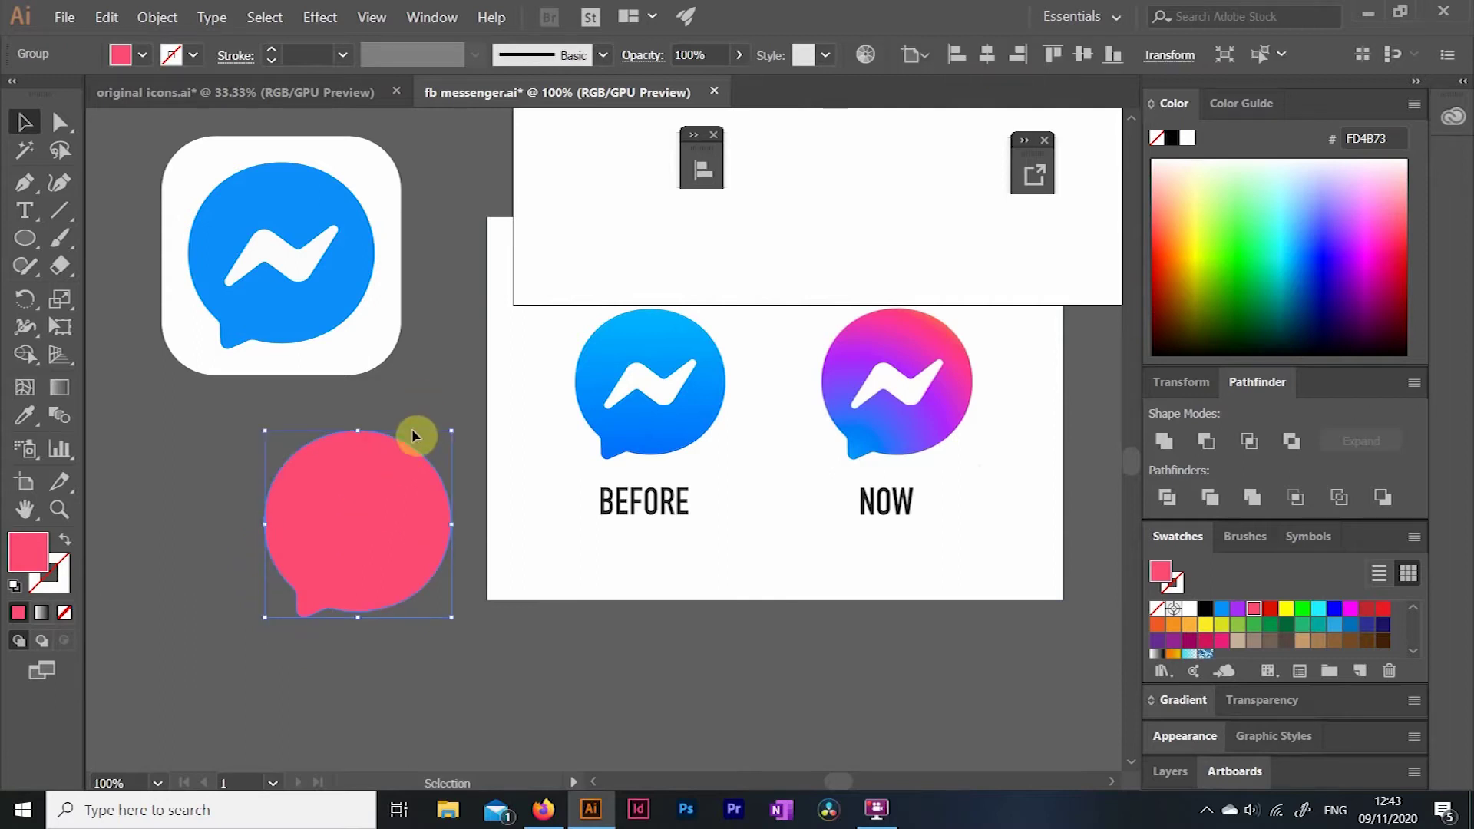
left_click(1175, 700)
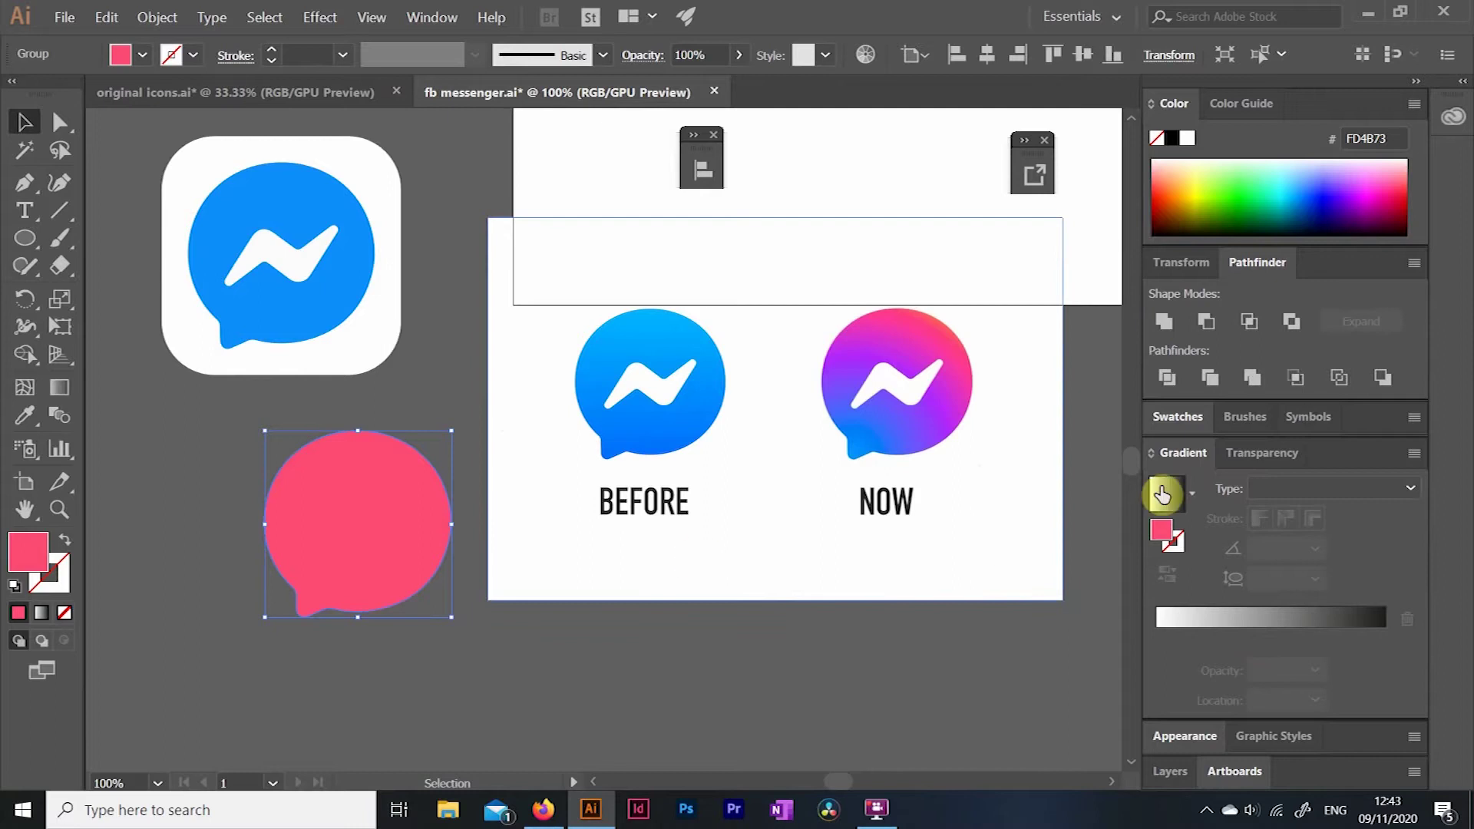
left_click(1260, 637)
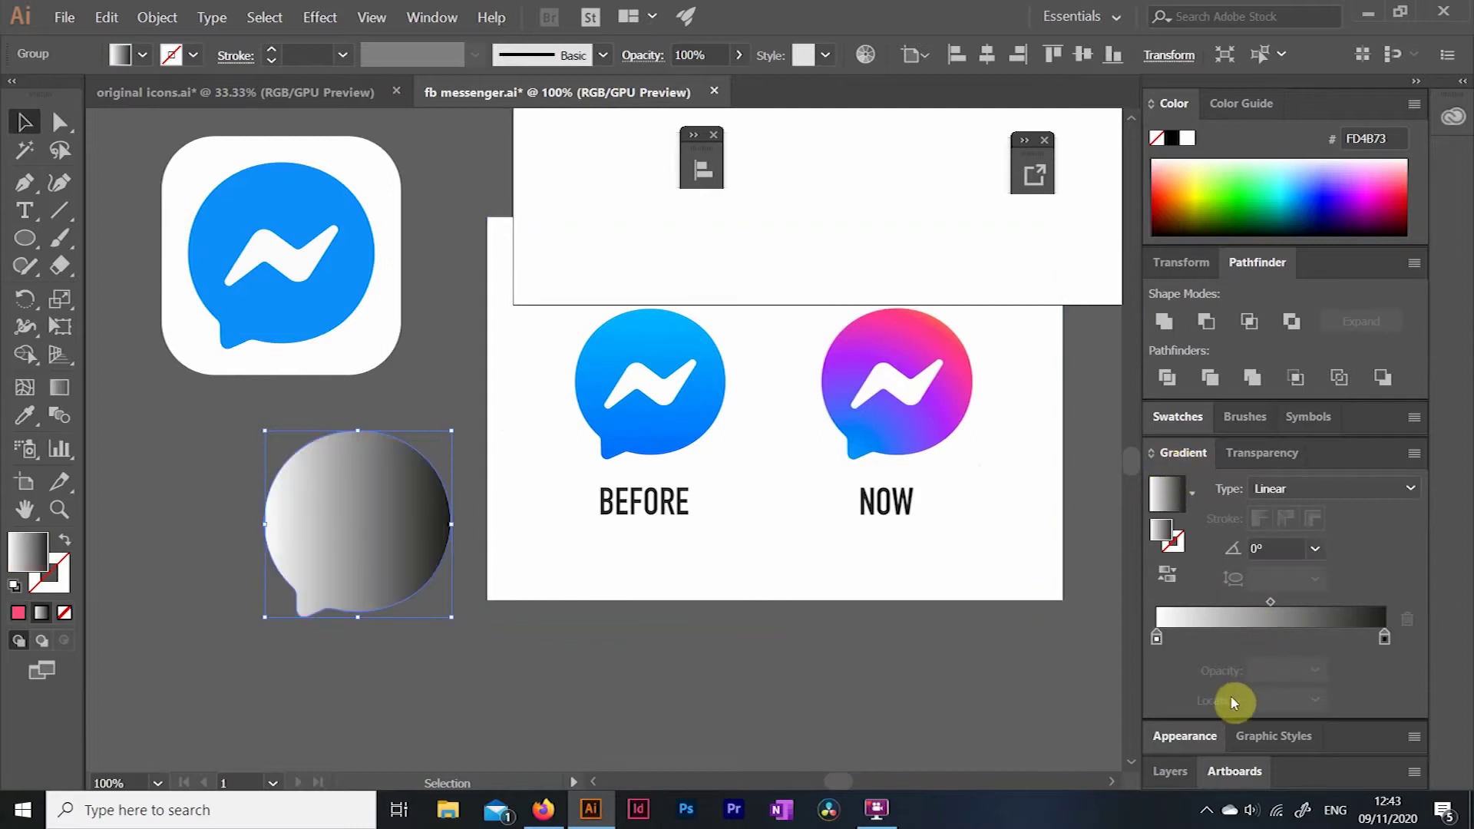
double_click(1157, 639)
left_click(1149, 412)
left_click(1273, 638)
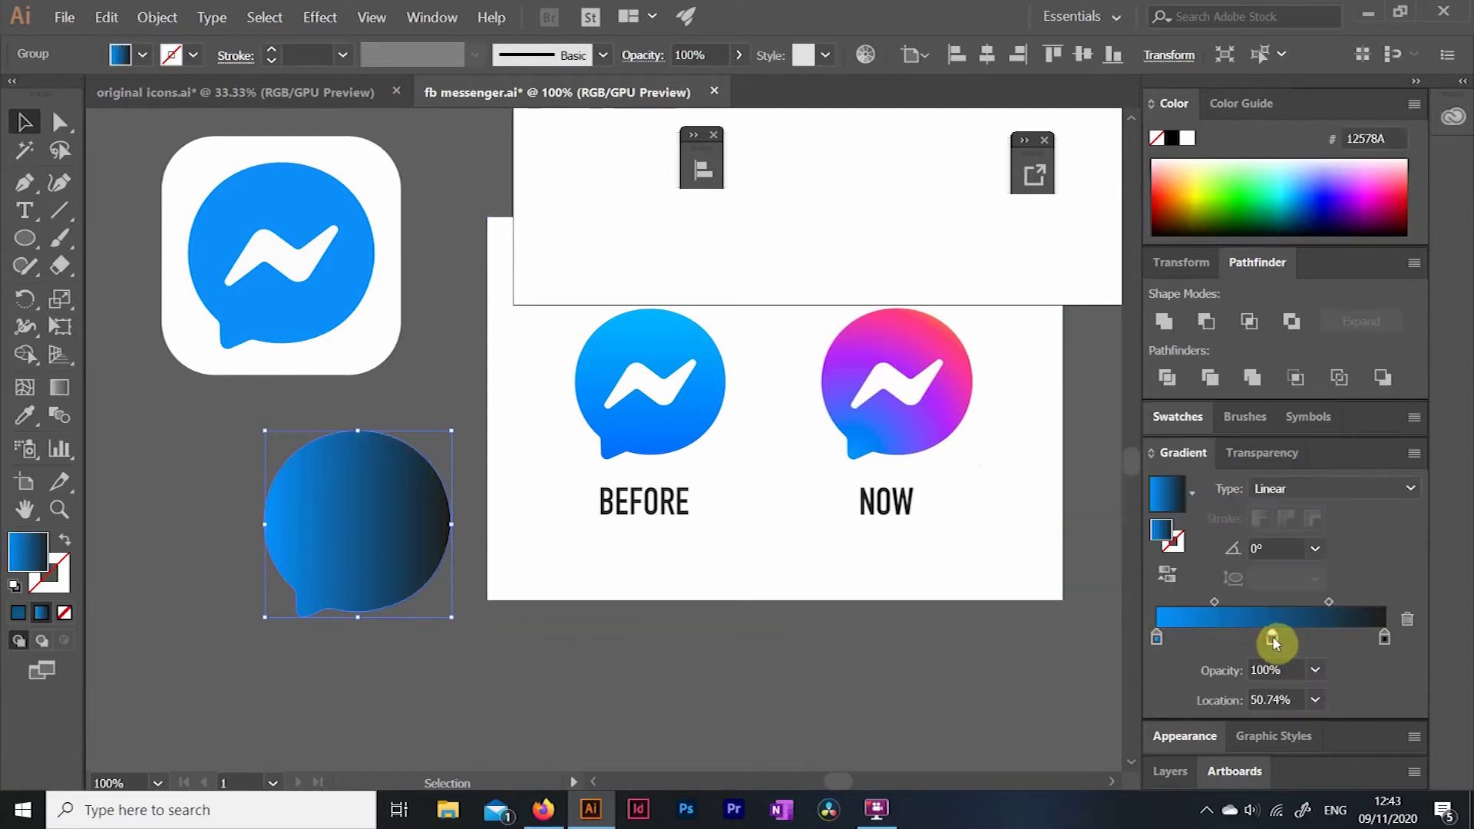
double_click(1273, 639)
left_click(1167, 403)
double_click(1385, 639)
left_click(1183, 404)
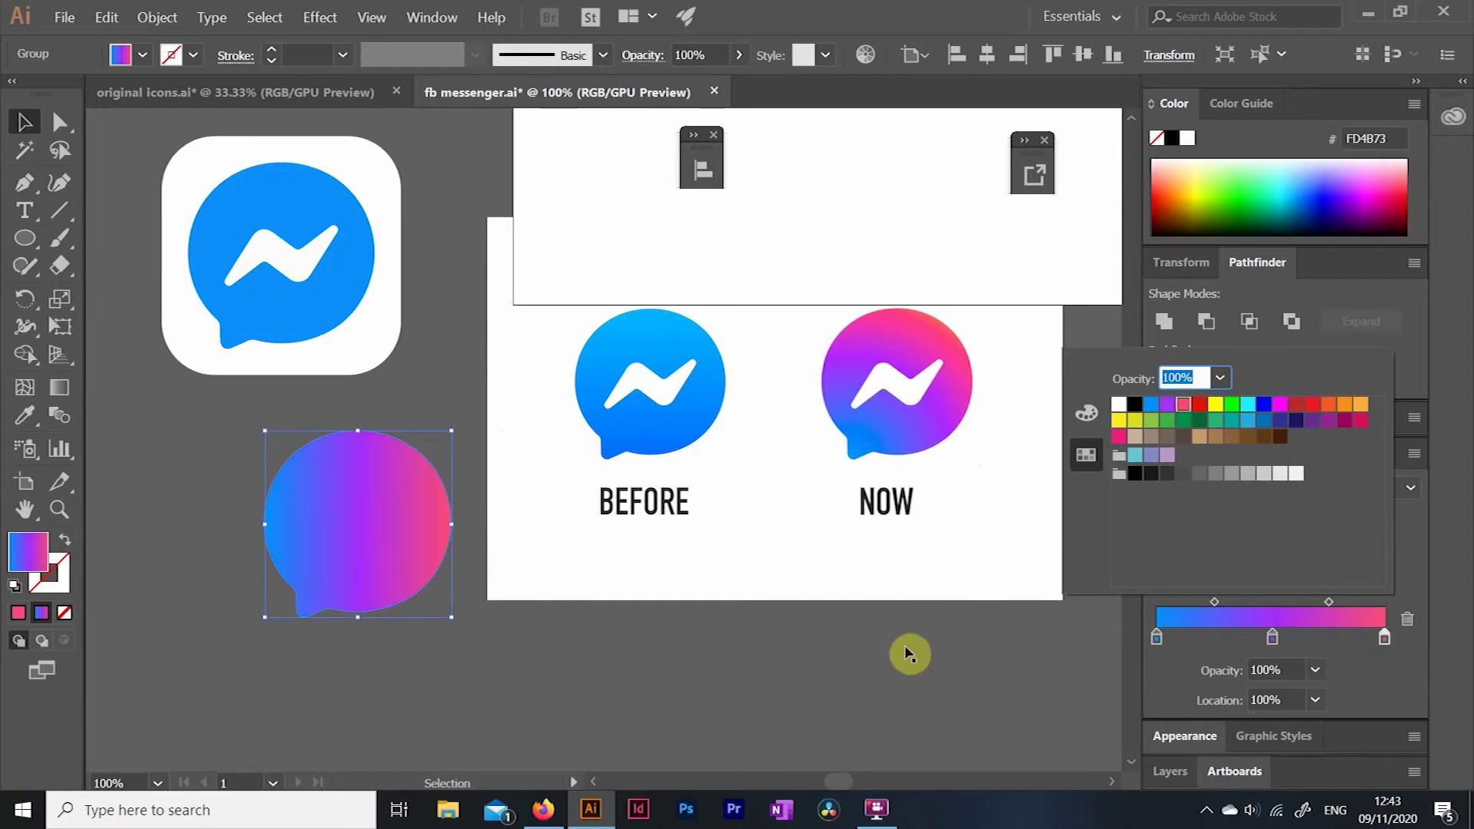
Set the angle of the separate bubble's linear gradient to 45°.
left_click(932, 700)
left_click(428, 519)
left_click(1314, 549)
left_click(1338, 261)
left_click(247, 510)
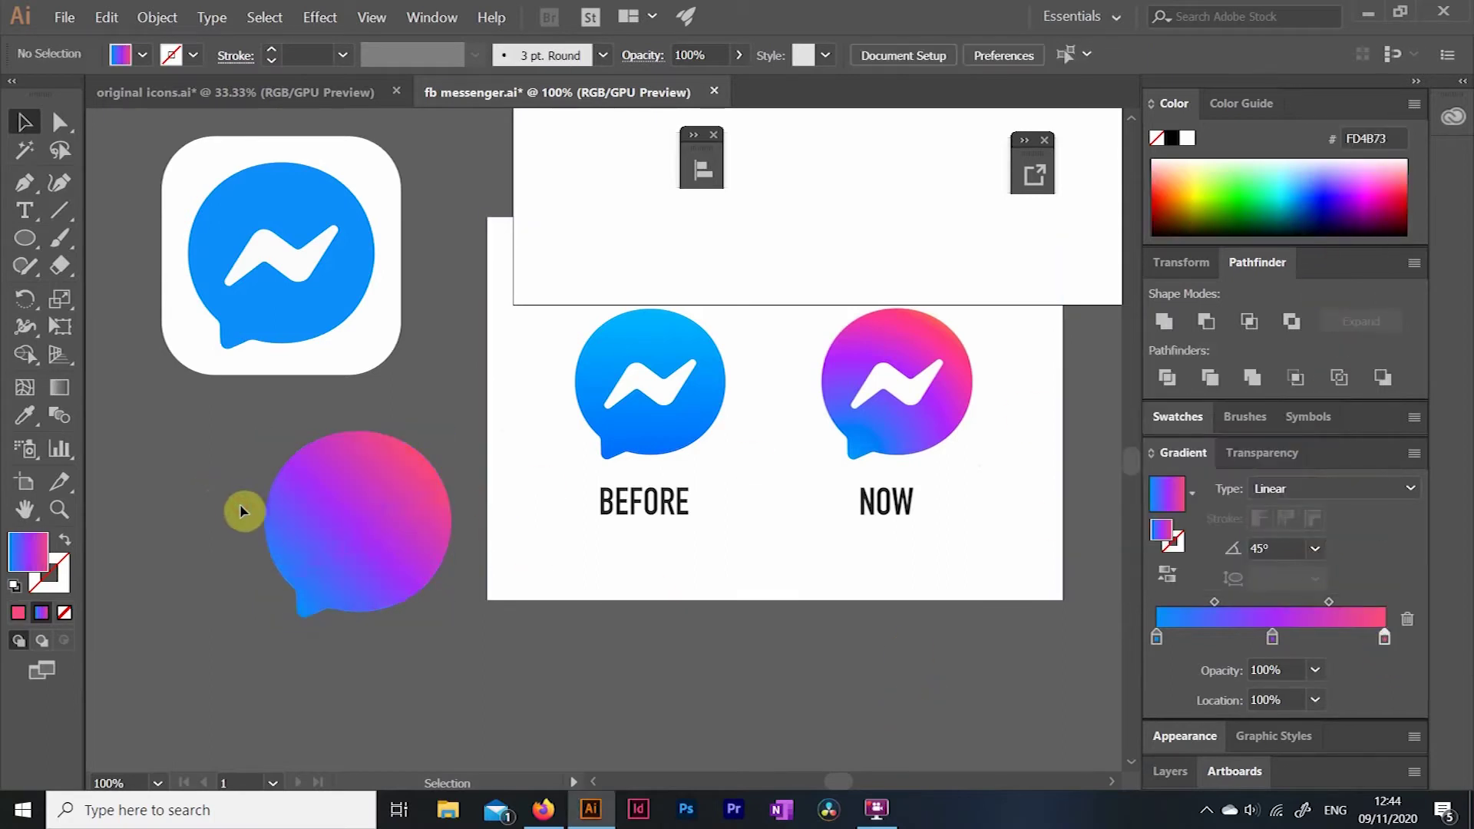
Compare the gradient bubble with the NOW icon, leaving one copy on the white artboard and another below the blue app icon.
left_click_drag(310, 585, 660, 453)
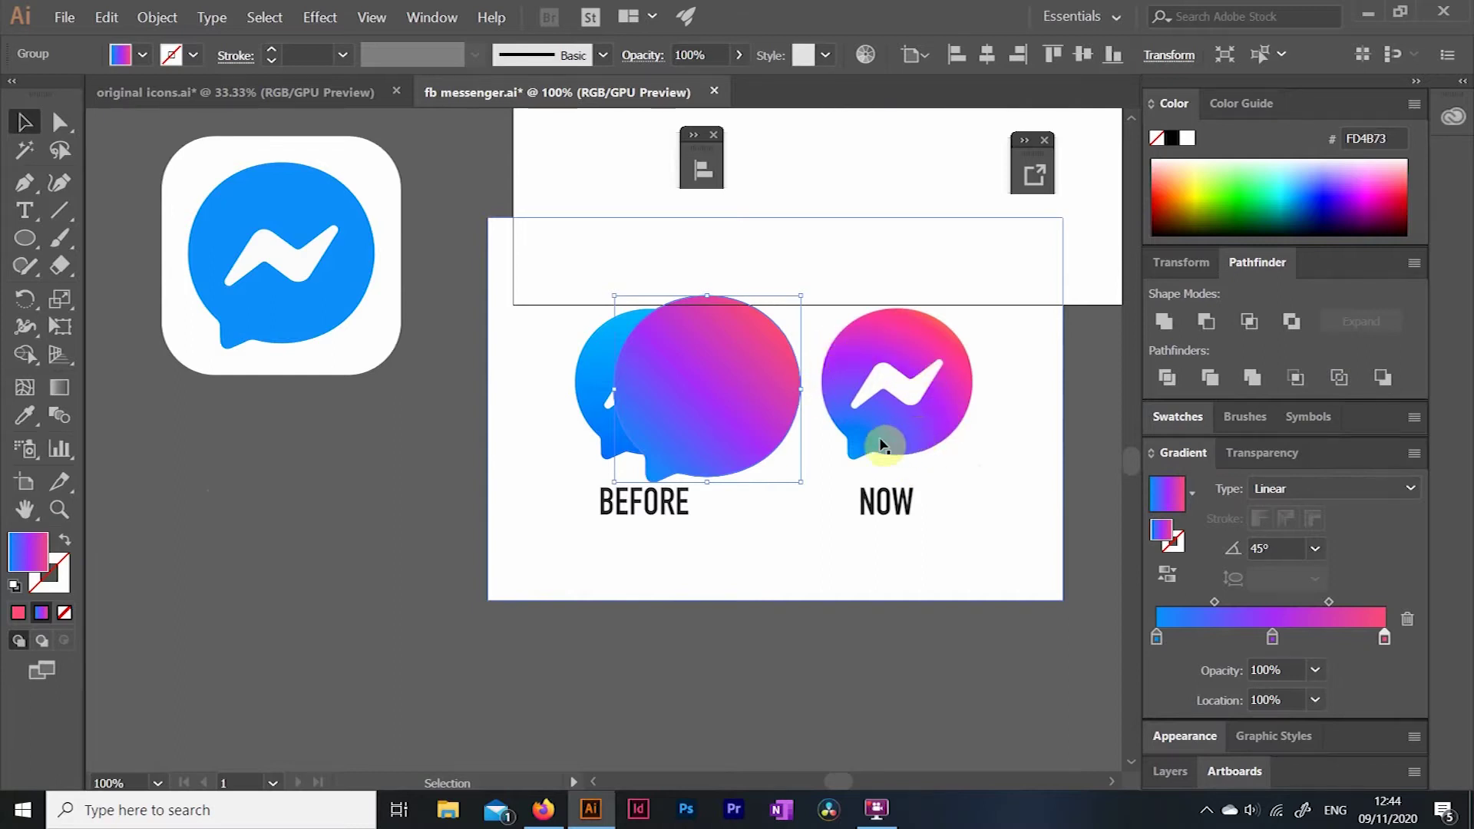
left_click(1281, 492)
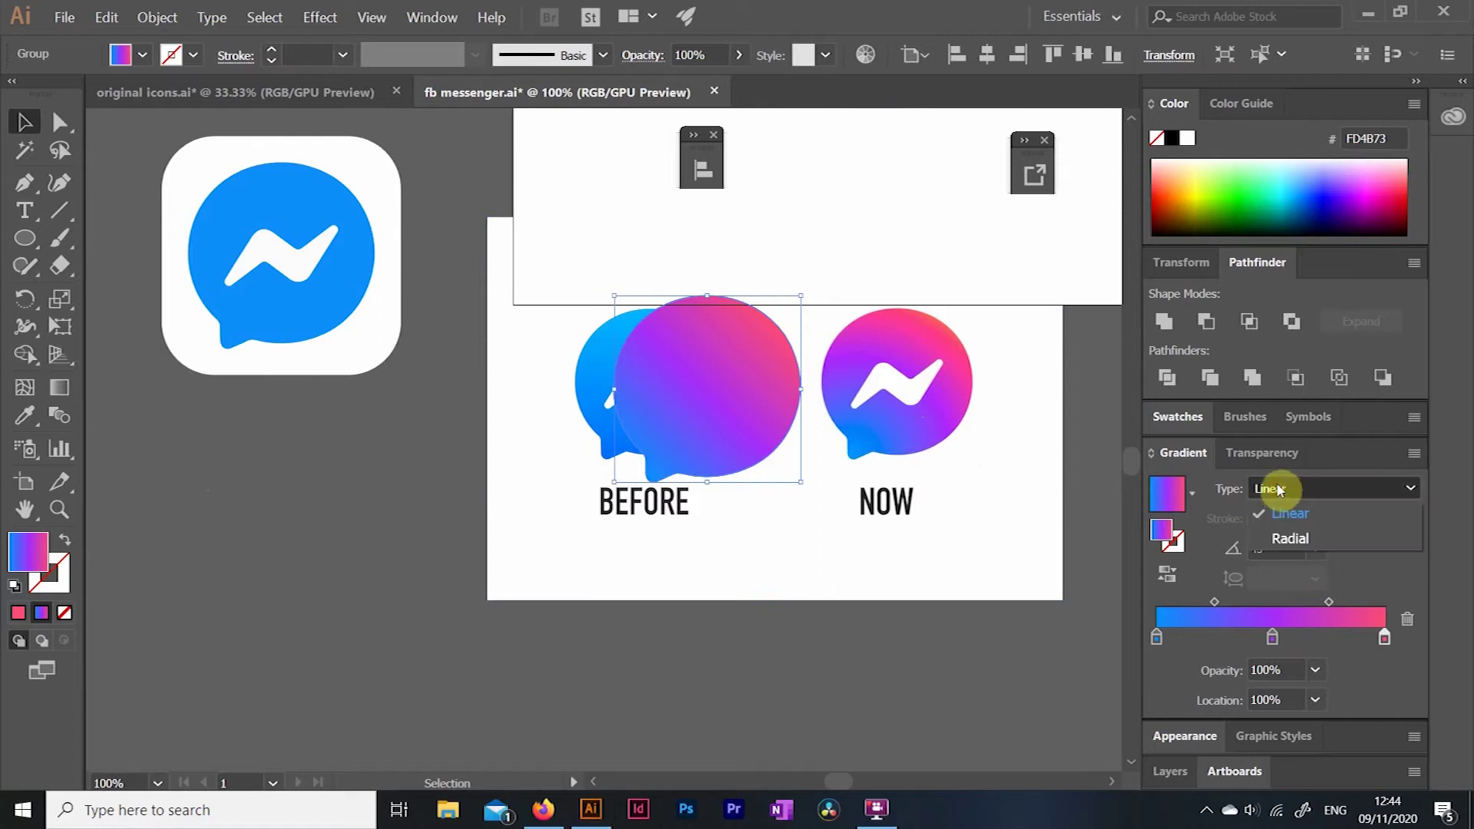
left_click(399, 470)
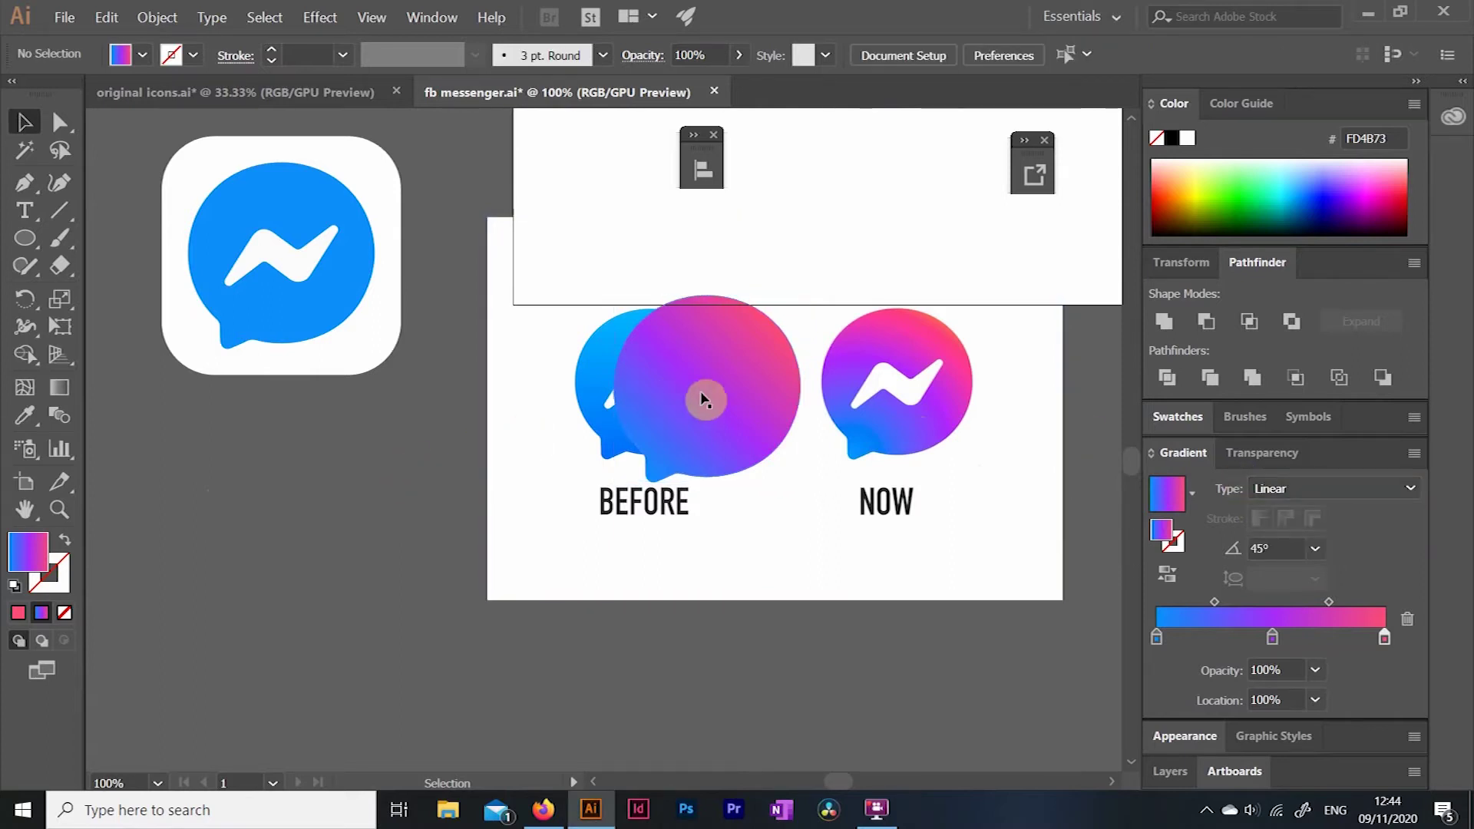
left_click_drag(694, 411, 246, 618)
left_click(361, 423)
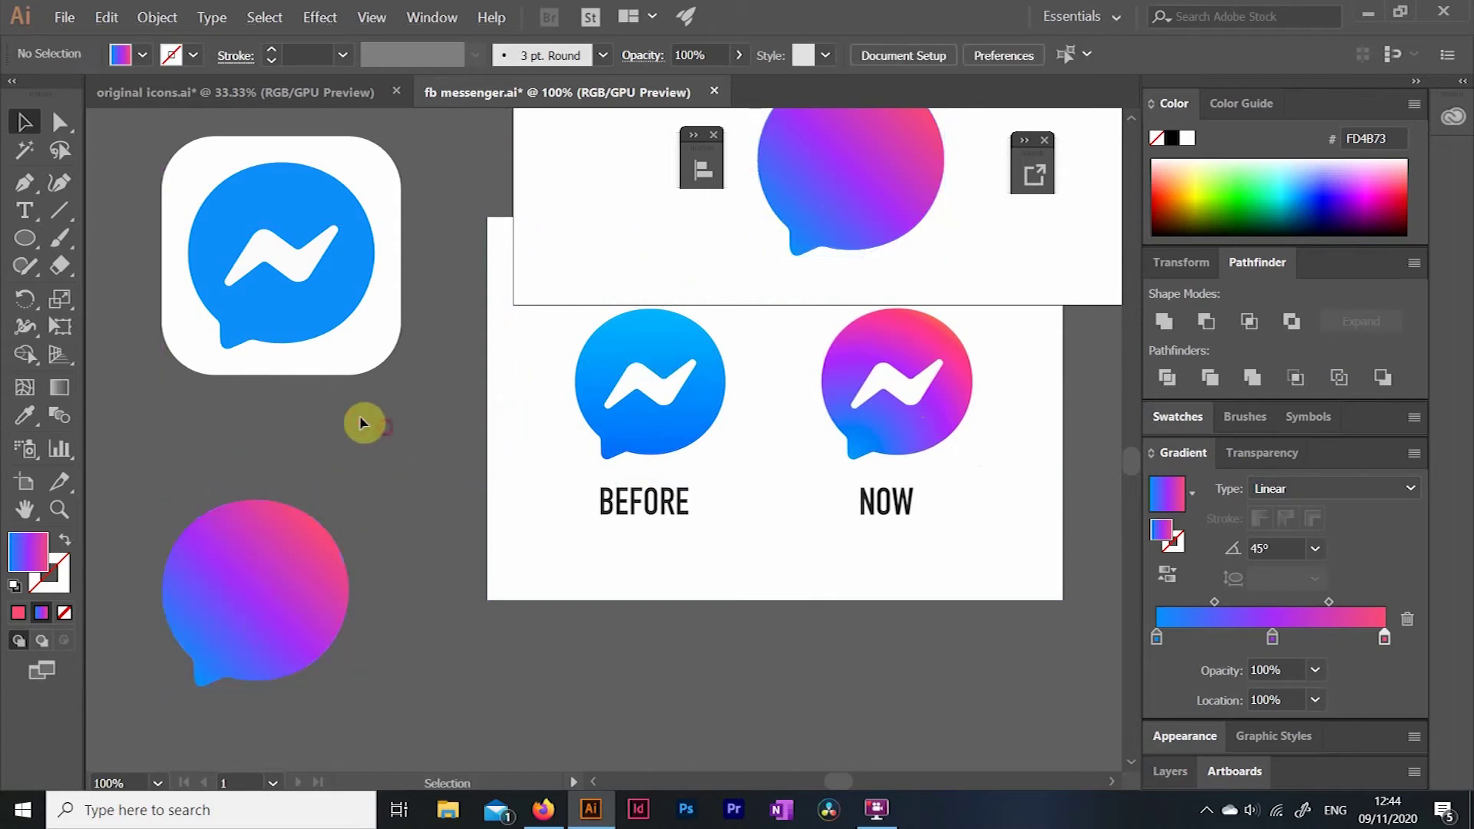
Draw a circle much larger than the bubble beside it and change its blue, purple and pink gradient to Radial.
left_click(24, 238)
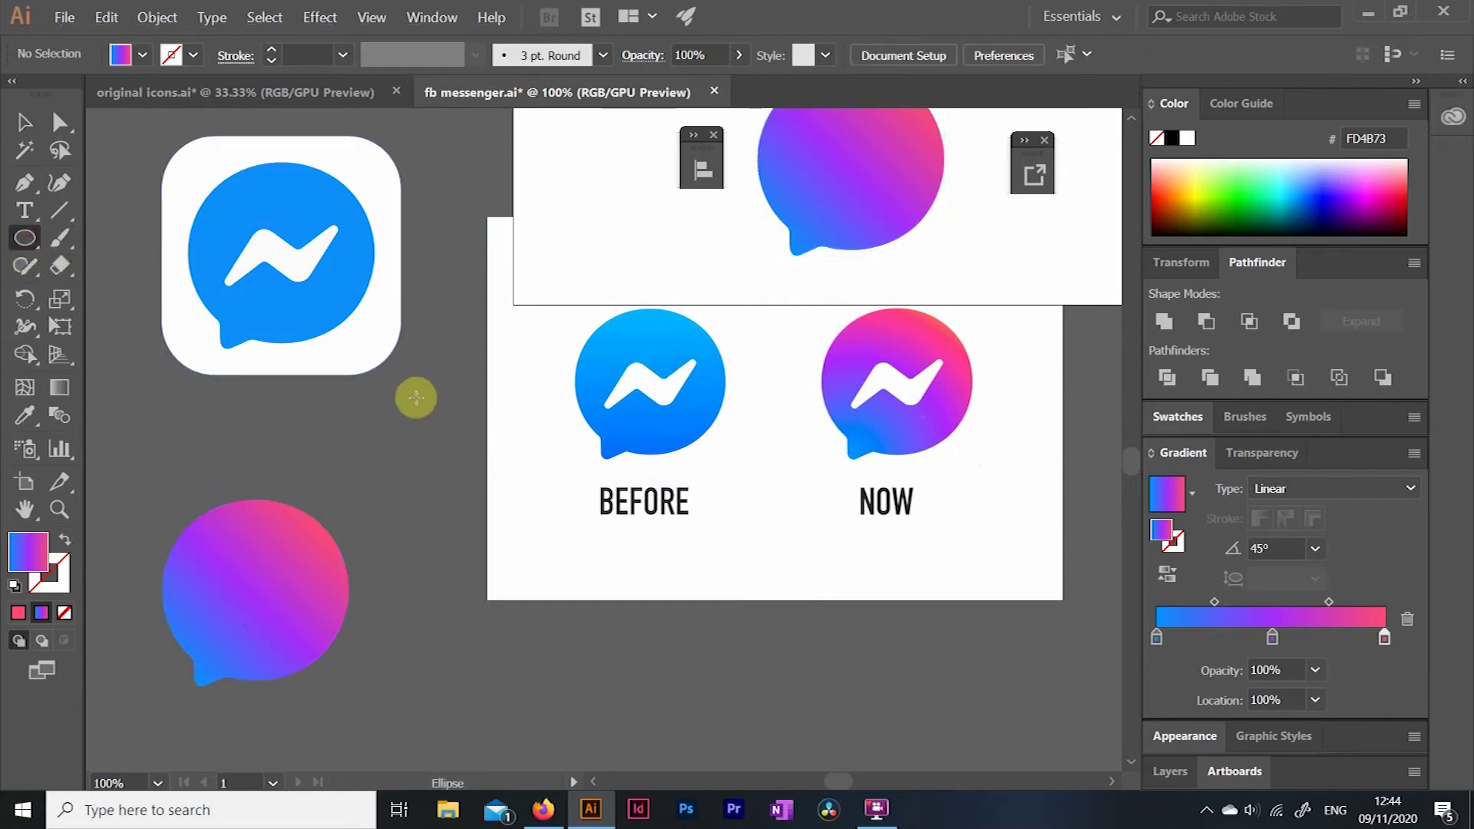
left_click_drag(403, 383, 762, 743)
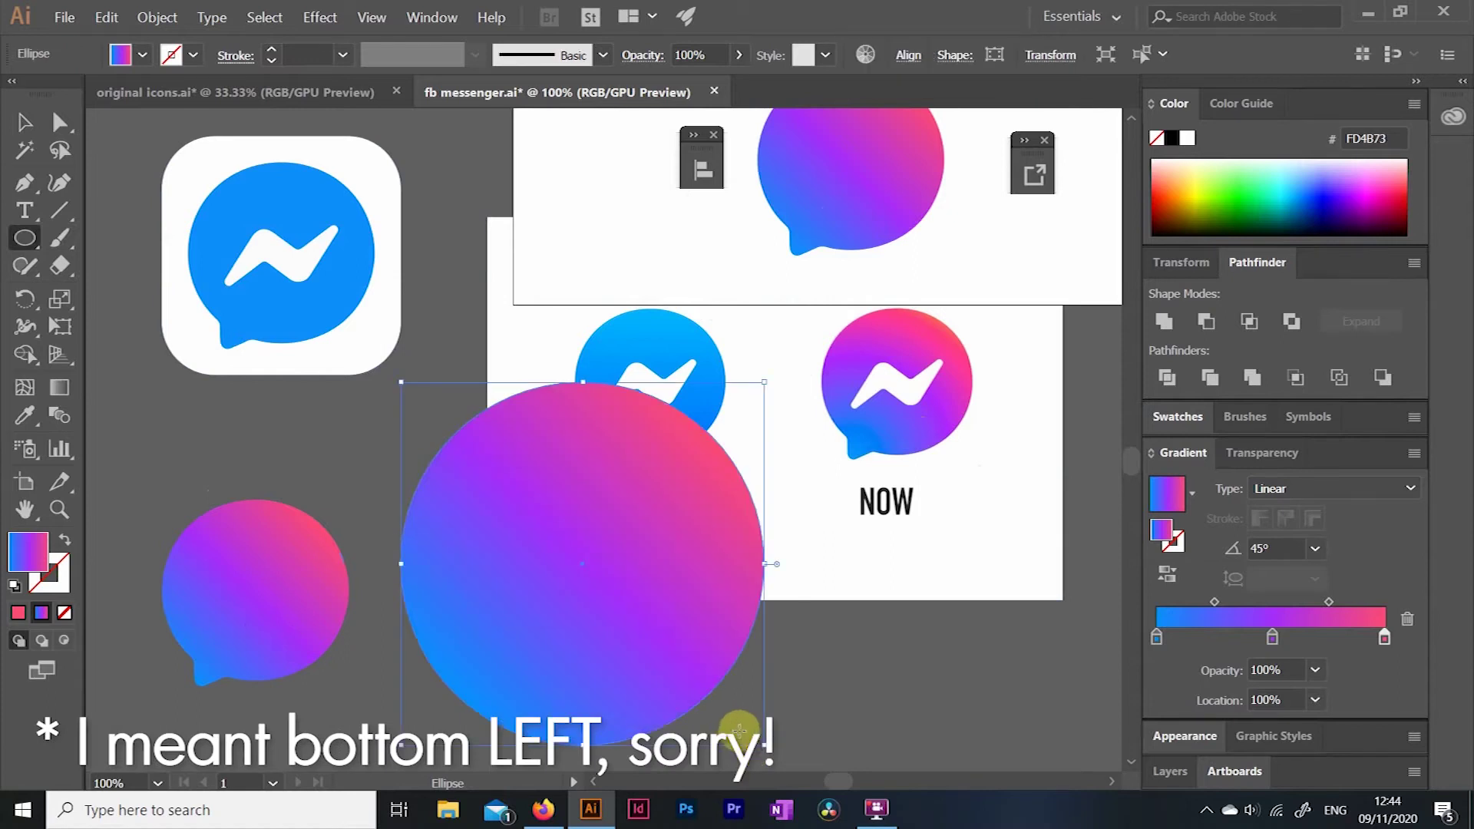
left_click(1289, 487)
left_click(1292, 539)
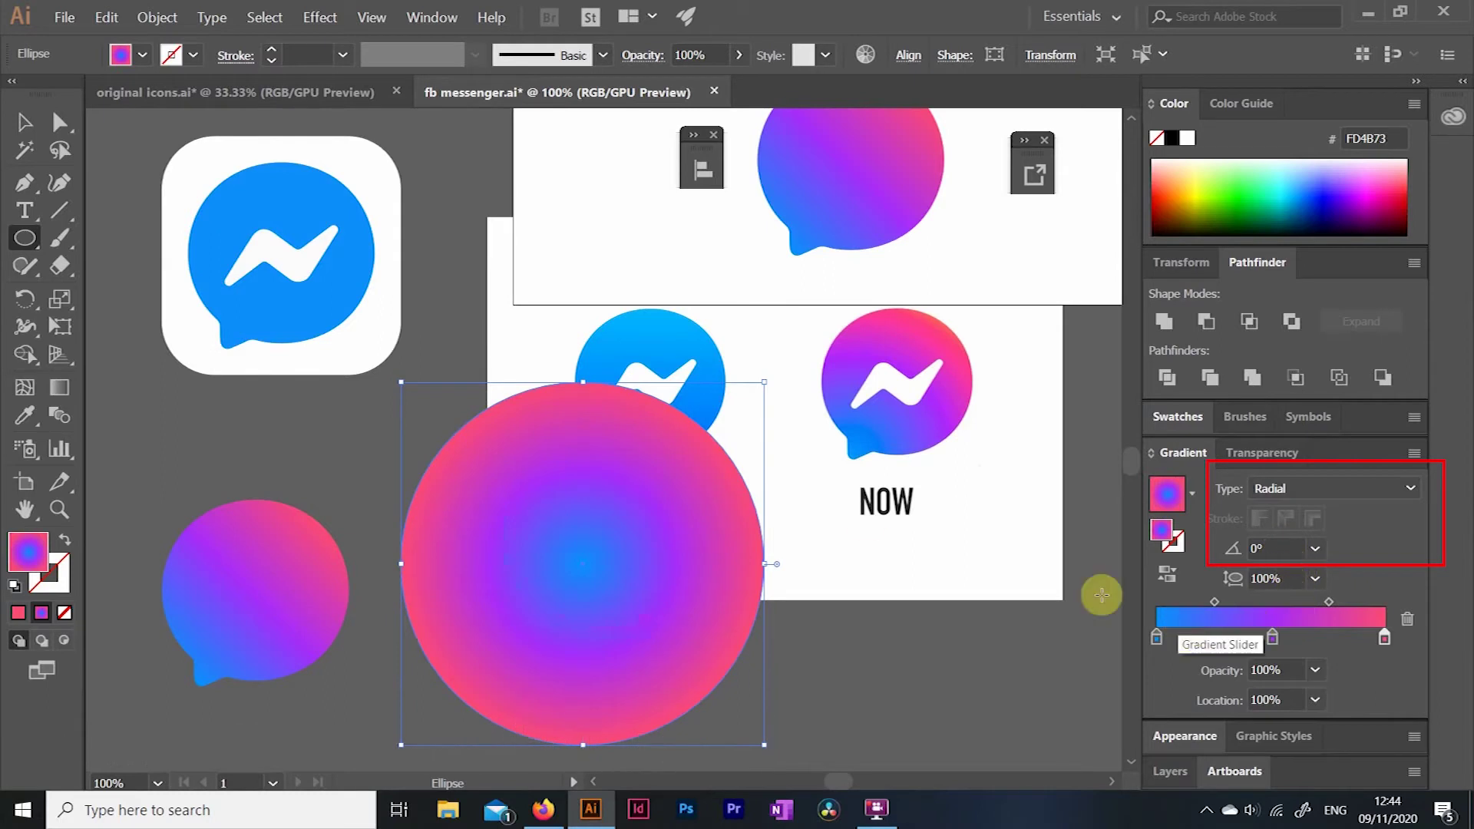
Bring the gradient bubble below the app icon to the front of the stacking order.
key("v")
left_click(280, 566)
right_click(258, 572)
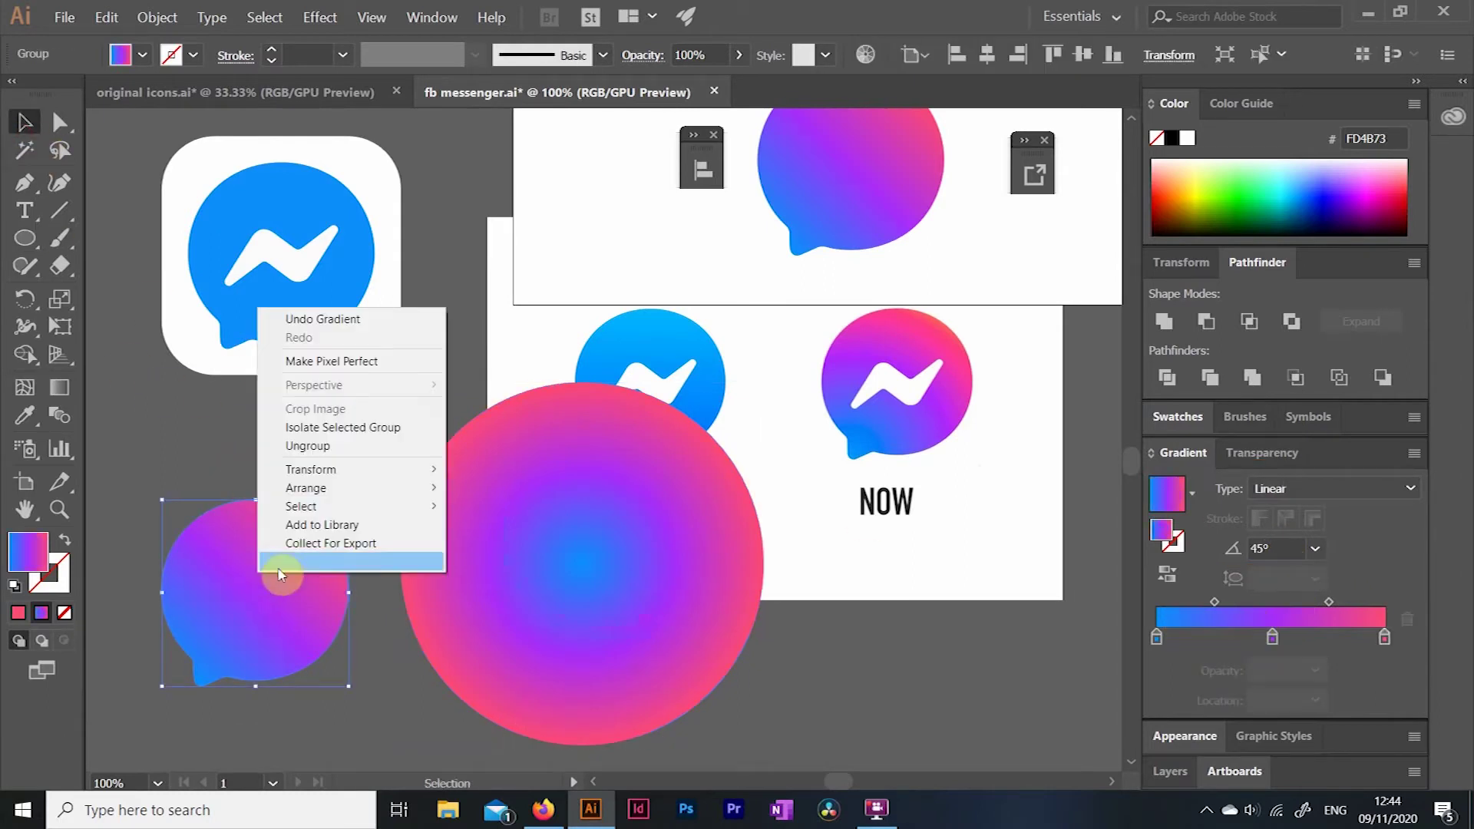
mouse_move(434, 491)
left_click(505, 490)
left_click(370, 448)
left_click(307, 538)
Remove the bubble's fill, place it over the radial gradient circle and give it a yellow 1 pt outline.
left_click(141, 54)
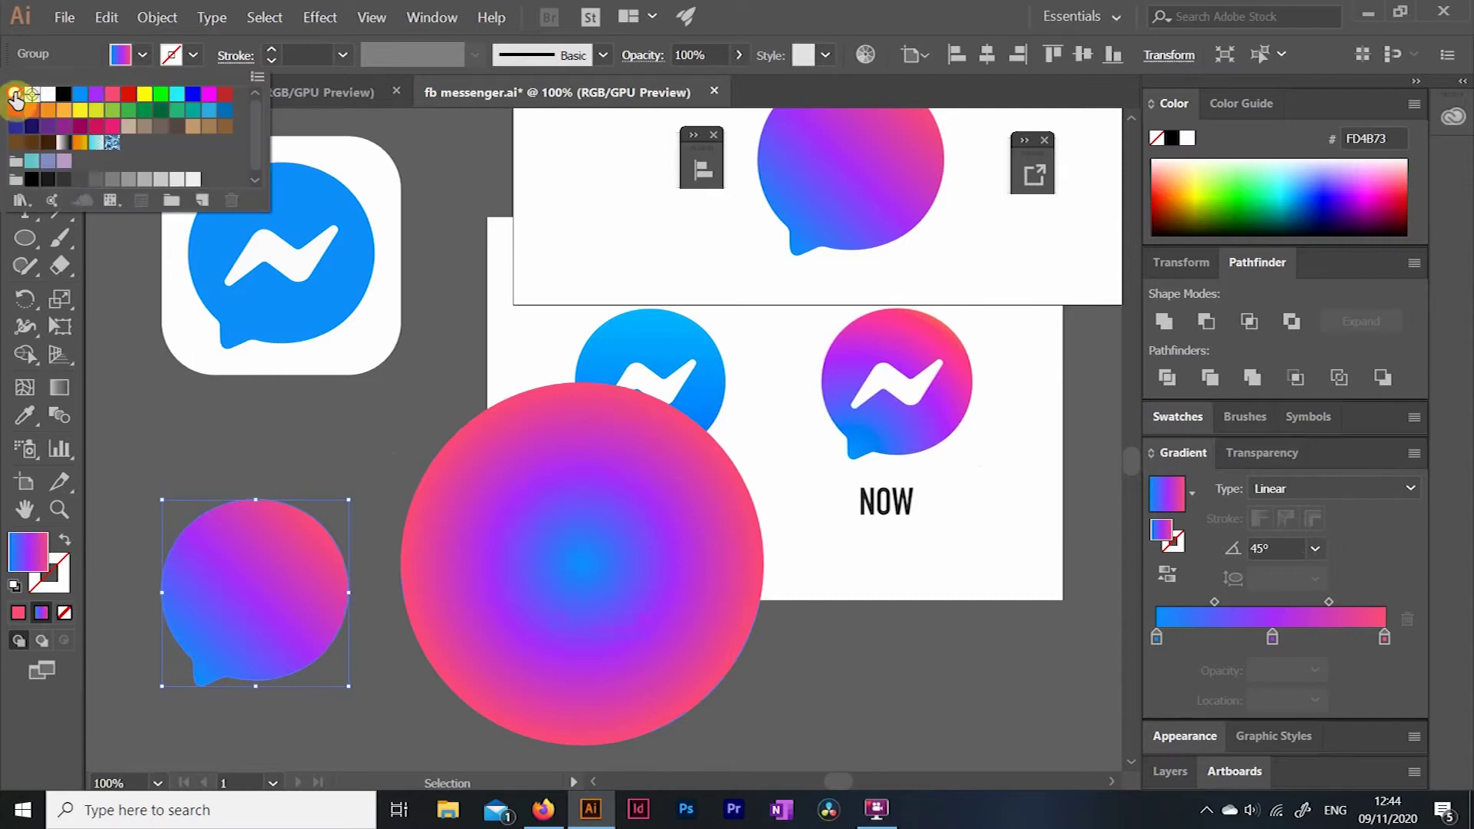
left_click(24, 99)
left_click(306, 524)
left_click(527, 515)
left_click(193, 55)
left_click(119, 99)
left_click(312, 516)
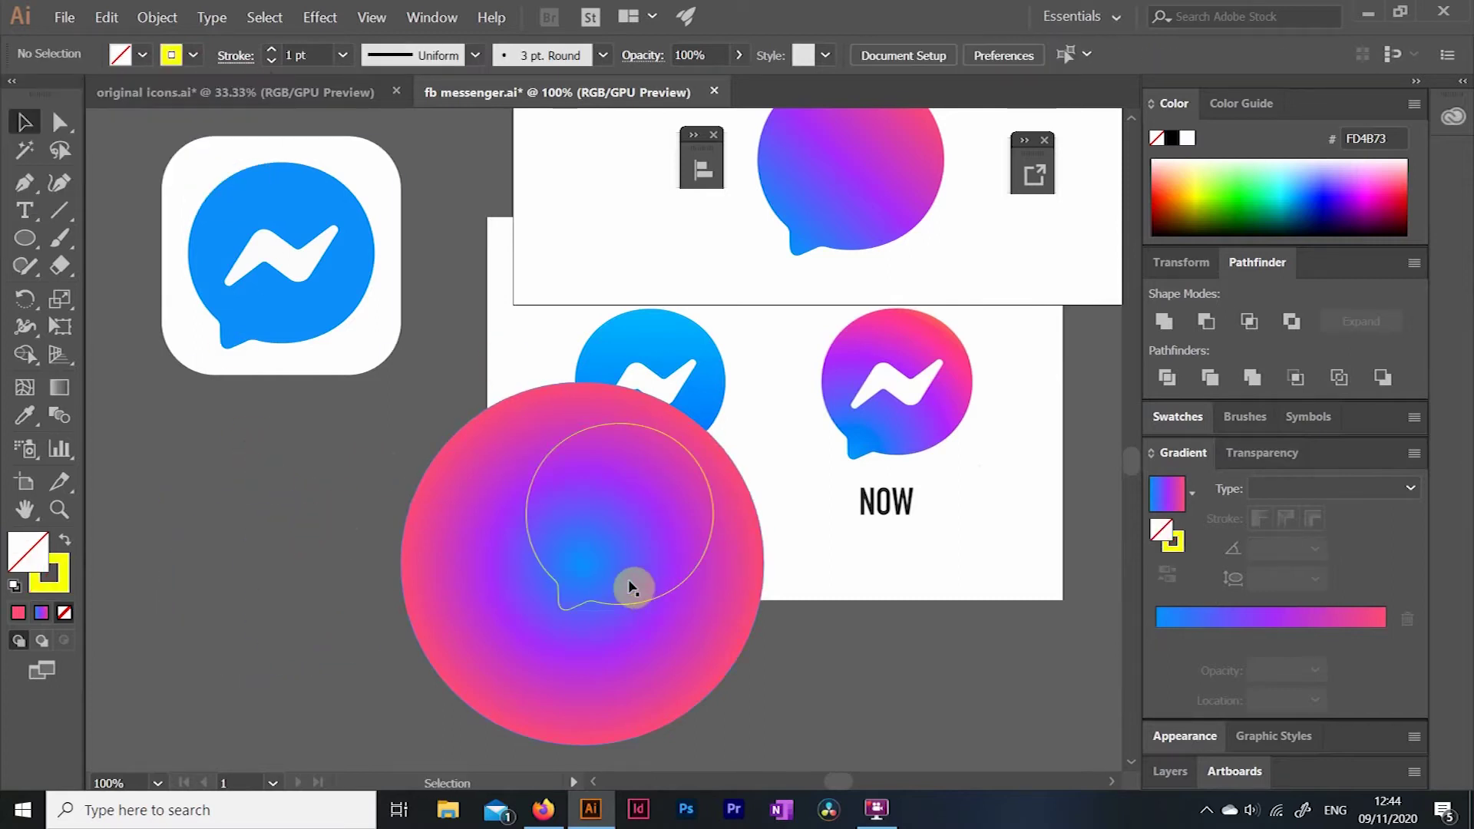
Enlarge and reposition the radial gradient circle so its blue centre sits under the outlined bubble's tail.
left_click(466, 611)
left_click_drag(398, 748, 360, 784)
left_click_drag(487, 690, 493, 698)
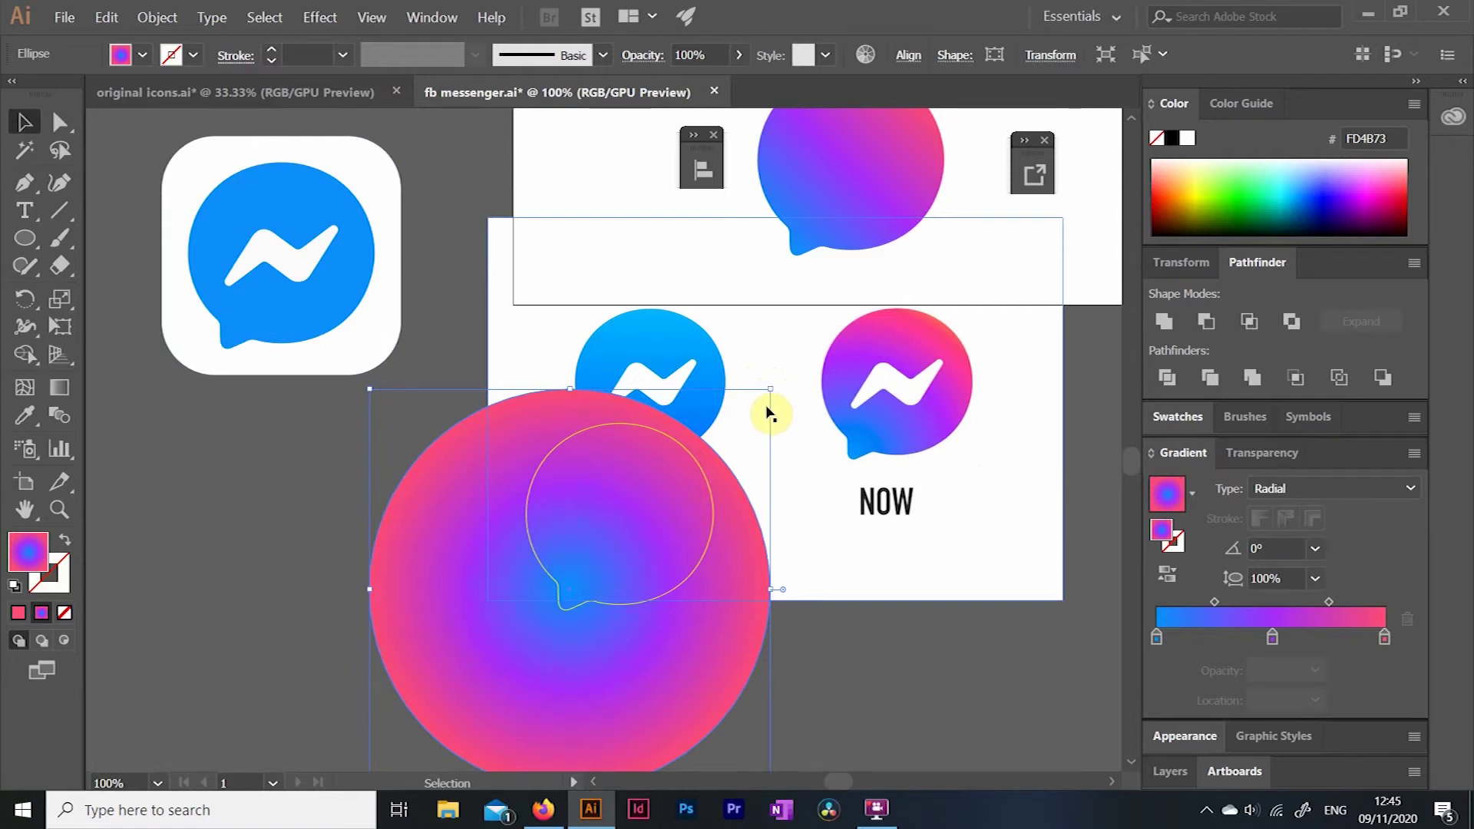
left_click_drag(770, 388, 769, 397)
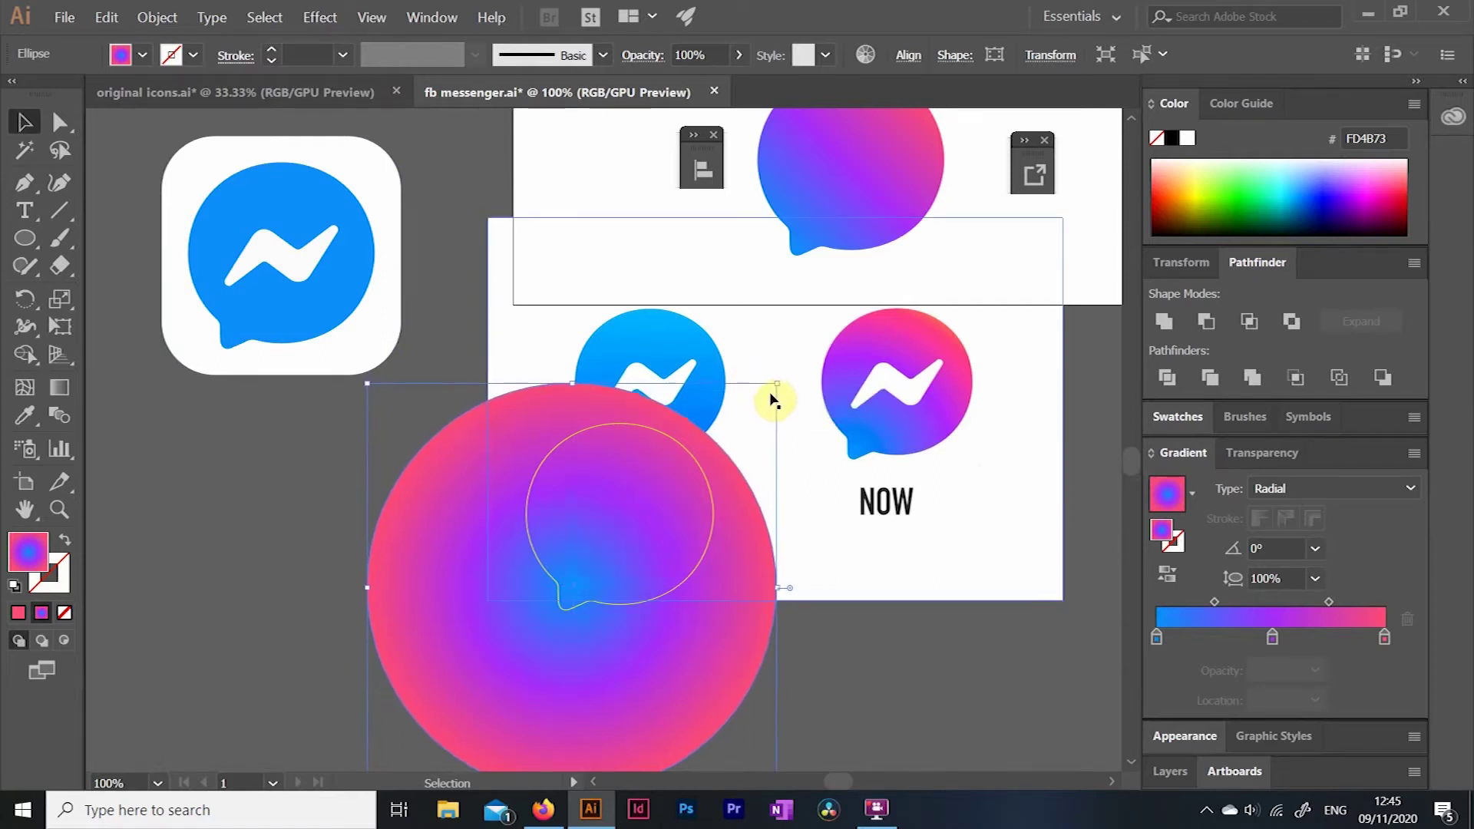
left_click_drag(364, 384, 351, 388)
Remove the yellow outline from the bubble lying over the radial gradient circle.
left_click(547, 576)
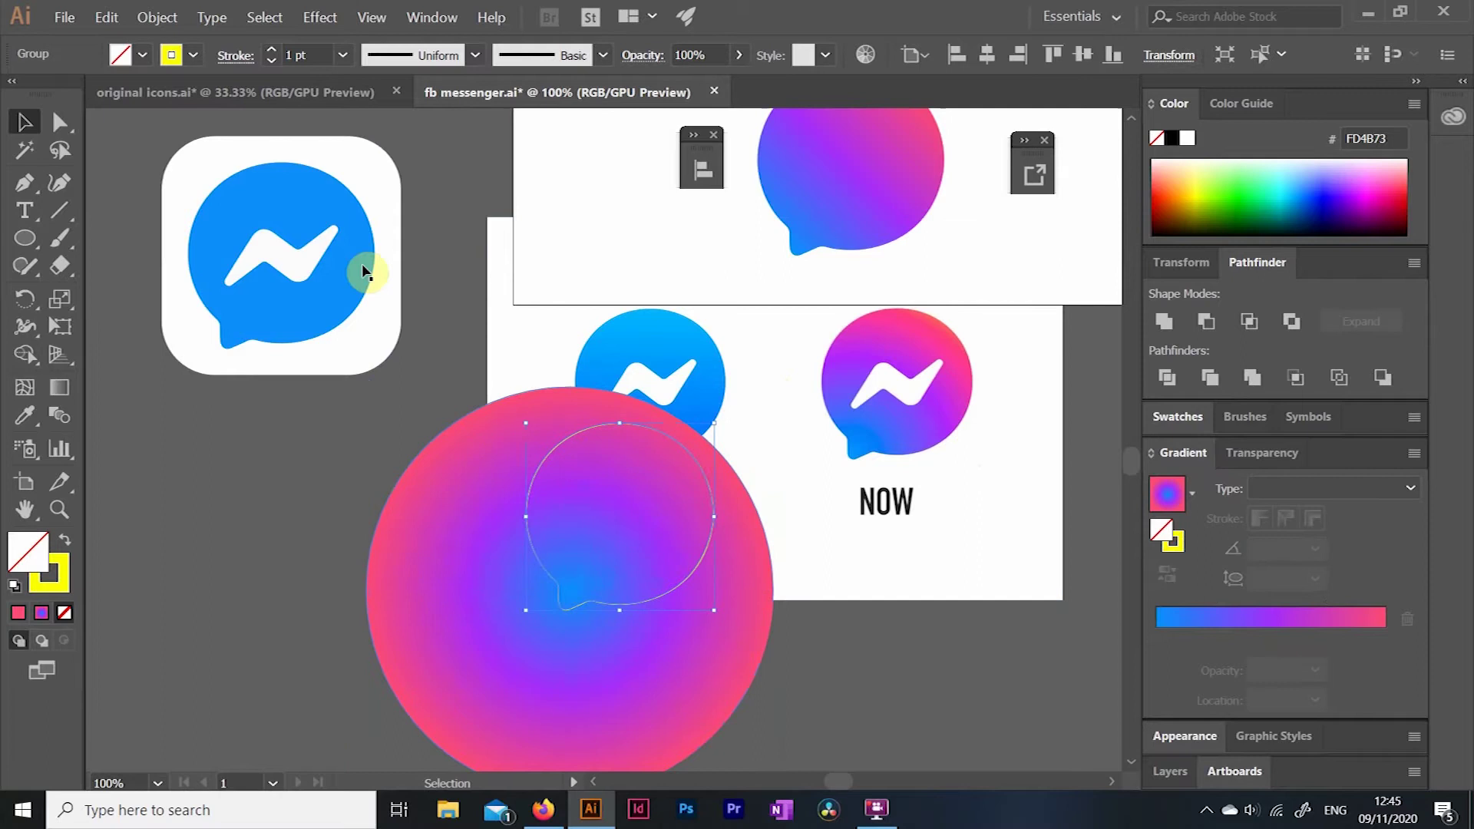
left_click(142, 55)
left_click(17, 101)
left_click(459, 543)
left_click(661, 527, "shift")
left_click(654, 504)
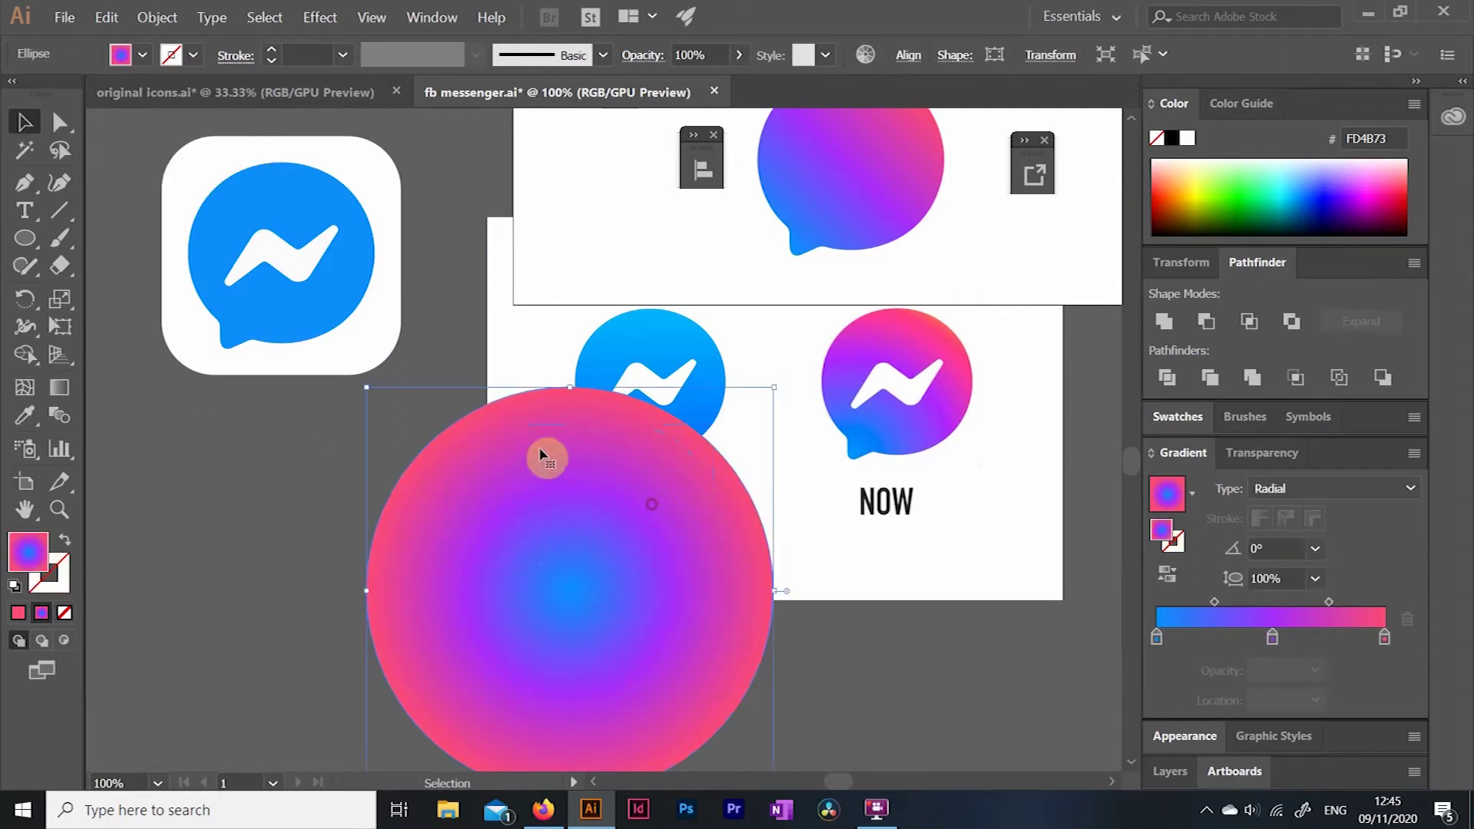
Lock the reference image and clip the radial gradient circle to the bubble shape with a clipping mask.
left_click(533, 362)
key("ctrl+2")
left_click_drag(440, 390, 732, 589)
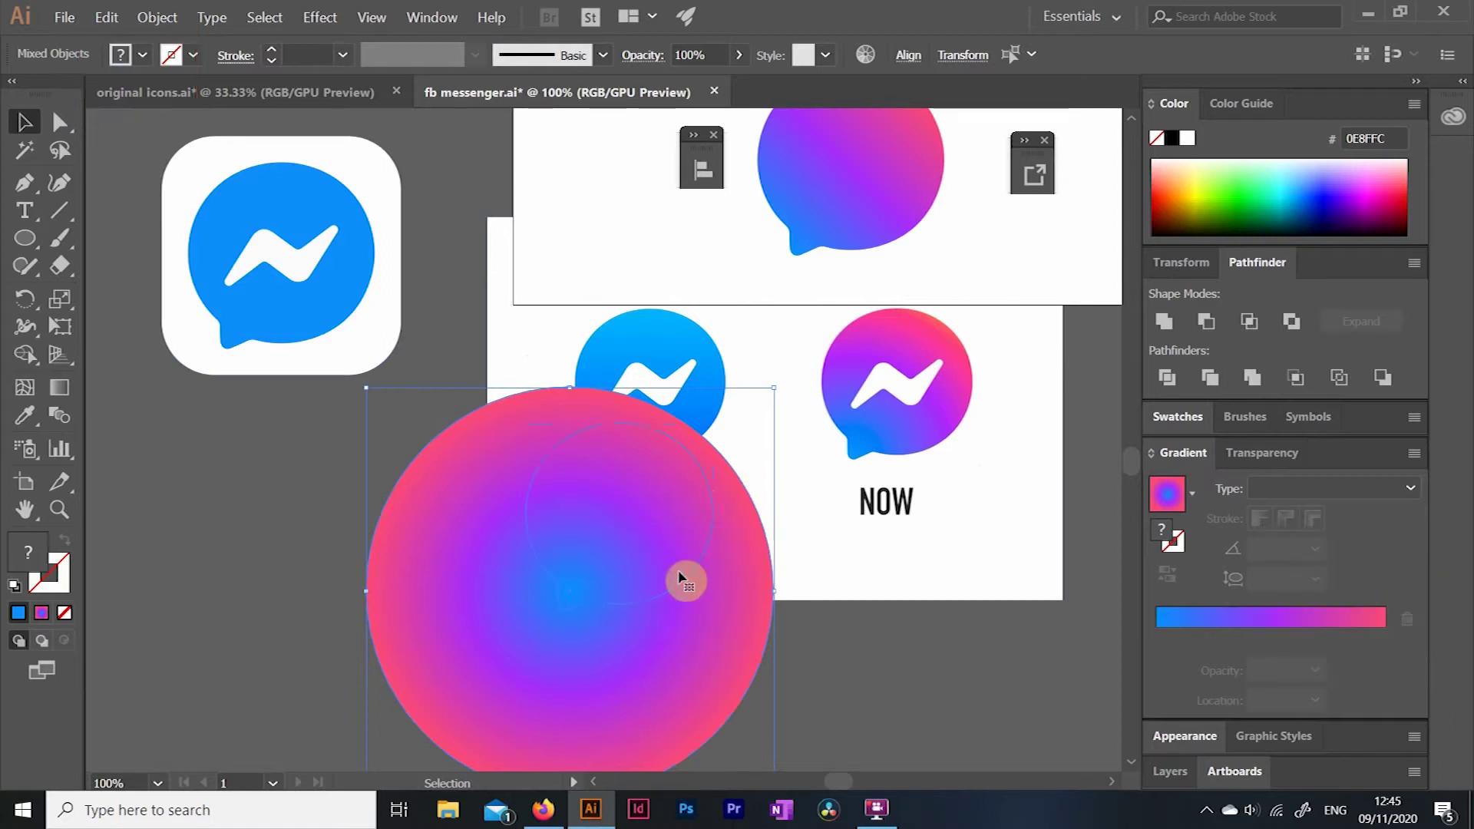
left_click(156, 19)
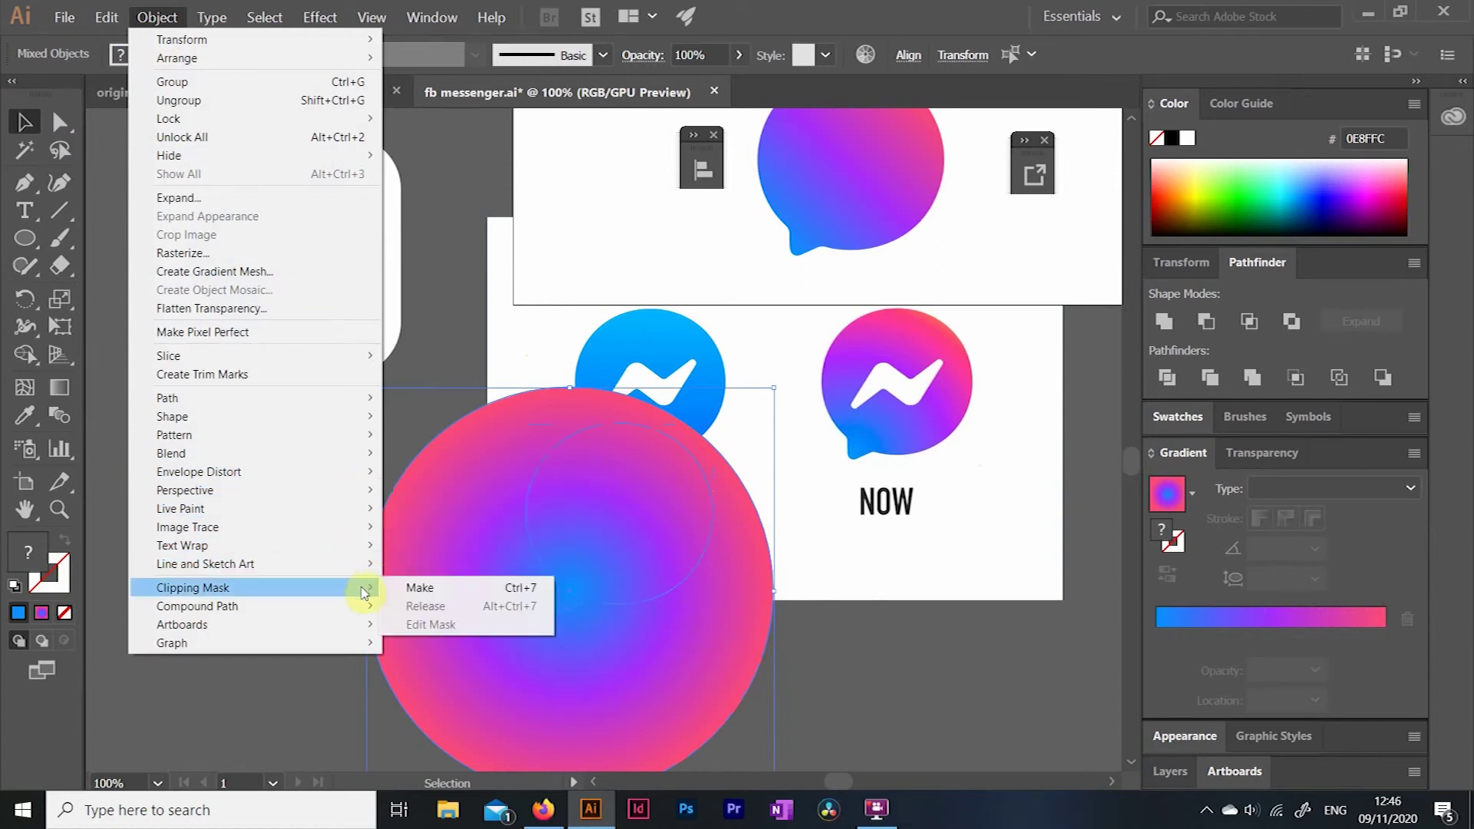
left_click(400, 587)
left_click(336, 497)
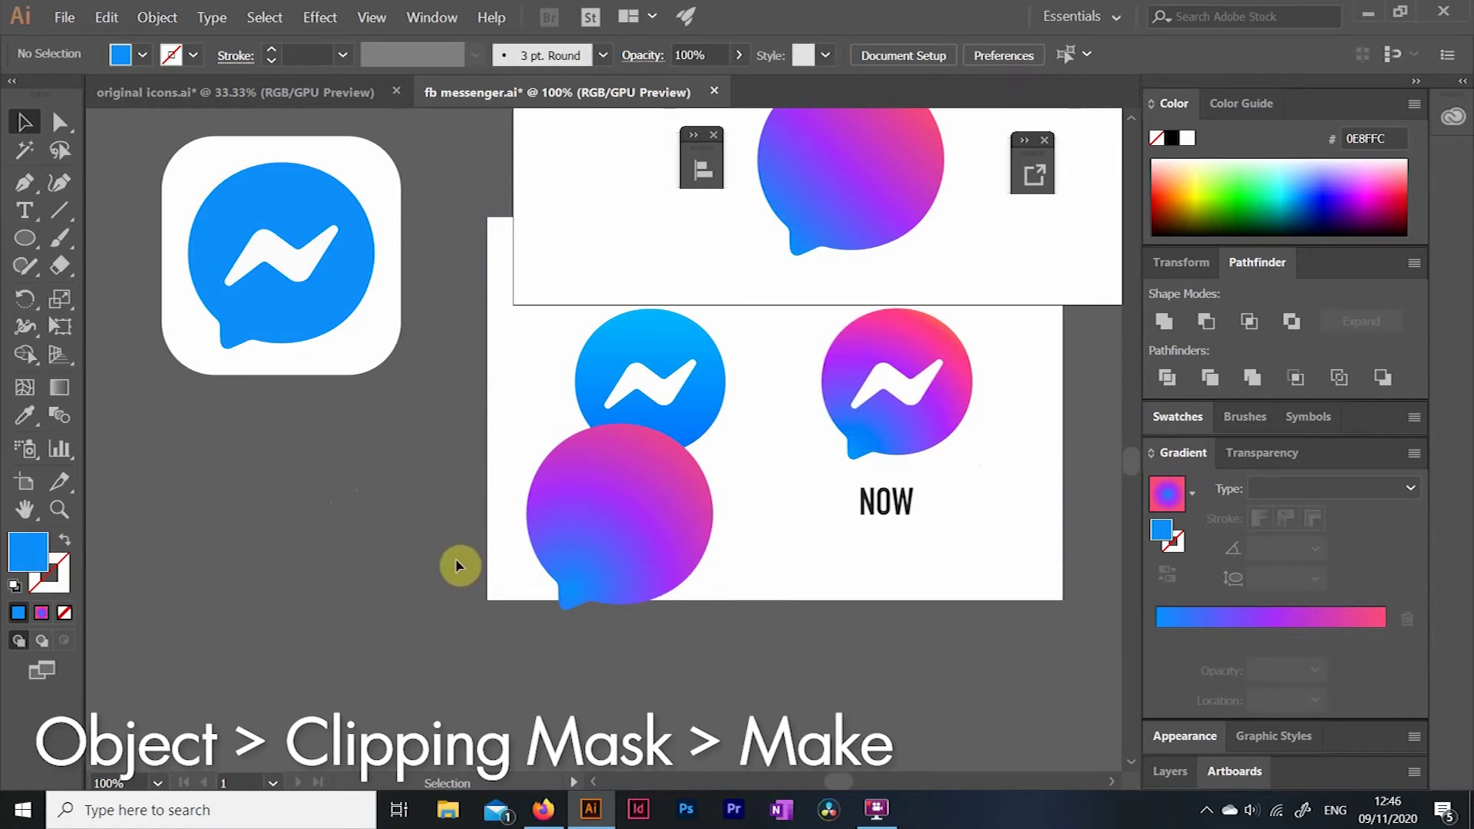
Move the clipped bubble off the BEFORE icon, then reposition and slightly shrink its gradient circle in isolation mode.
left_click_drag(605, 533, 722, 590)
left_click(376, 553)
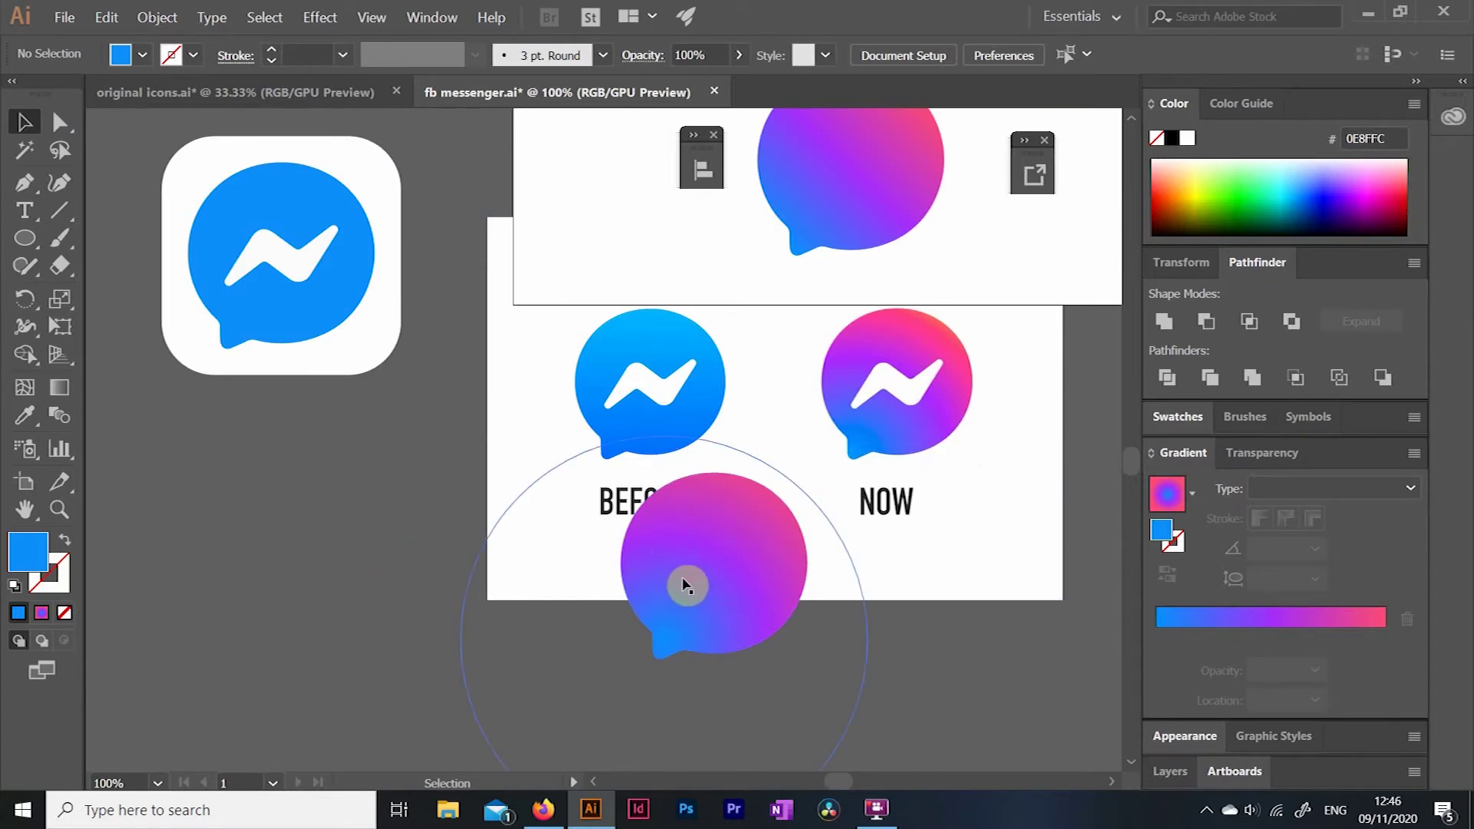
left_click(682, 602)
double_click(682, 602)
left_click(684, 603)
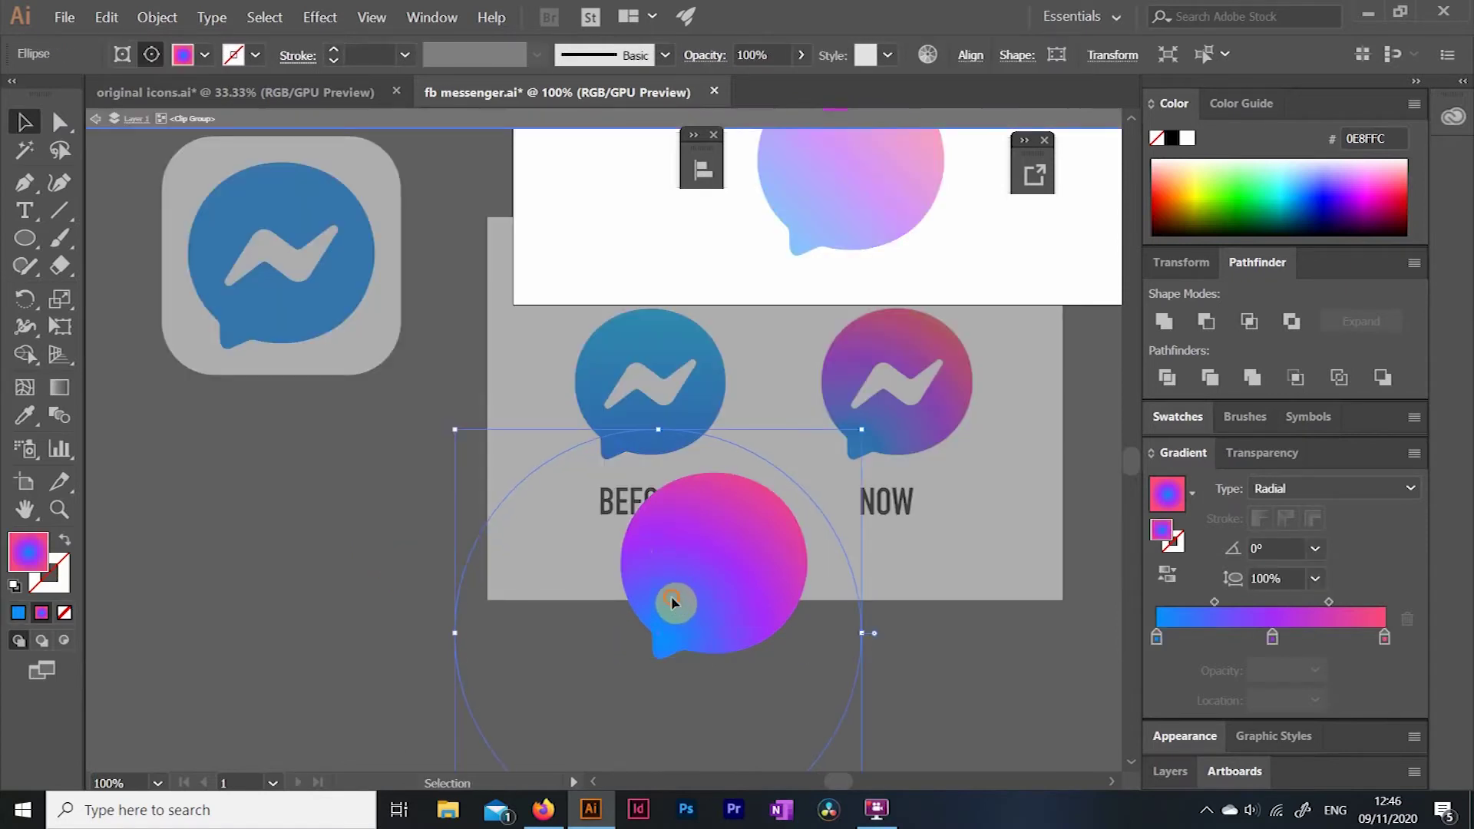
mouse_move(683, 602)
left_mouse_down()
mouse_move(701, 602)
mouse_move(682, 609)
left_mouse_up()
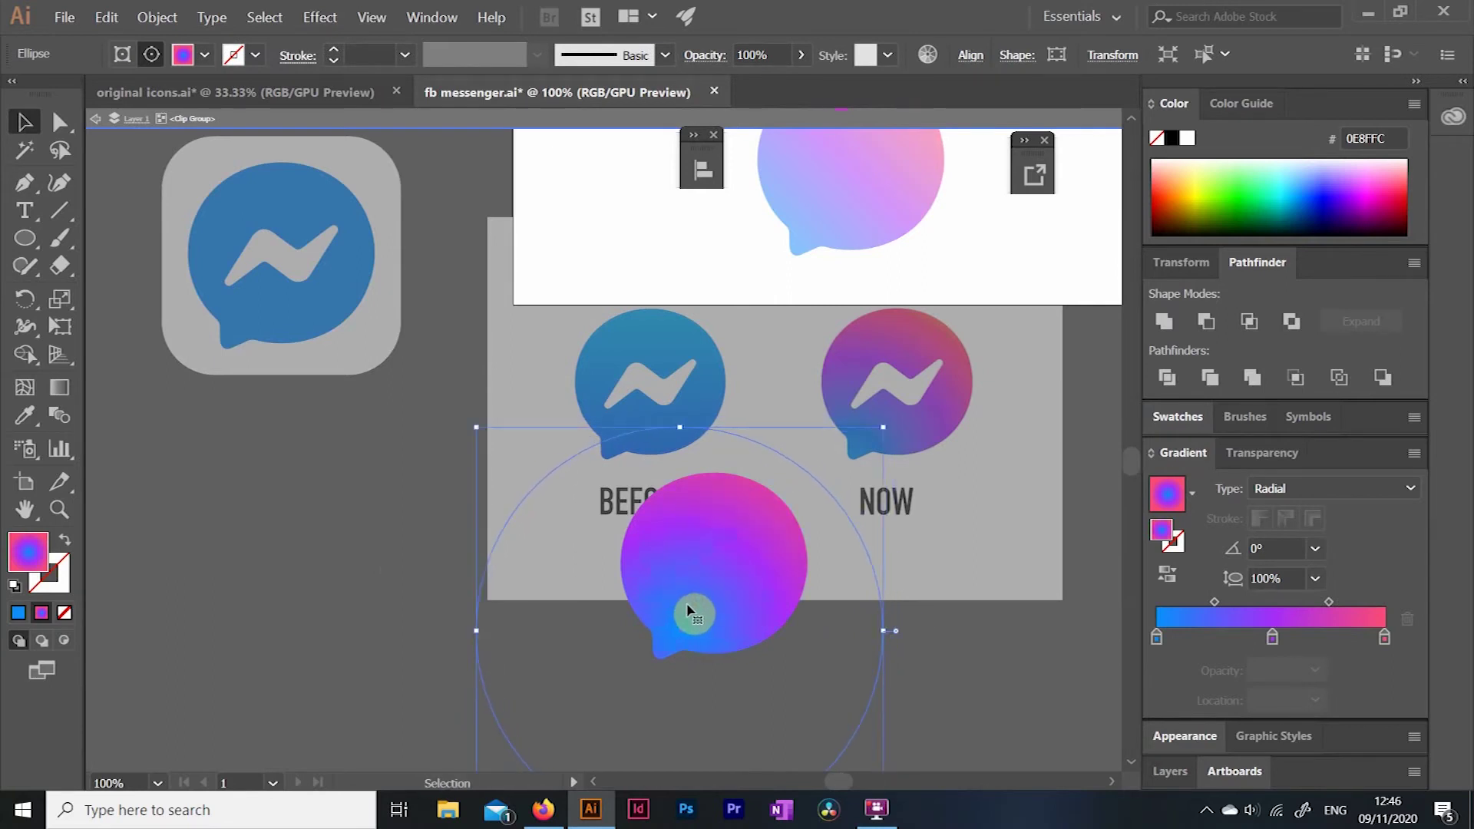
left_click_drag(476, 427, 489, 443)
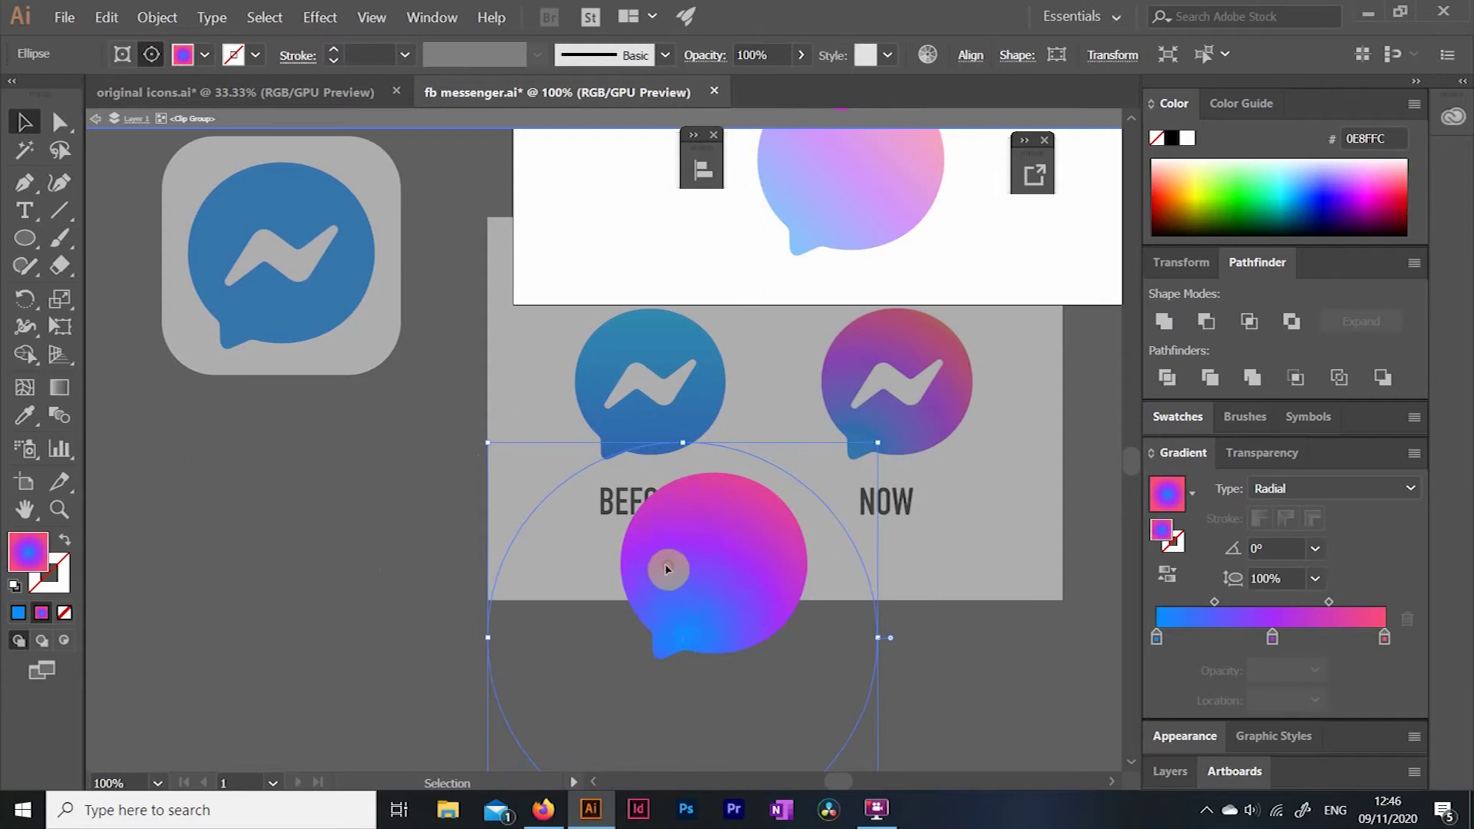
Move the clipped bubble beside the NOW icon and shift its circle's purple stop slightly towards pink, with both gradient midpoints nearer the purple.
double_click(379, 500)
left_click_drag(693, 590, 665, 496)
double_click(655, 545)
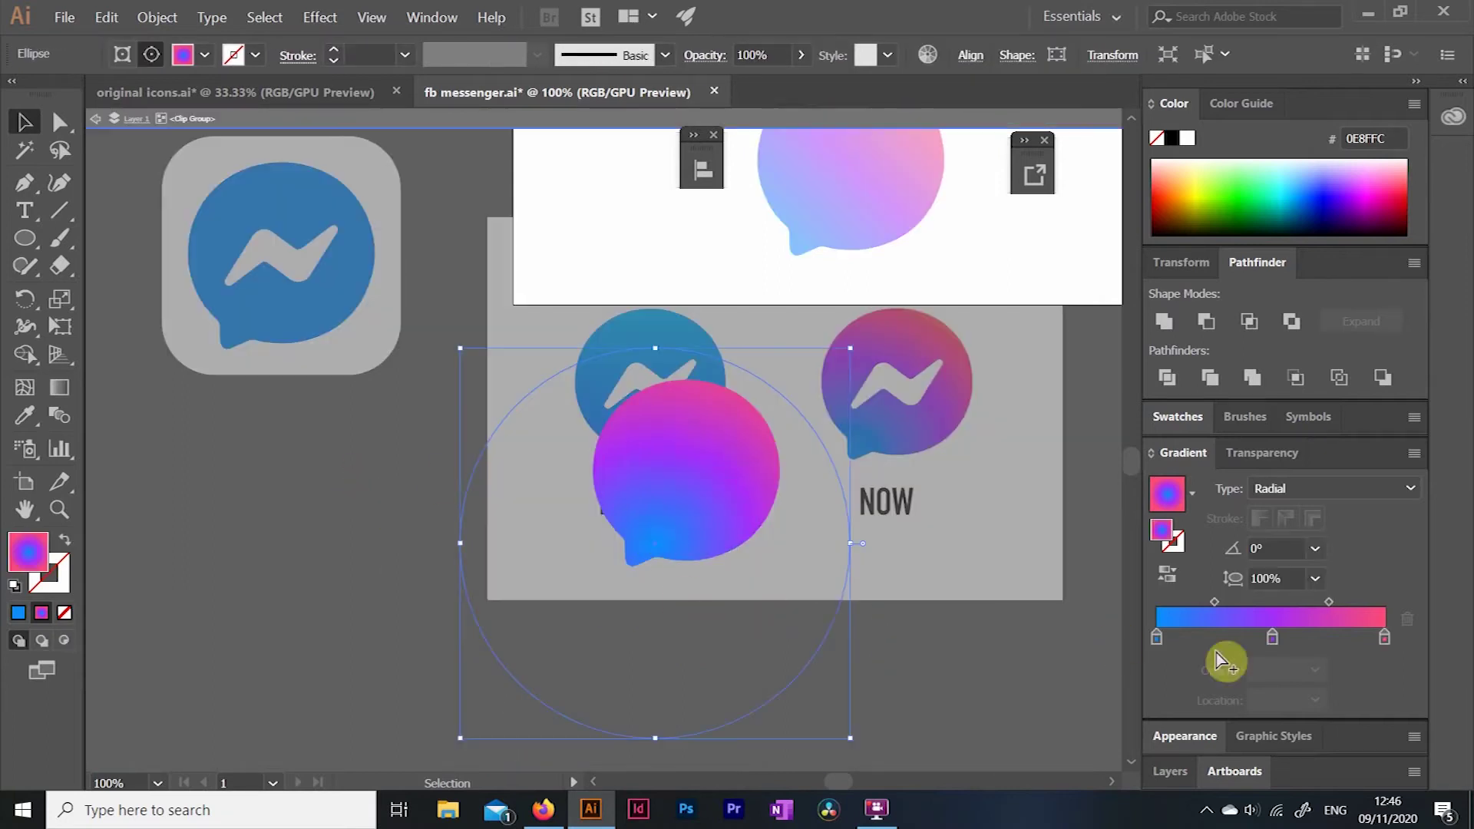
left_click_drag(1275, 638, 1282, 638)
left_click_drag(1215, 602, 1277, 638)
left_click(351, 427)
left_click(602, 508)
left_click(544, 552)
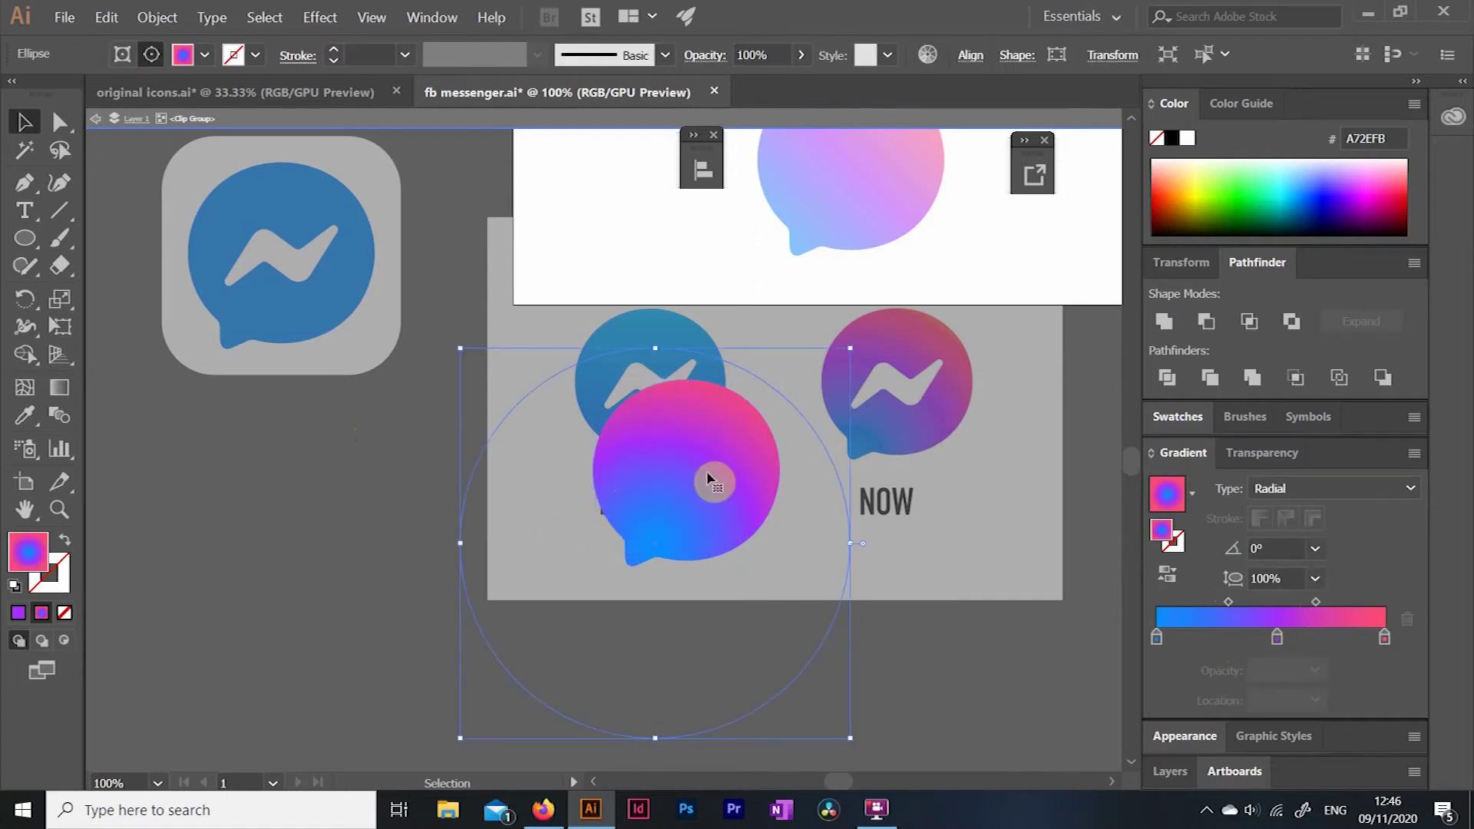
Shift the gradient circle slightly left inside the clipped bubble, set the purple-to-pink midpoint to 40.54% and leave isolation mode.
left_click_drag(711, 477, 702, 477)
left_click_drag(793, 584, 796, 586)
left_click(1318, 604)
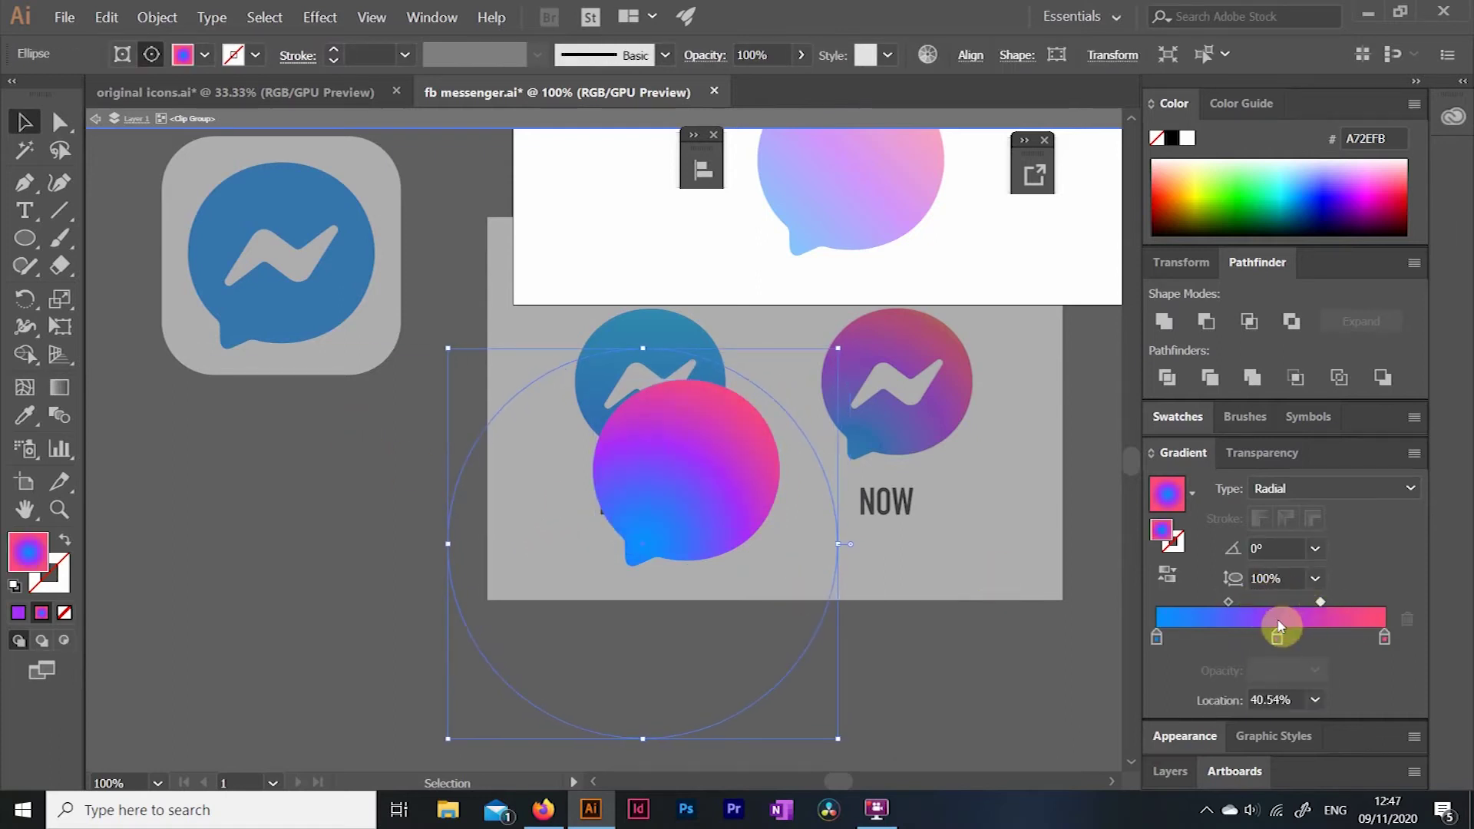
double_click(330, 496)
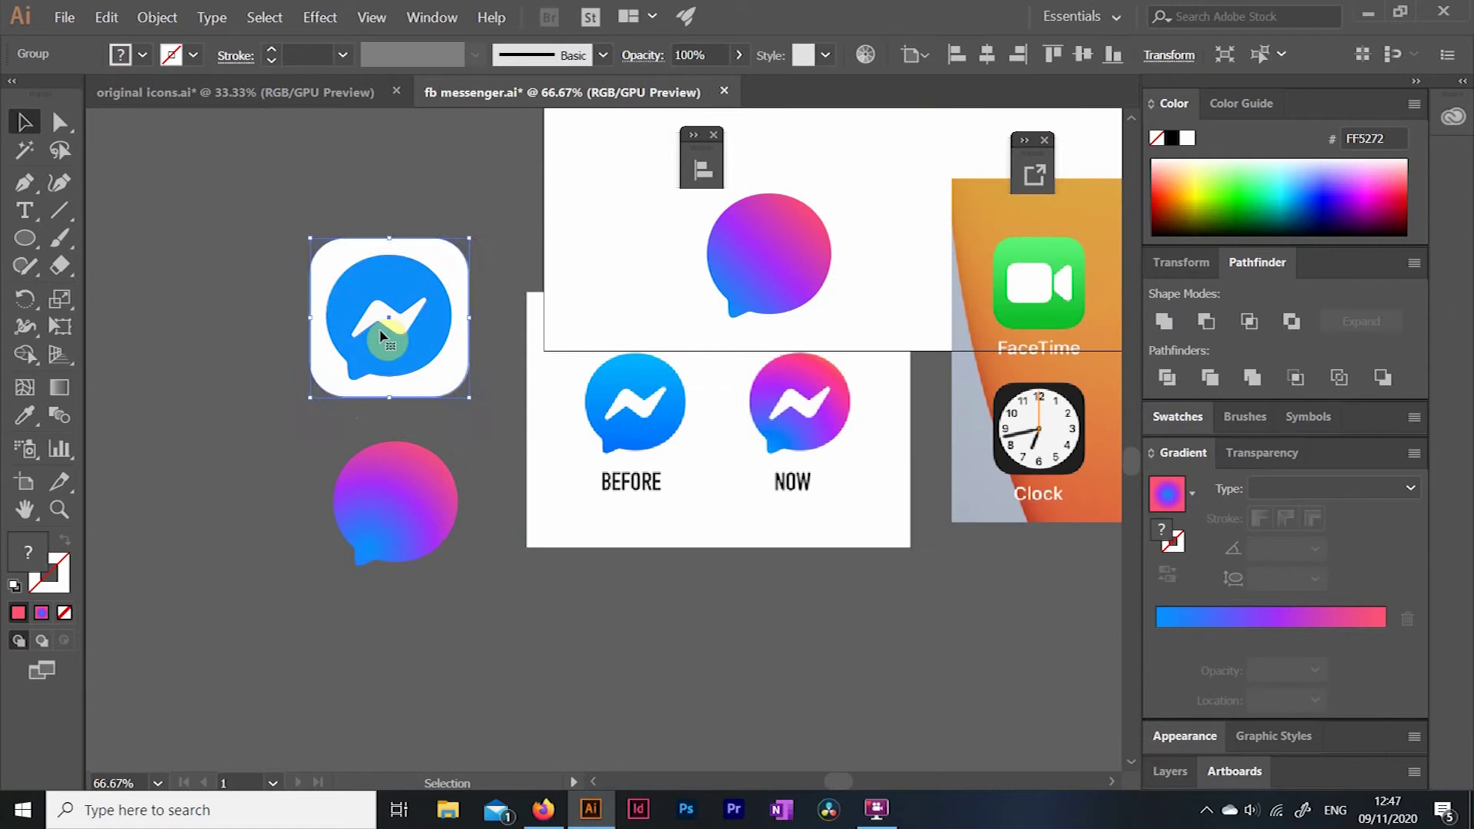
Duplicate the blue icon and line up both copies side by side below the BEFORE and NOW reference, keeping the gradient bubble clear.
left_click_drag(381, 336, 552, 684, "alt")
left_click(453, 583)
left_click_drag(382, 523, 283, 647)
left_click_drag(567, 695, 837, 695)
left_click_drag(392, 323, 615, 675)
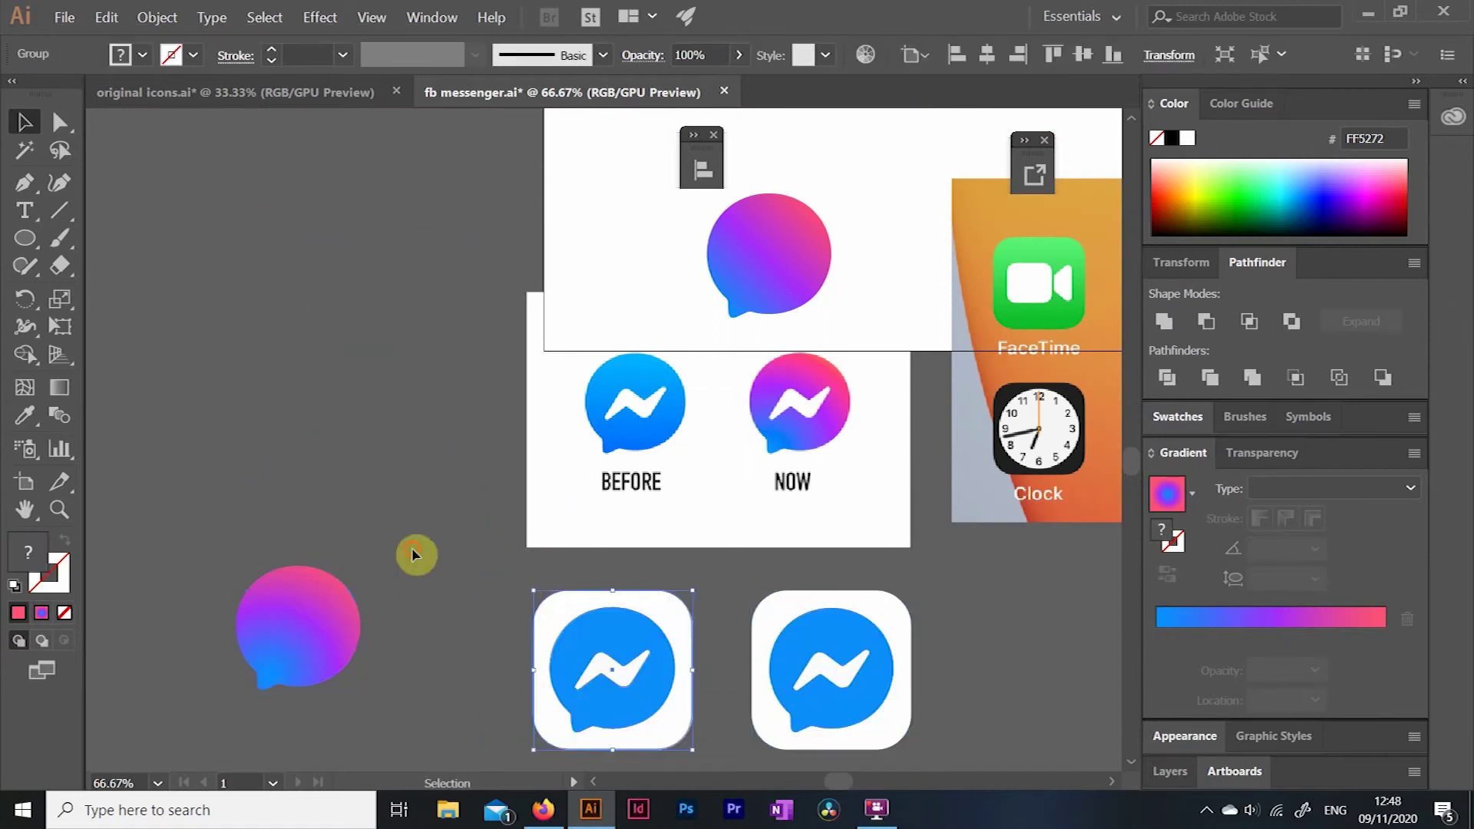
Ungroup the second blue icon and delete its blue bubble with the bolt, leaving the white tile.
left_click(855, 651)
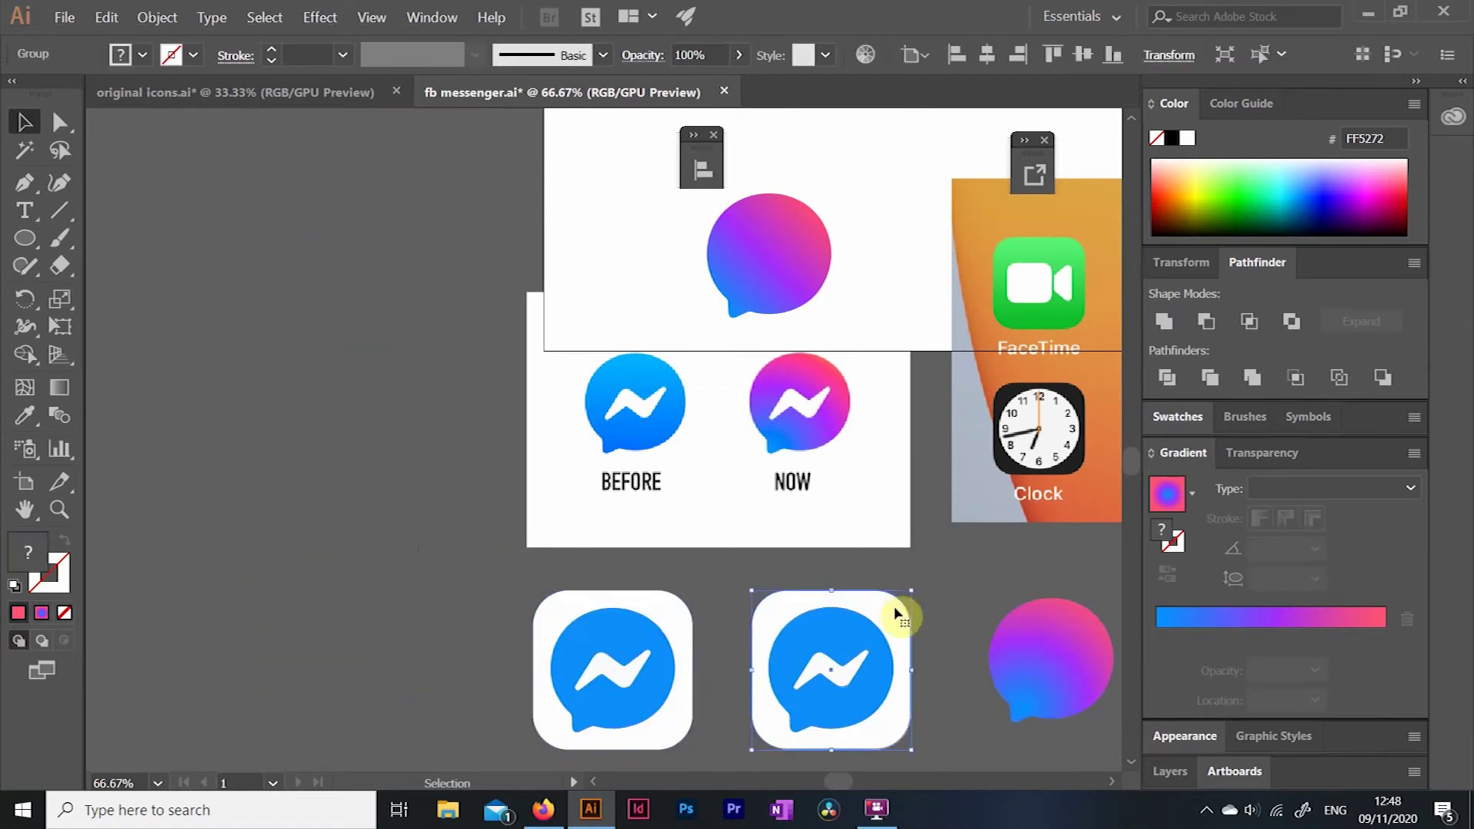
right_click(894, 614)
left_click(944, 468)
left_click(883, 567)
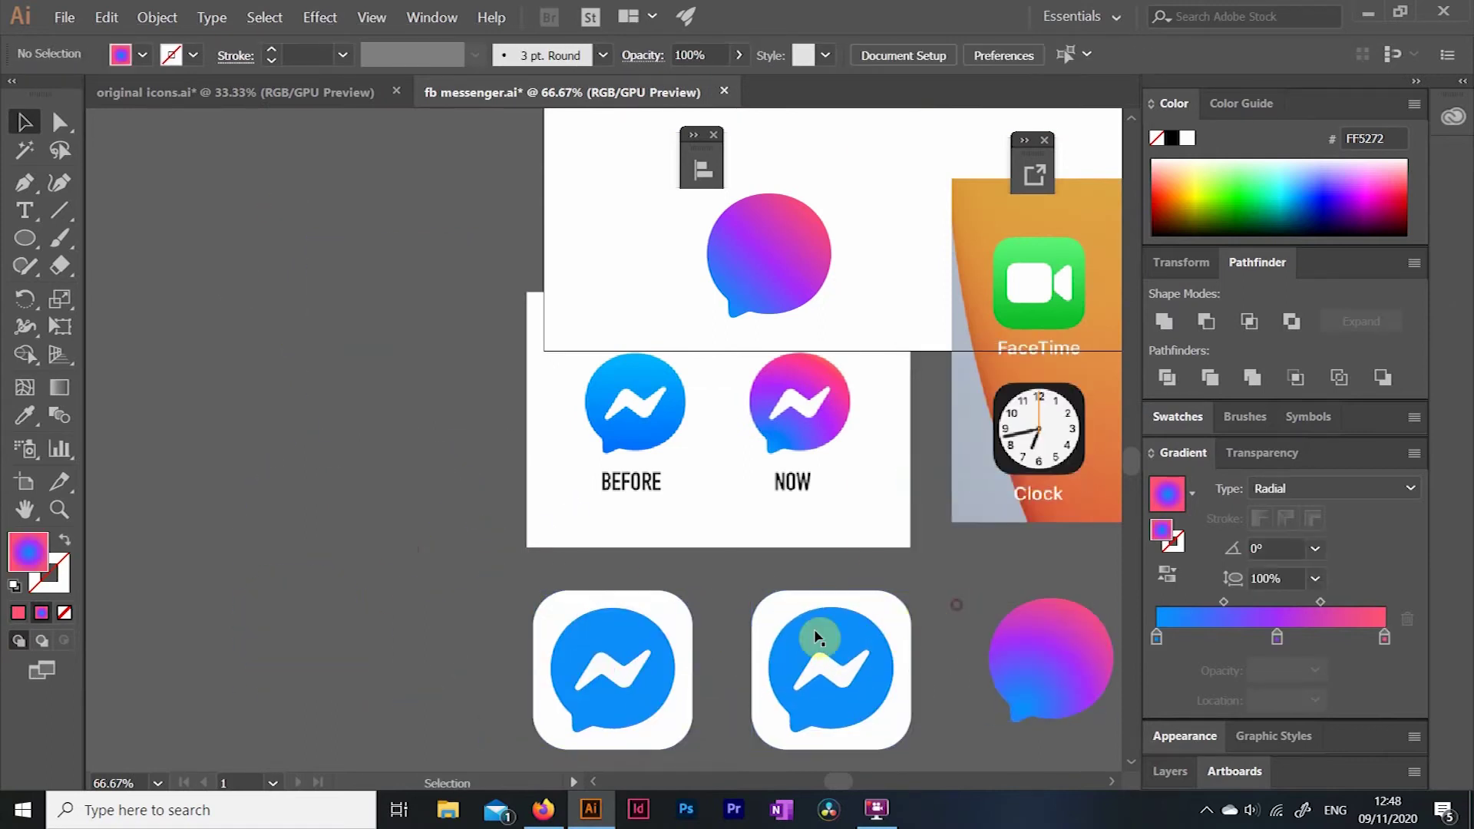
left_click(817, 635)
key("Delete")
Move the clipped gradient bubble onto the empty white tile and bring the tile closer to the blue icon.
left_click_drag(1040, 651, 820, 659)
key("ctrl+[")
key("ctrl+z")
key("ctrl+z")
key("ctrl+z")
key("ctrl+z")
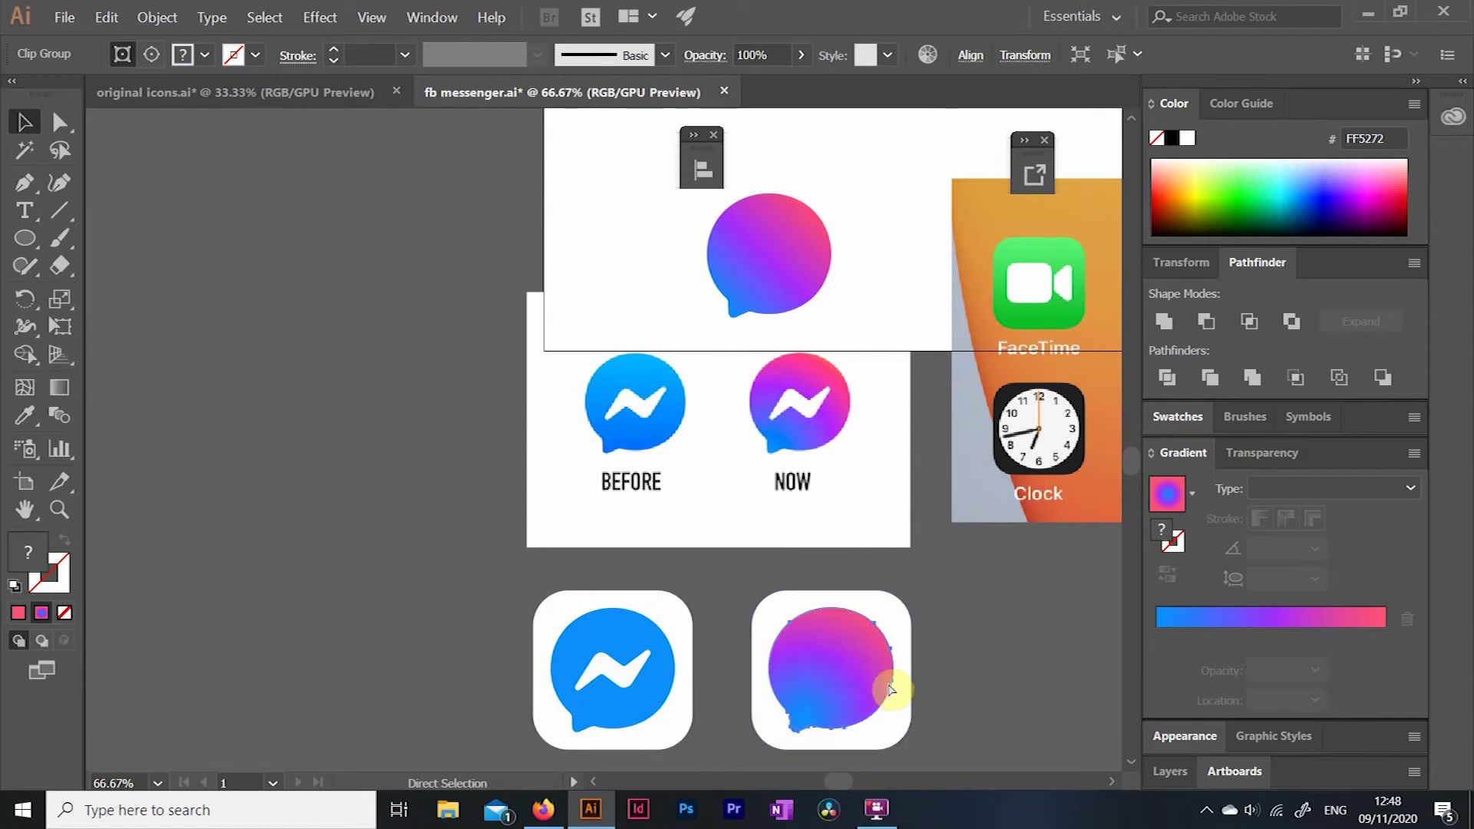
key("ctrl+z")
left_click(954, 612)
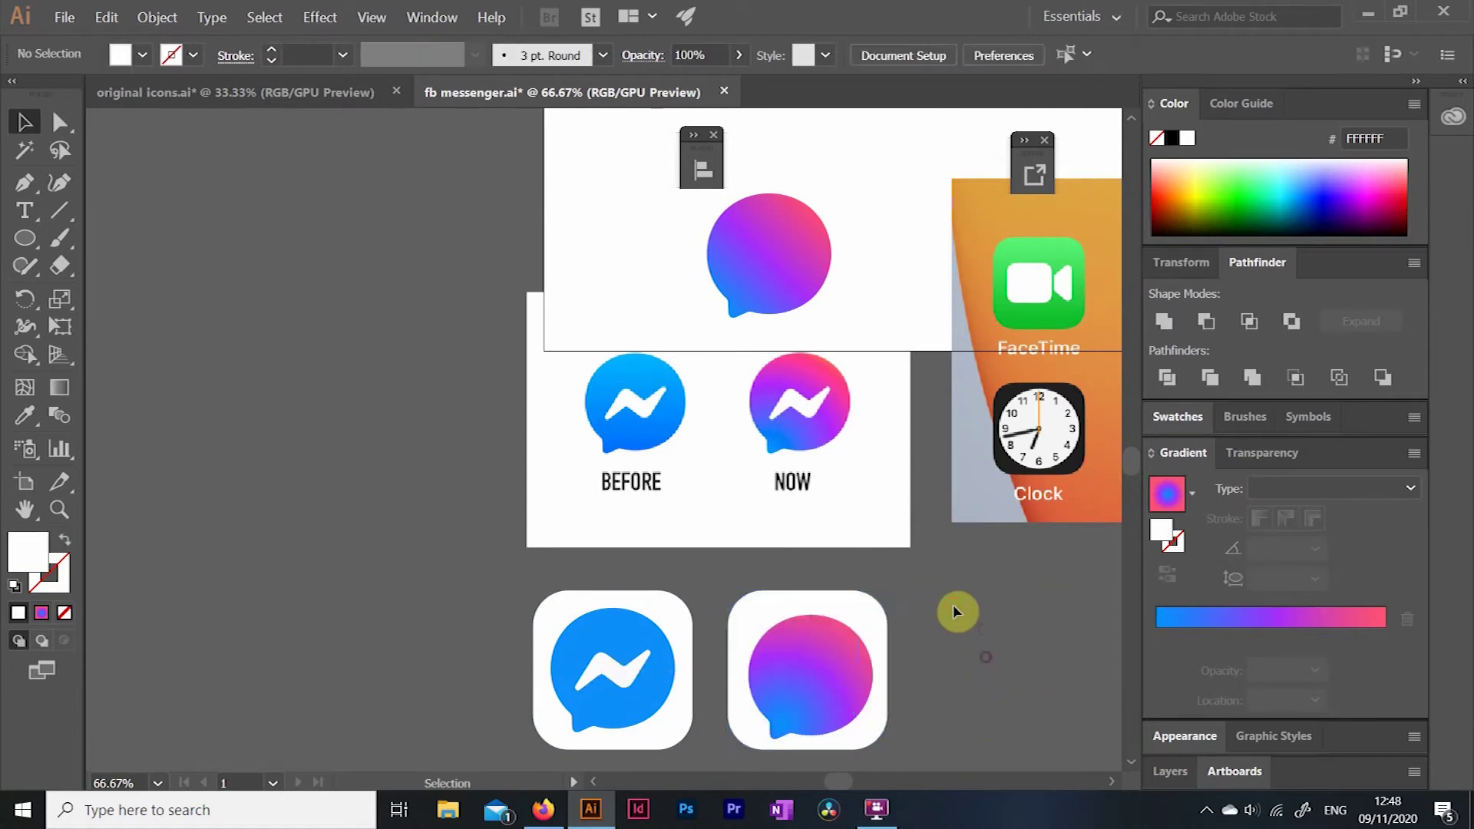
Center the gradient bubble and the white tile on each other horizontally and vertically.
left_click_drag(954, 612, 837, 675)
left_click(908, 54)
left_click(714, 118)
left_click(859, 117)
left_click(991, 645)
Copy the blue bubble with its bolt out of the first icon in isolation mode.
double_click(618, 684)
left_click(624, 679)
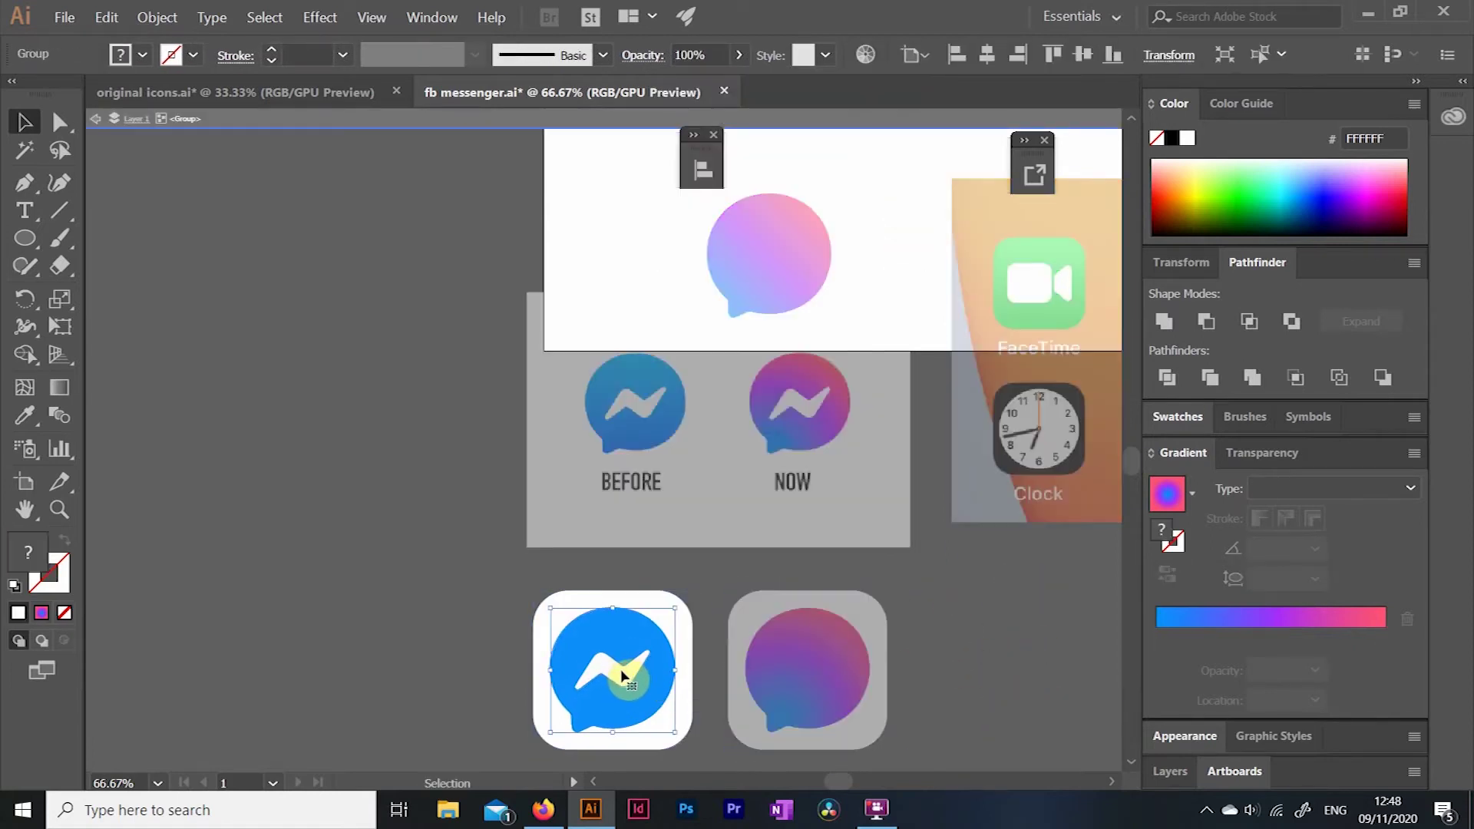
left_click_drag(623, 675, 790, 677, "alt")
left_click(96, 118)
Ungroup the copied blue bubble and remove its blue areas with the Shape Builder tool, keeping only the white bolt.
left_click(354, 541)
right_click(357, 541)
left_click(395, 403)
left_click(338, 491)
key("shift+m")
left_click(376, 509, "alt")
key("v")
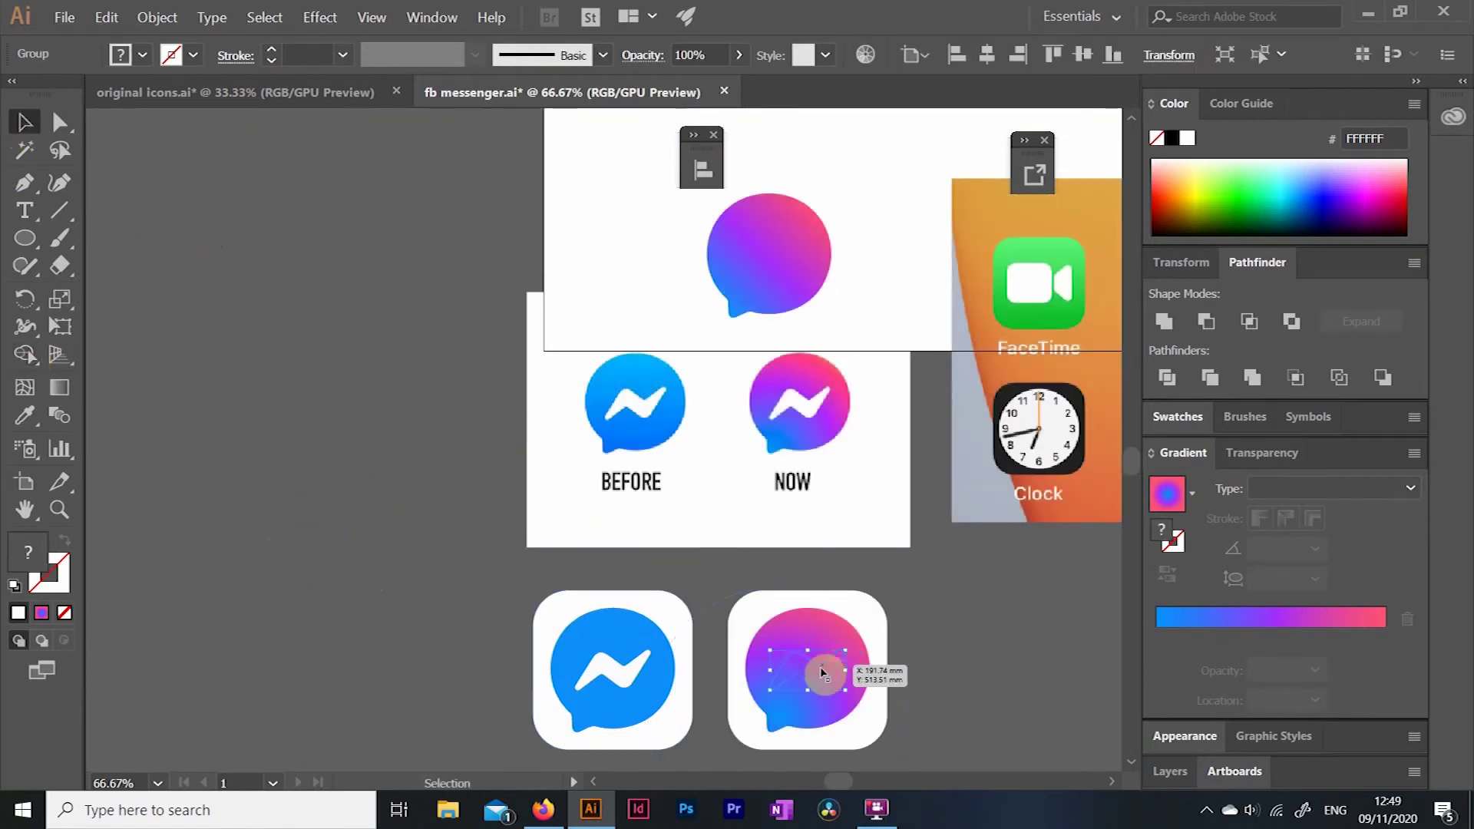
Bring the white bolt to the front of the gradient bubble, in line with the bubble and its tile.
right_click(813, 672)
mouse_move(996, 586)
left_click(1063, 587)
left_click_drag(926, 583, 726, 714)
left_click(903, 58)
left_click(963, 669)
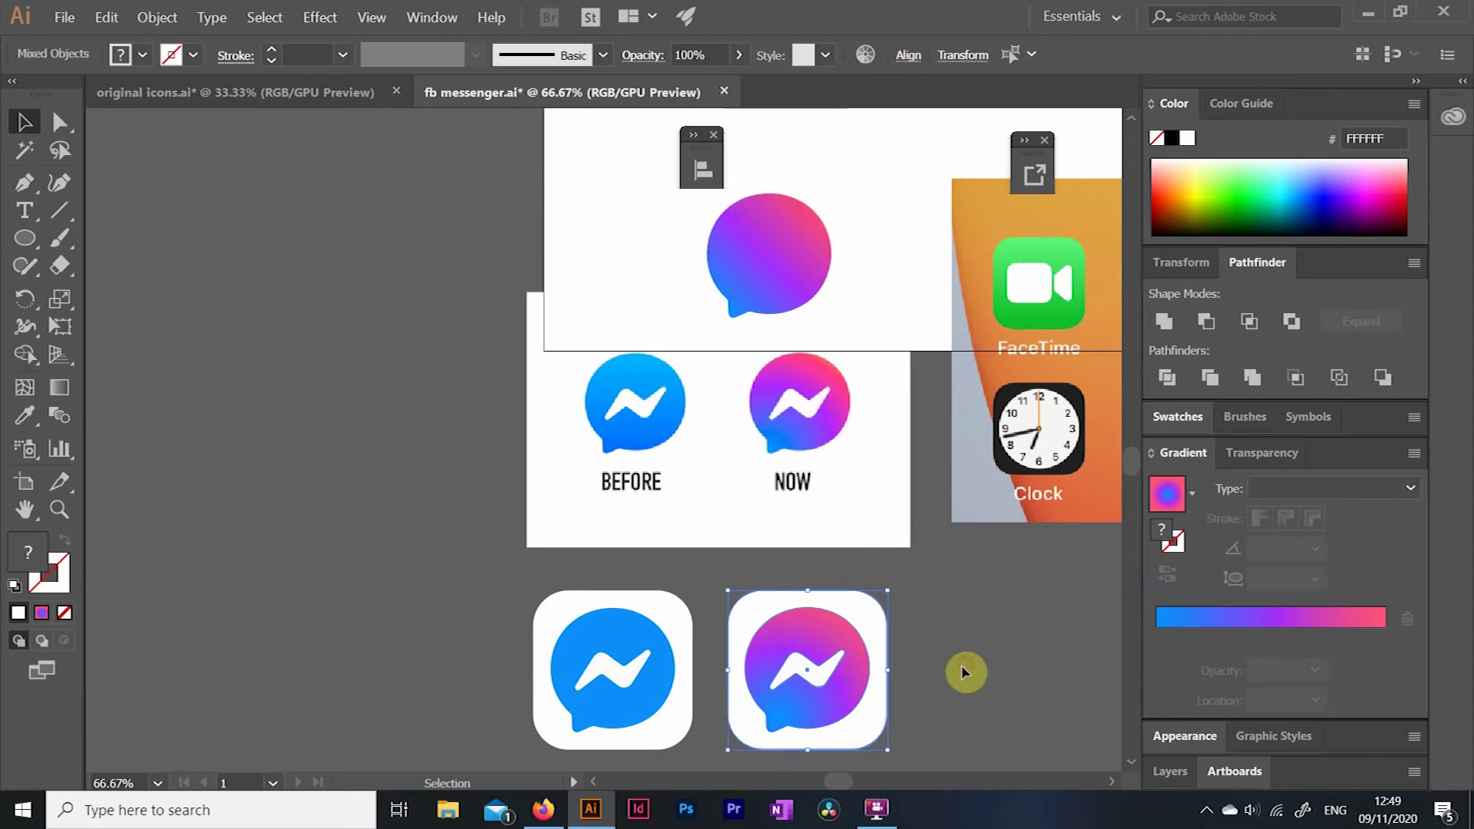
scroll(878, 562, "down", 1)
left_click_drag(877, 562, 721, 751)
left_click(721, 751)
key("z")
left_click(717, 641)
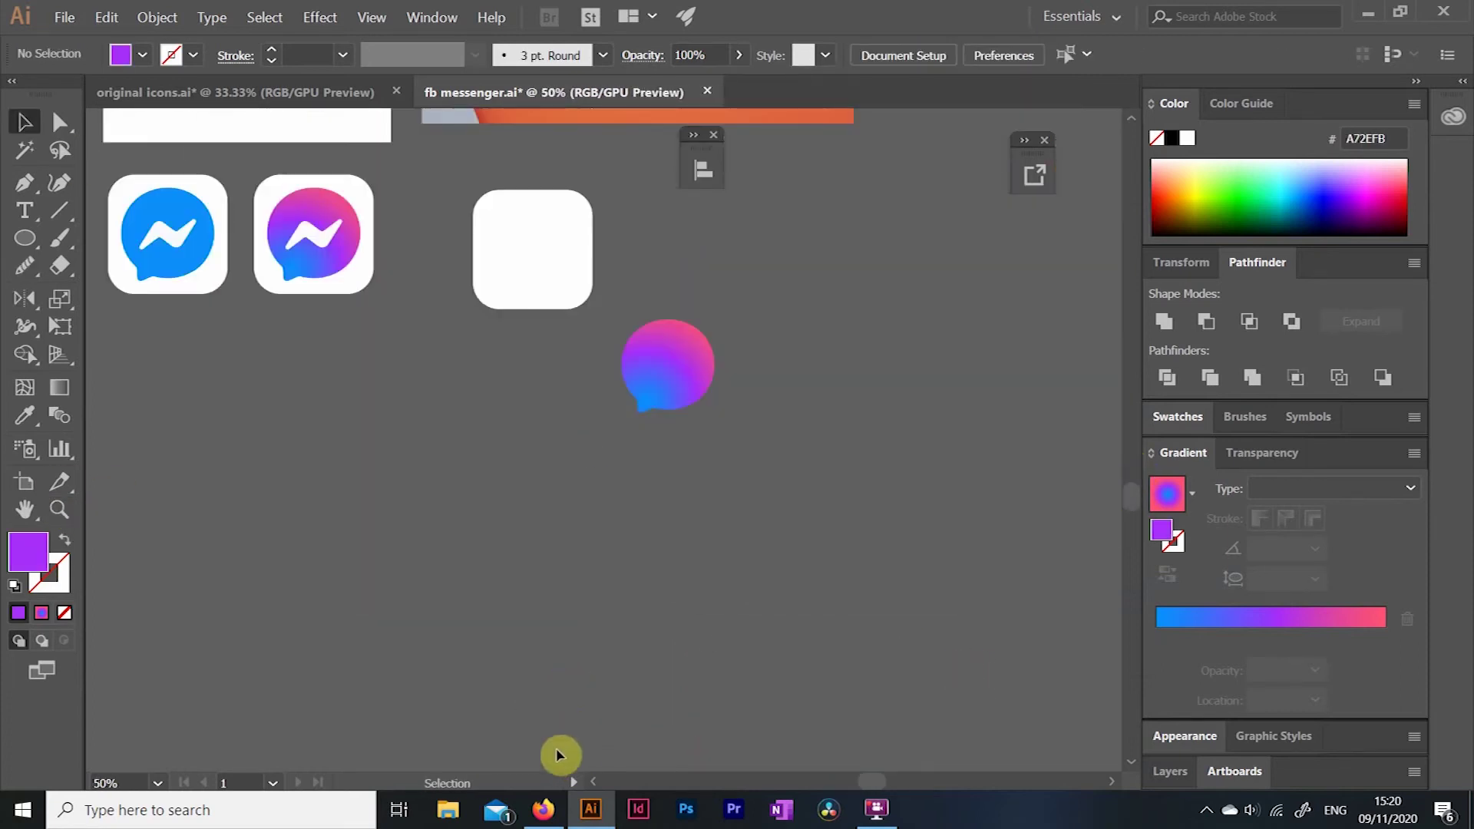
Switch to Firefox and copy the image of three red-and-white lollipops from the christmas candy image results.
left_click(543, 810)
right_click(1248, 355)
left_click(1146, 356)
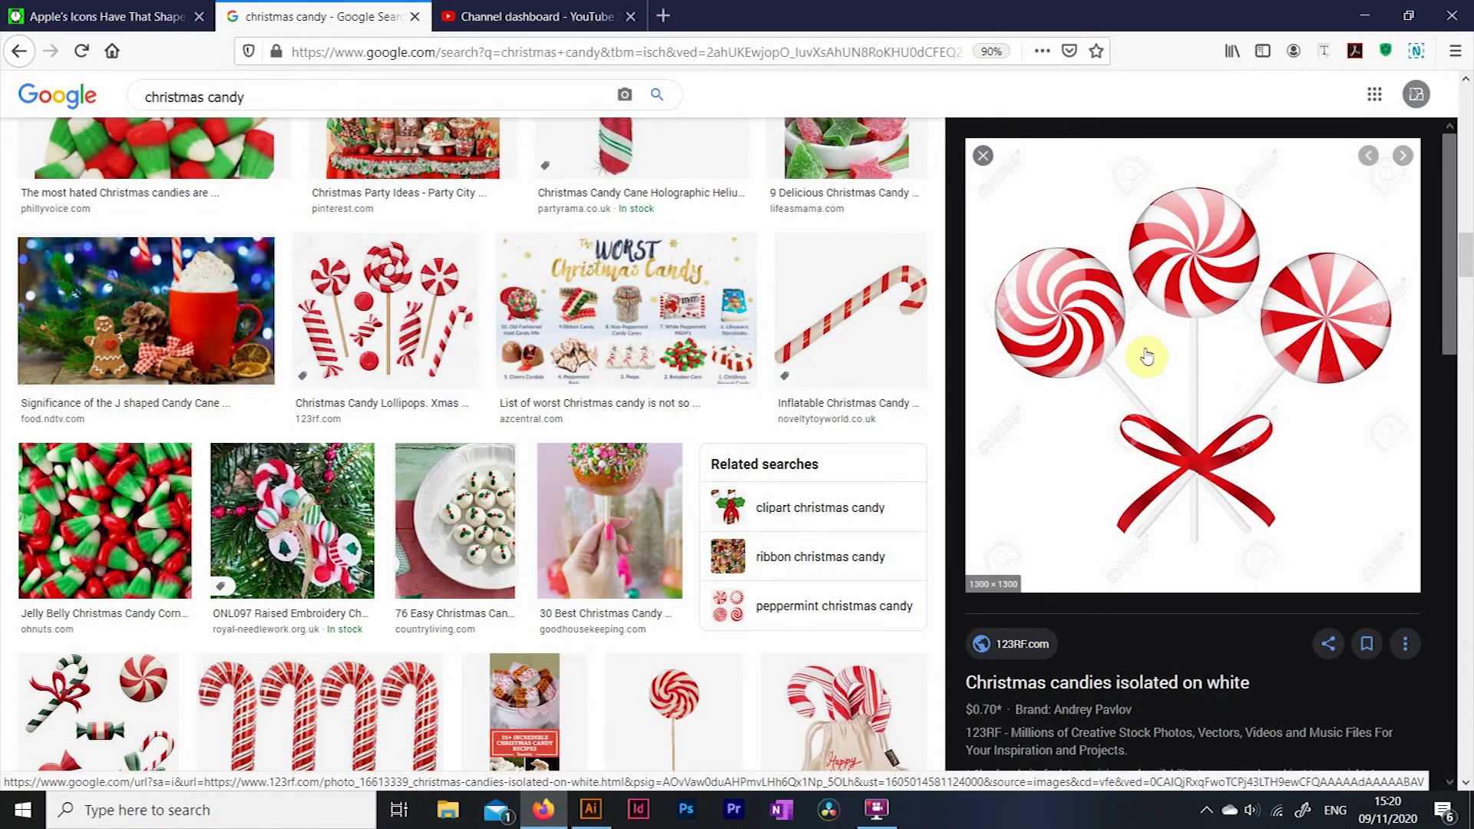
Paste the lollipop image into the fb messenger.ai document, scale it down and place it below the finished icons.
left_click_drag(1146, 357, 455, 582)
left_click_drag(206, 331, 460, 577)
left_click_drag(517, 617, 219, 379)
left_click_drag(150, 334, 214, 397)
left_click_drag(291, 449, 306, 389)
left_click(274, 166)
Draw a straight vertical line on the empty canvas between the lollipop image and the gradient bubble.
left_click(58, 509)
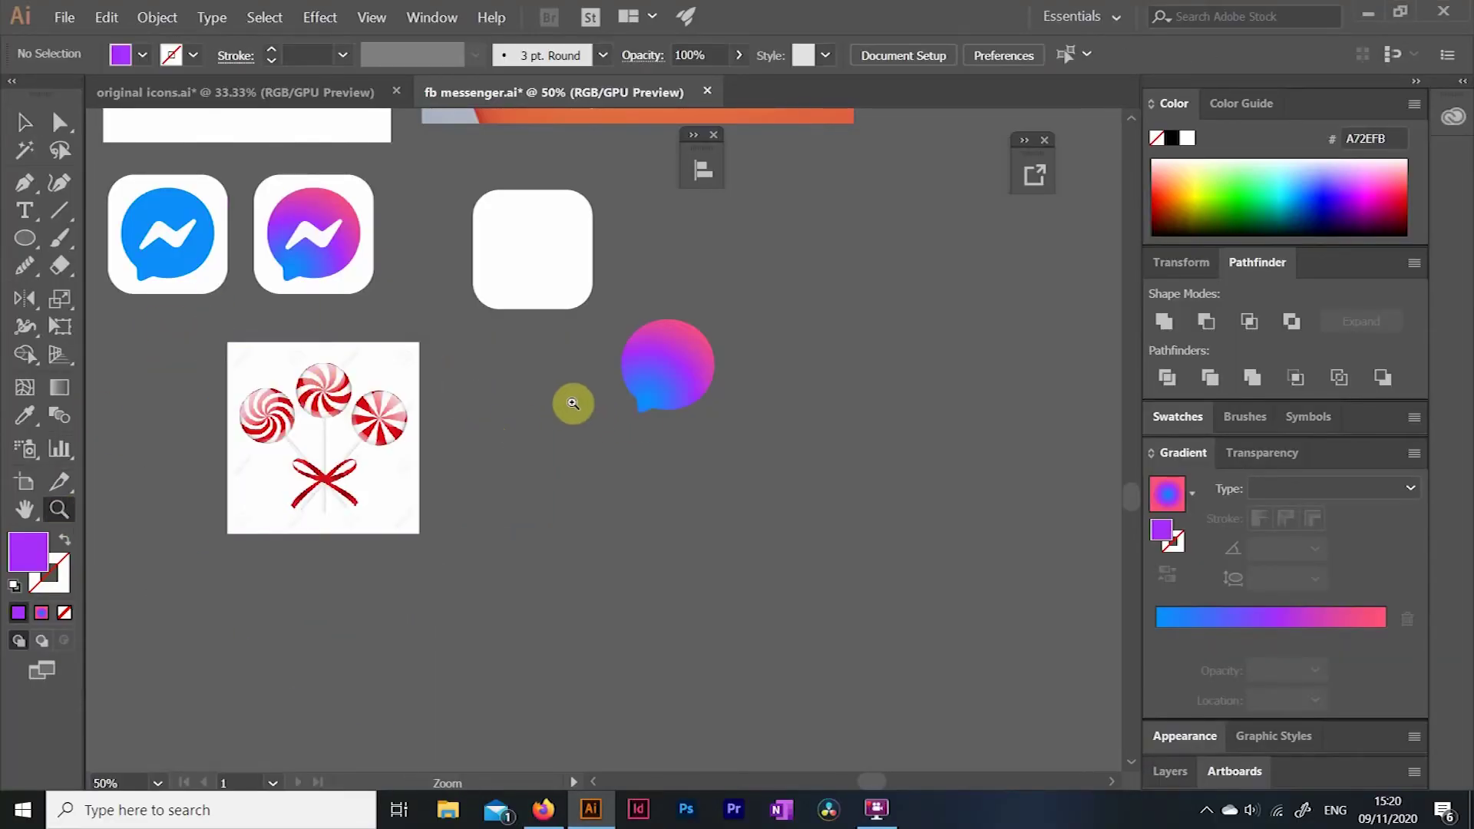
left_click(559, 427)
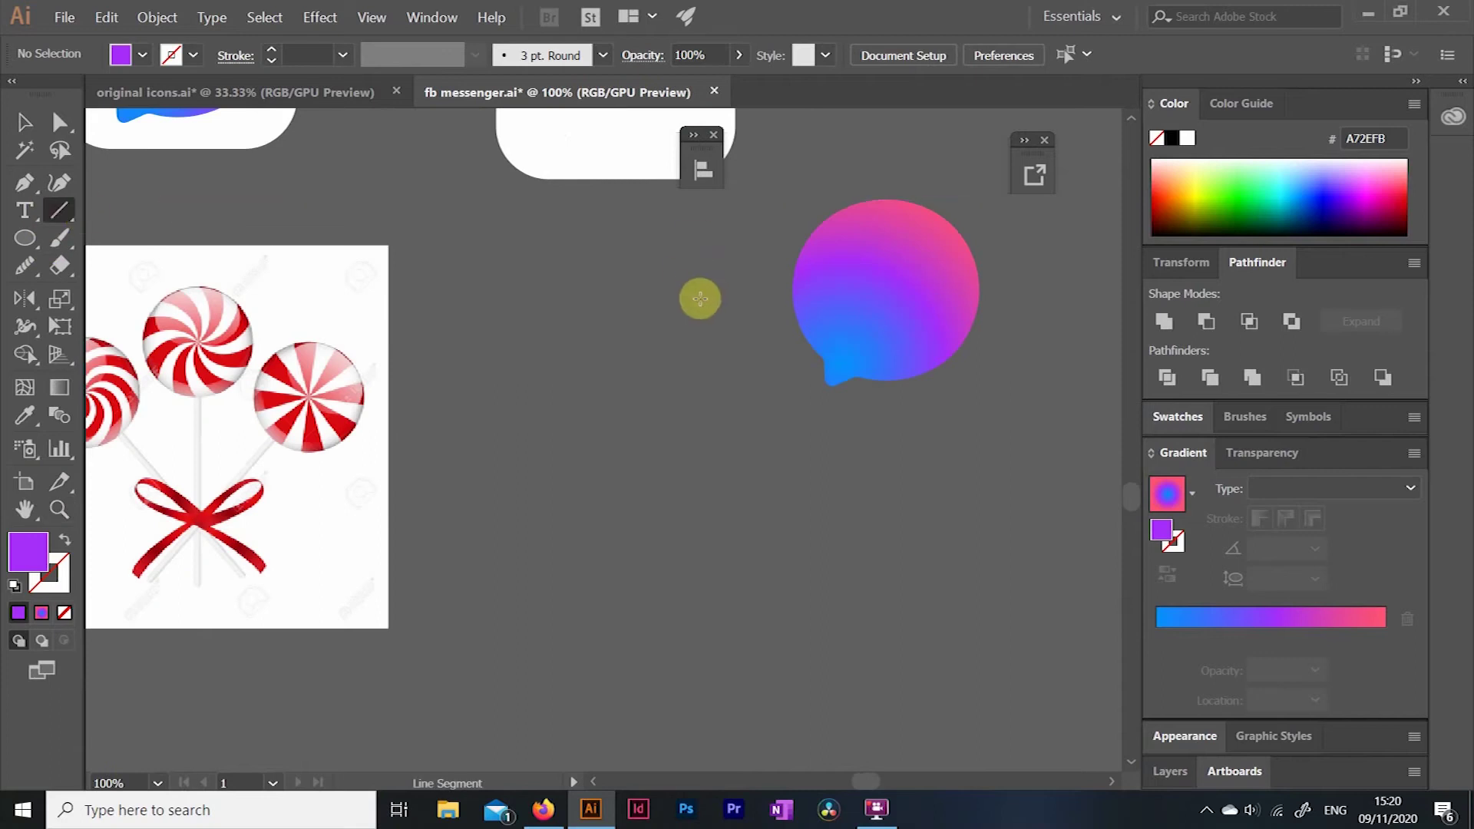
key("backslash")
left_click_drag(701, 307, 703, 220)
key("ctrl+z")
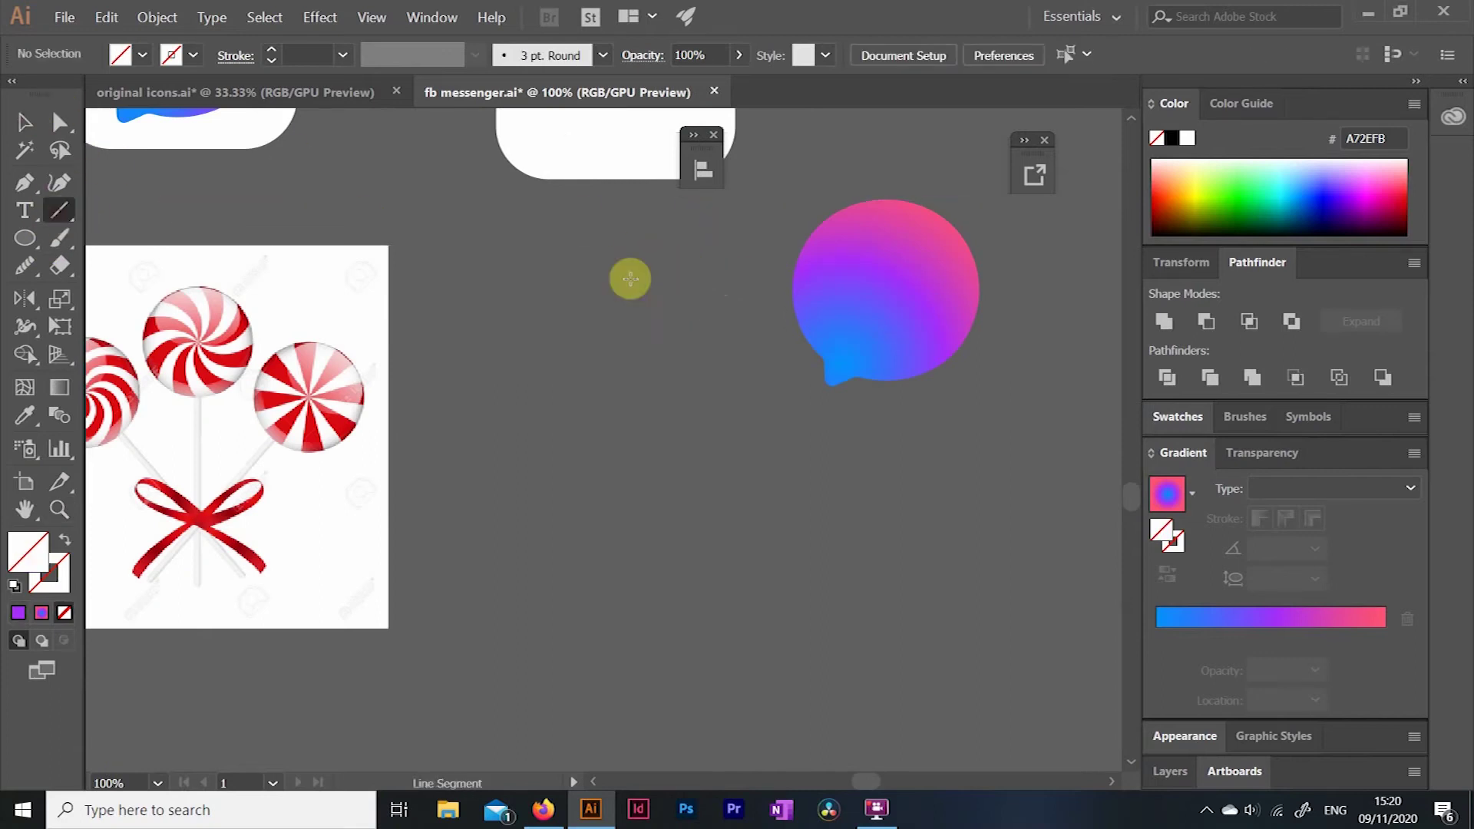
left_click_drag(625, 268, 625, 379)
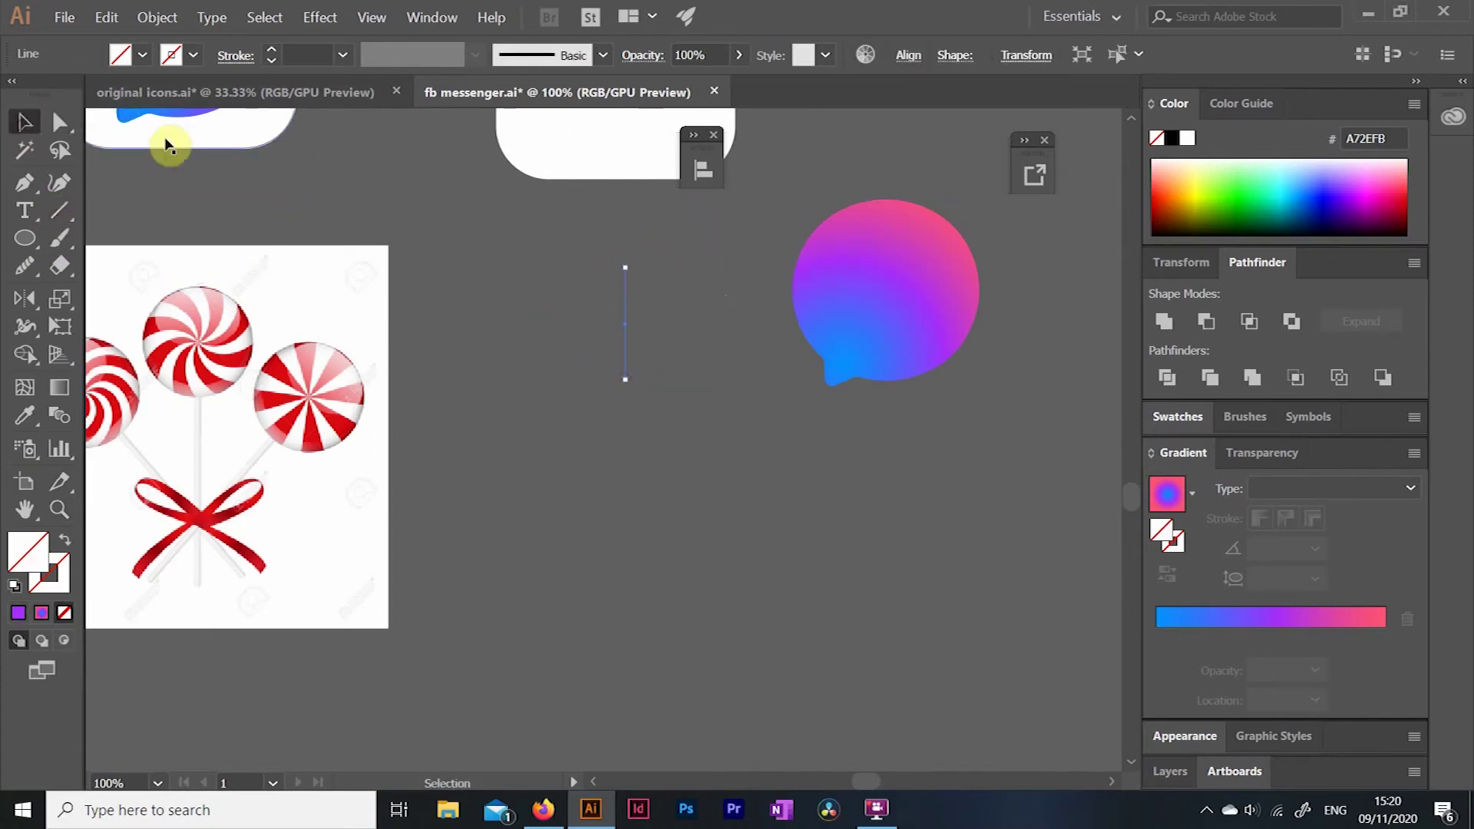
Give the vertical line a white 2 pt stroke.
left_click(194, 55)
left_click(46, 95)
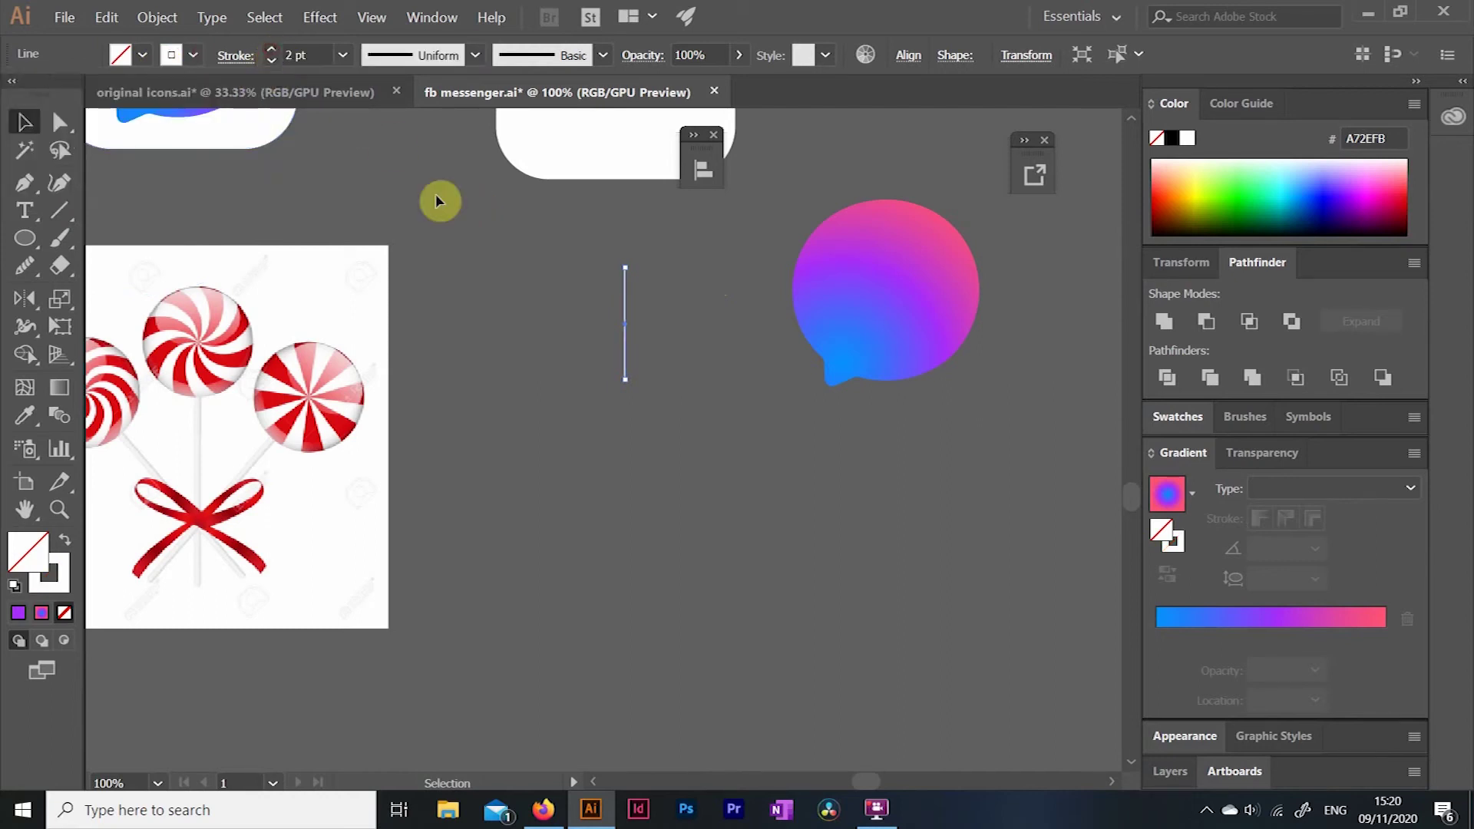
left_click(463, 219)
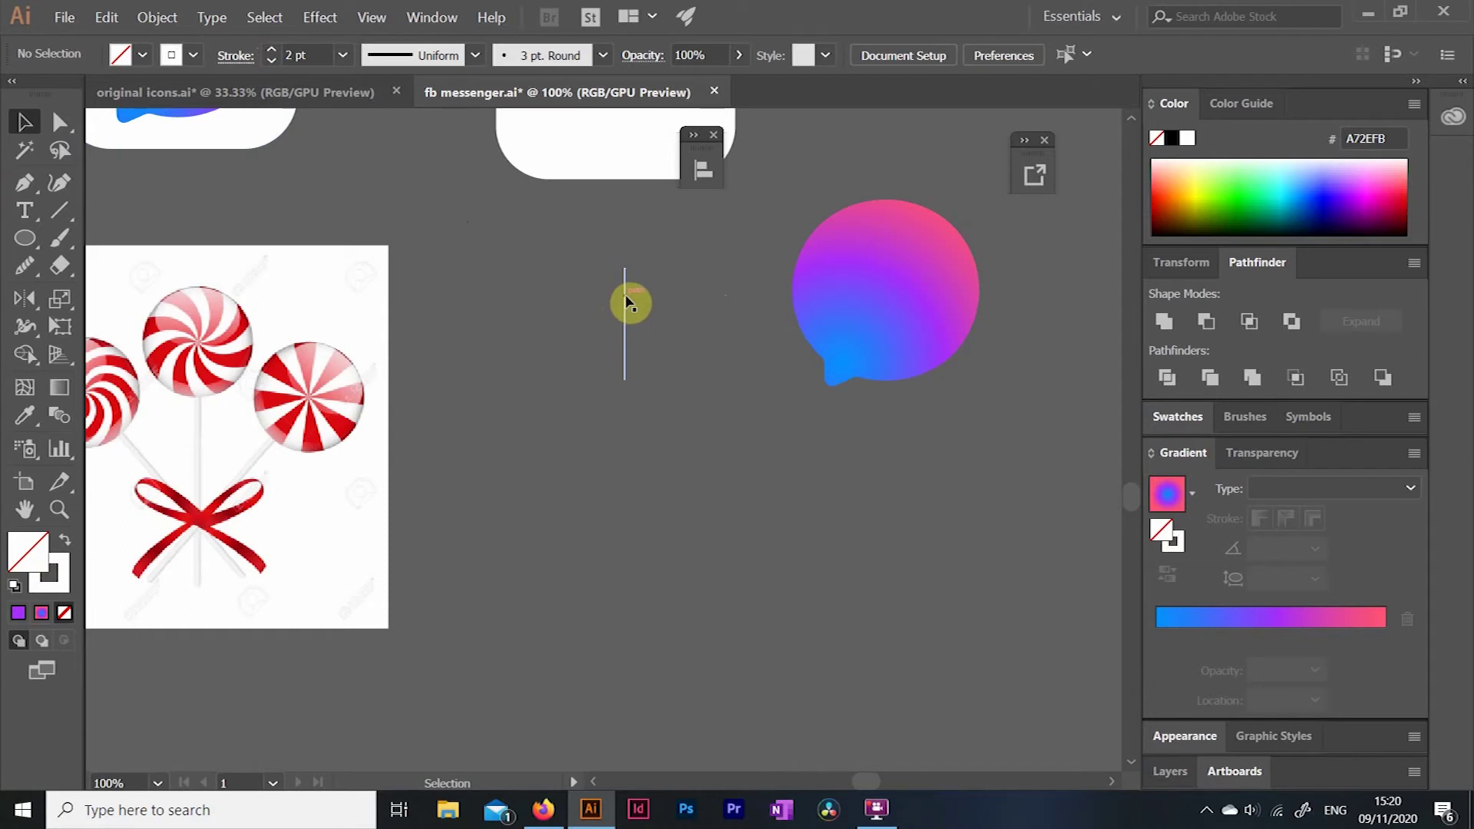
left_click(538, 324)
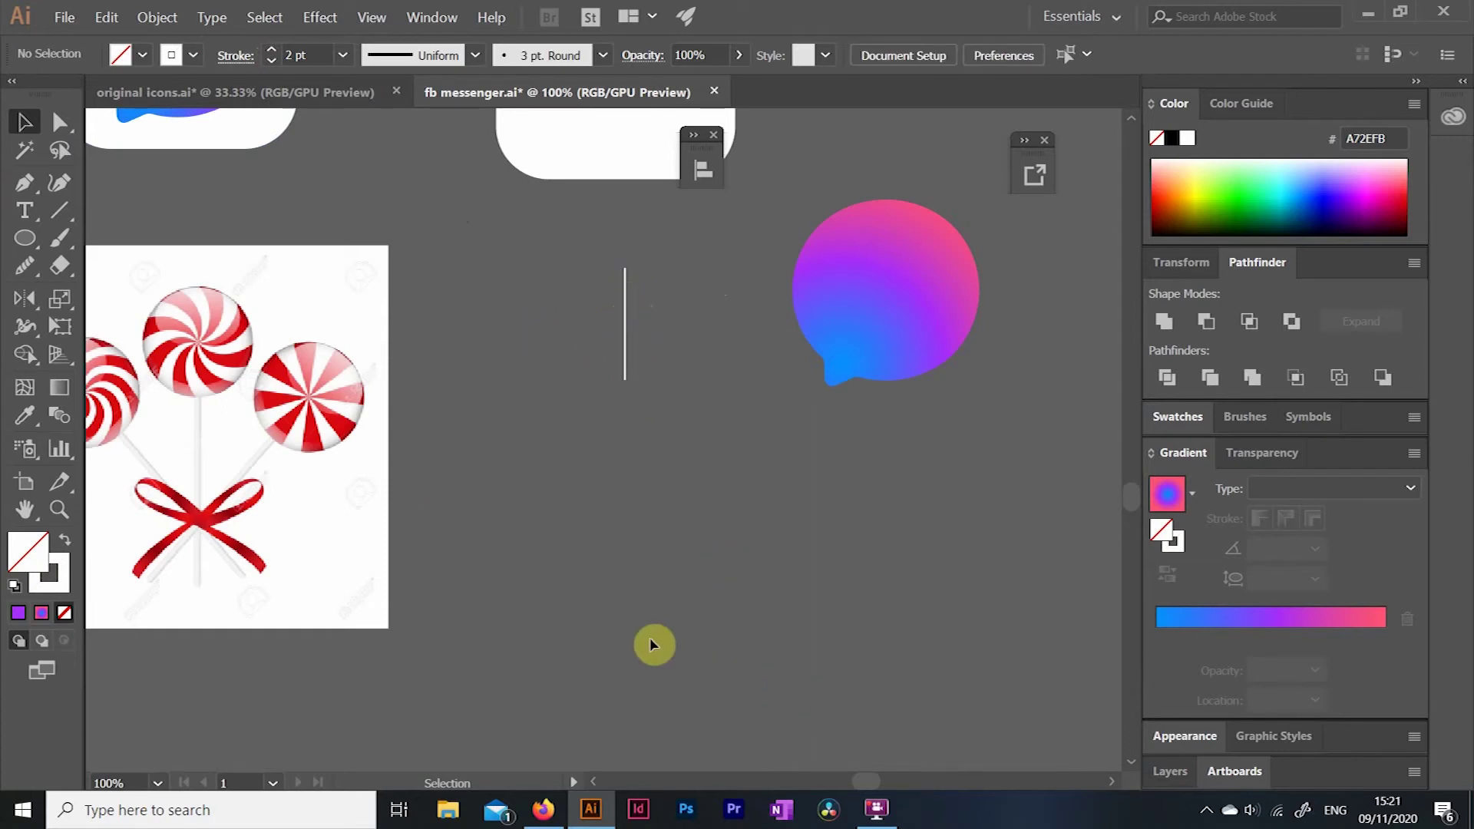
Stretch the line's upper end with the Width tool to about 19.3 pt, forming a spike that tapers downwards.
left_click(58, 509)
left_click(632, 367)
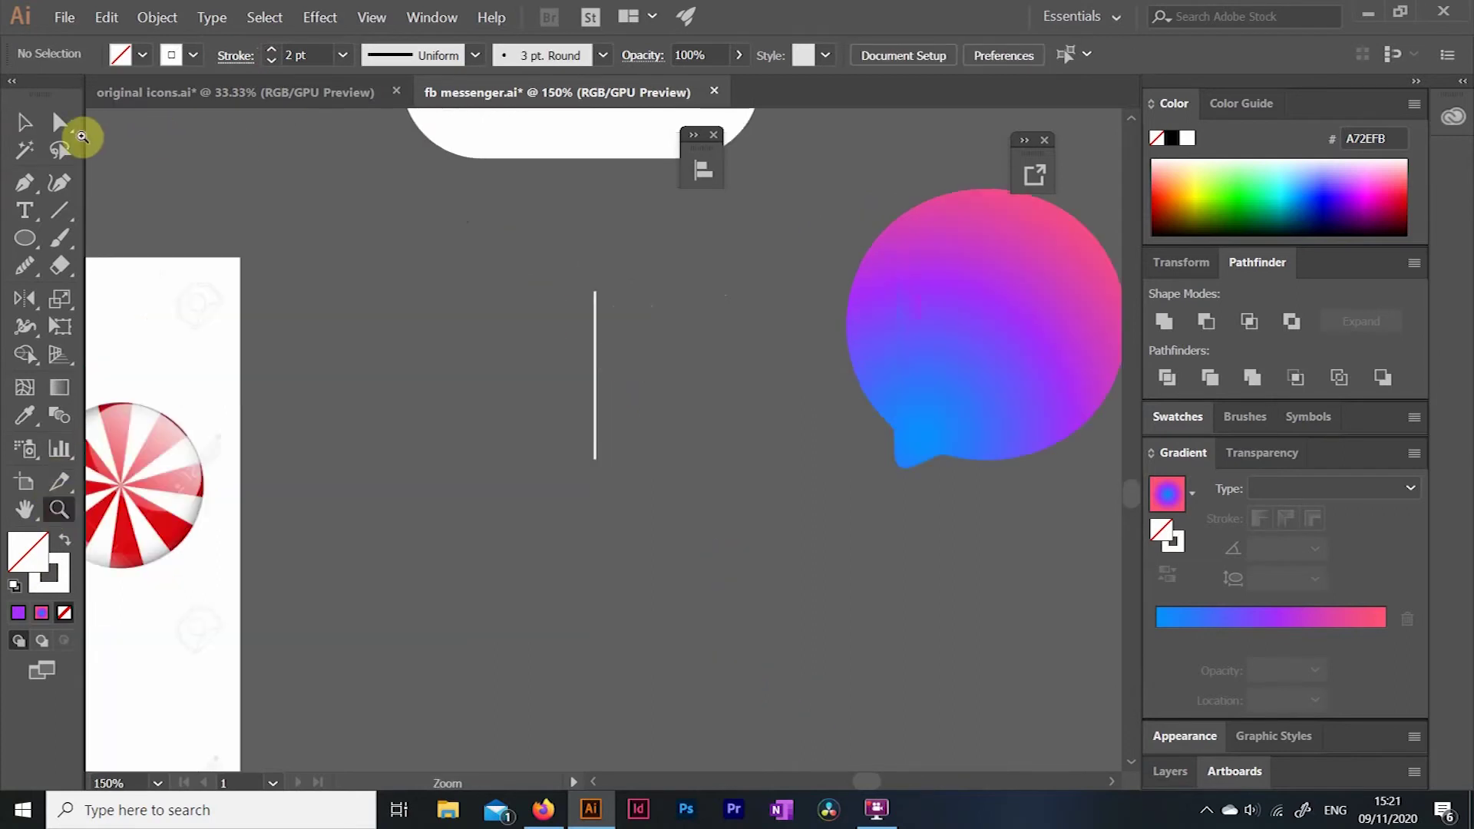
left_click_drag(597, 332, 621, 335)
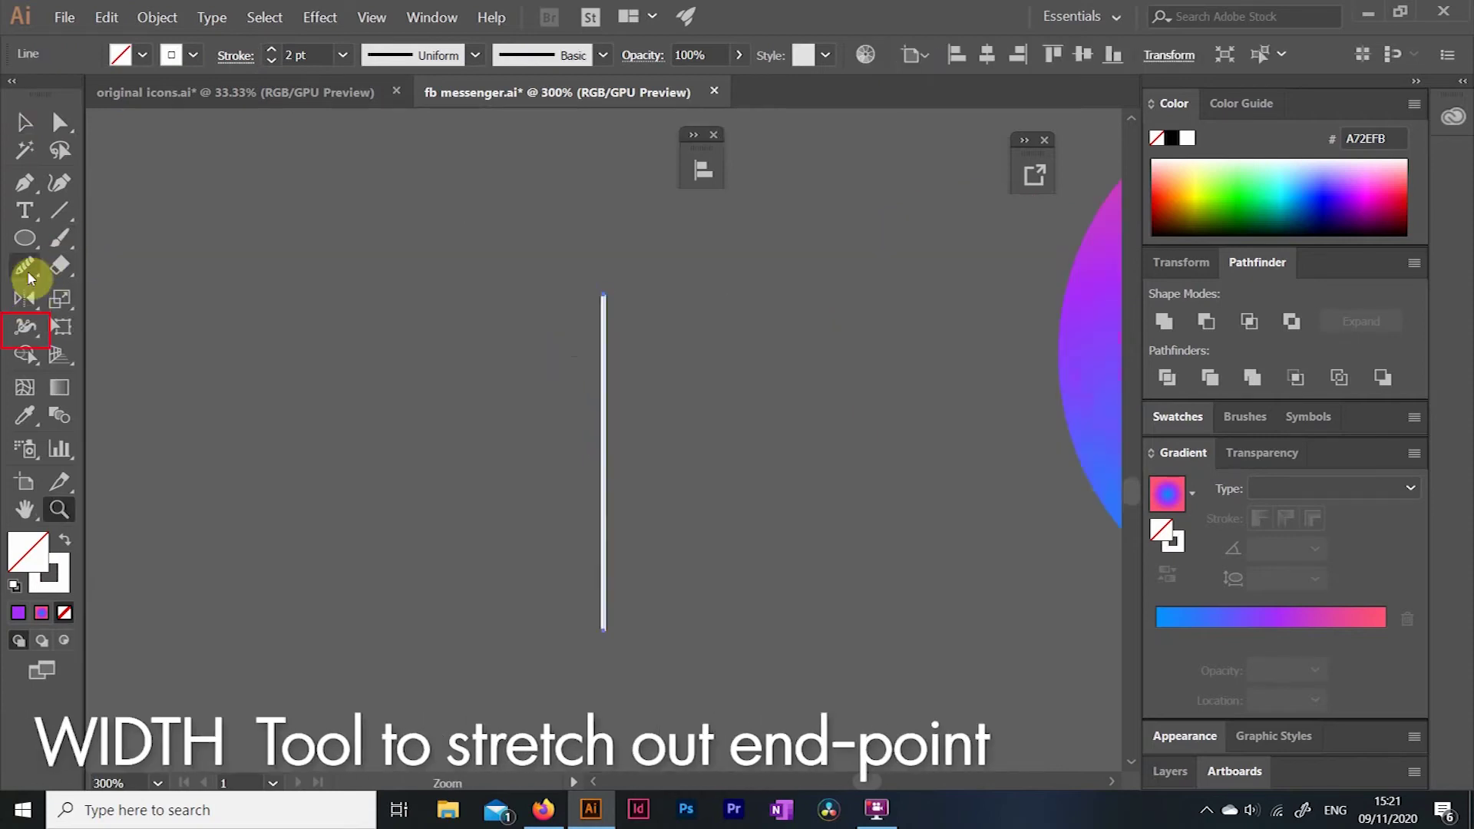
left_click(25, 328)
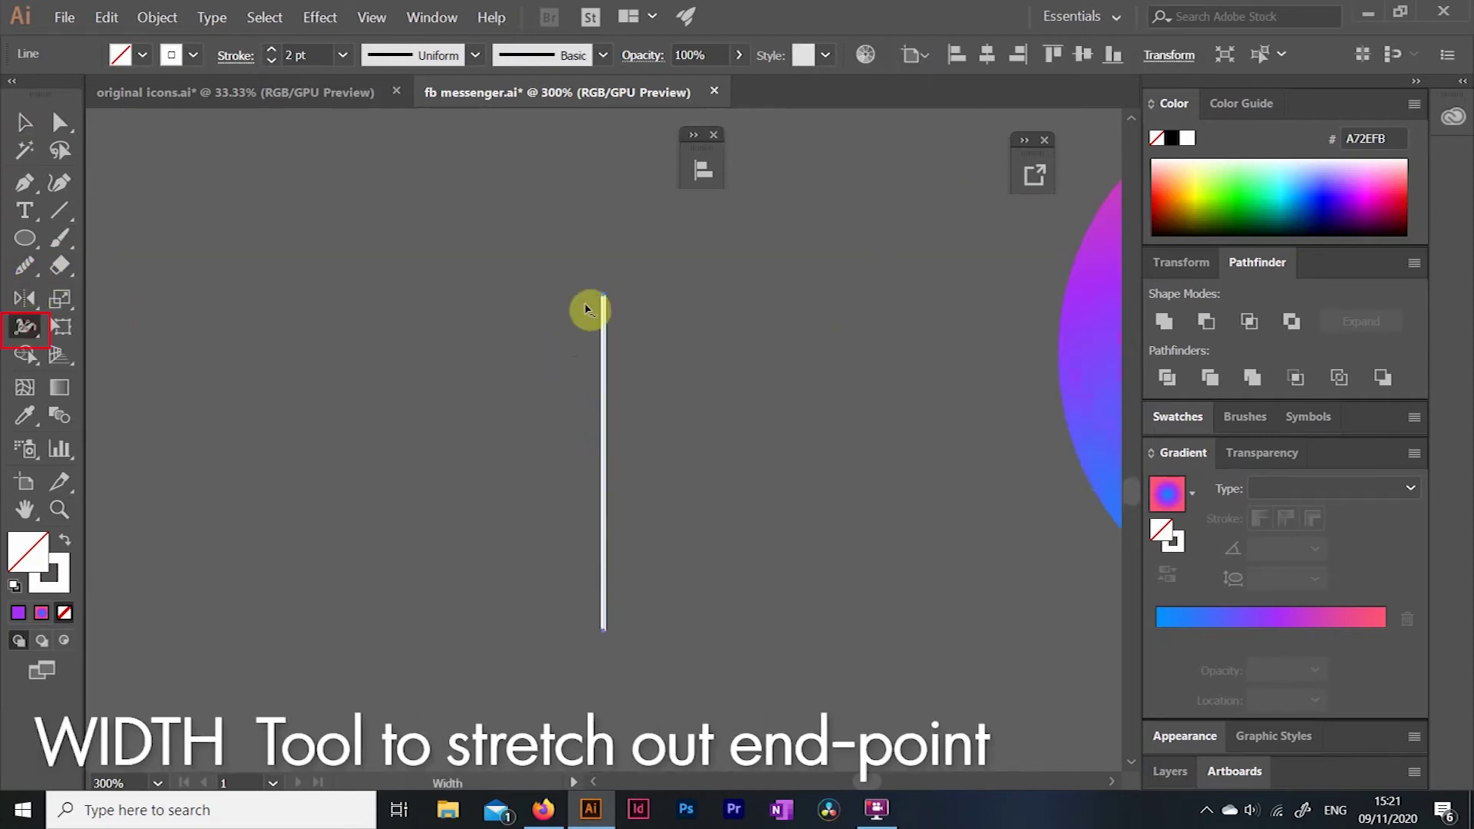
left_click_drag(606, 302, 582, 300)
left_click(26, 122)
left_click(178, 196)
key("ctrl+minus")
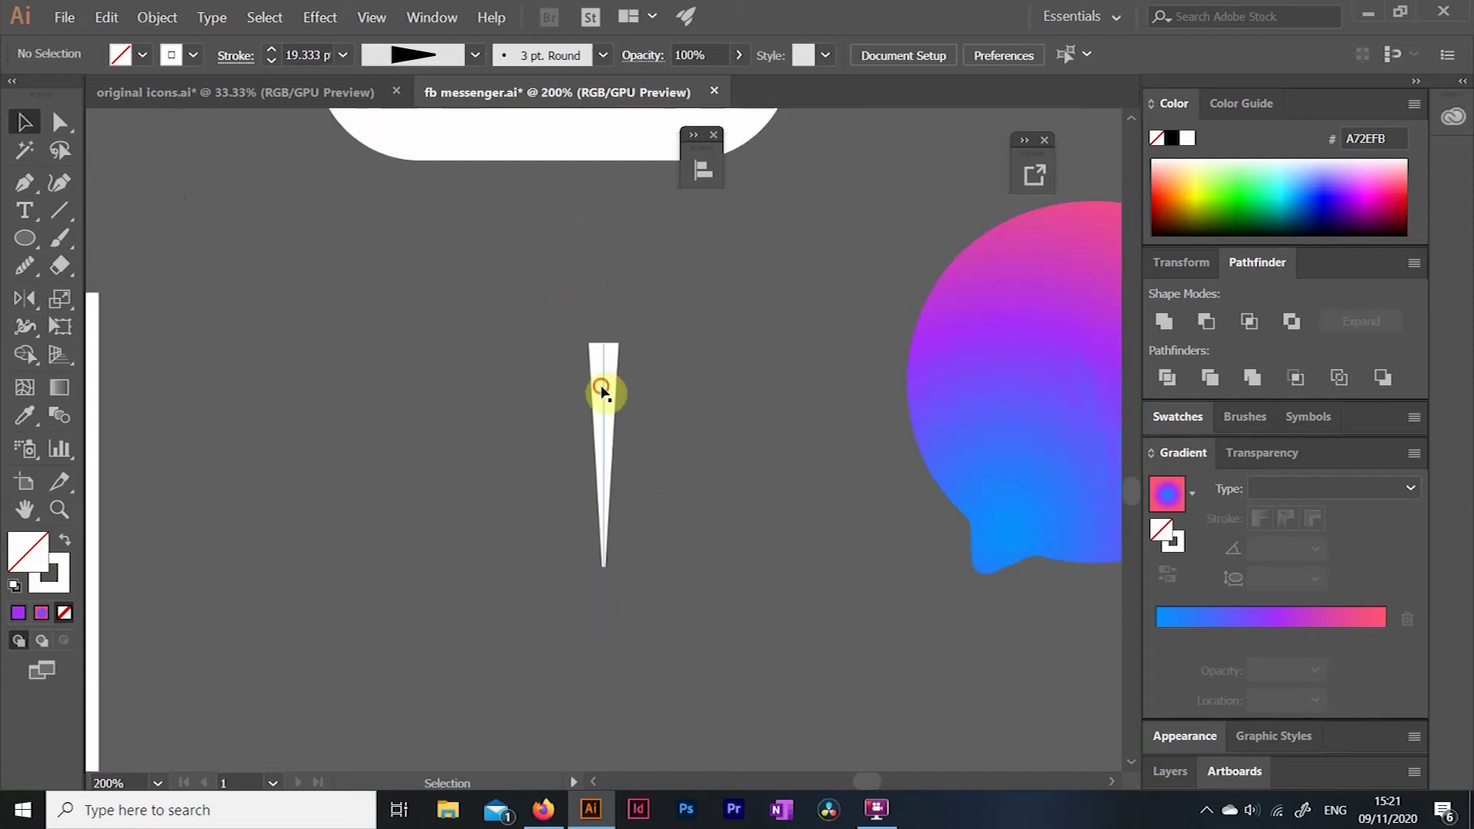
Add a vertically flipped copy of the white spike directly below the original, with their tips meeting.
mouse_move(603, 395)
left_mouse_down()
mouse_move(617, 332)
mouse_move(519, 446)
left_mouse_up()
left_click(531, 338)
left_click(457, 410)
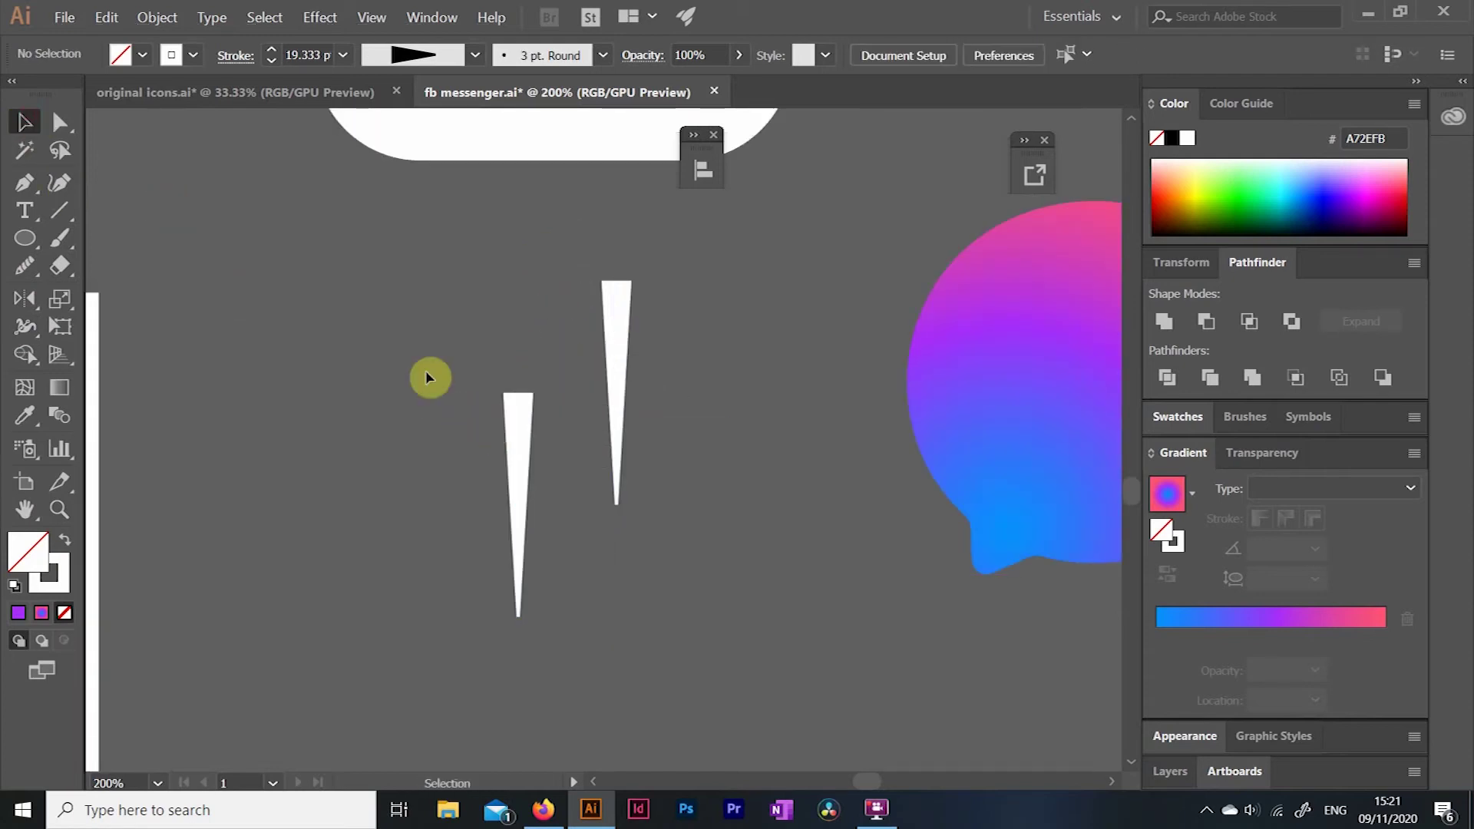
left_click(524, 417)
left_click_drag(516, 383, 516, 592)
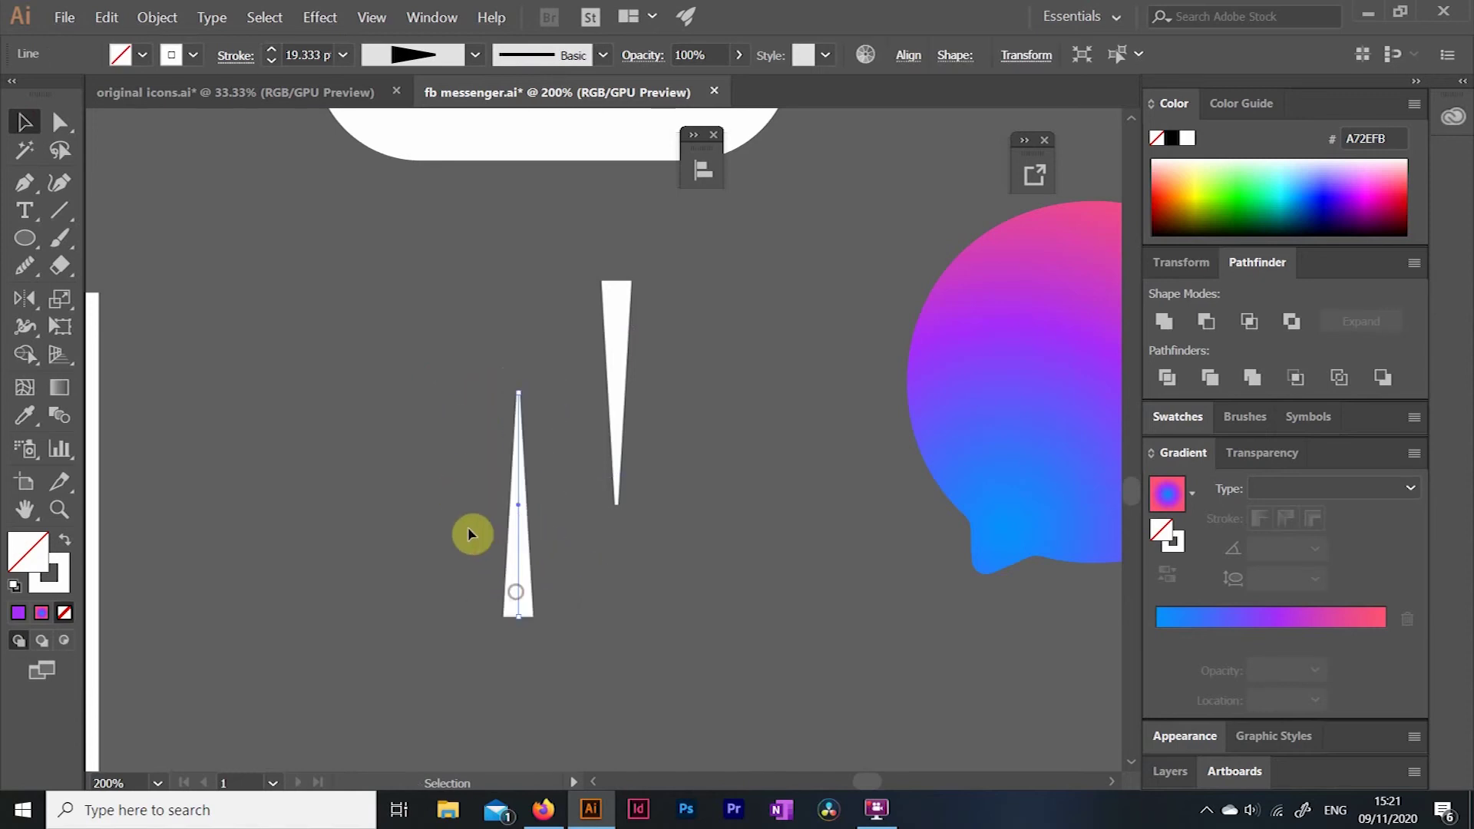
left_click(466, 528)
left_click_drag(521, 536, 615, 643)
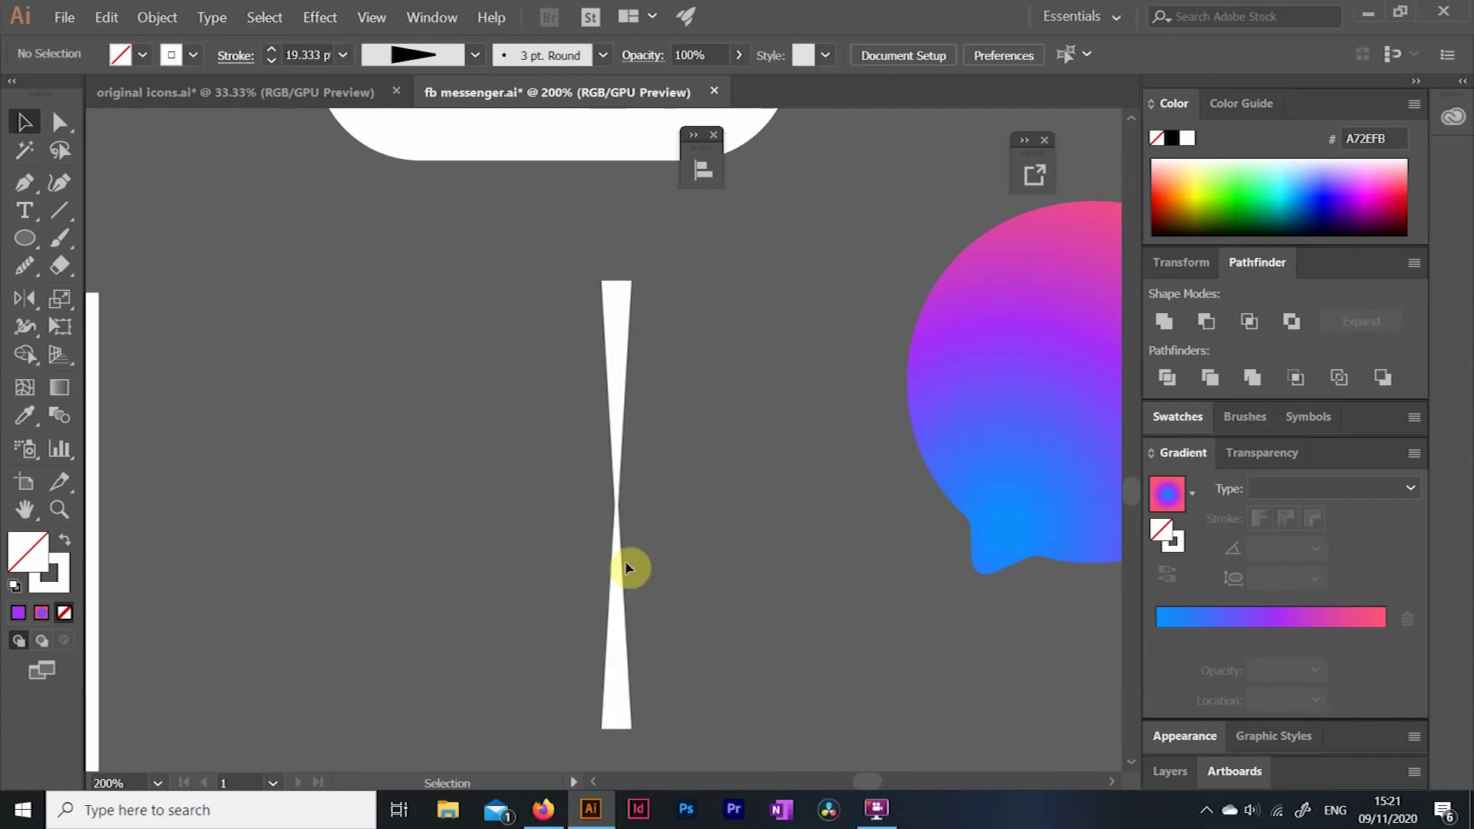
Select both white spikes and align them on their horizontal centers.
left_click_drag(549, 418, 549, 425)
left_click_drag(666, 557, 666, 556)
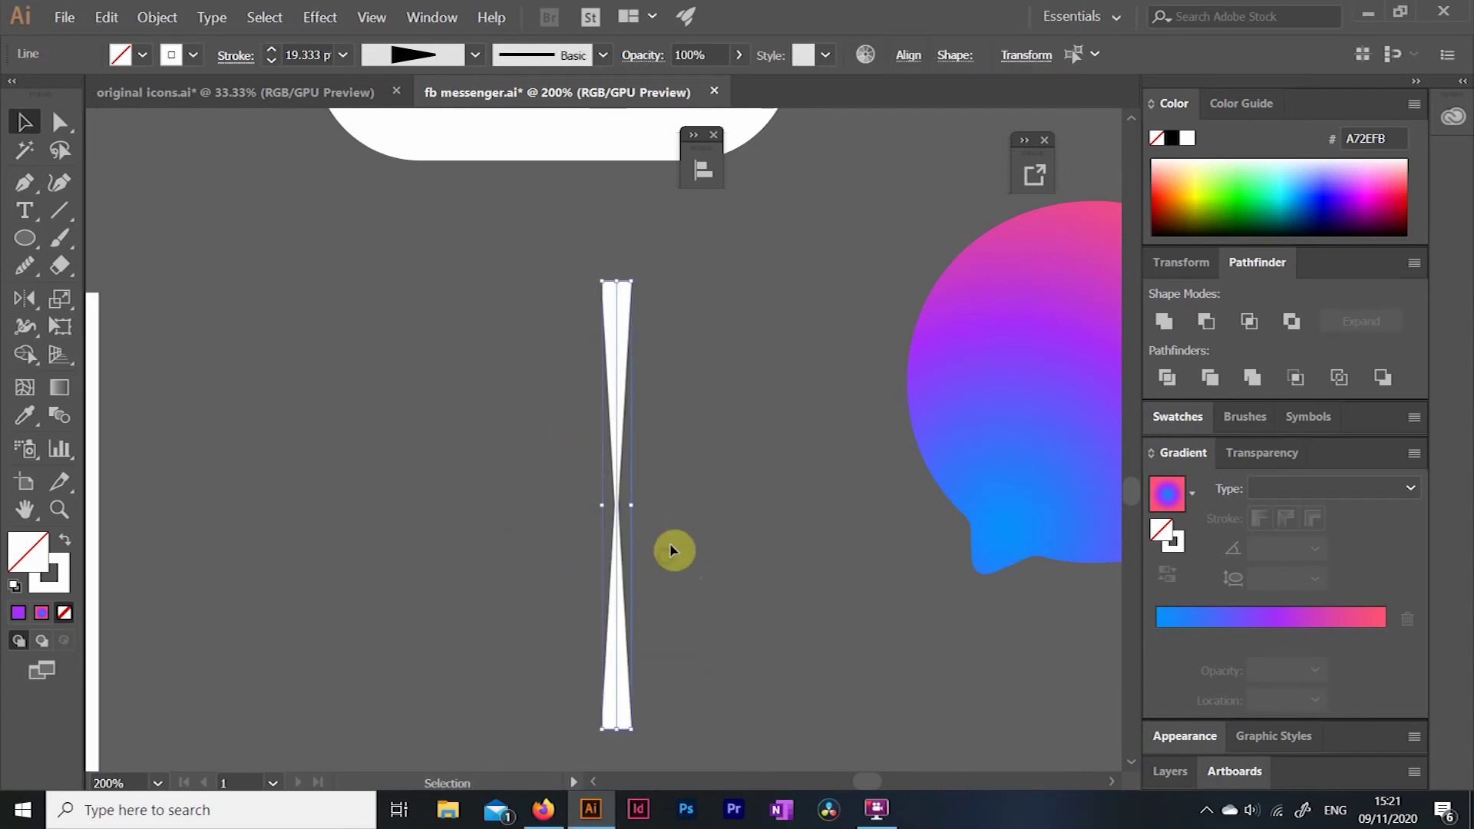
left_click(528, 437)
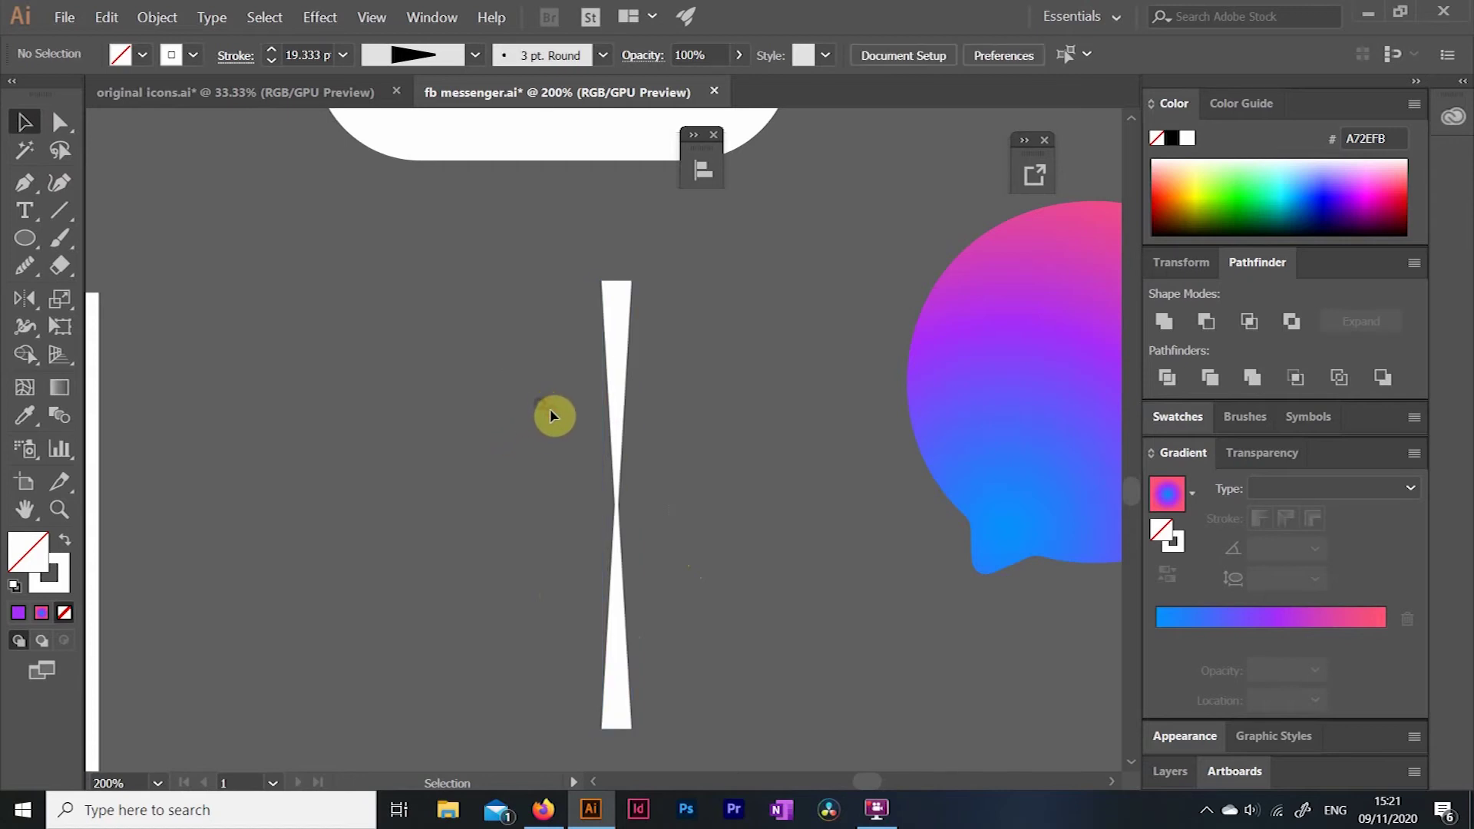
left_click_drag(549, 417, 665, 532)
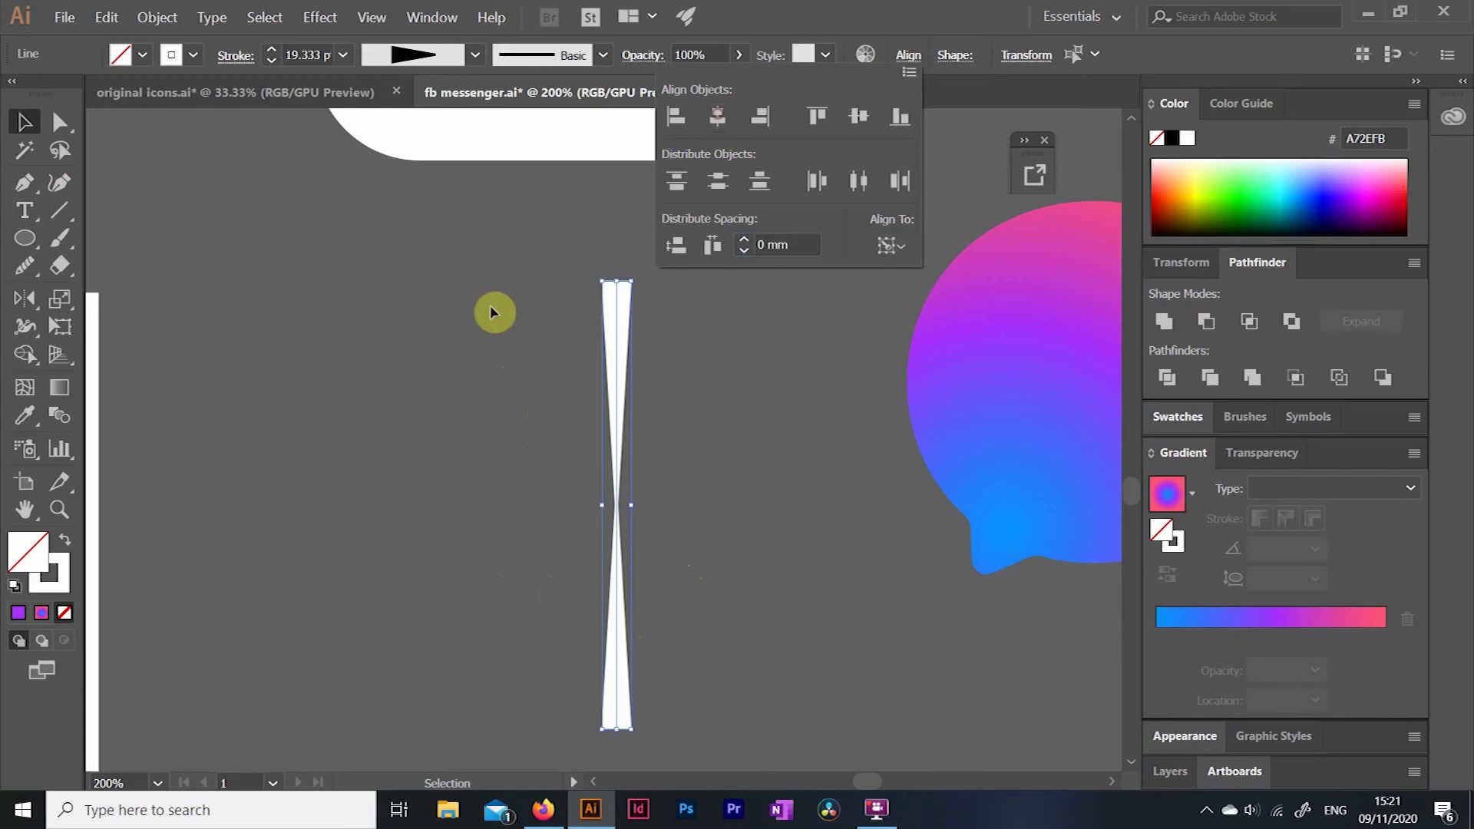
left_click(492, 351)
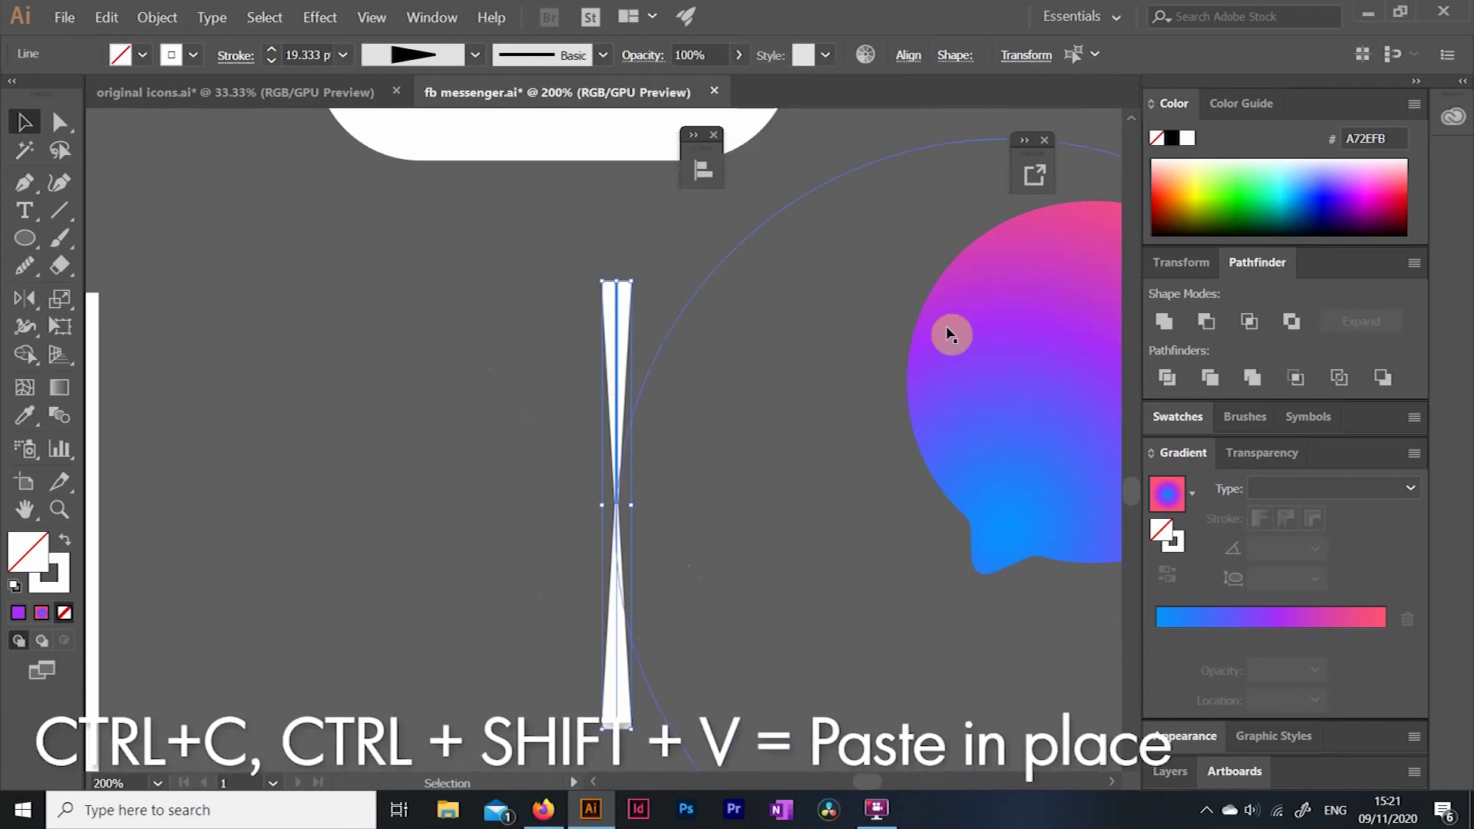
Group the two tip-to-tip spikes into one object.
right_click(611, 335)
left_click(649, 425)
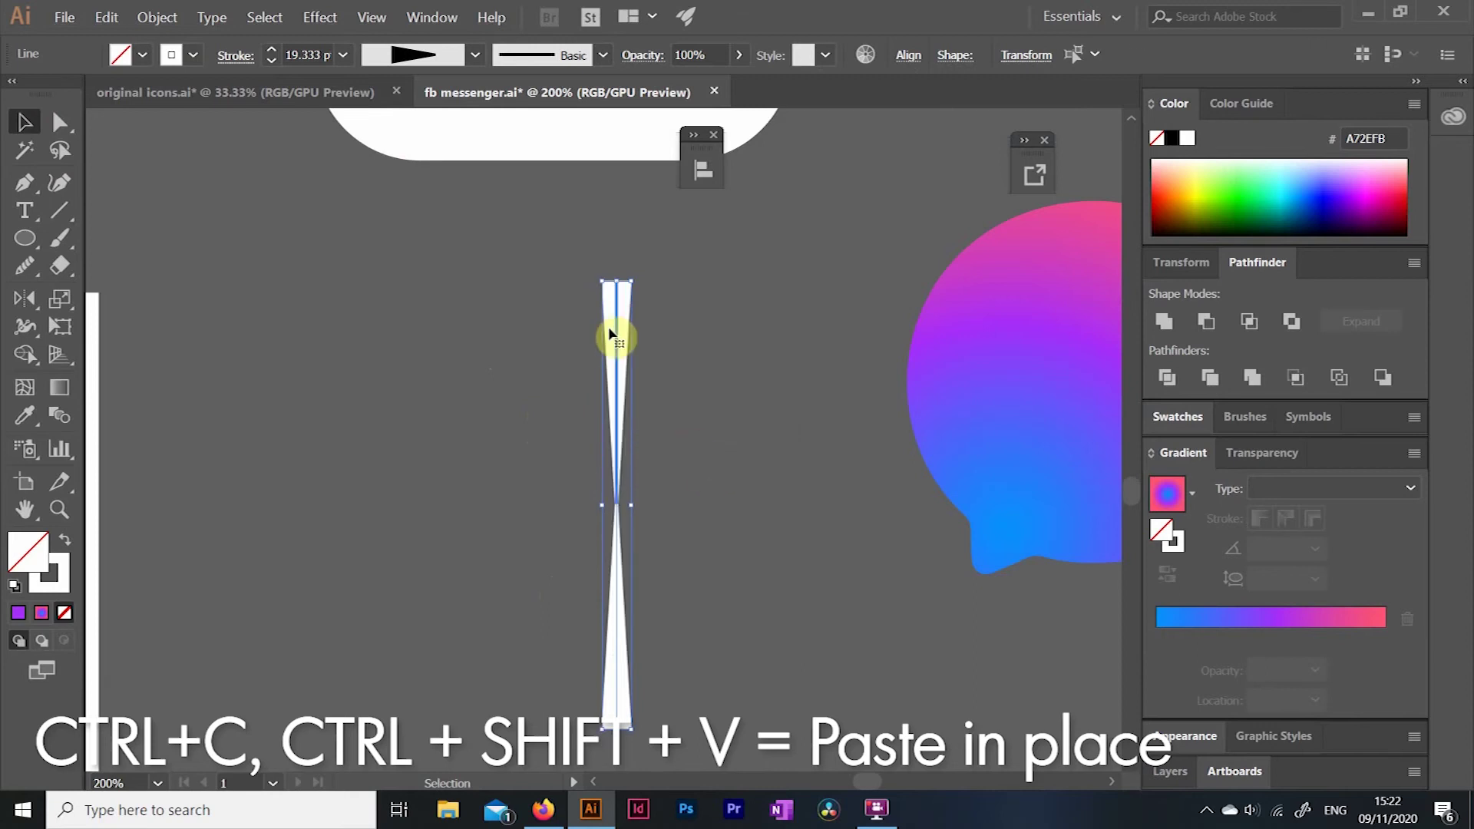
right_click(611, 336)
left_click(651, 428)
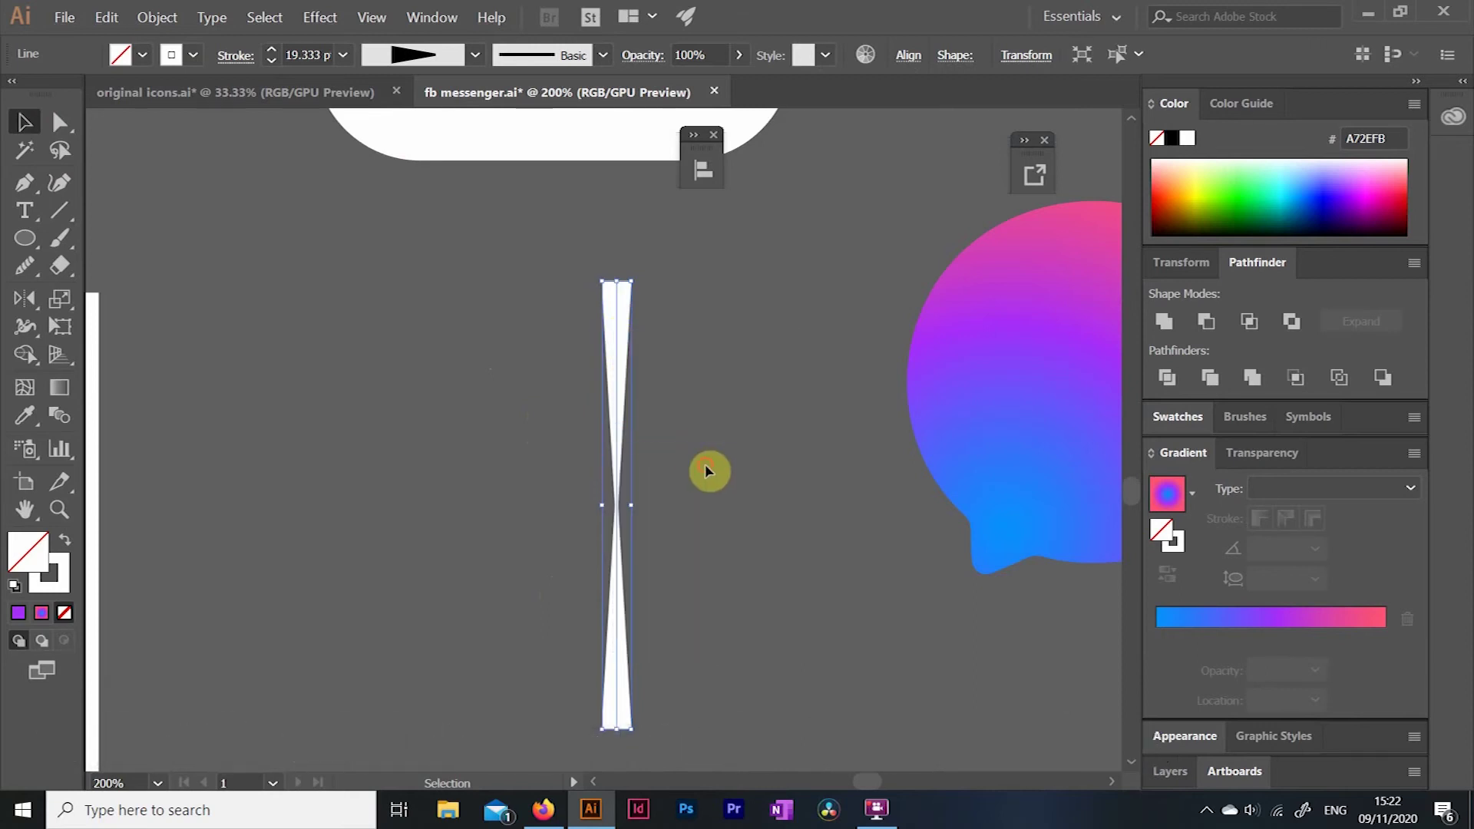
left_click(706, 466)
Rotate an in-place copy of the double spike by 90 degrees so that it crosses the vertical one.
left_click_drag(864, 780, 870, 783)
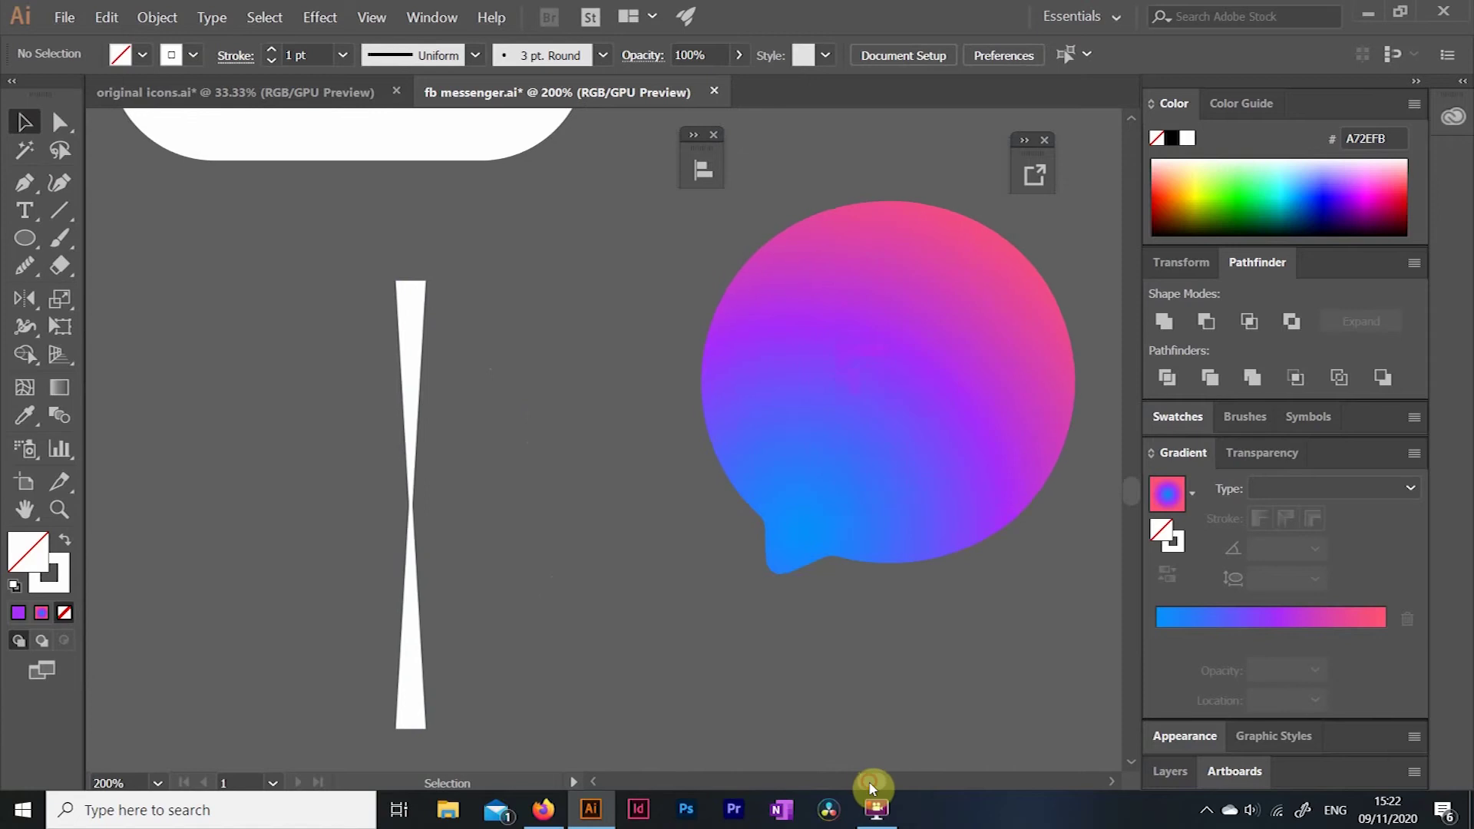
left_click(435, 508)
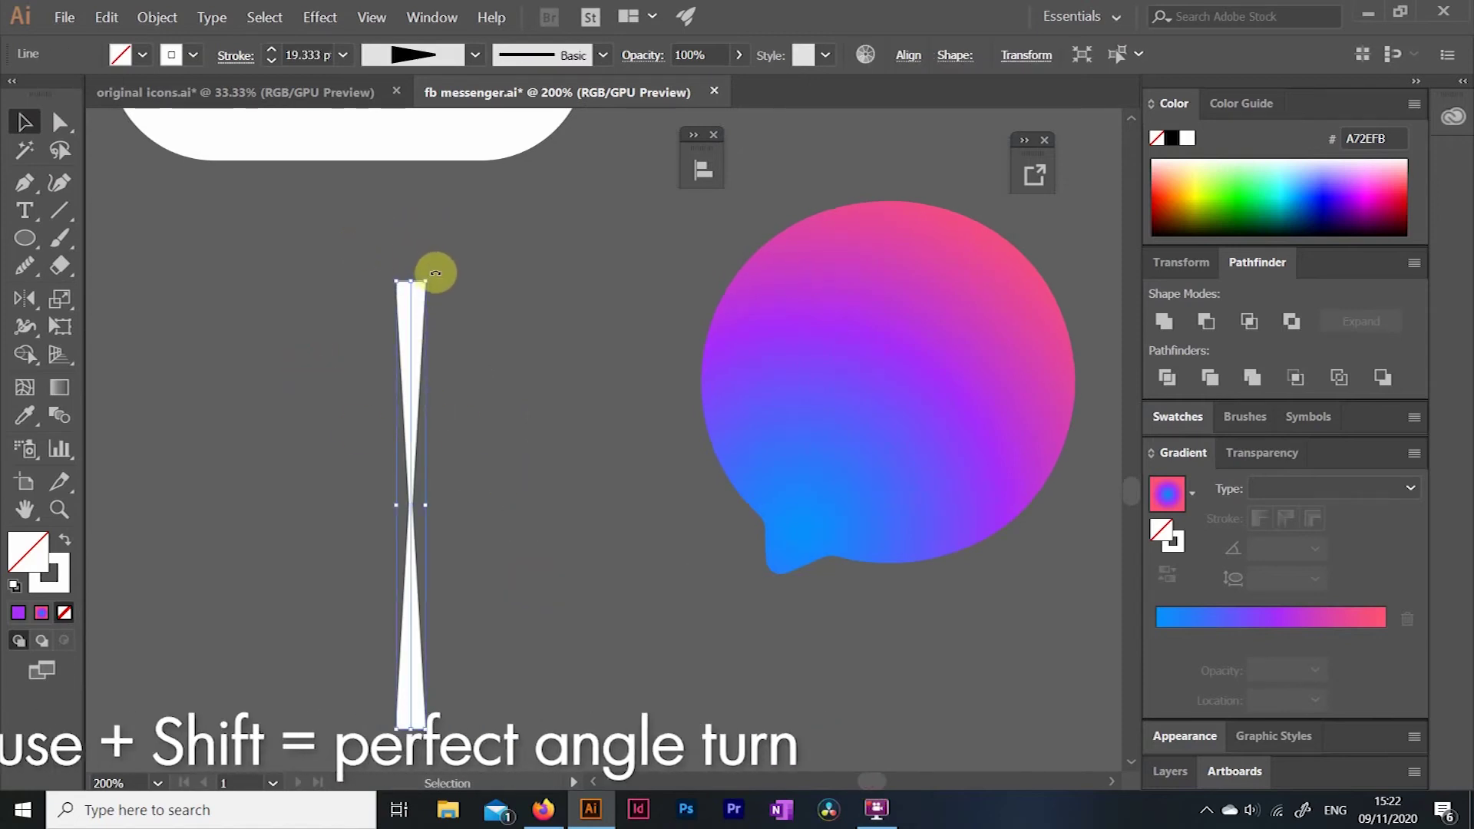
left_click_drag(435, 276, 571, 568)
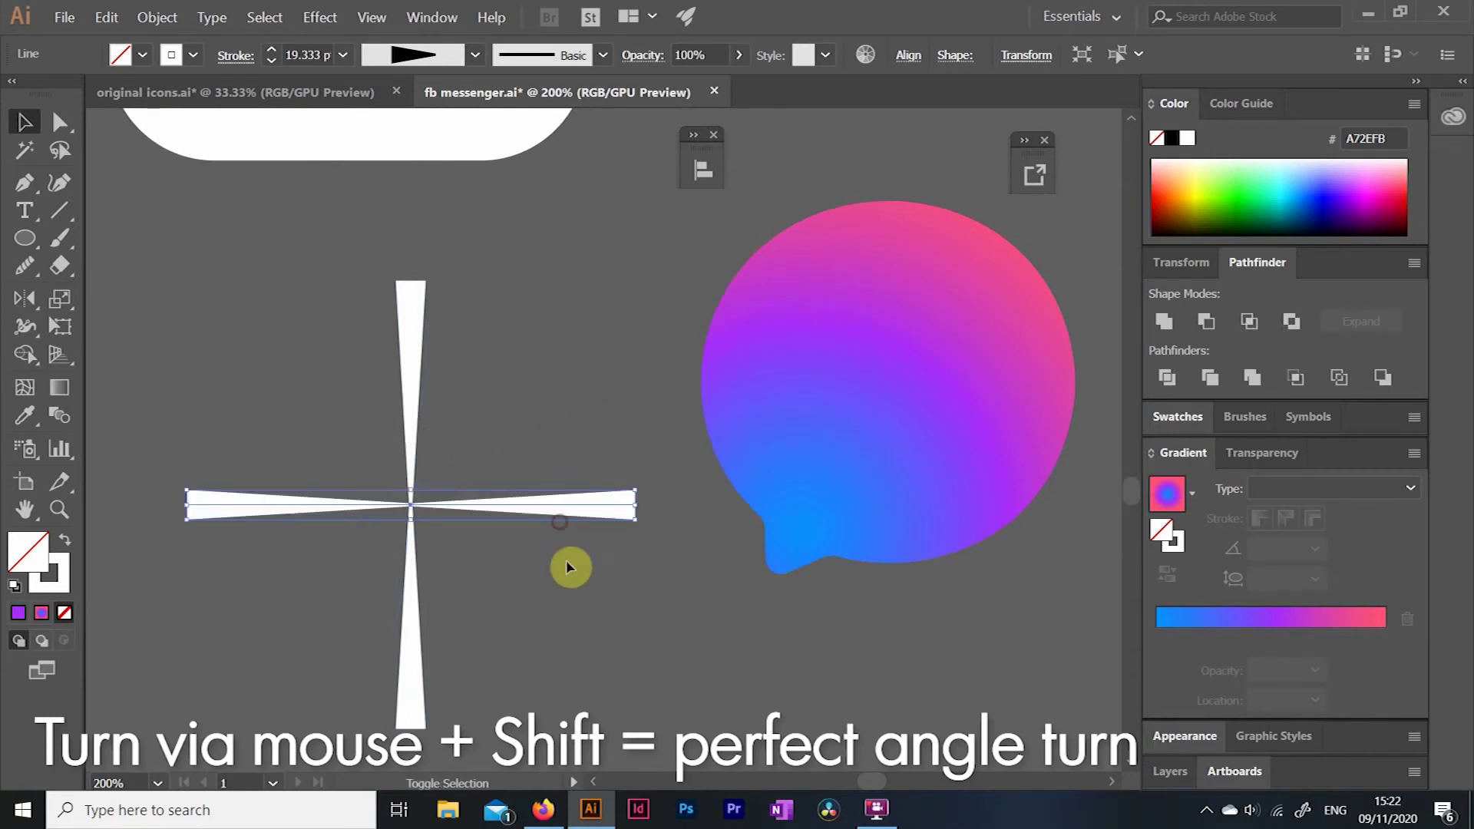
Select both crossed double spikes and rotate an in-place copy by 45 degrees to form an eight-pointed star.
left_click(568, 587)
left_click_drag(308, 411, 568, 618)
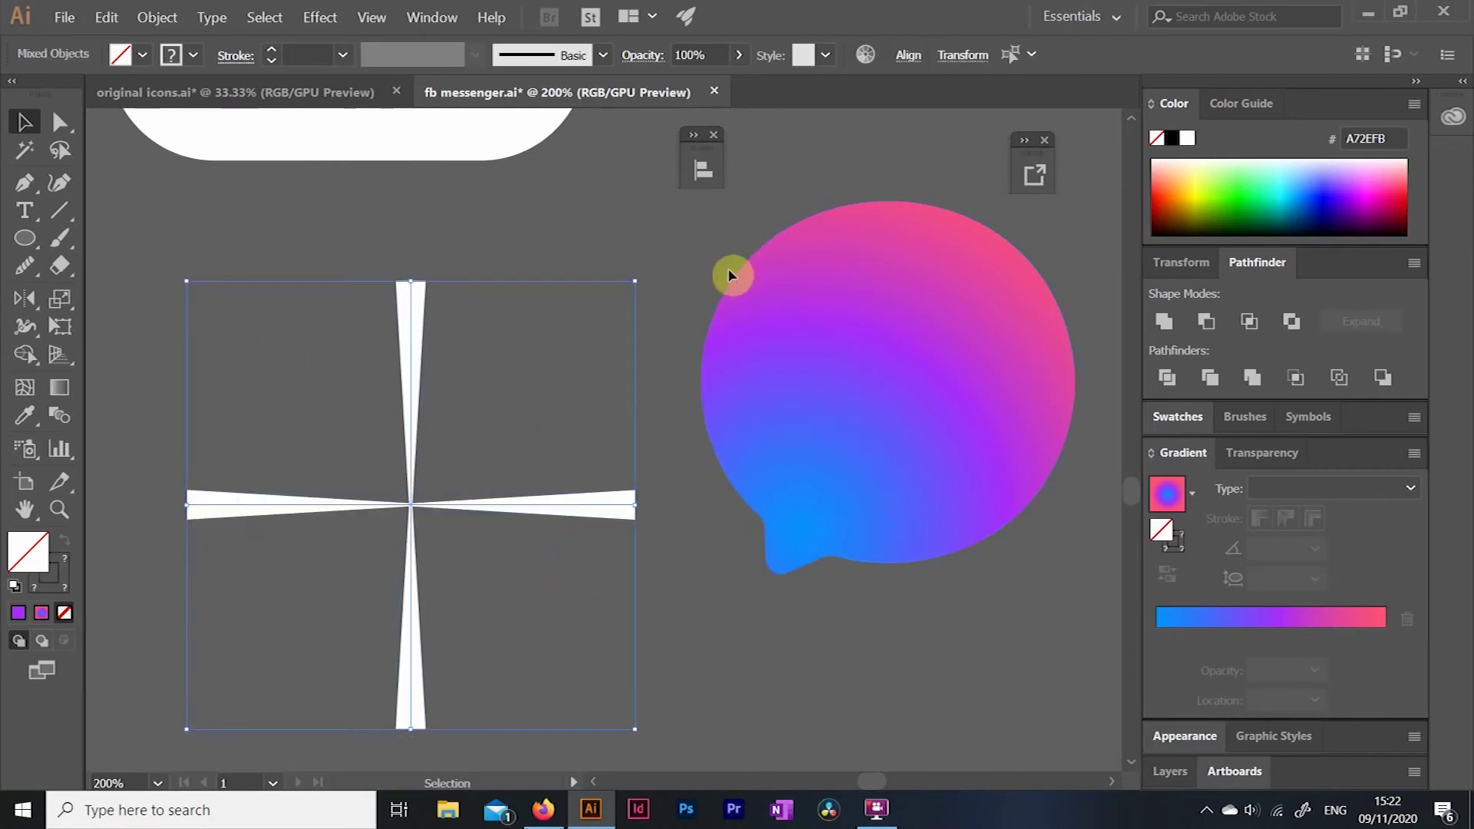
left_click_drag(640, 273, 664, 530)
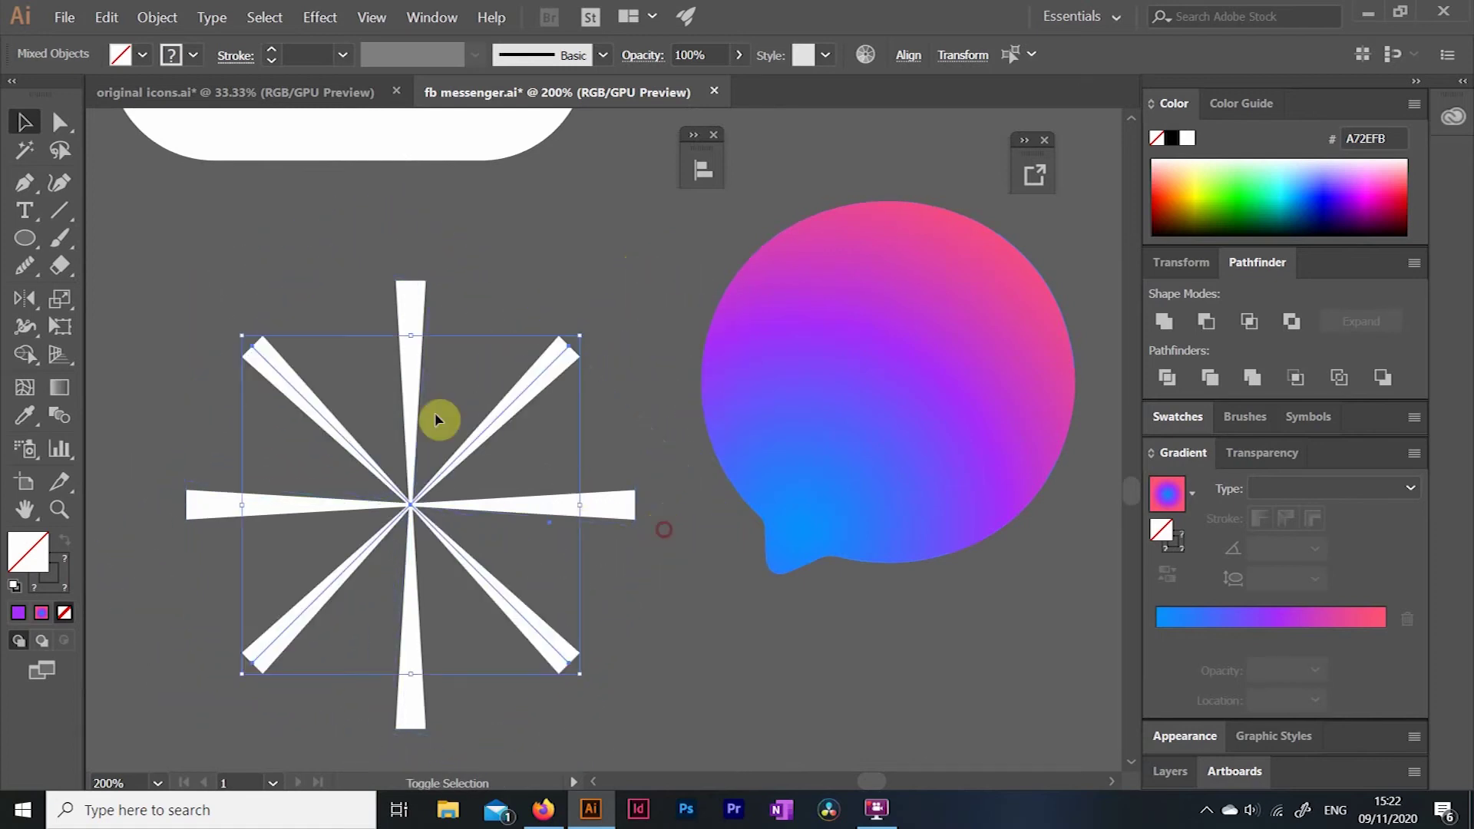
left_click(200, 288)
left_click_drag(858, 417, 378, 522)
key("Down")
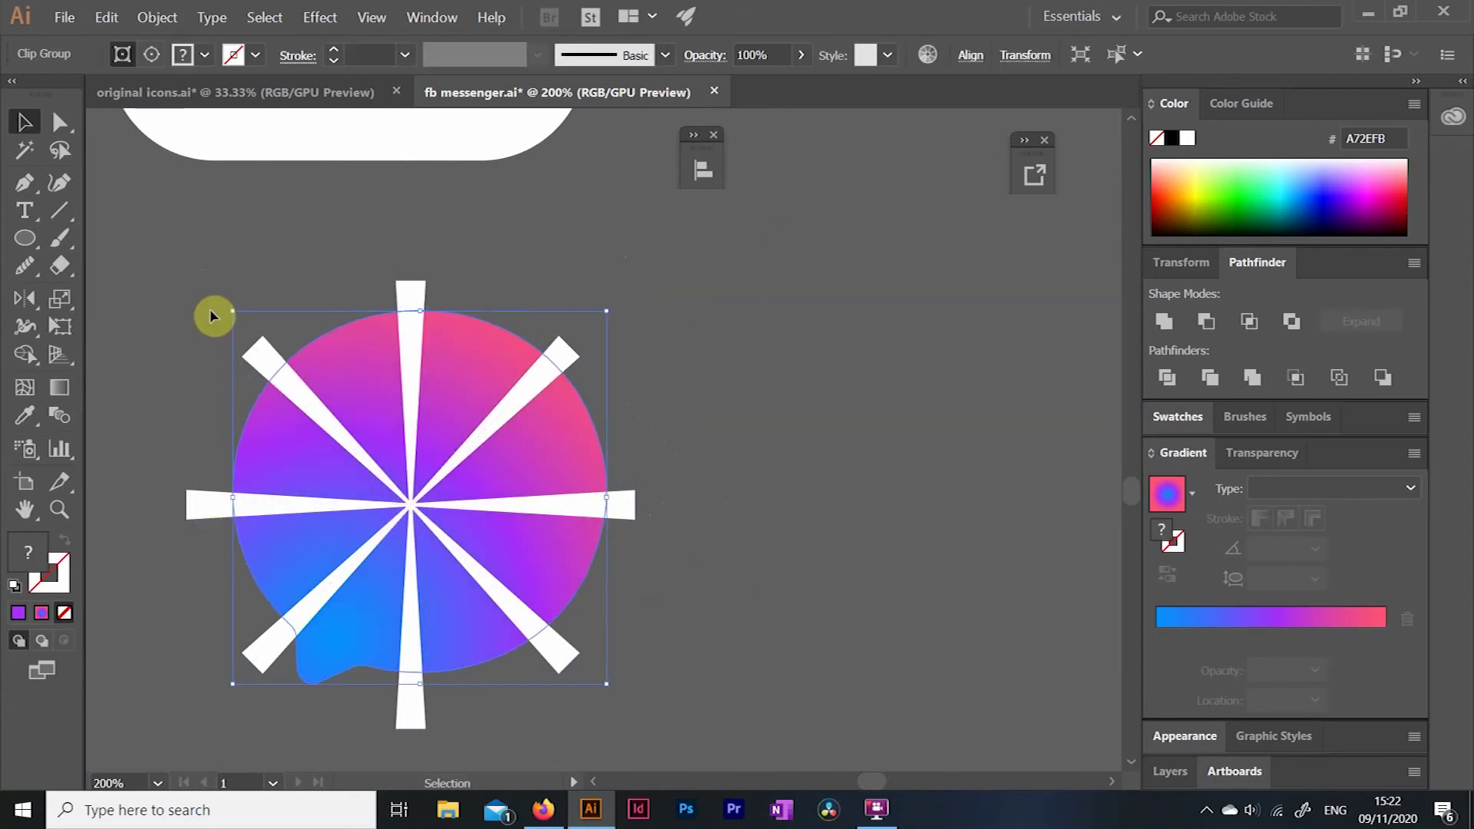
left_click_drag(480, 368, 1075, 322)
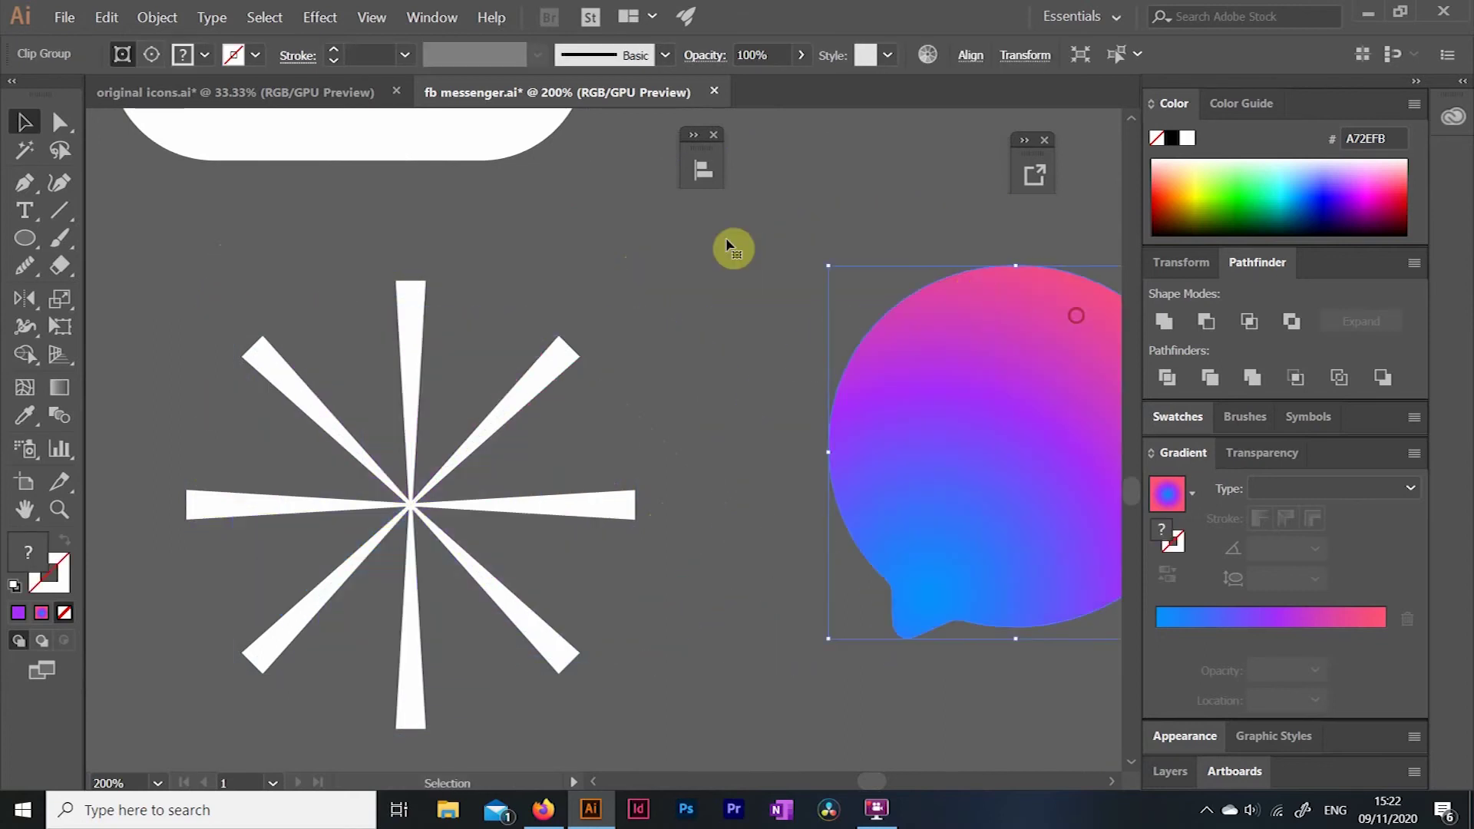
Select all the white spikes of the star and group them into one object.
left_click(596, 303)
left_click(273, 614)
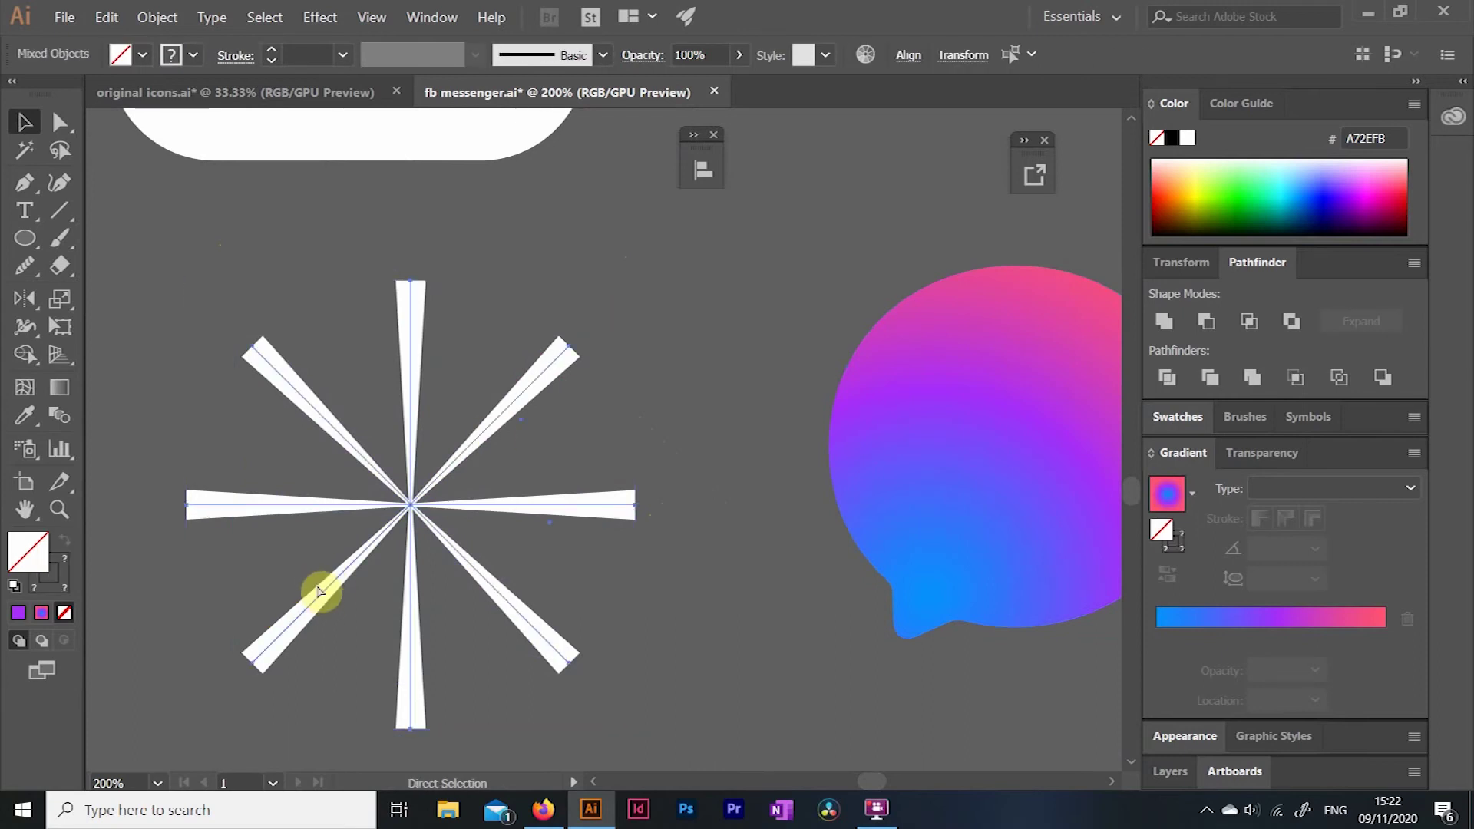
key("ctrl+minus")
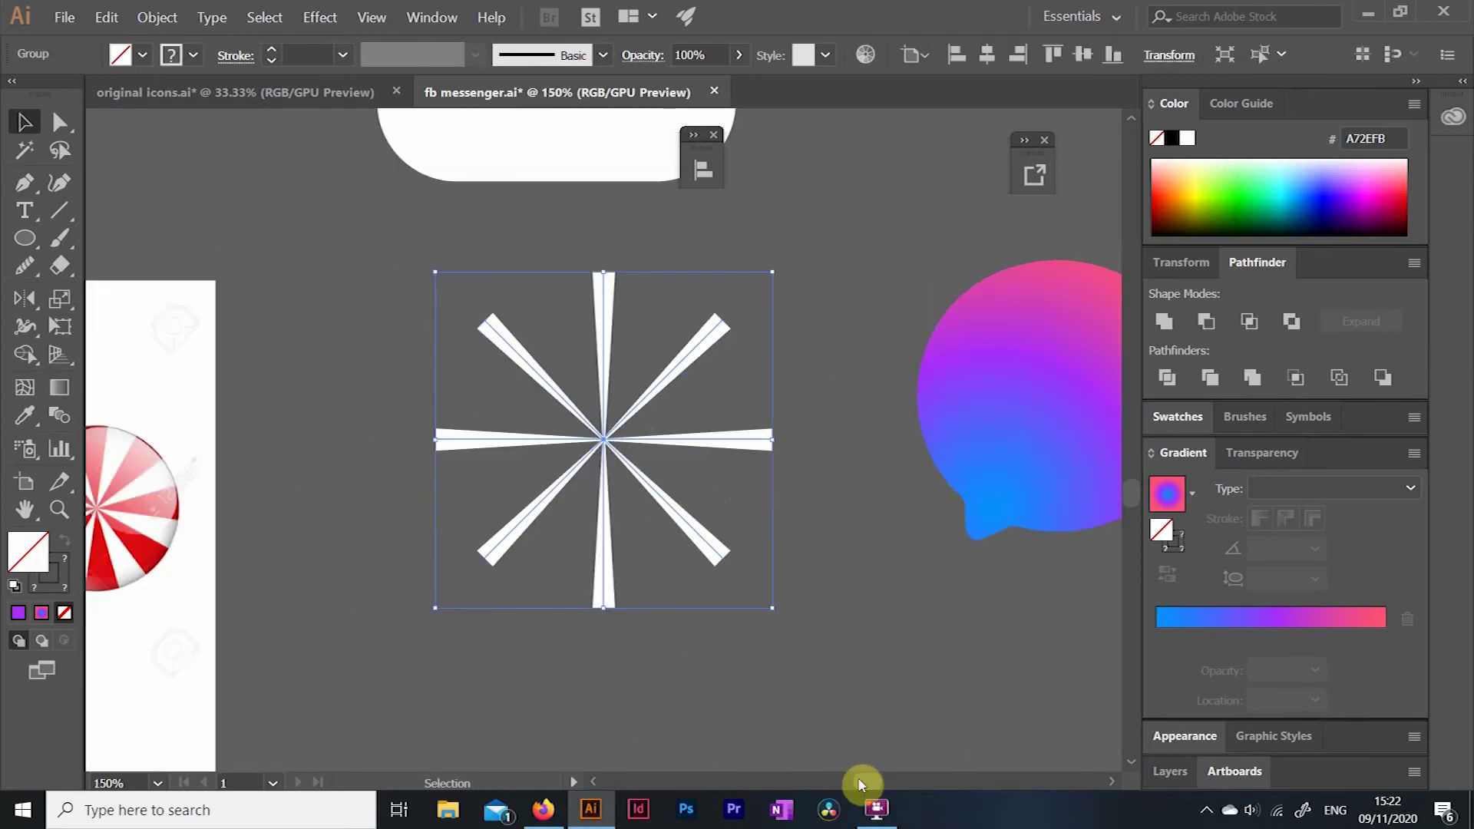
left_click_drag(859, 780, 873, 779)
left_click_drag(478, 277, 502, 247)
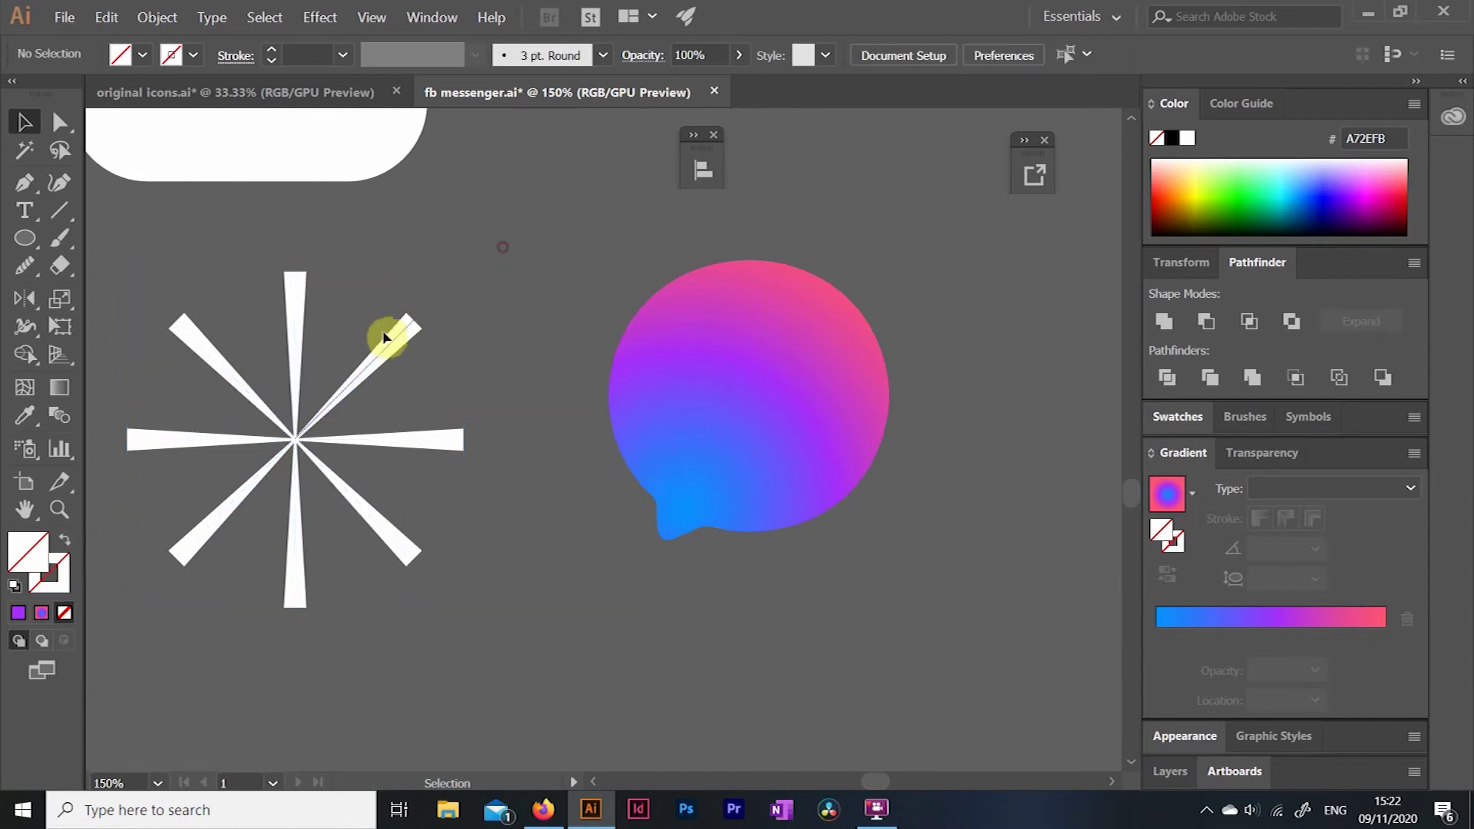
Move the white star group onto the gradient bubble so that its centre sits at the bubble's middle.
left_click(399, 342)
left_click_drag(391, 350, 846, 310)
left_click(615, 198)
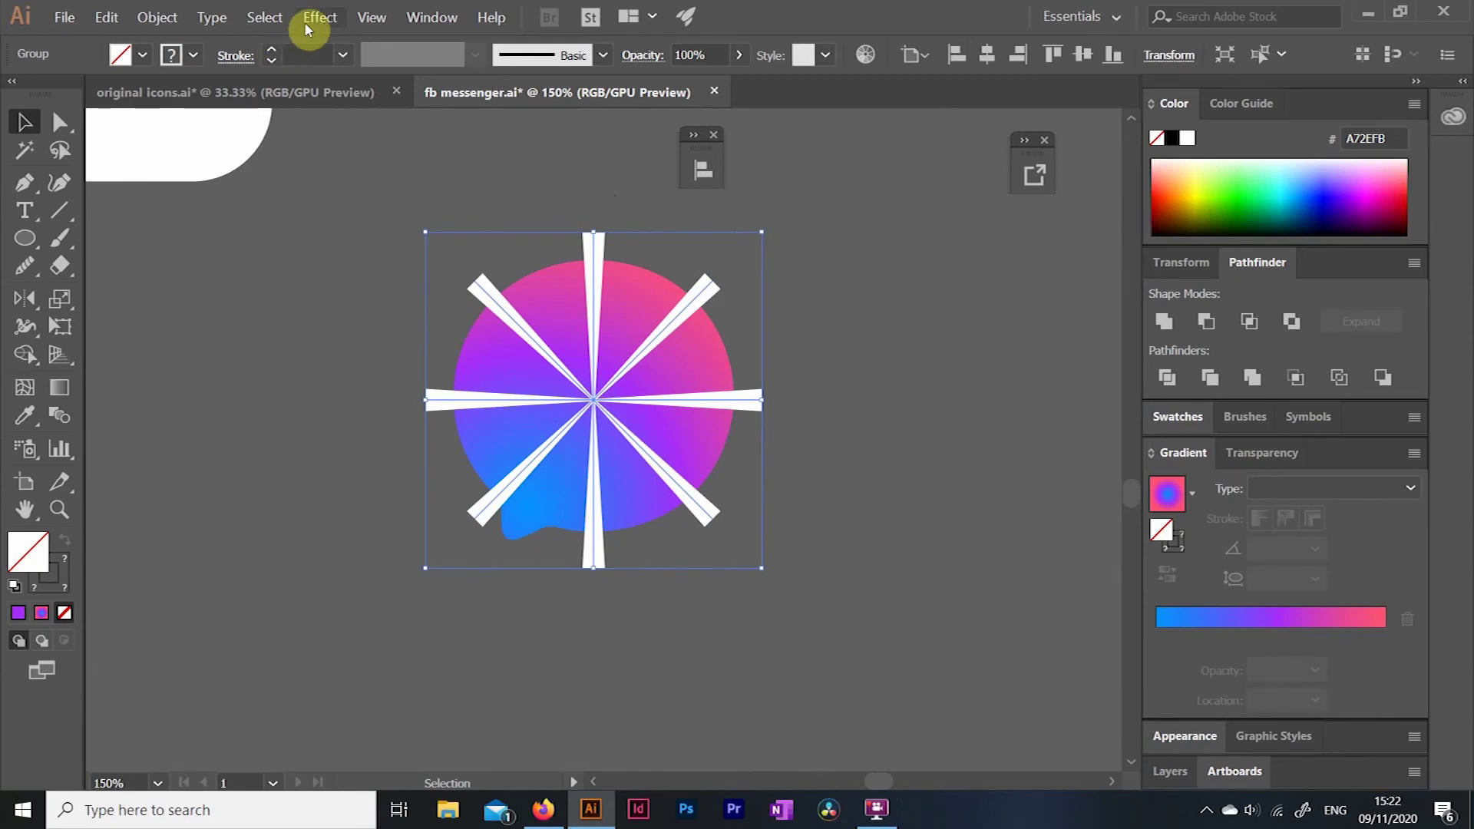
Apply a horizontal Twist warp with a 47% bend to the white star group.
left_click(306, 23)
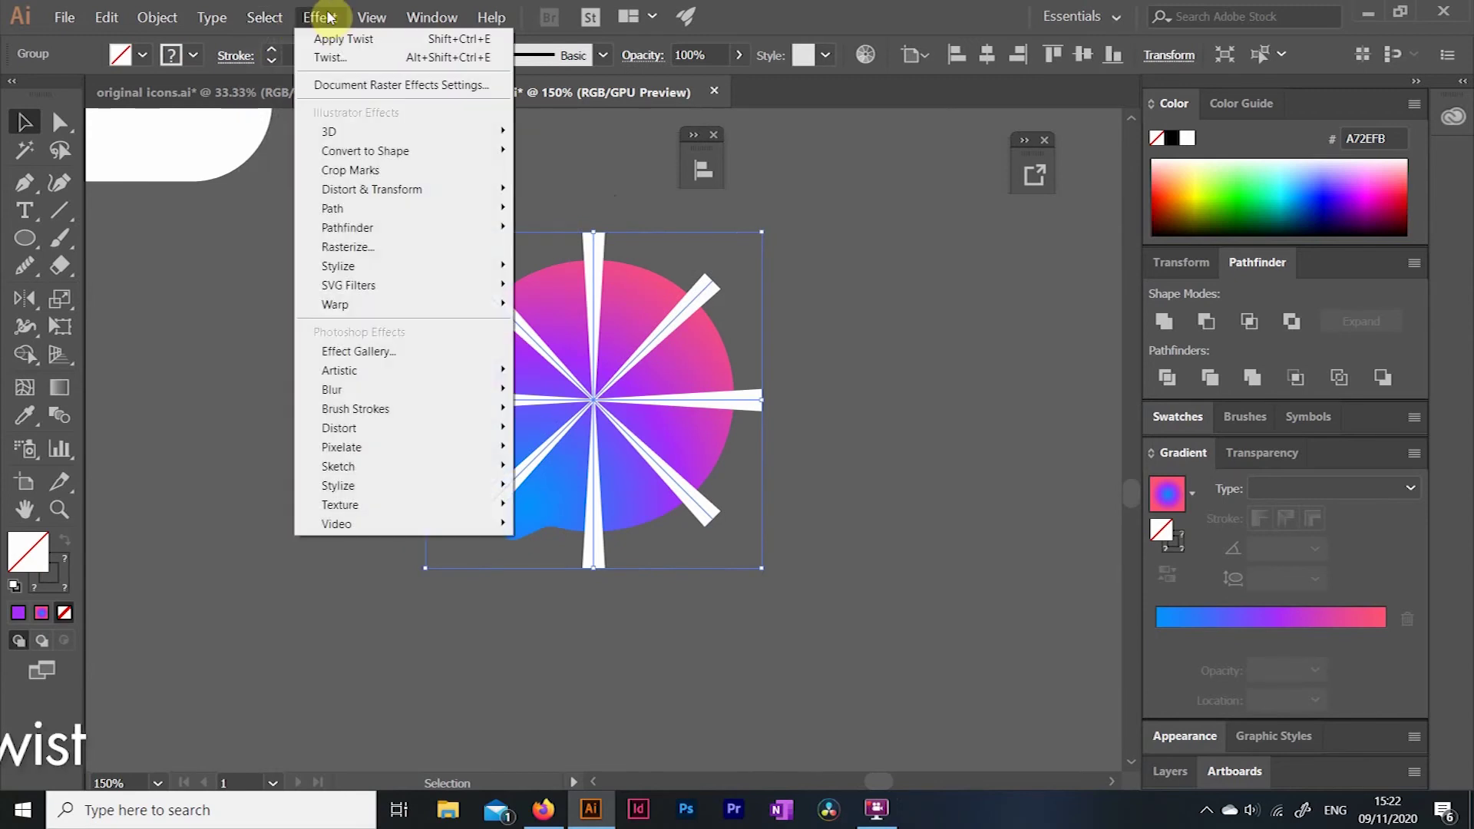
mouse_move(444, 309)
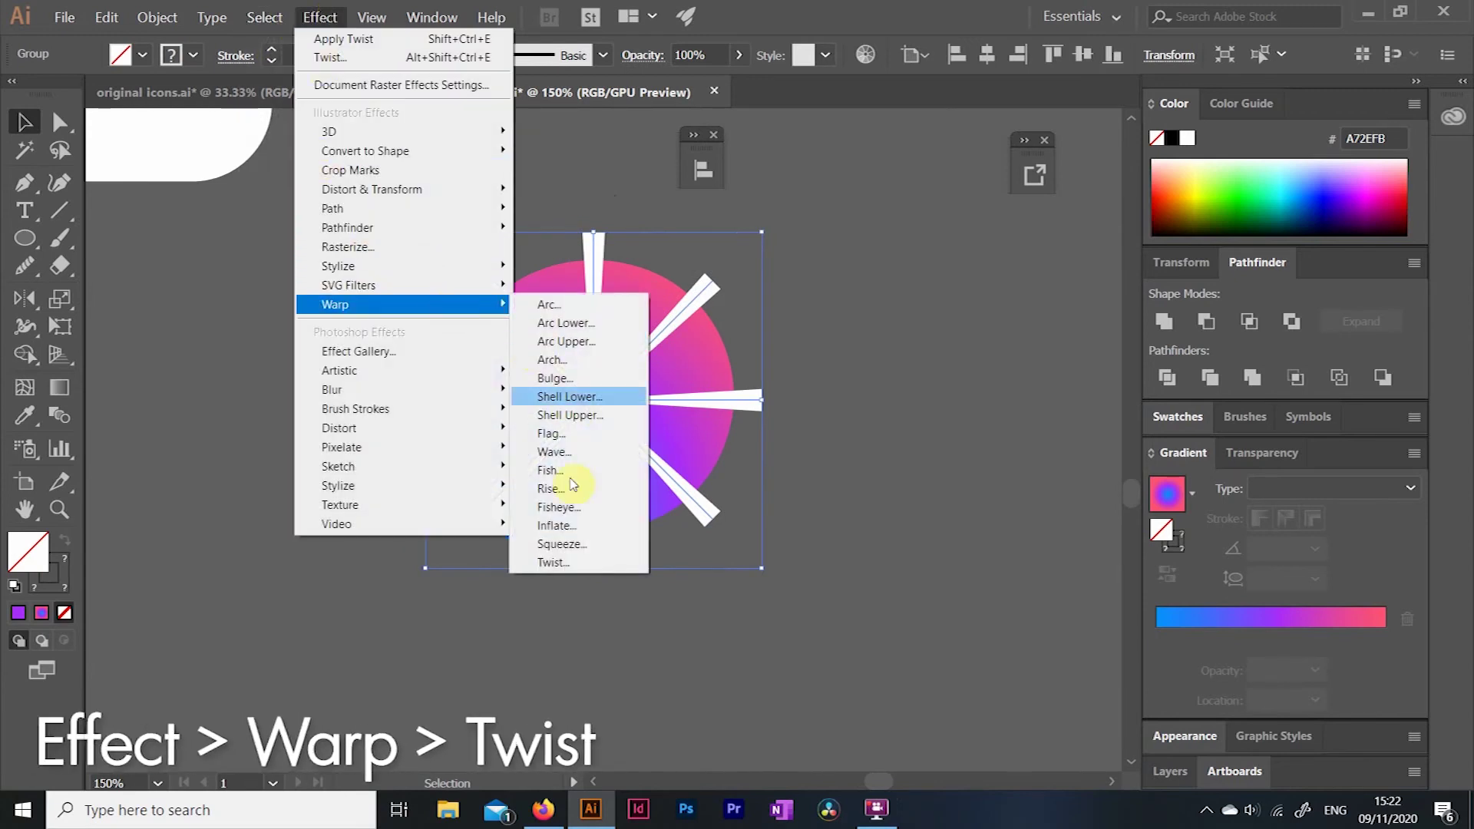
left_click(545, 565)
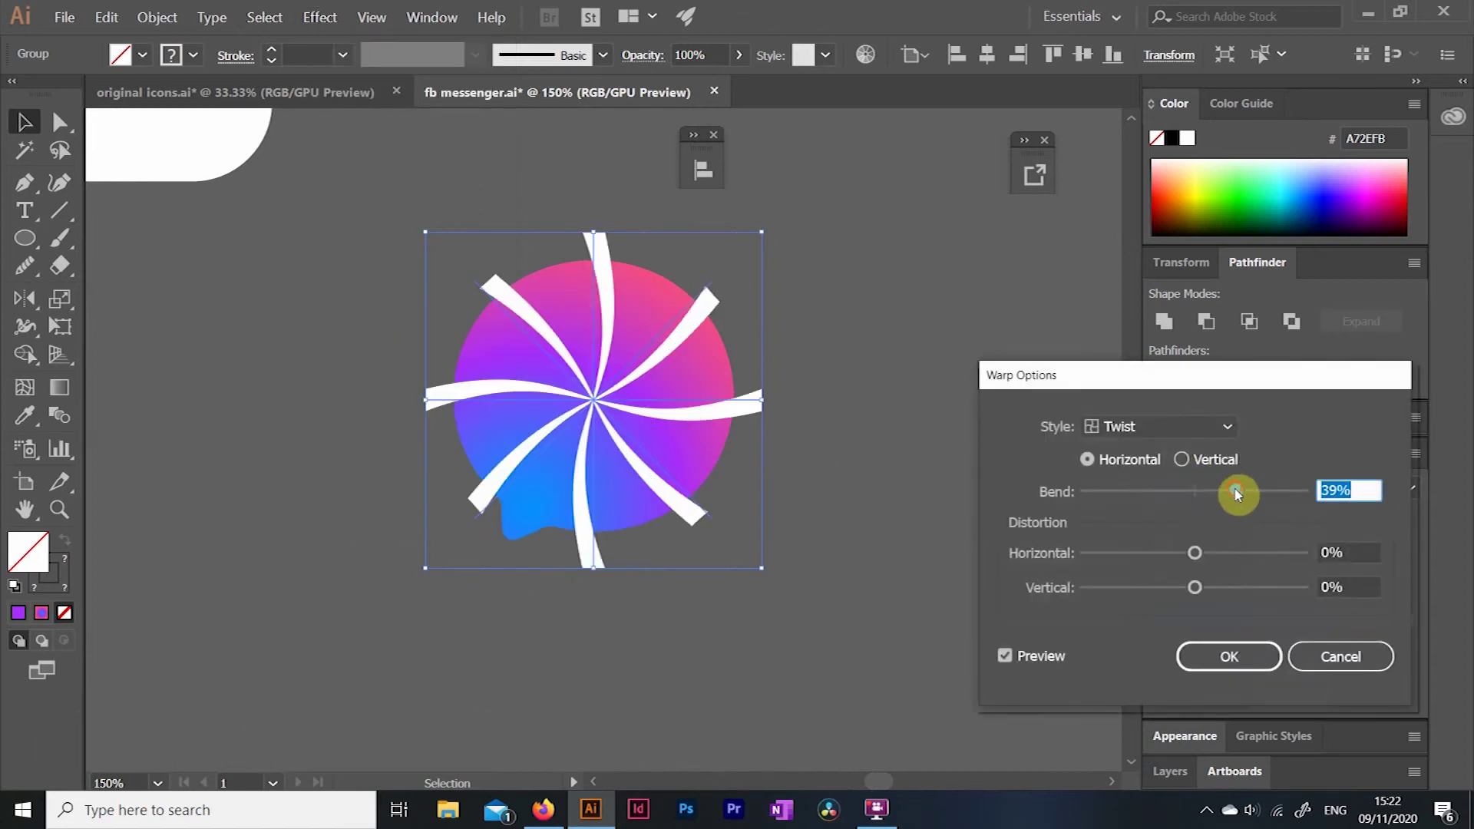
left_click_drag(1238, 494, 1245, 491)
left_click(1218, 662)
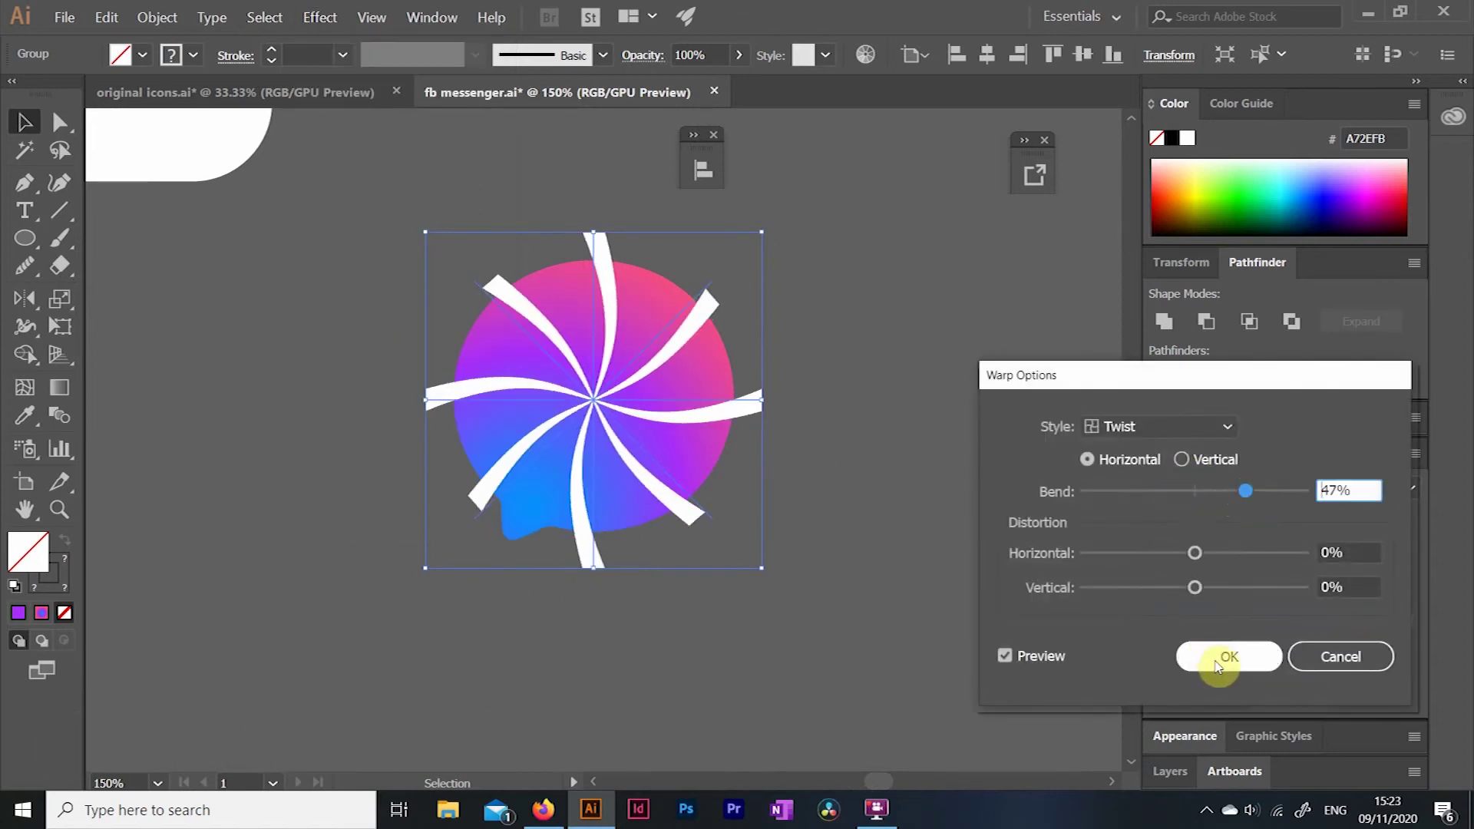
Set the stroke weight of the twisted stripes to 34 pt.
left_click(272, 58)
left_click_drag(272, 55, 273, 52)
left_click(418, 170)
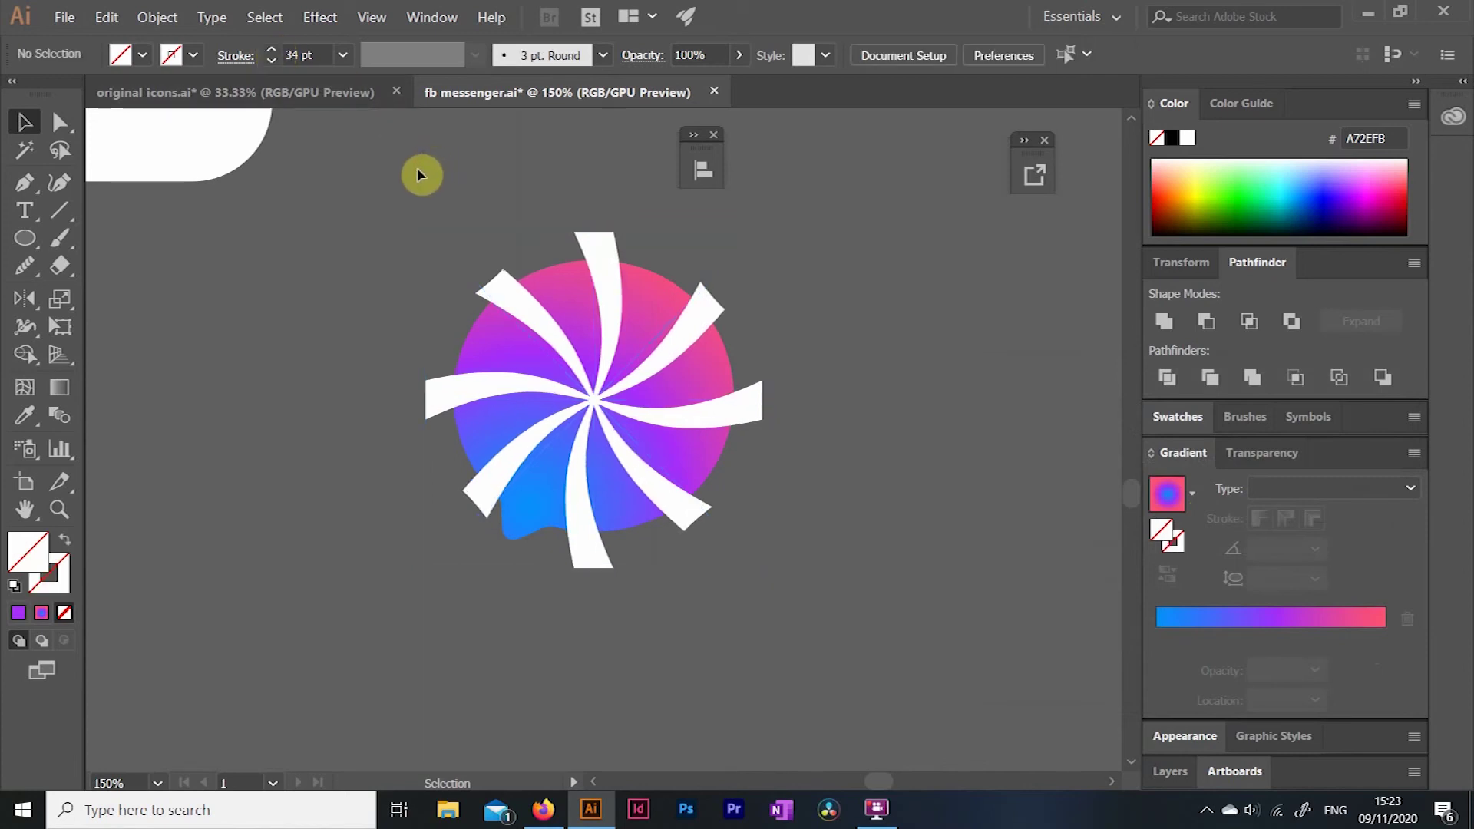
Try to trim the twisted stripes to the gradient bubble with the Shape Builder tool.
key("ctrl+minus")
left_click(1131, 120)
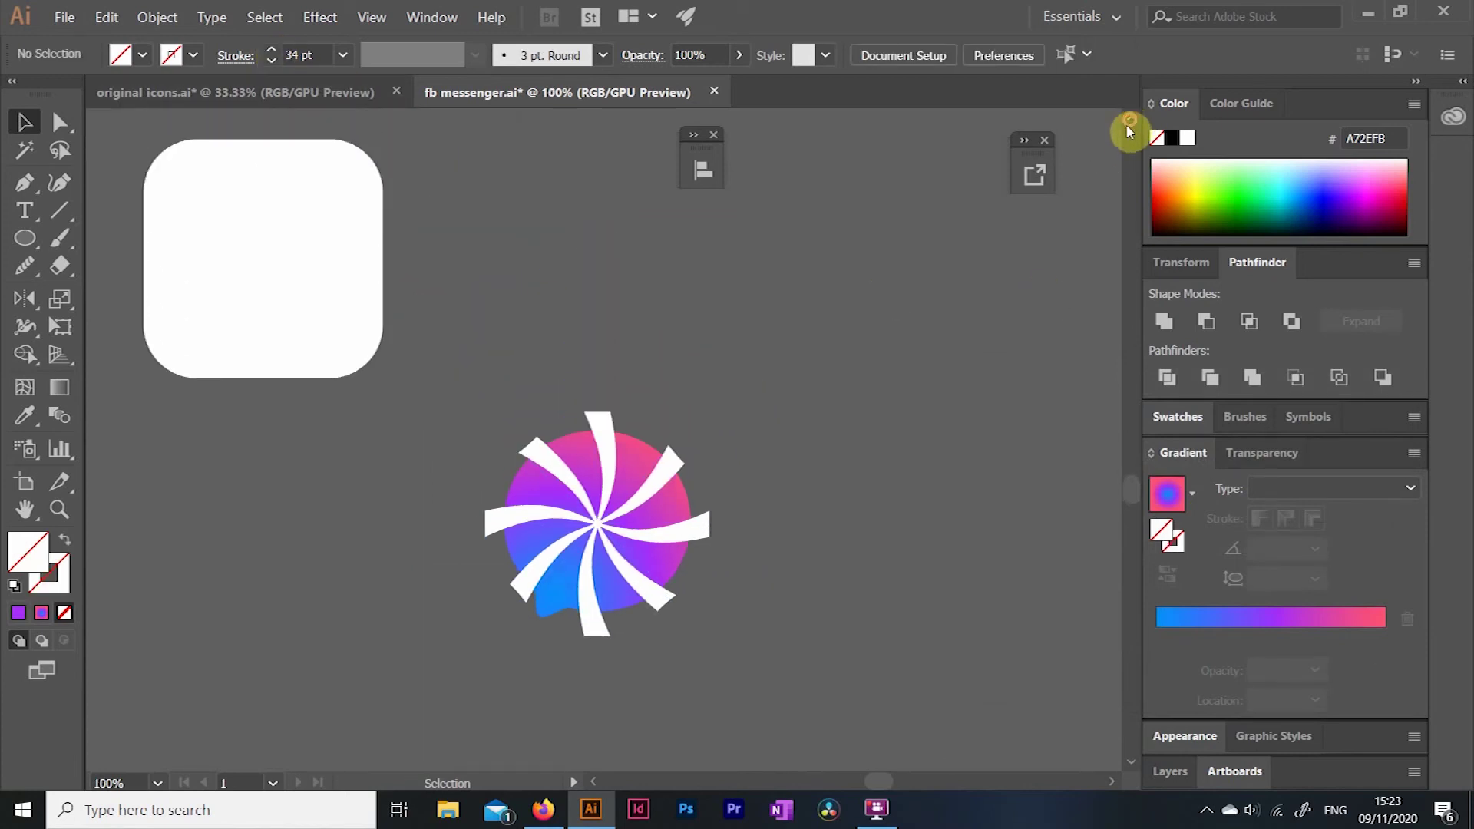
left_click_drag(466, 397, 676, 633)
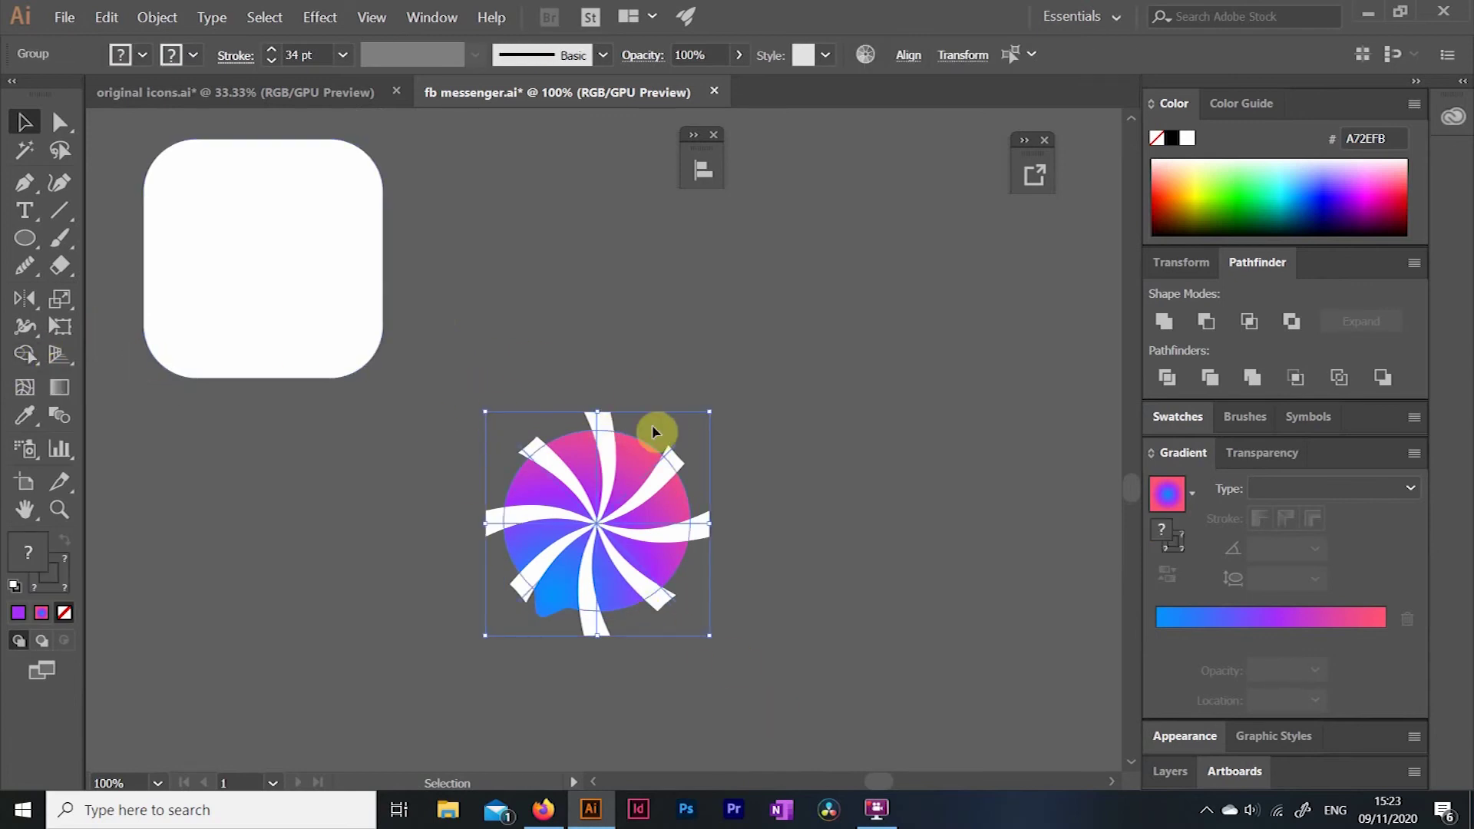
left_click(25, 349)
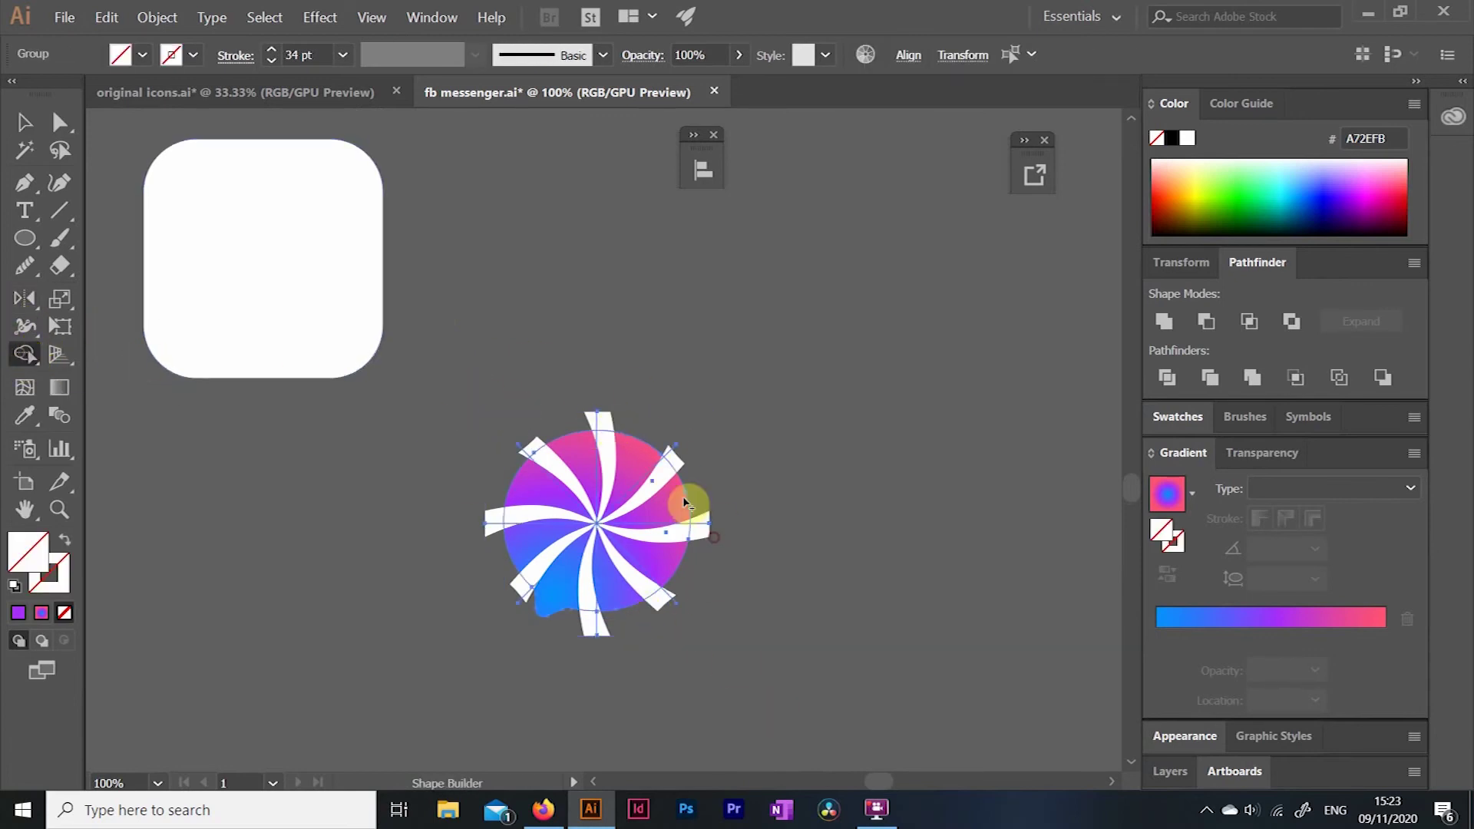
left_click(25, 121)
left_click(428, 431)
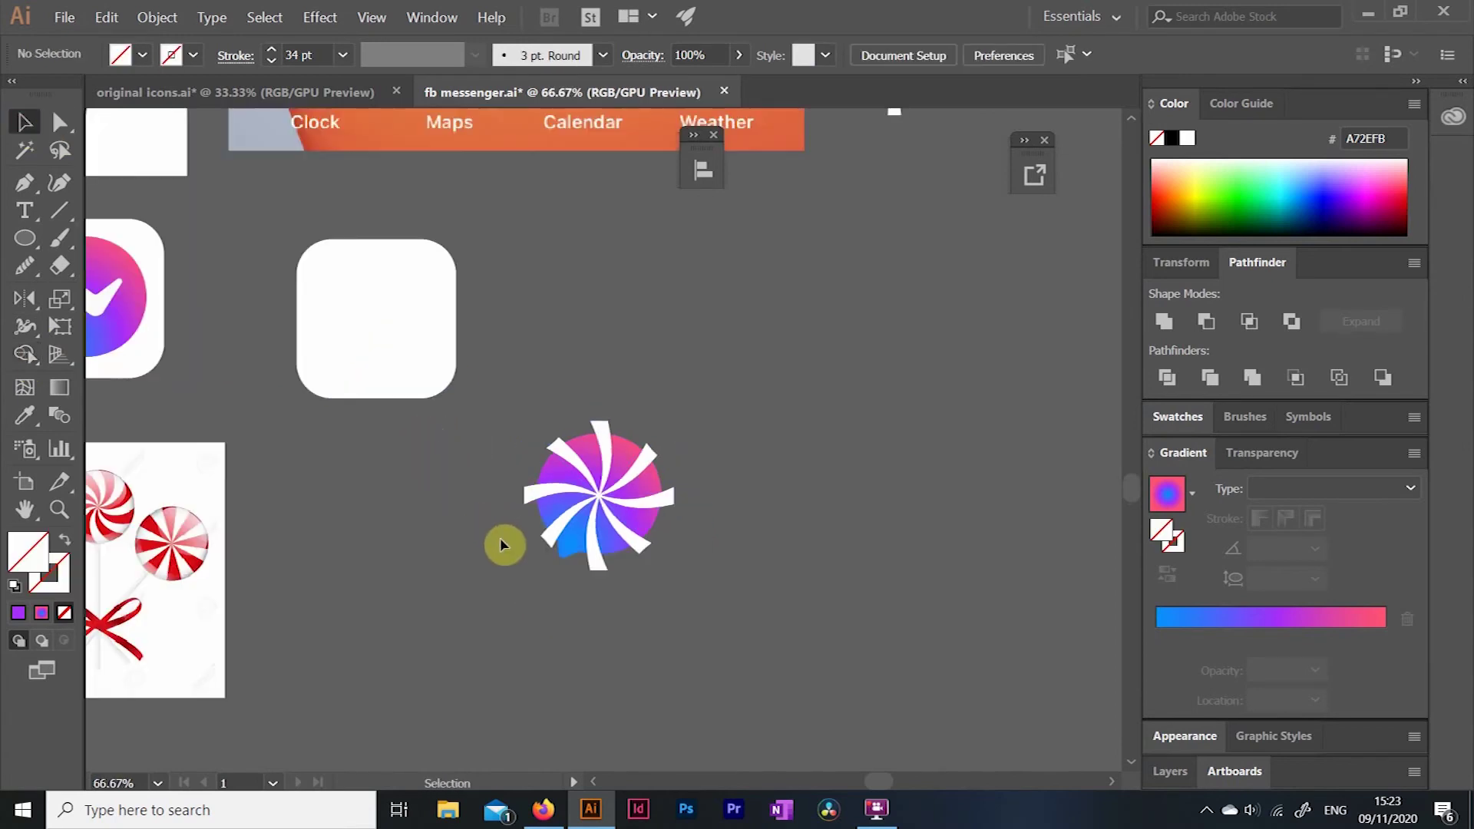
Duplicate the blue Messenger bubble, without its rounded square, into the empty area beside the lollipop picture.
left_click_drag(879, 782, 848, 781)
left_click(143, 281)
left_click(271, 276)
left_click_drag(254, 277, 922, 661, "alt")
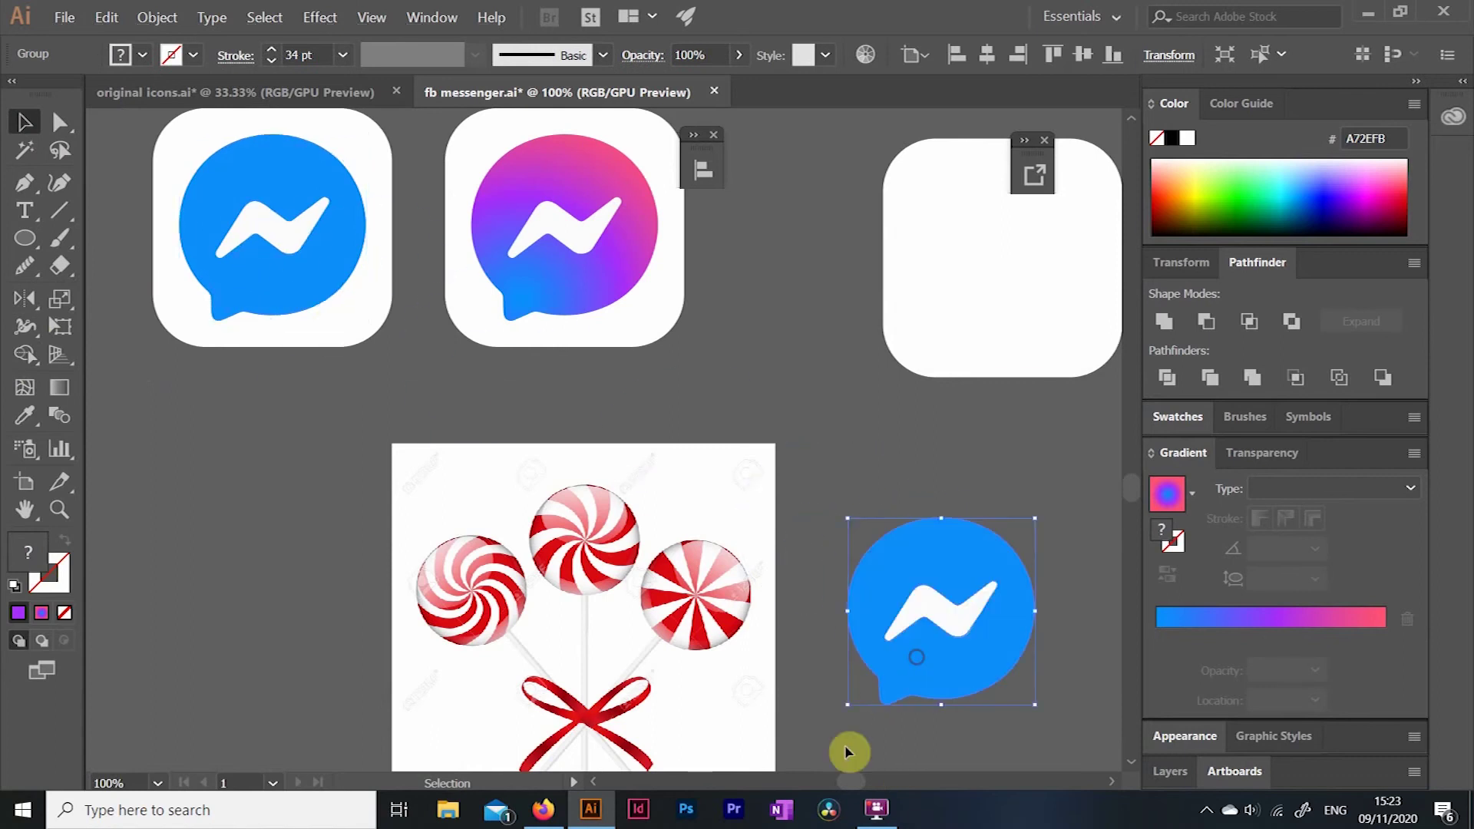
Position the bubble copy exactly over the gradient bubble and unite its parts into one solid shape.
left_click_drag(847, 782, 864, 787)
scroll(863, 785, "right", 6)
left_click_drag(208, 569, 564, 486)
left_click(1164, 321)
Bring the united bubble shape to the front and set its fill to none.
right_click(608, 468)
mouse_move(790, 382)
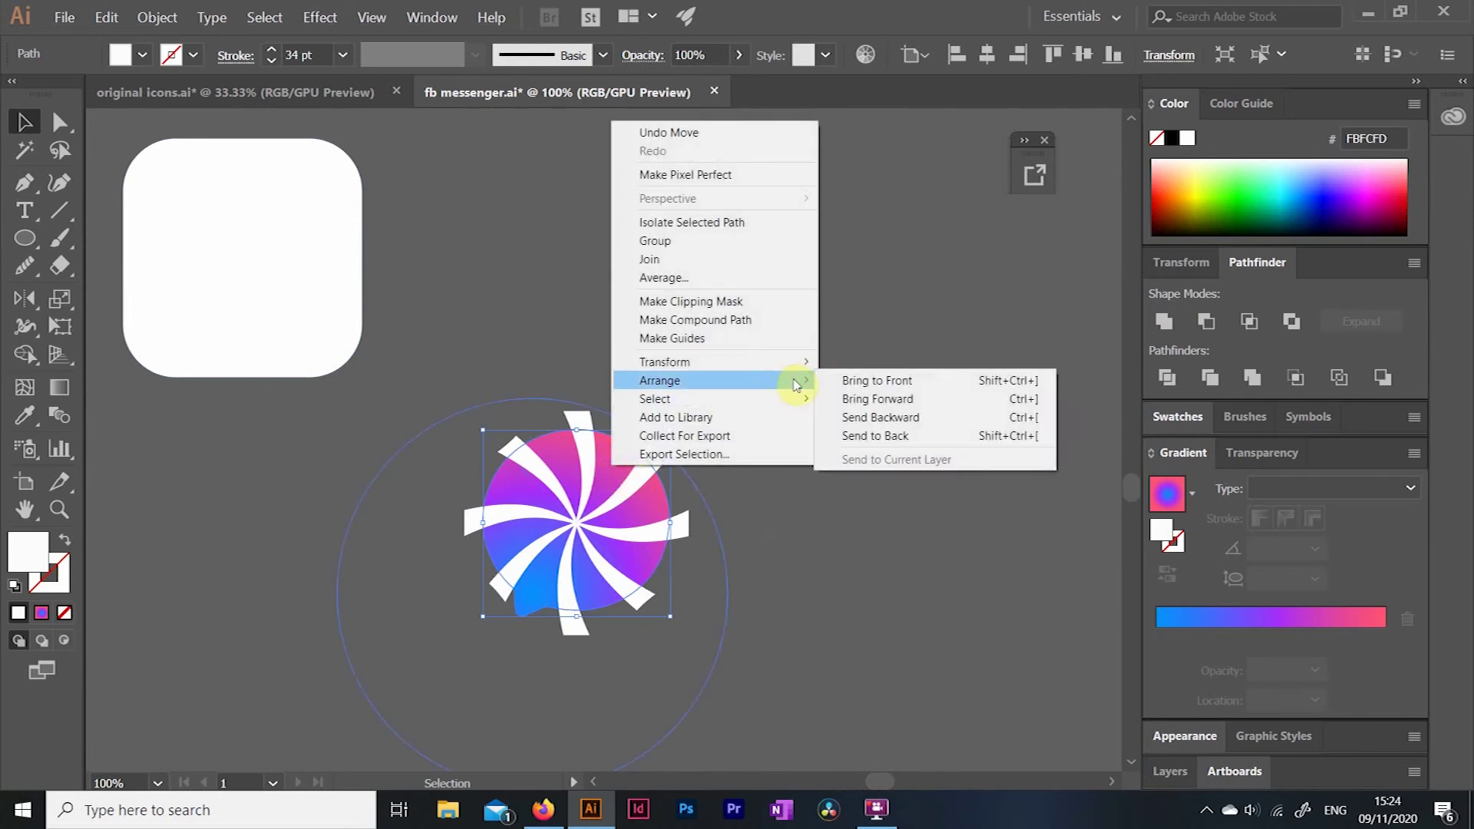
left_click(836, 382)
left_click(142, 55)
left_click(15, 95)
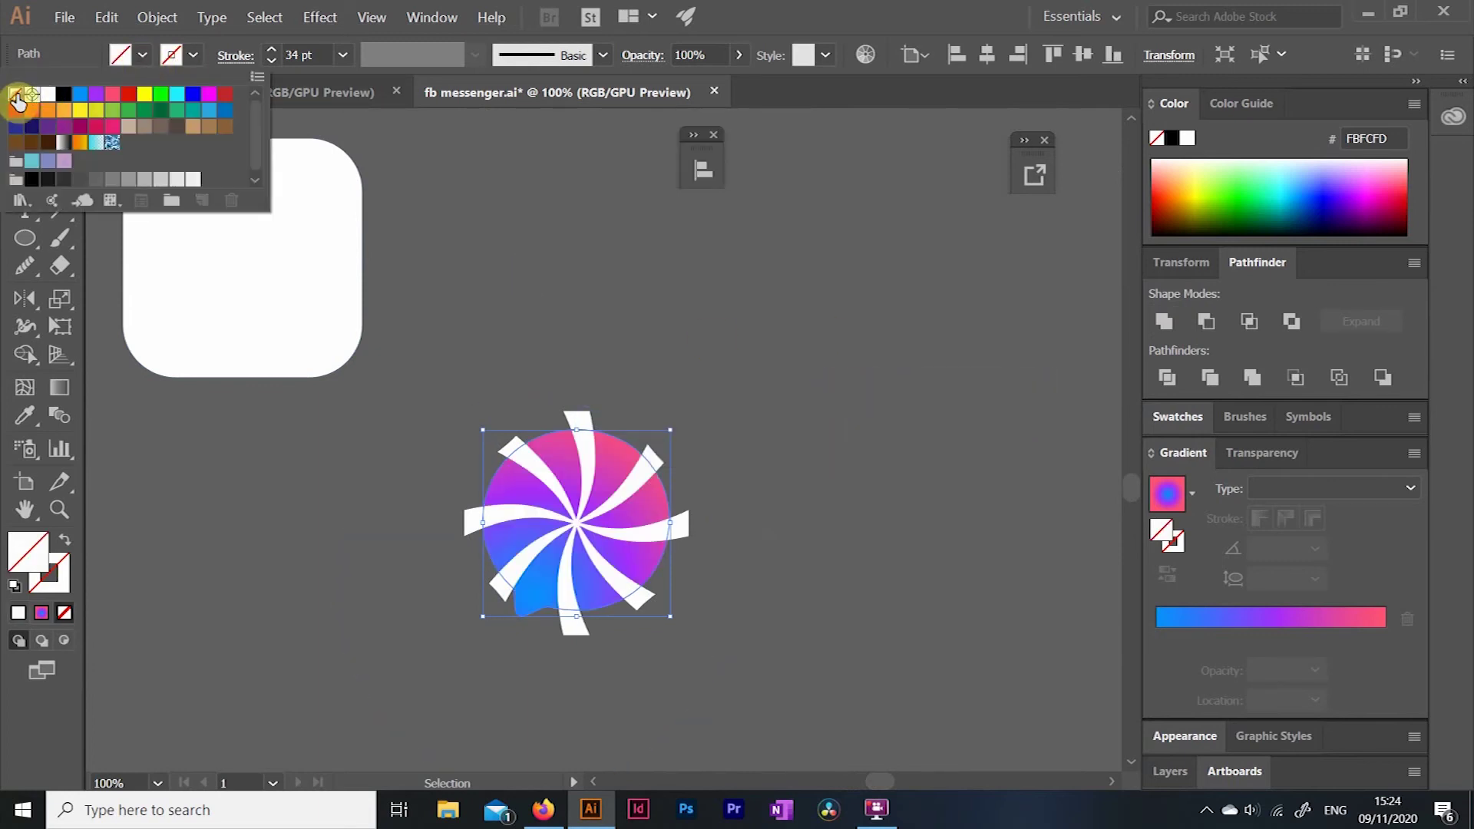
Clip the twisted white stripes to the bubble outline with a clipping mask.
left_click(580, 423)
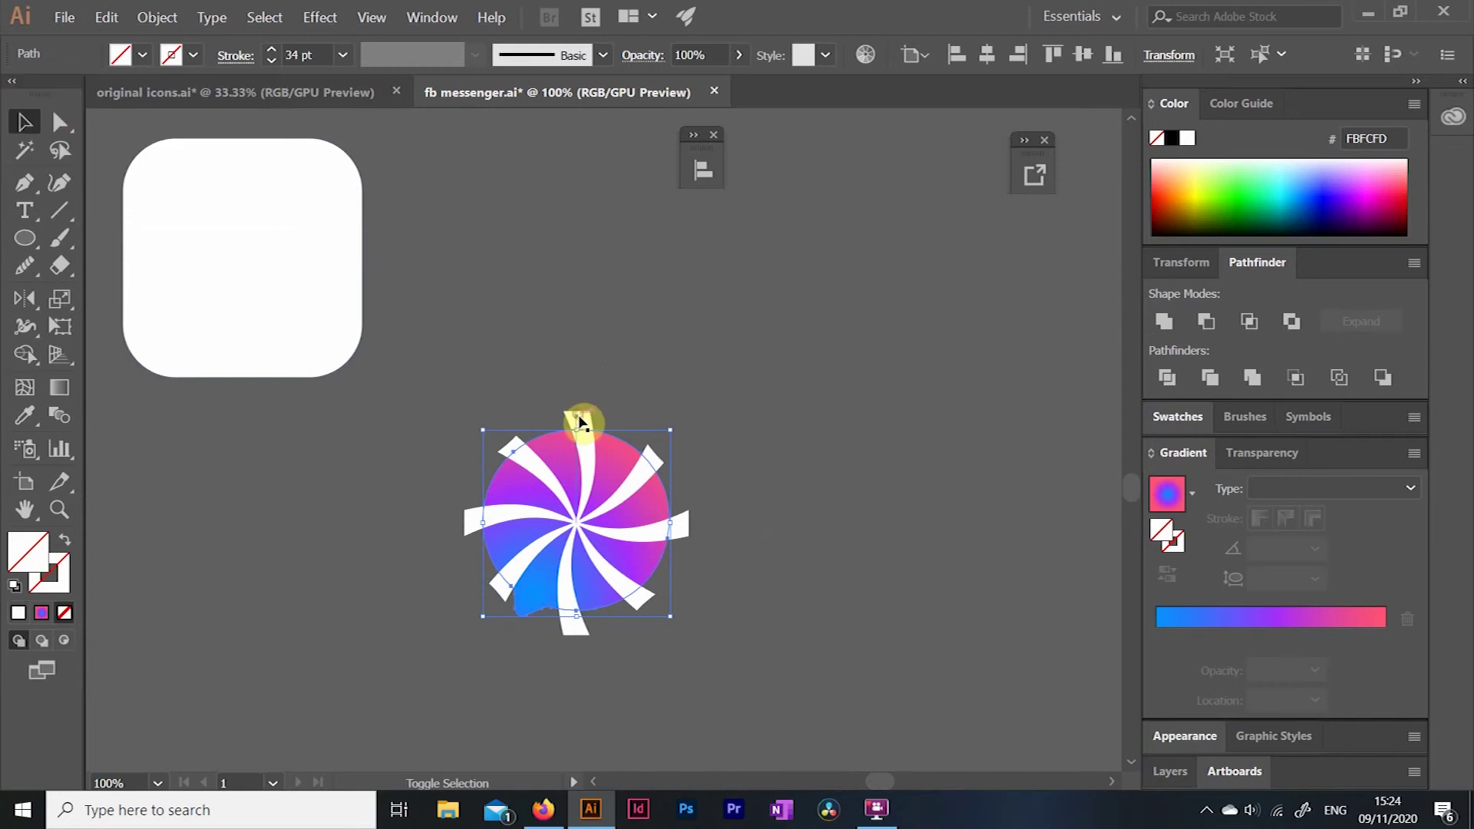
left_click(580, 422, "shift")
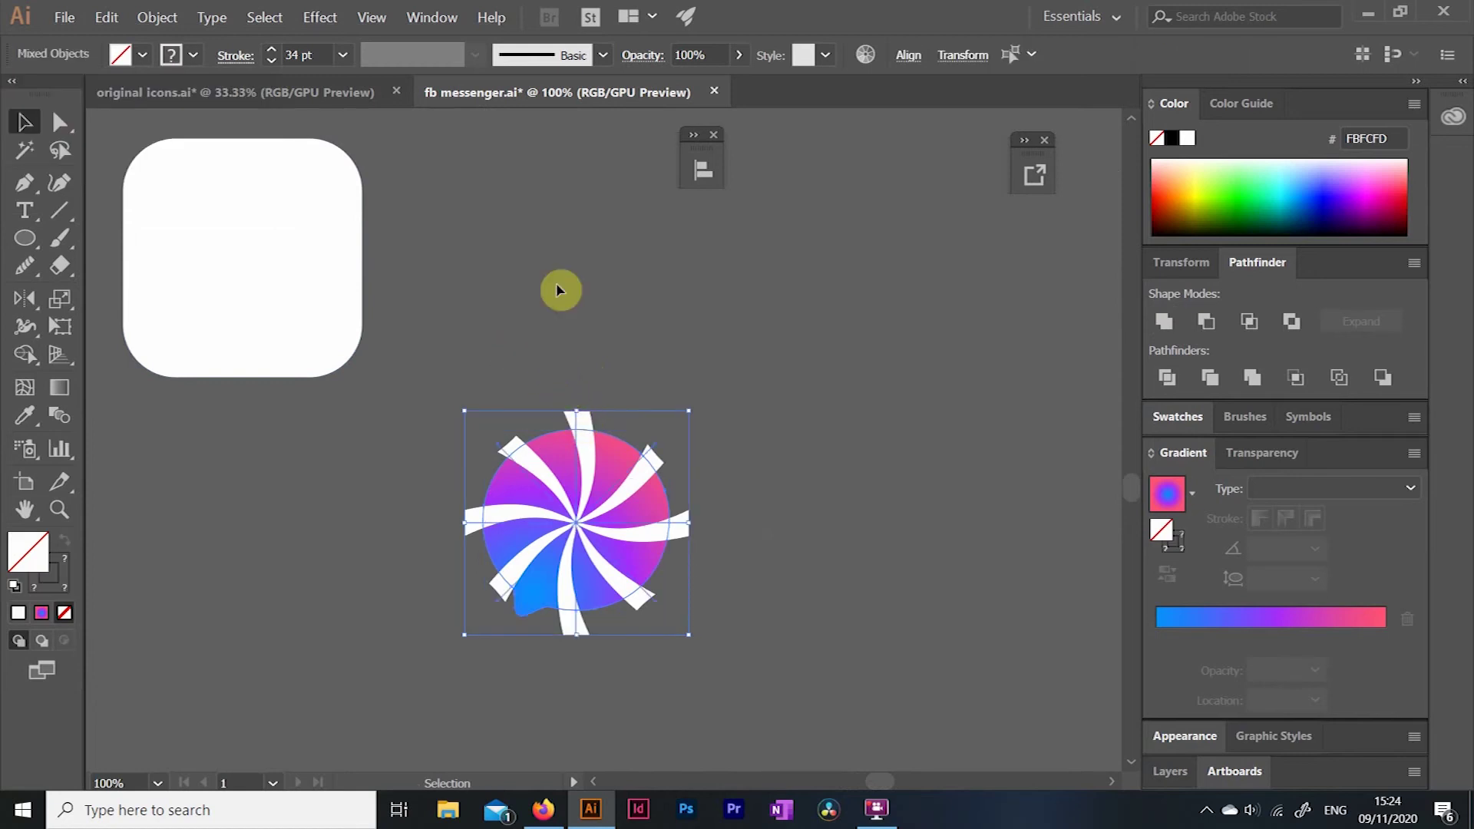
left_click(149, 19)
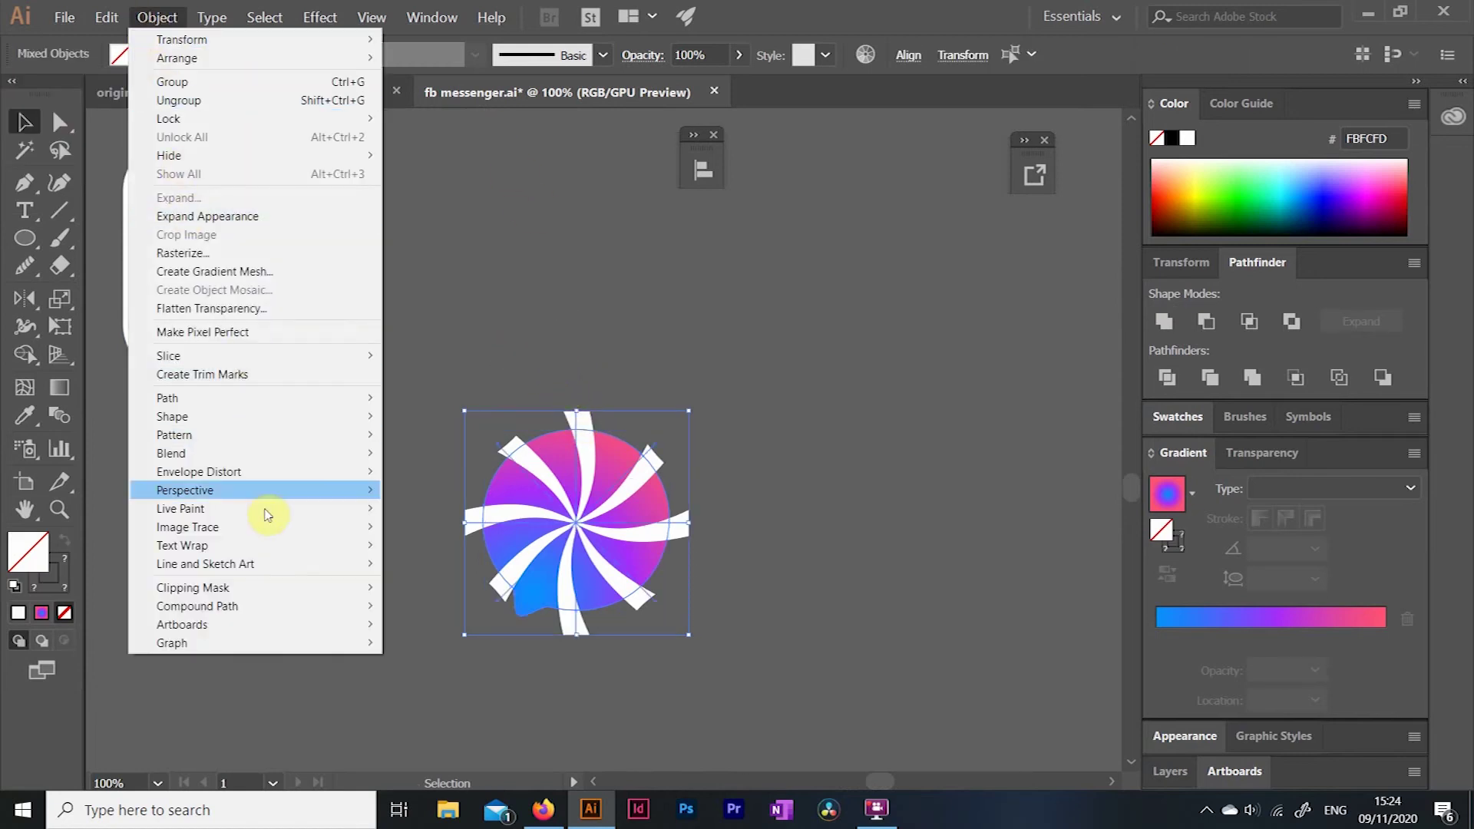
left_click(391, 592)
left_click(362, 573)
Move the white rounded square behind the striped bubble so that the bubble sits centred on it.
key("ctrl+minus")
key("ctrl+minus")
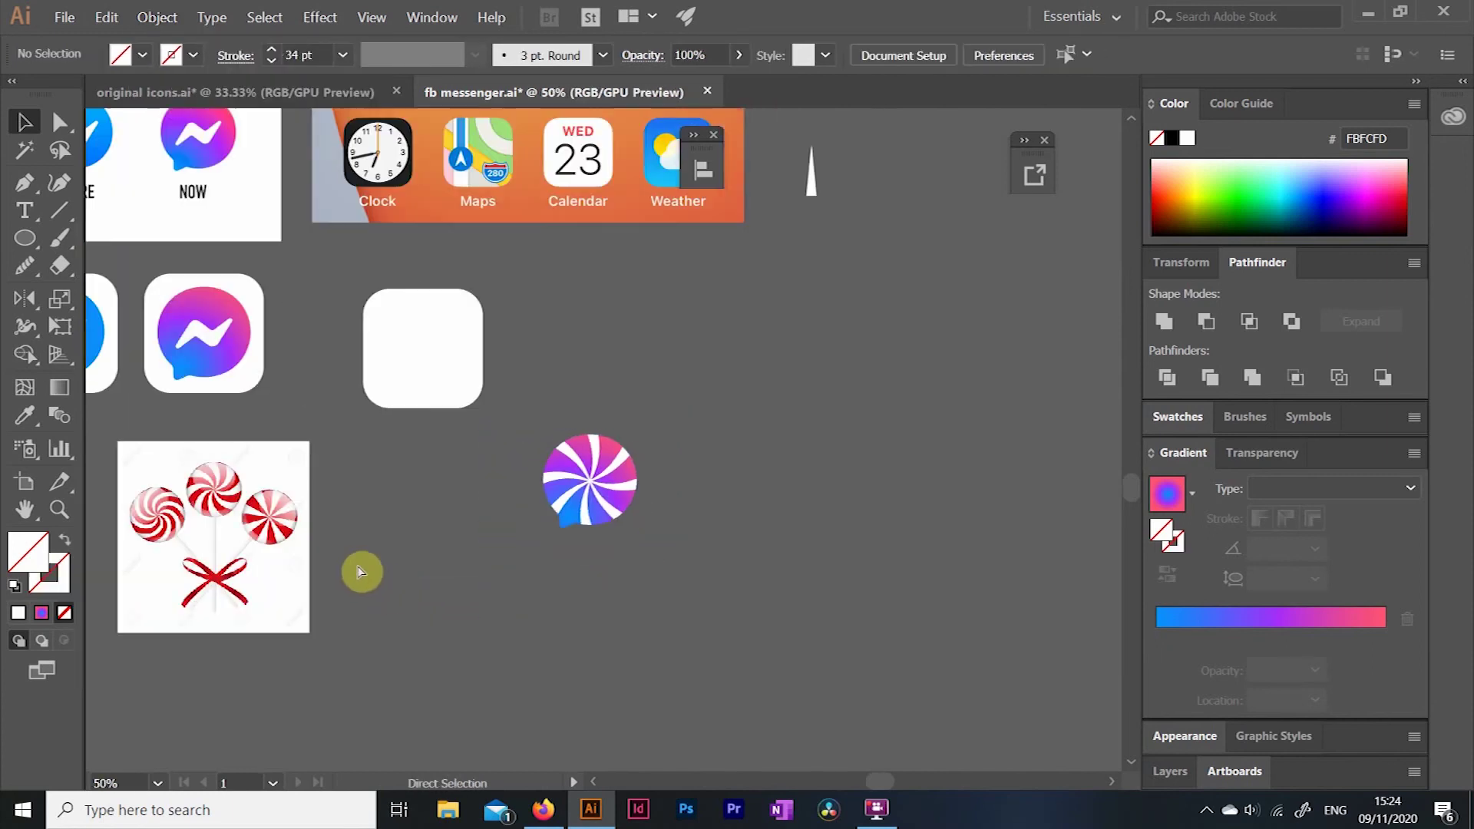
key("ctrl+plus")
key("ctrl+plus")
key("ctrl+plus")
key("ctrl+minus")
key("ctrl+minus")
left_click_drag(418, 339, 641, 515)
left_click(527, 391)
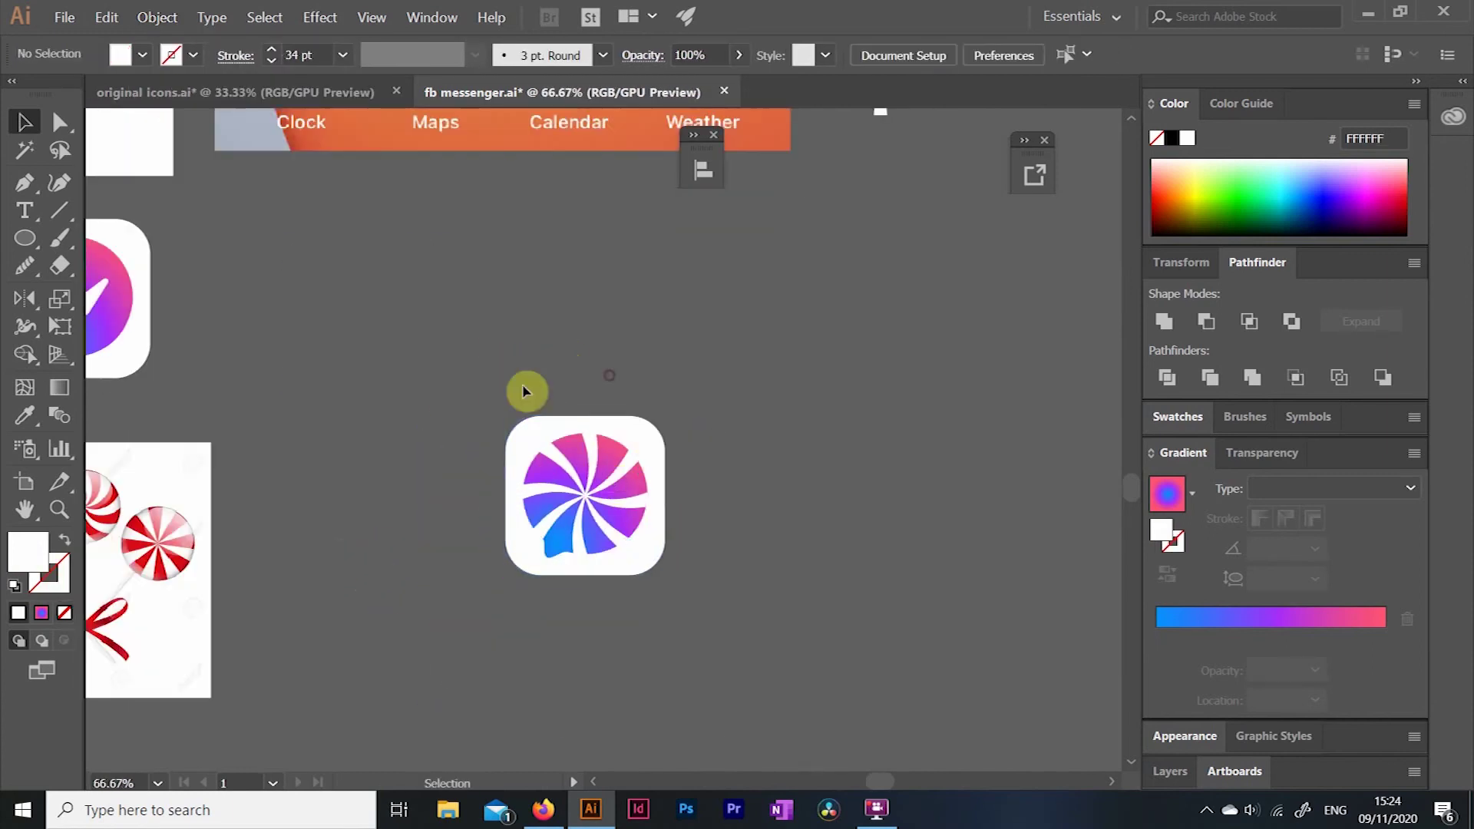
Isolate the stripes inside the clipping group and set their stroke weight to 40 pt.
scroll(527, 392, "left", 3)
key("z")
left_click(561, 554)
left_click(556, 485)
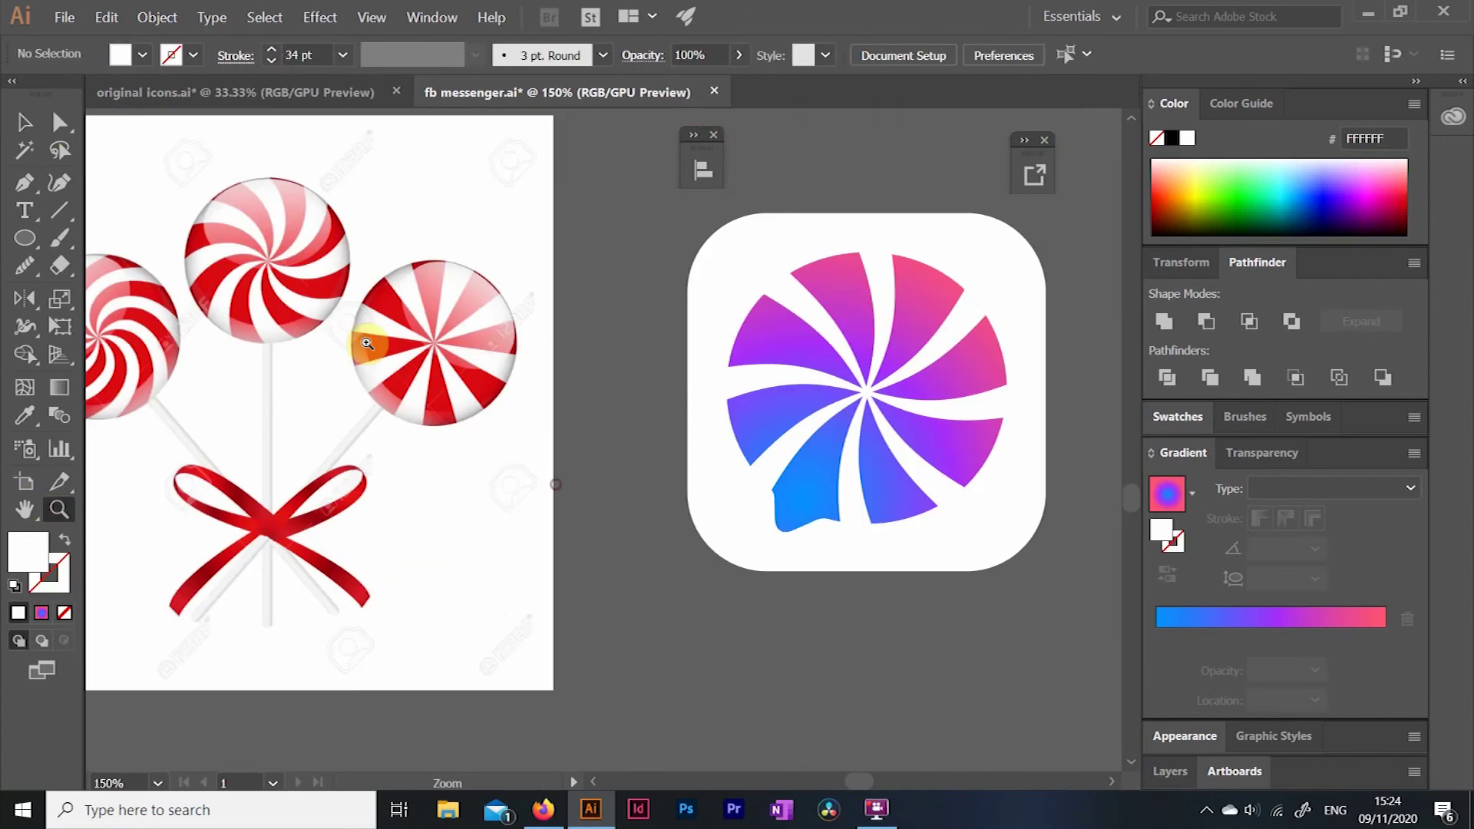
key("v")
left_click(858, 303)
double_click(858, 303)
key("ctrl+alt+shift+e")
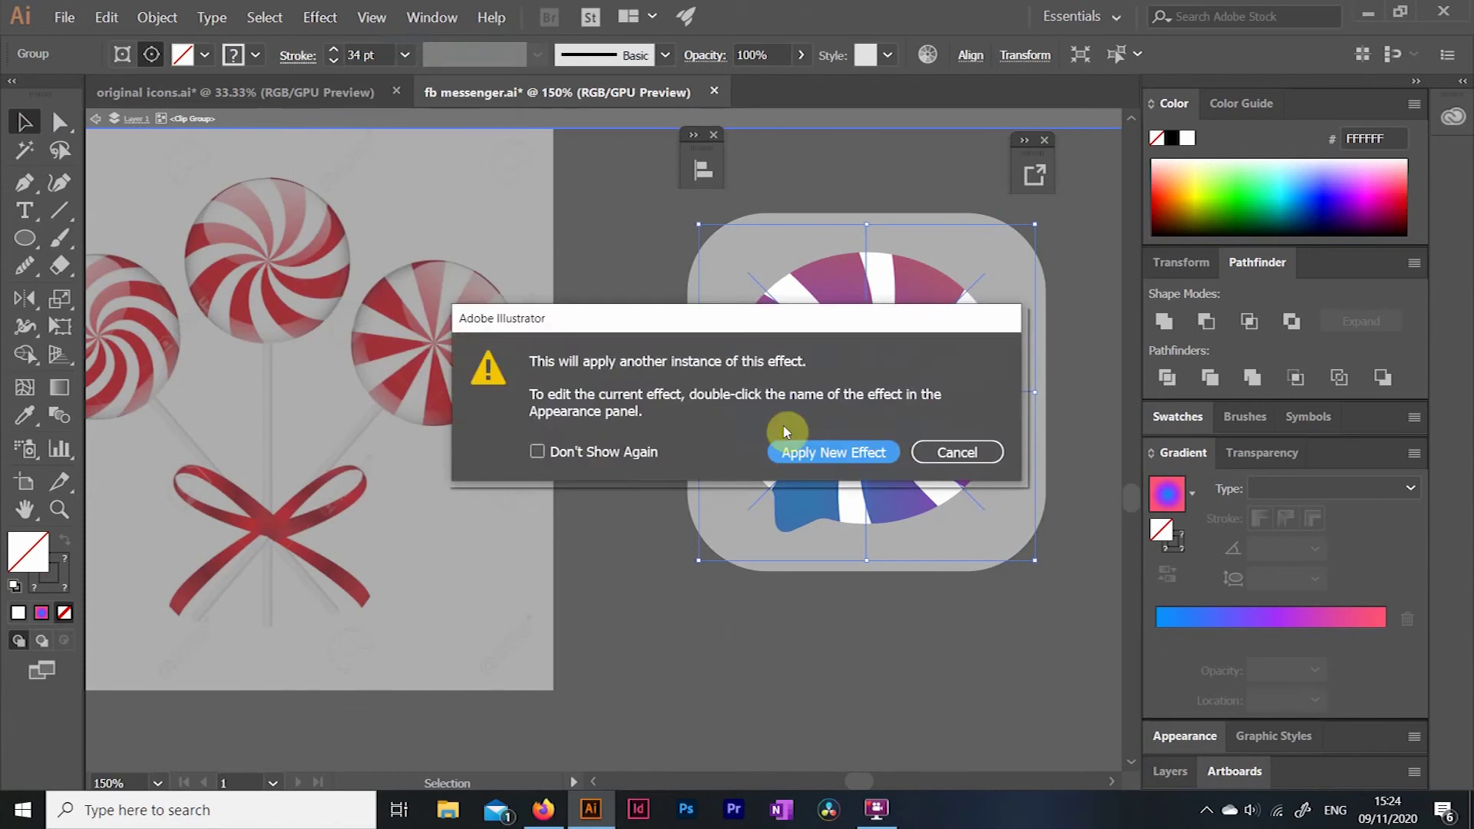
left_click(958, 451)
left_click(333, 50)
scroll(595, 230, "down", 3)
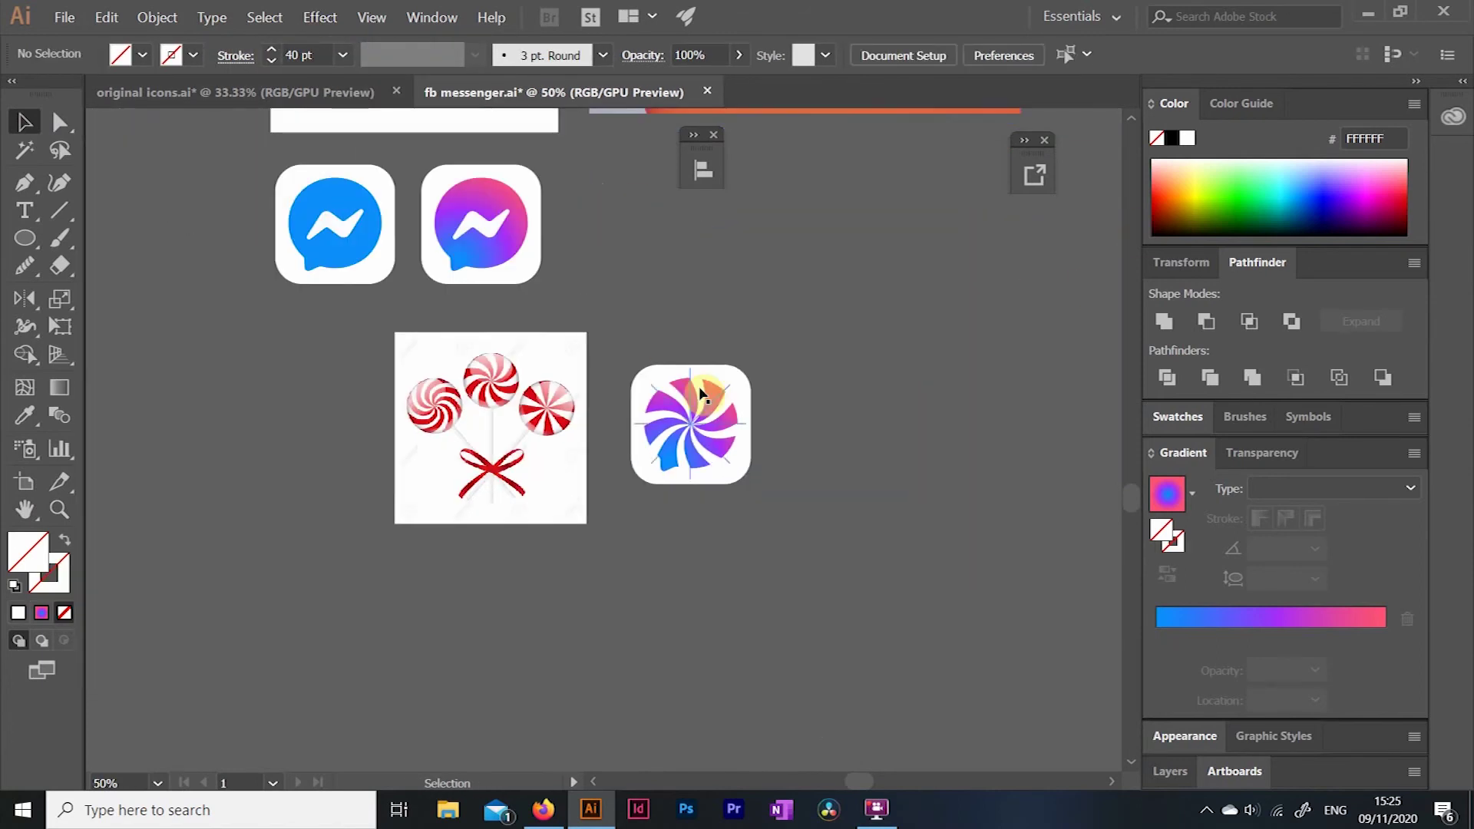
Rotate the clipped stripes slightly inside the bubble and set their stroke weight to 45 pt.
scroll(756, 460, "up", 2)
left_click(1388, 730)
left_click_drag(772, 336, 750, 308)
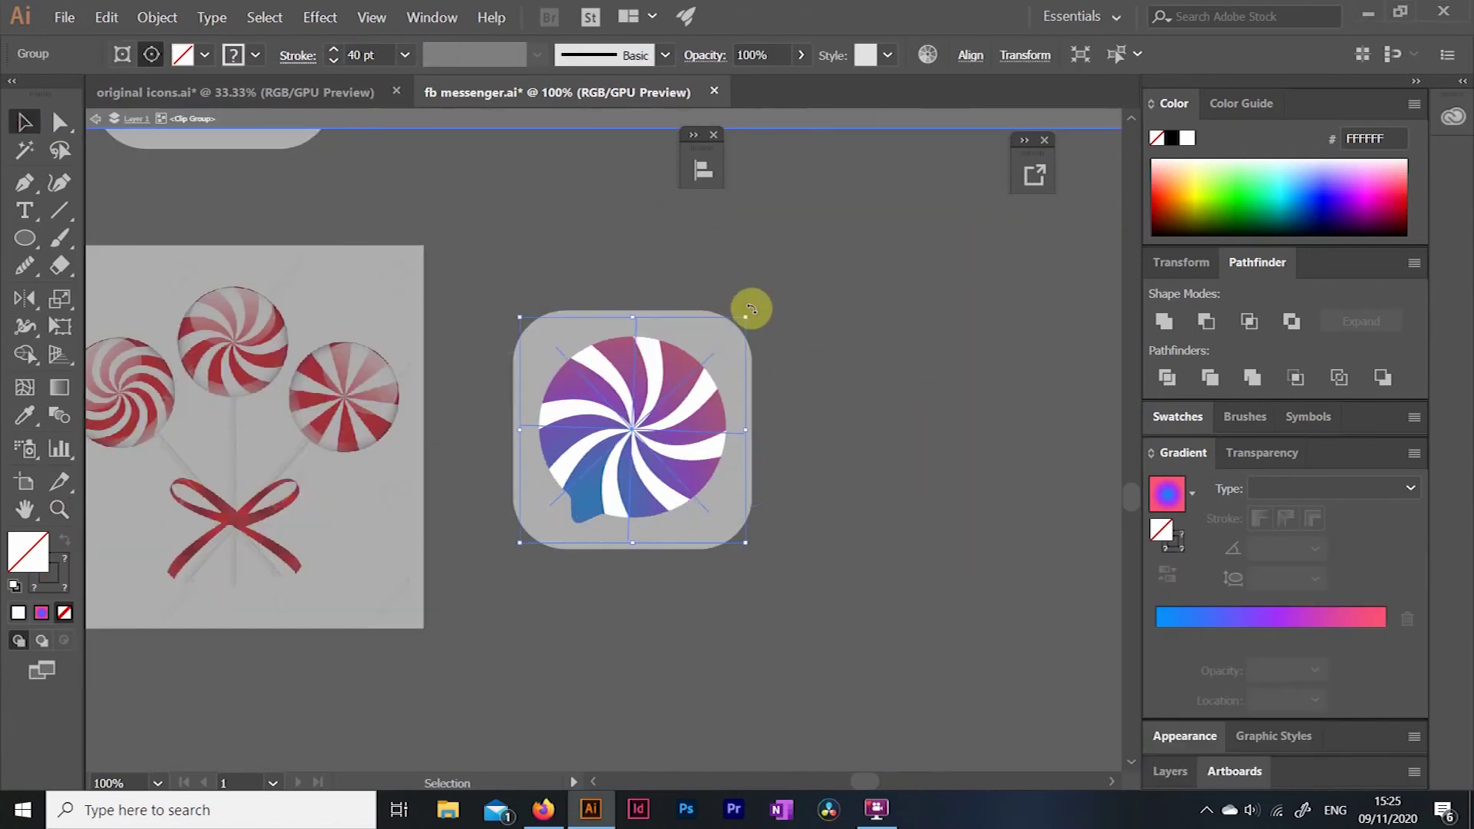
left_click(333, 49)
double_click(457, 248)
double_click(583, 361)
left_click(488, 253)
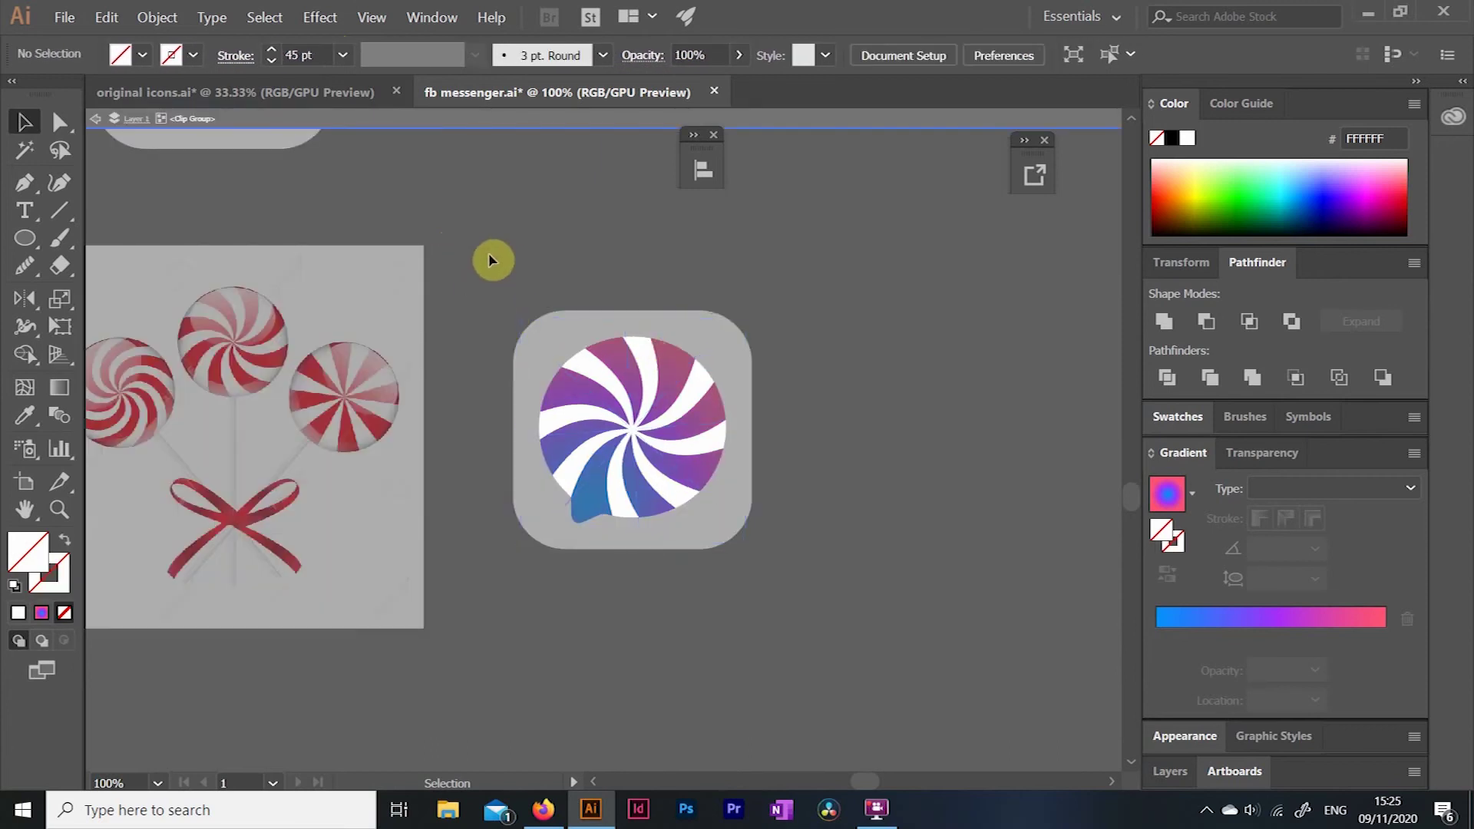
double_click(488, 252)
Select the whole candy icon and place it in the row beside the gradient Messenger icon.
left_click_drag(488, 261, 768, 568)
left_click_drag(1131, 500, 1132, 490)
left_click_drag(726, 398, 550, 282)
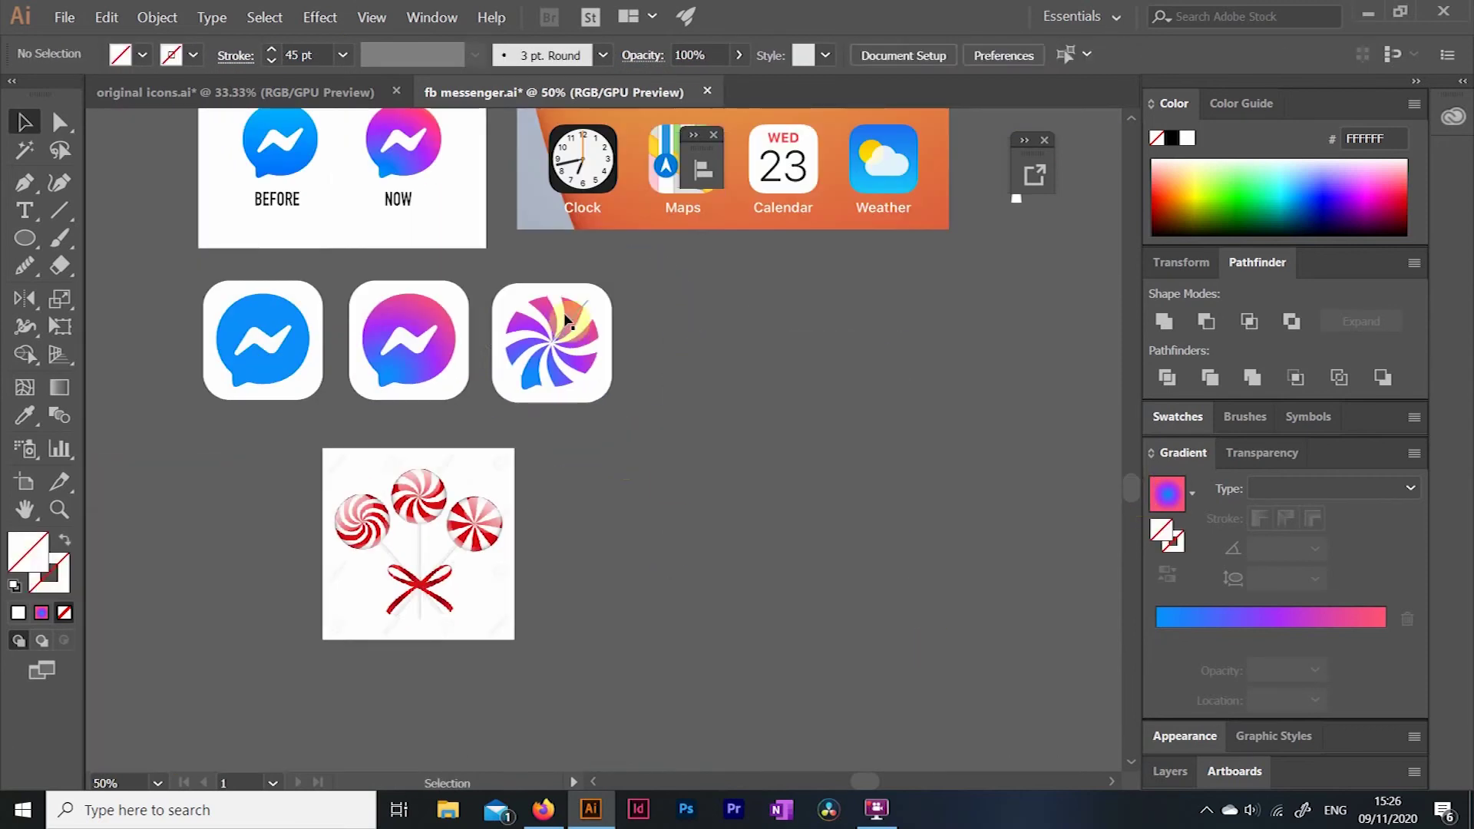
Paste a copy of the candy icon and scale it proportionally to a width of 1024 px.
key("ctrl+v")
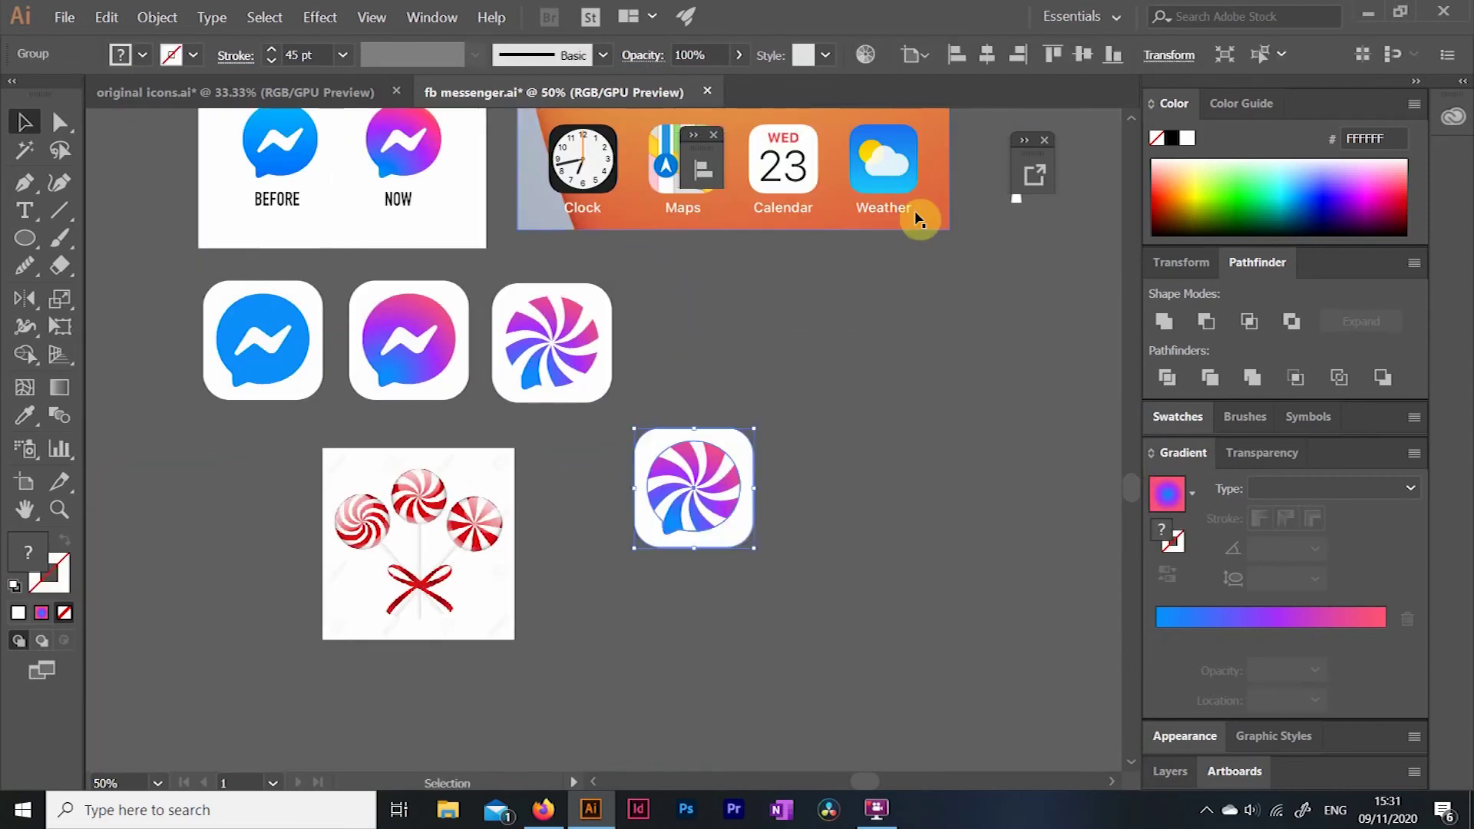
left_click(1168, 59)
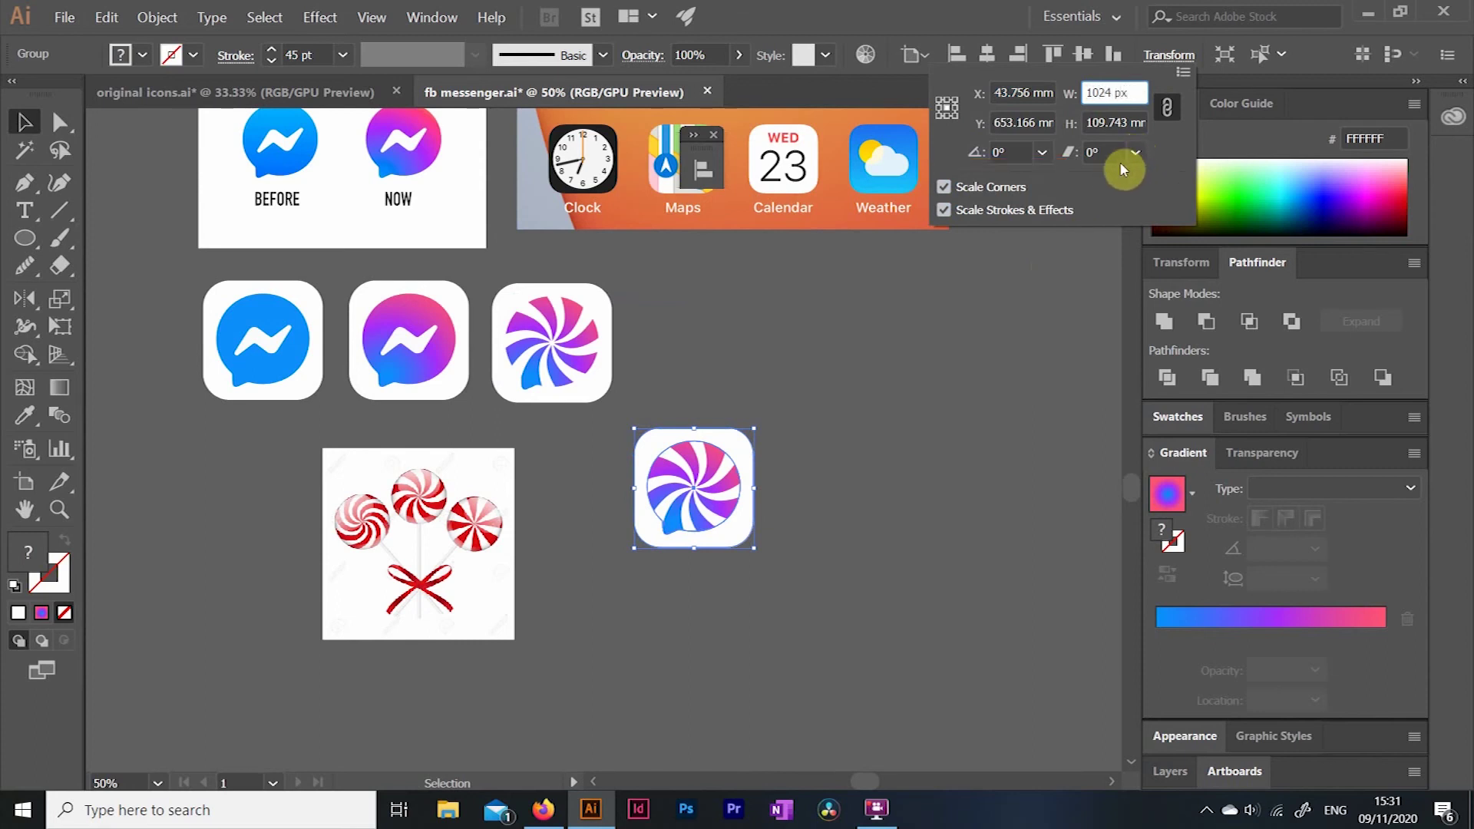
key("Return")
Move the enlarged candy icon into the free space beside the icon row and the lollipop picture.
left_click(987, 300)
left_click_drag(760, 446, 974, 429)
left_click_drag(858, 781, 874, 781)
left_click(822, 714)
left_click_drag(668, 425, 648, 420)
Show the asset export settings and add the enlarged candy icon as an asset for export.
left_click(1018, 142)
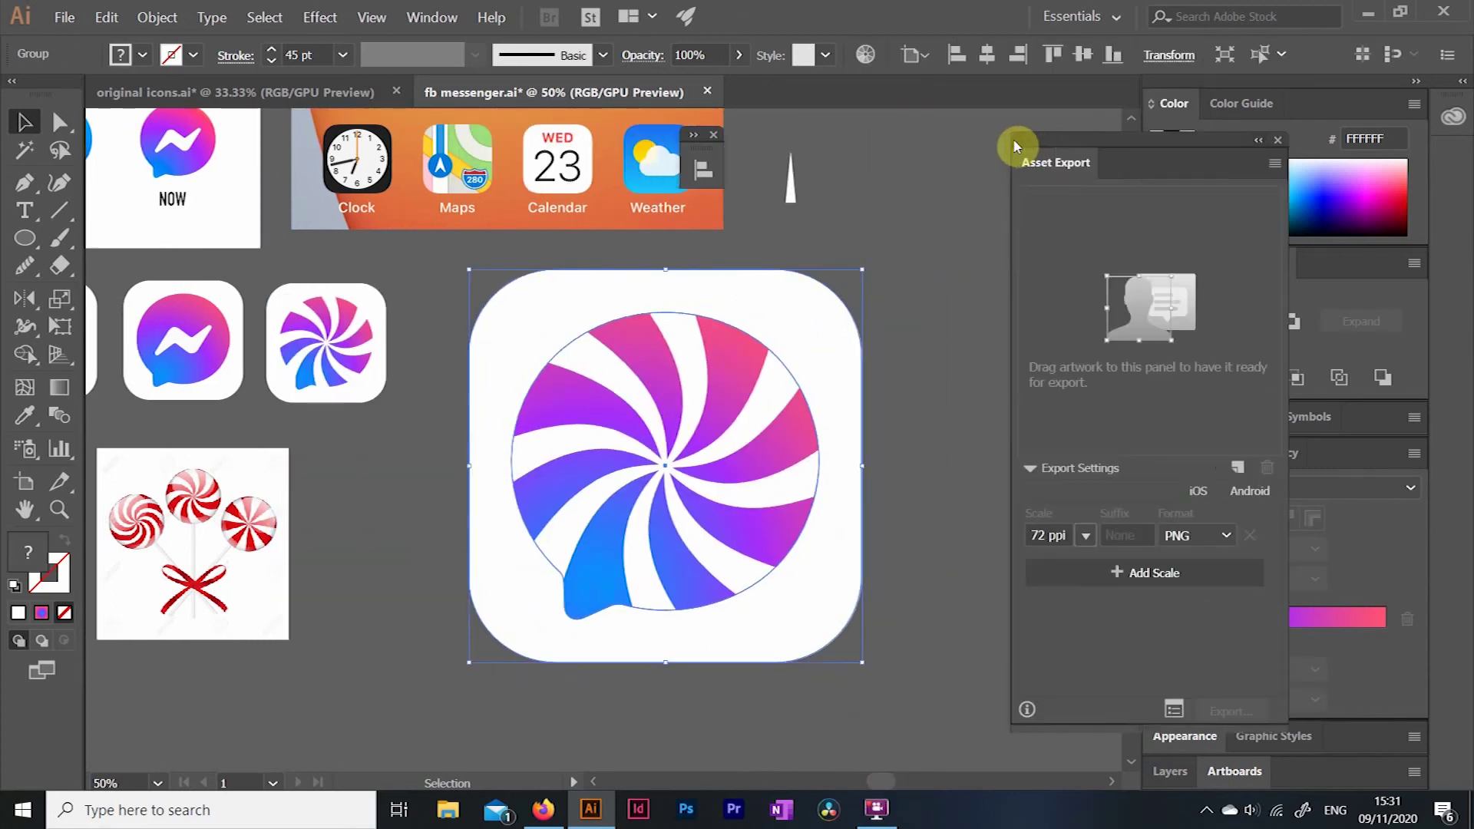
left_click(432, 18)
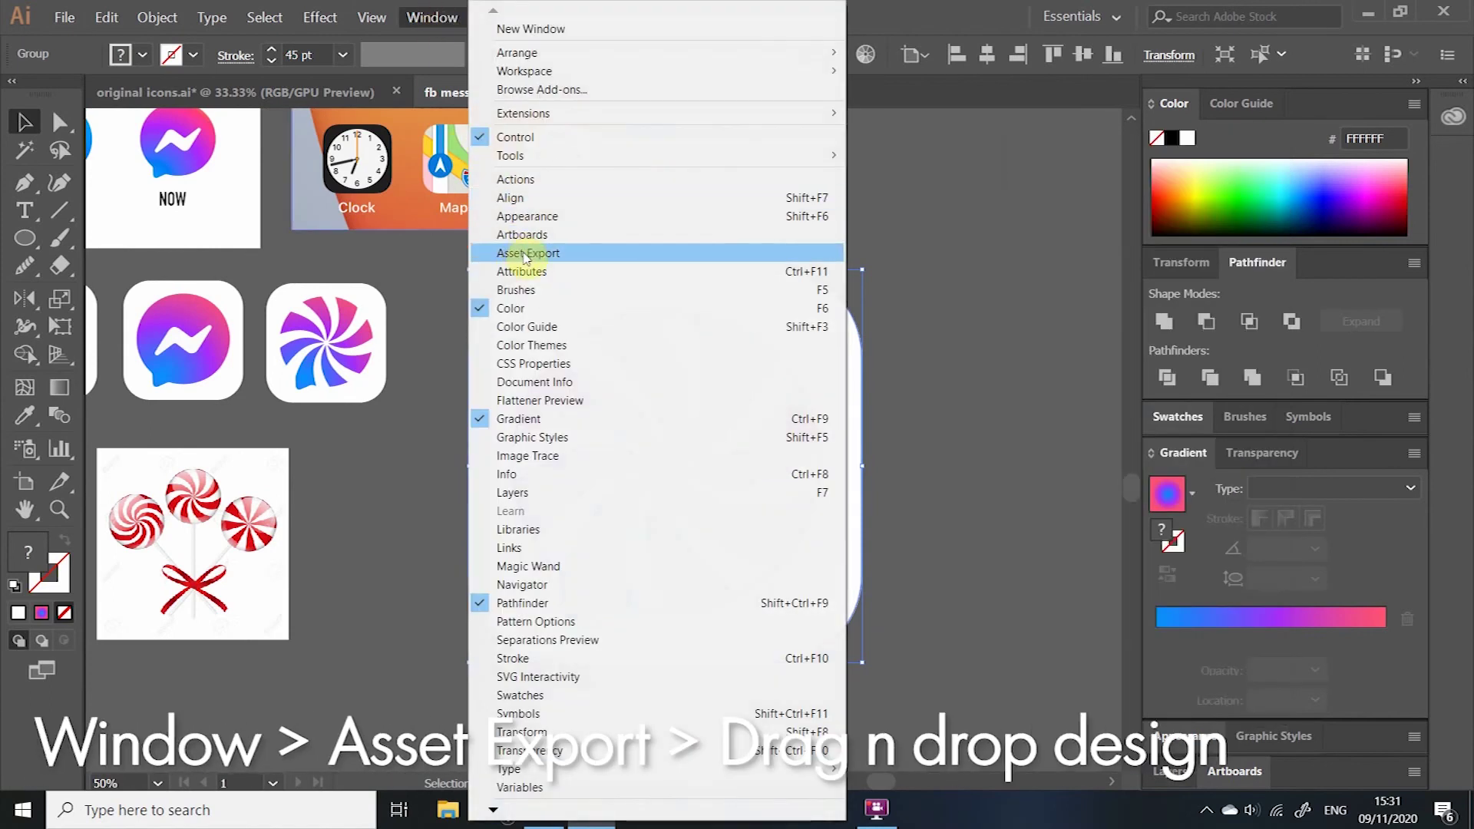
left_click(527, 254)
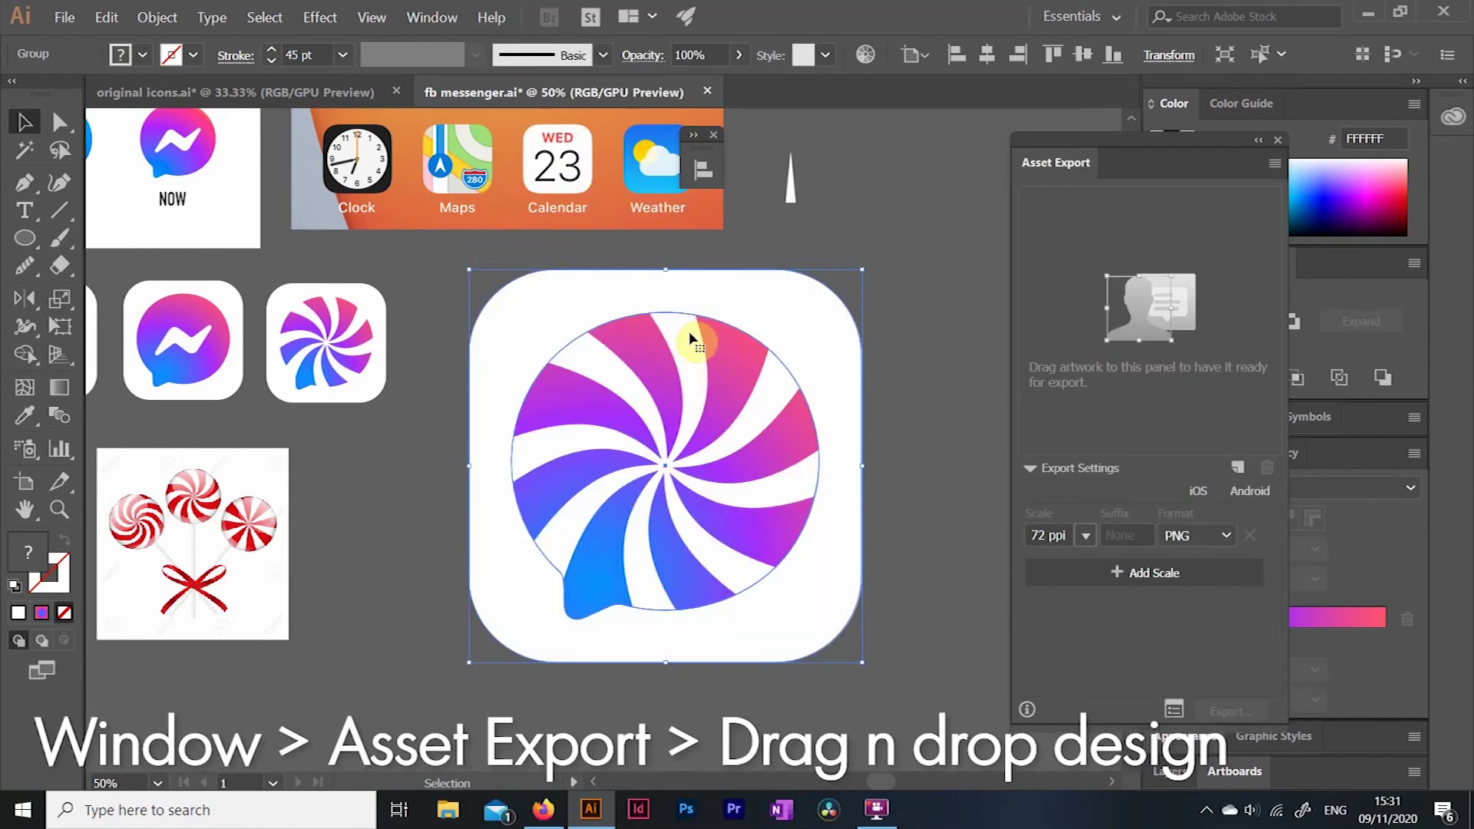
left_click_drag(690, 338, 1090, 322)
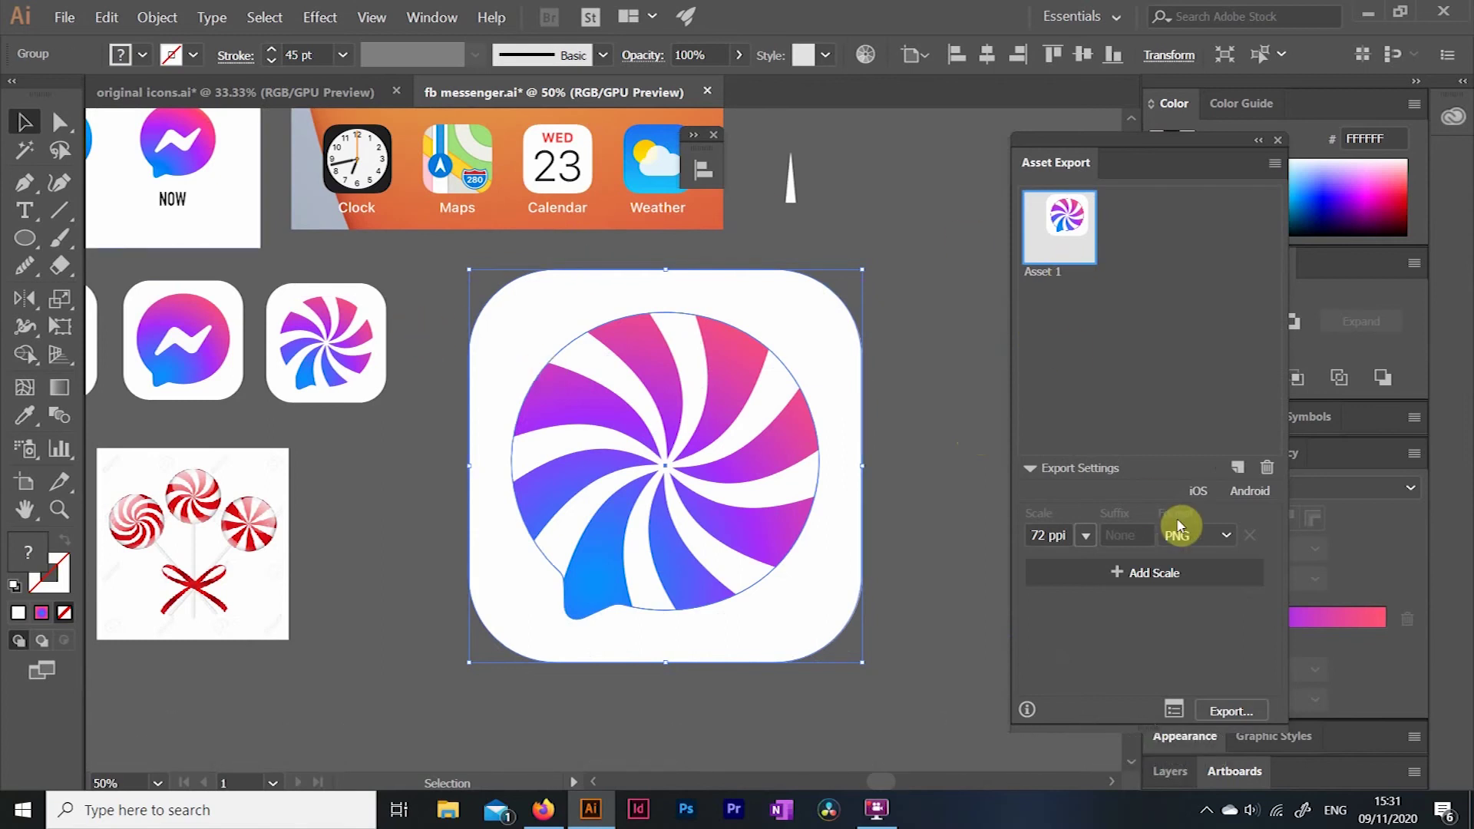
Add an SVG output alongside the PNG and export the asset to the A VERY MERRY CHRISTMAS ICON PACK folder.
left_click(1180, 572)
left_click(1203, 569)
left_click(1192, 743)
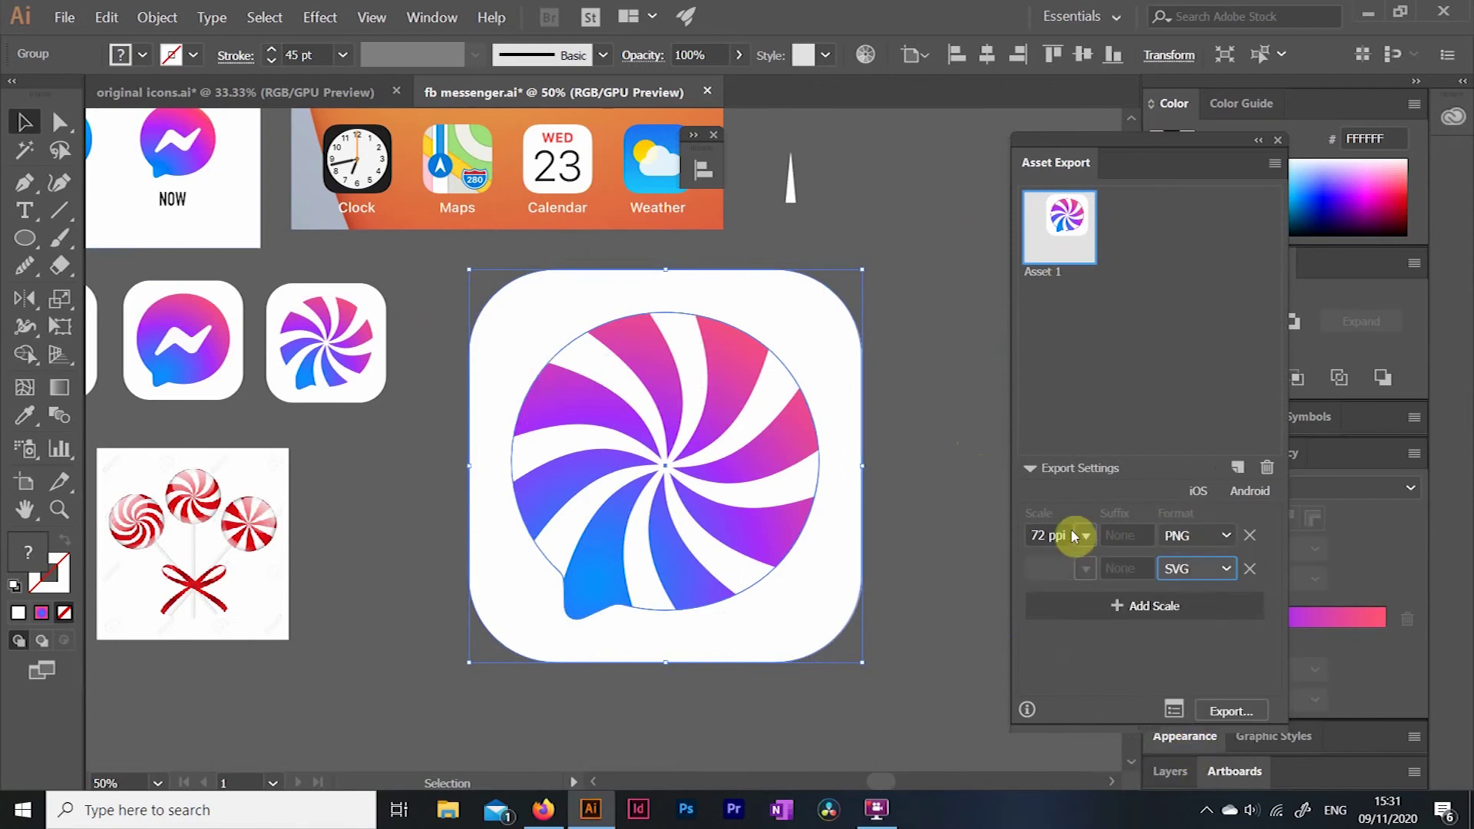
left_click(1216, 708)
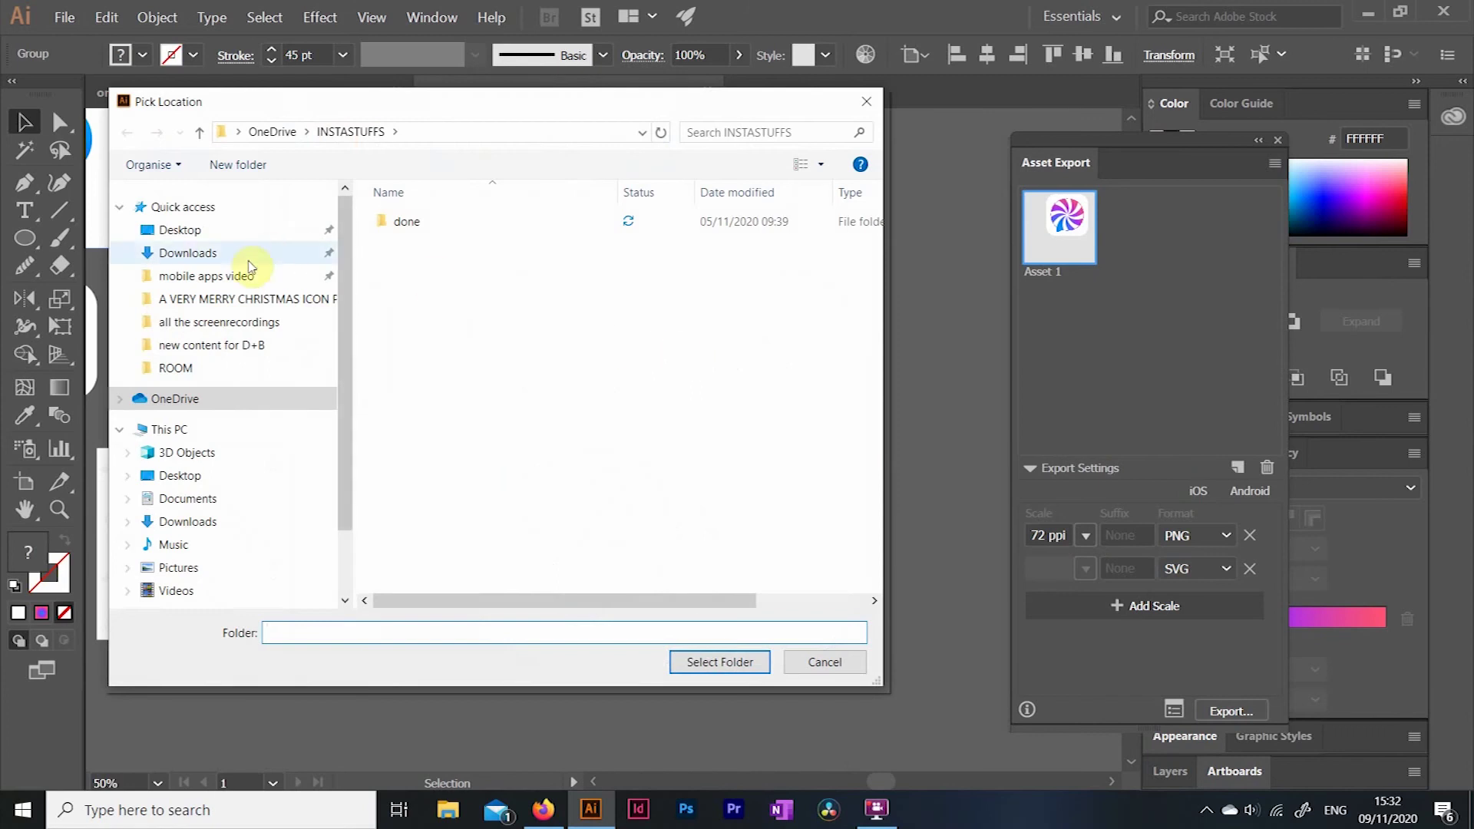
left_click(218, 305)
left_click(719, 662)
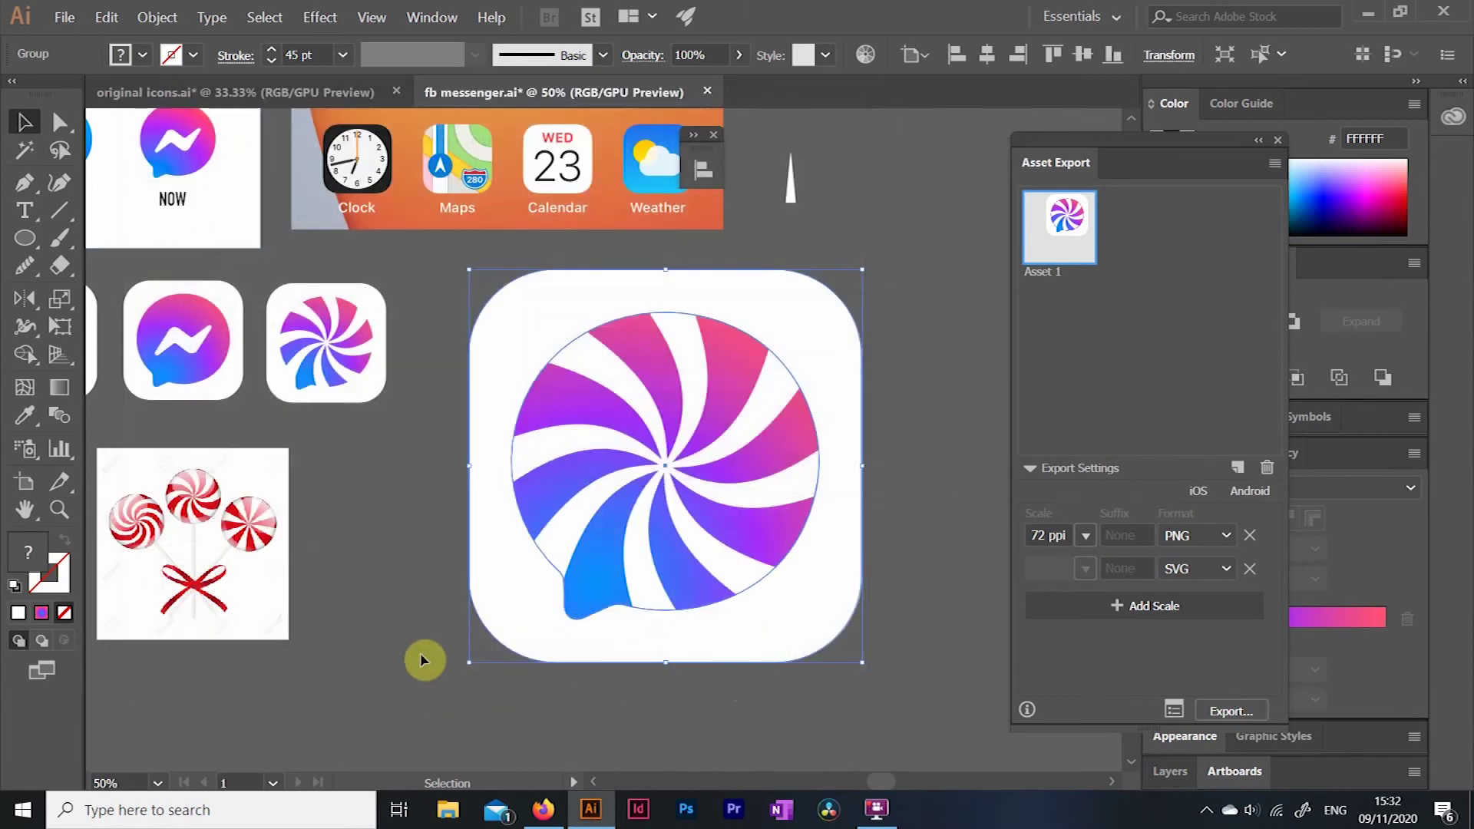
Switch to File Explorer and open the exported Asset 1.png from the A VERY MERRY CHRISTMAS ICON PACK folder in Photos.
left_click(446, 811)
left_click(132, 197)
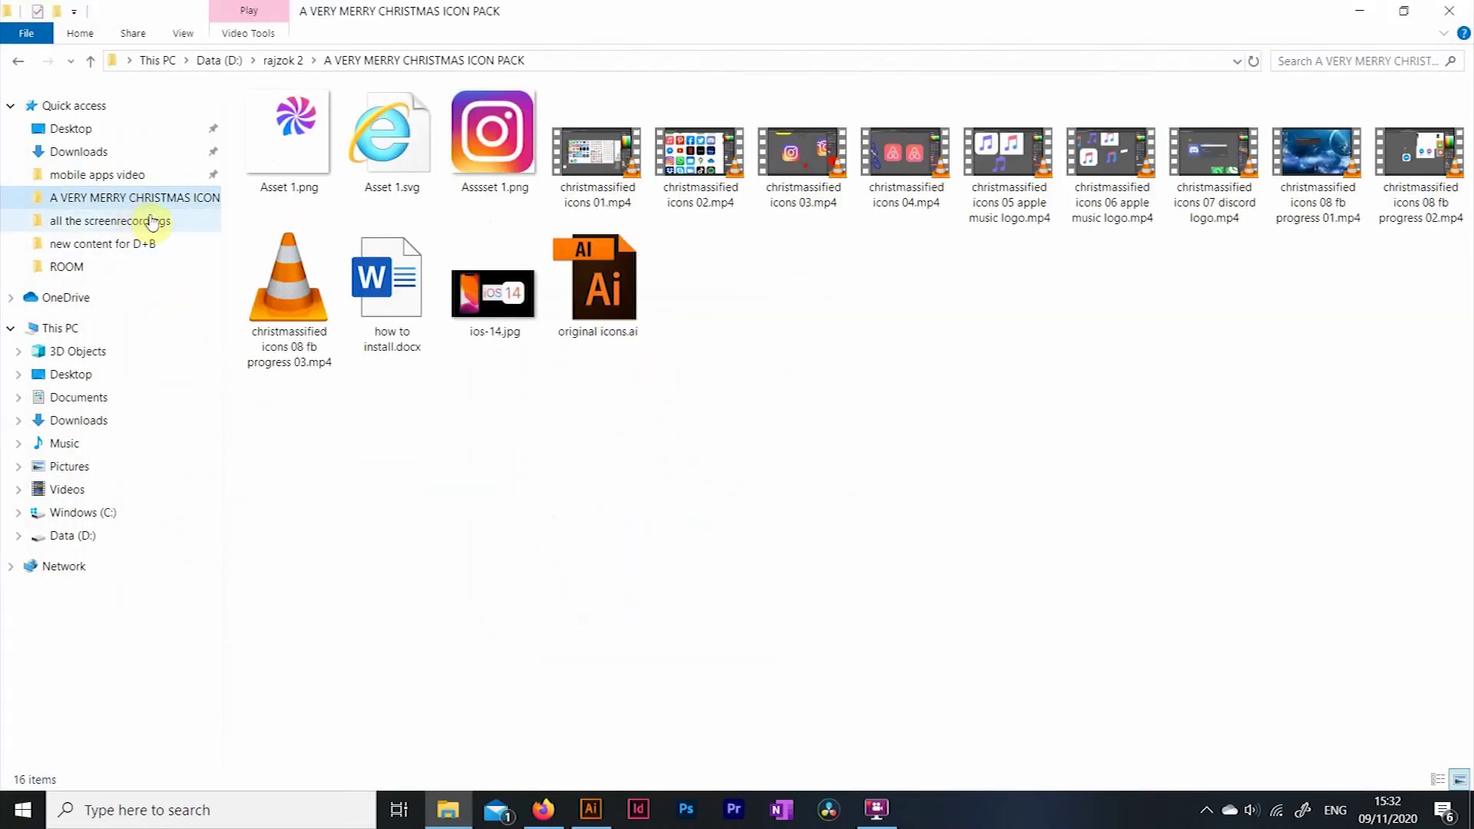
left_click(280, 144)
double_click(280, 145)
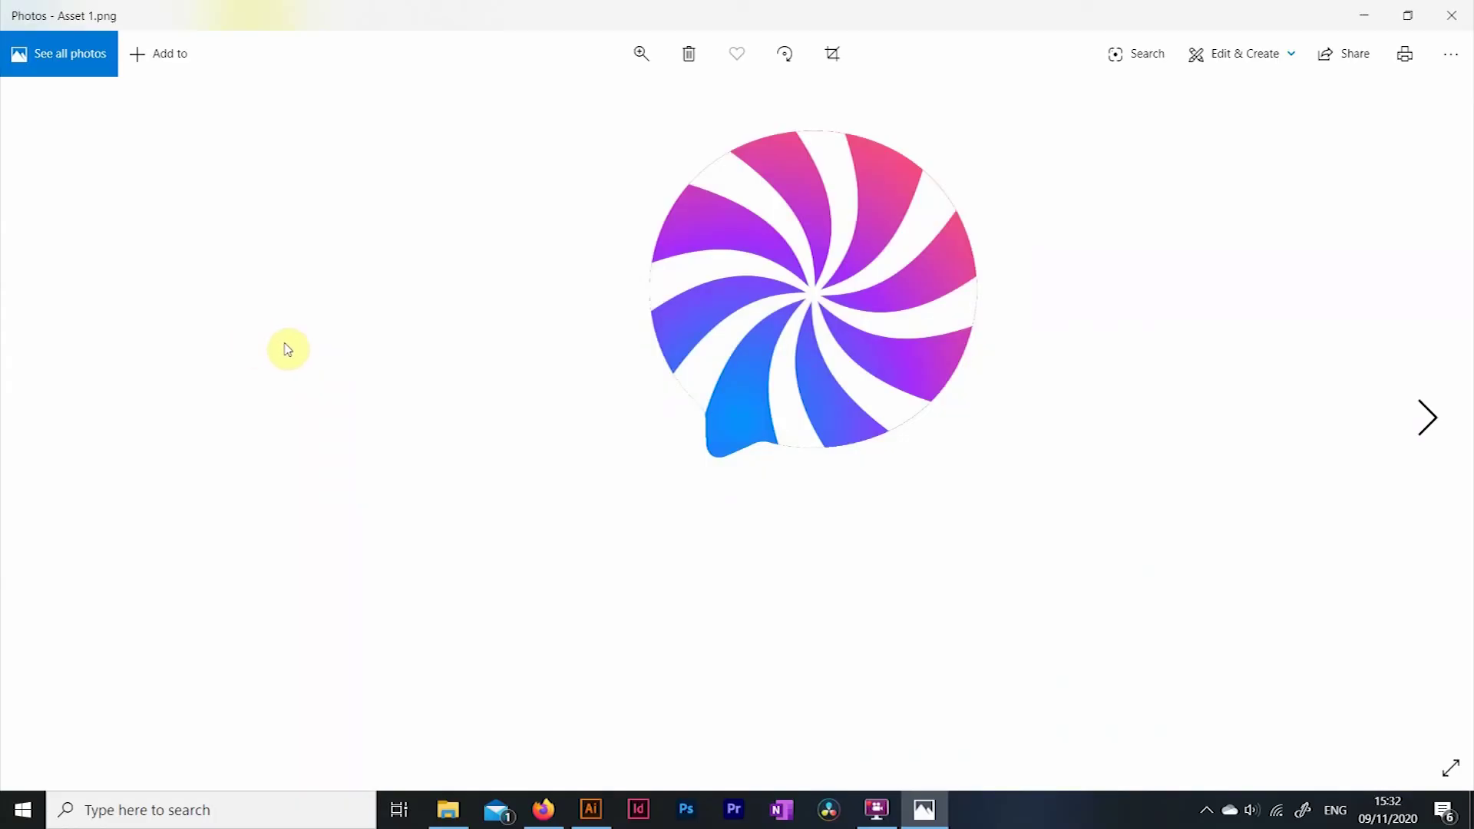
Crop the picture to a square just inside the white tile's edges, cutting off the empty margins and rounded corners, and save it.
left_click(841, 65)
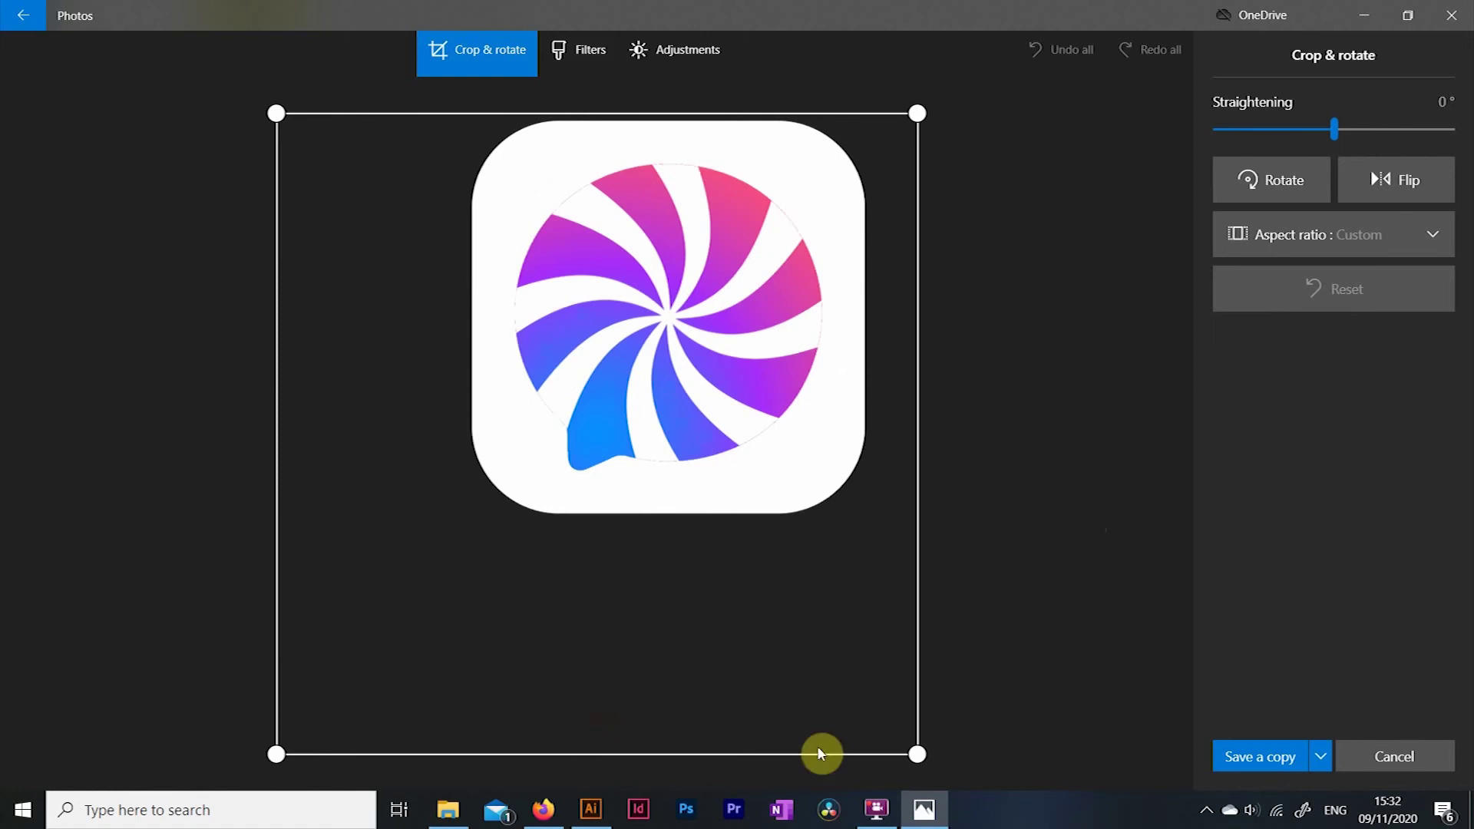
left_click_drag(917, 754, 870, 516)
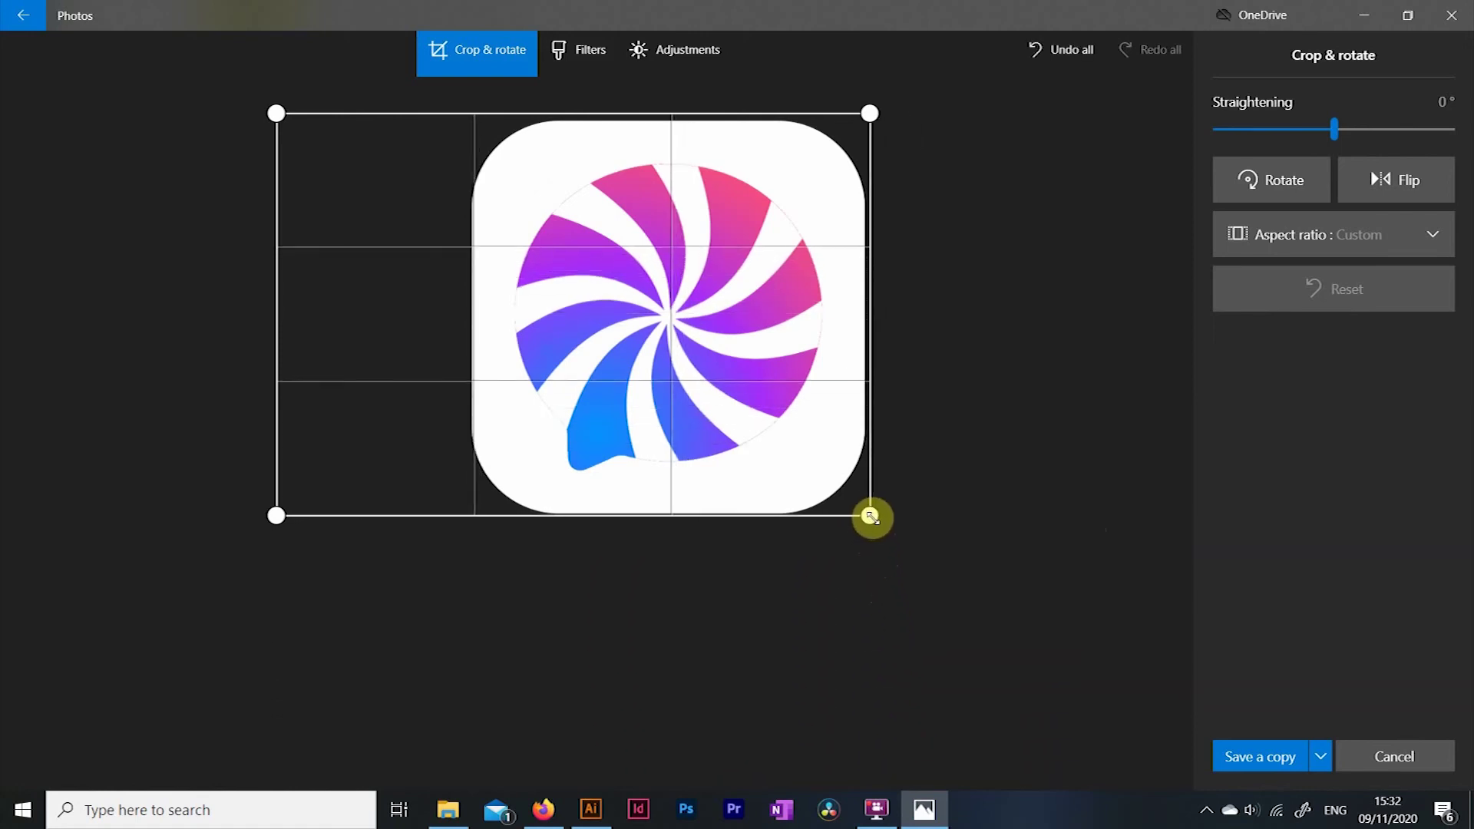
left_click_drag(274, 397, 589, 448)
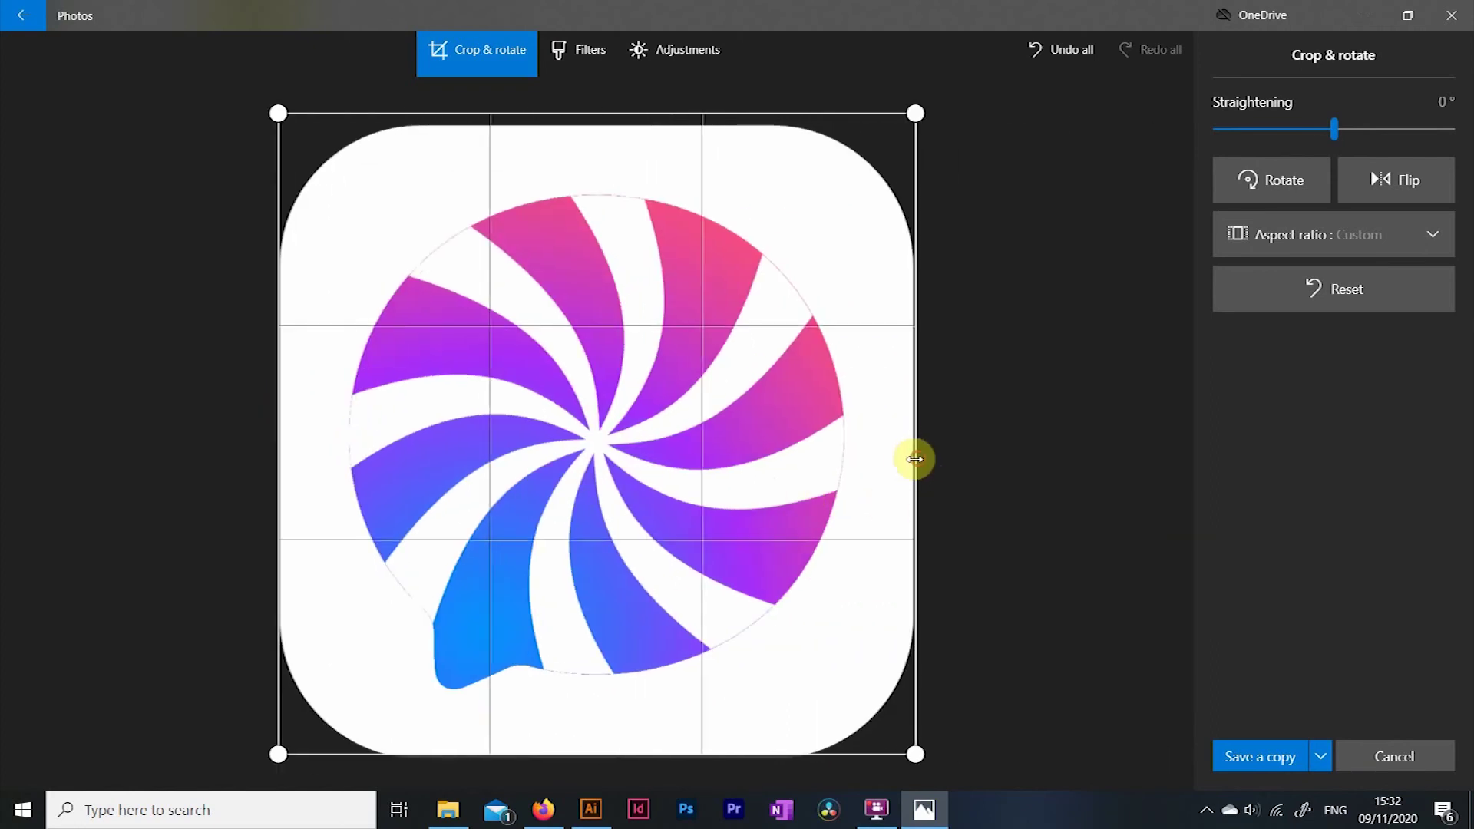
left_click_drag(914, 459, 919, 469)
left_click_drag(606, 113, 604, 126)
left_click(1318, 757)
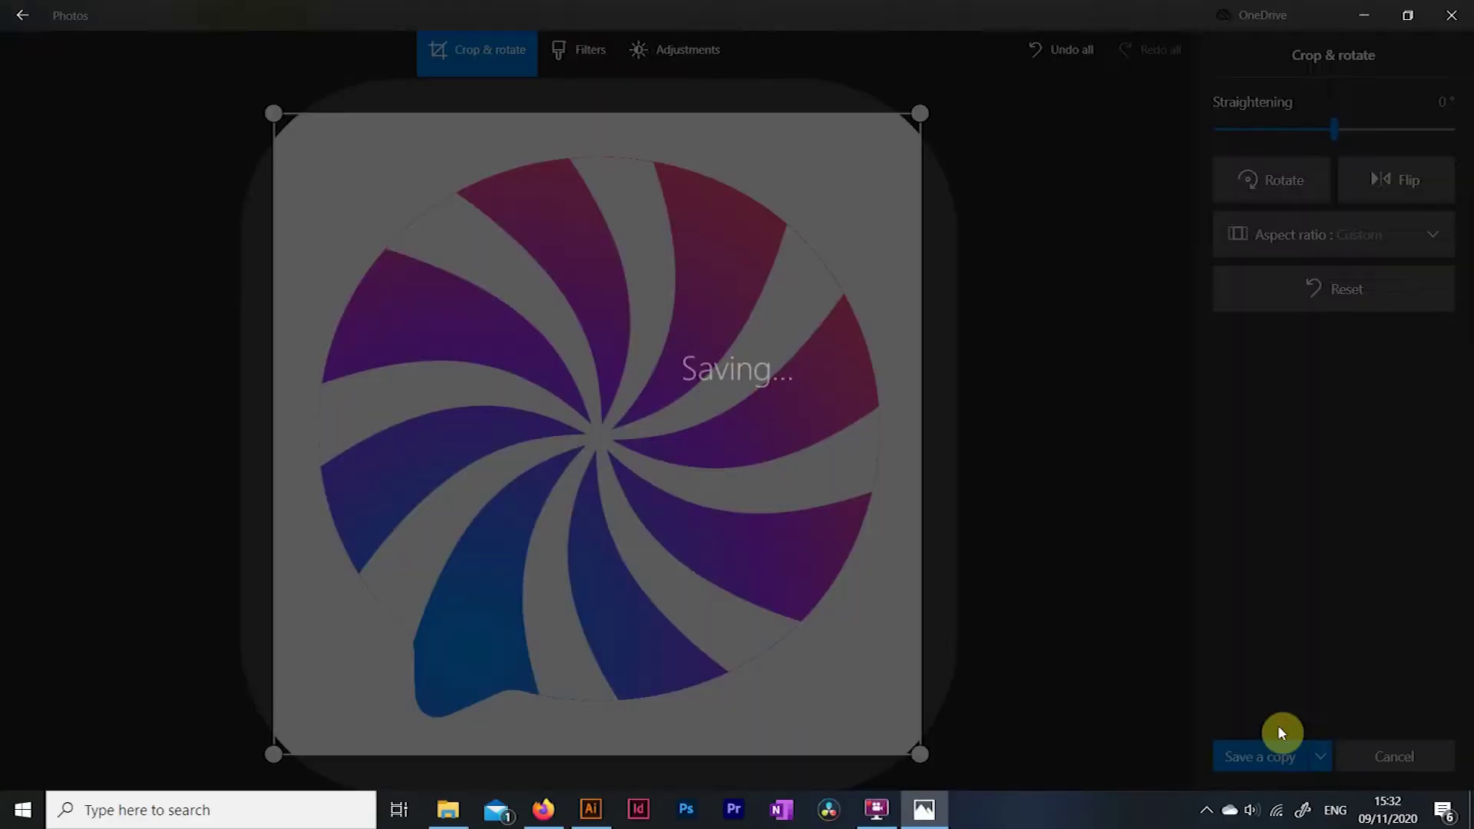